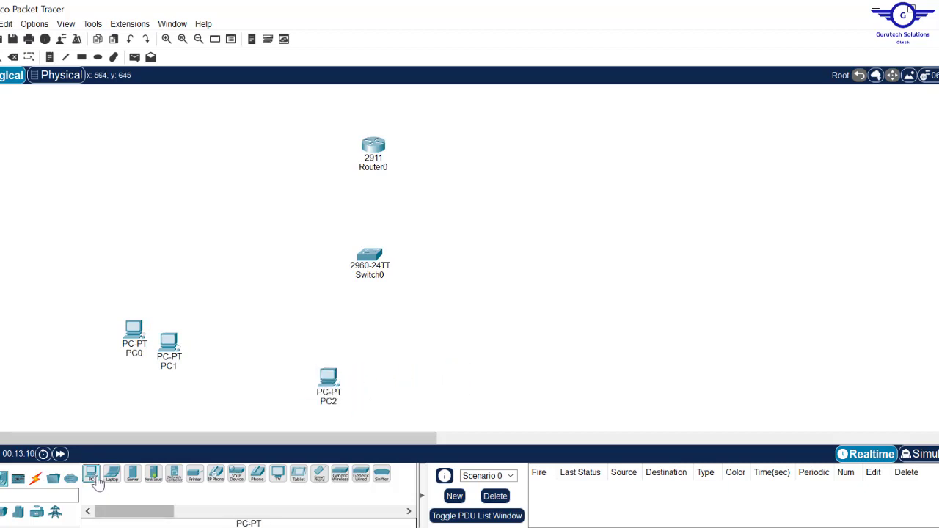
- Place three PC-PT devices: PC3 next to PC2, and PC4 and PC5 right of the switch
left_click_drag(91, 473, 376, 389)
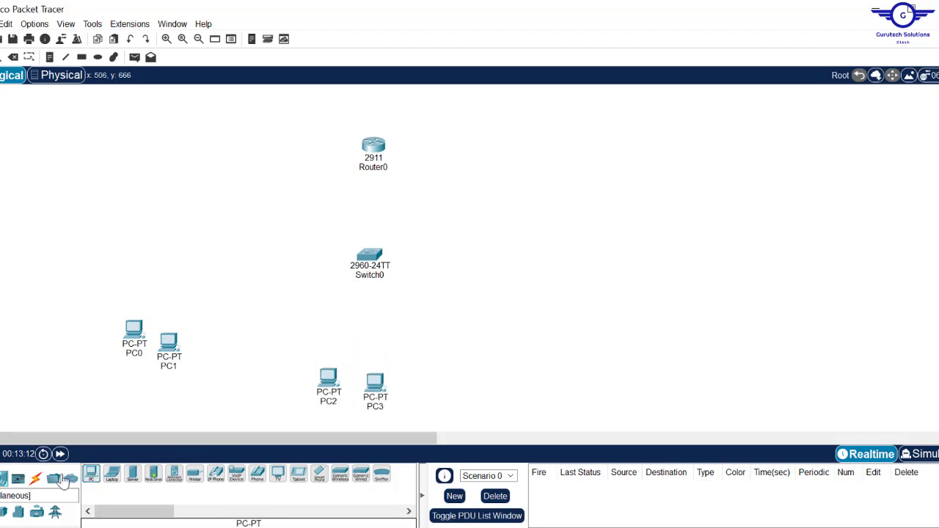
left_click_drag(91, 476, 586, 303)
left_click_drag(91, 474, 560, 341)
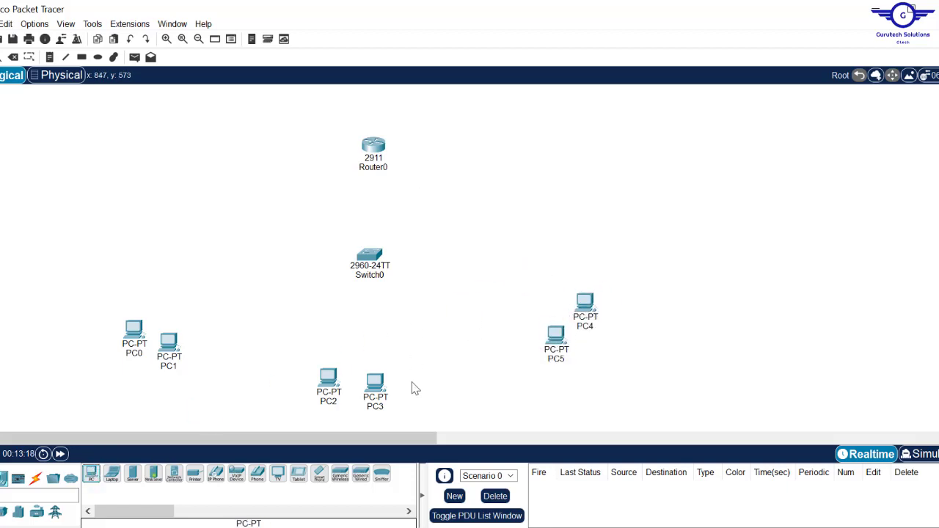
- Cable Router0 to Switch0 using the automatic connection type
left_click(35, 479)
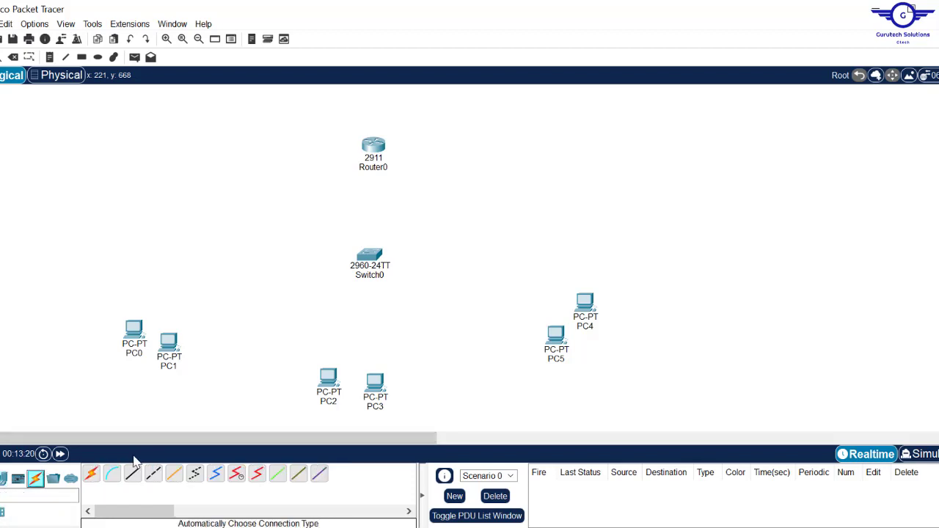
left_click(91, 473)
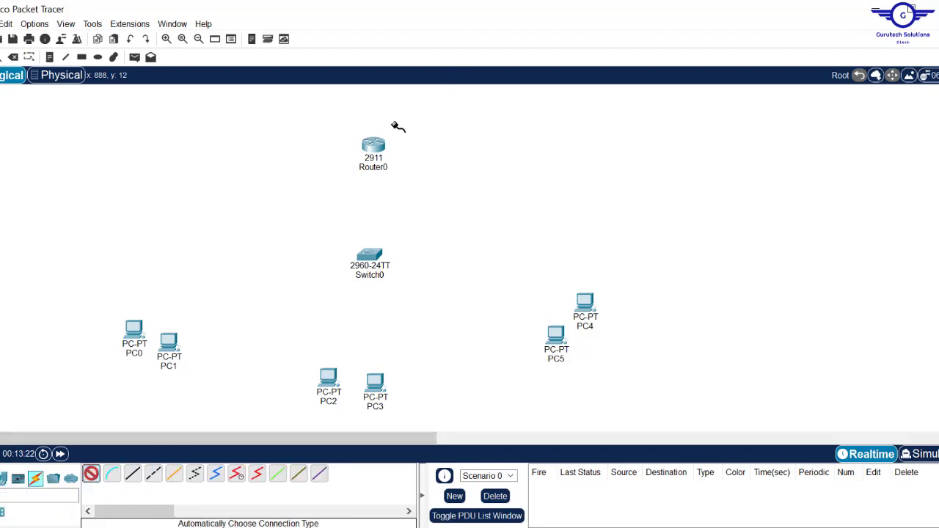
left_click(373, 145)
left_click(369, 255)
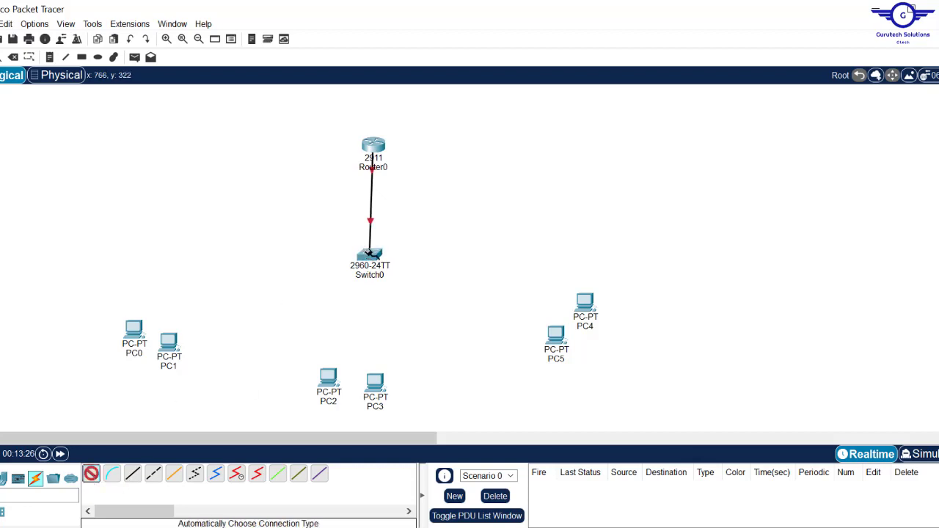
- Connect Switch0 to PC0, PC1 and PC2 with automatic cables
left_click(369, 255)
left_click(133, 328)
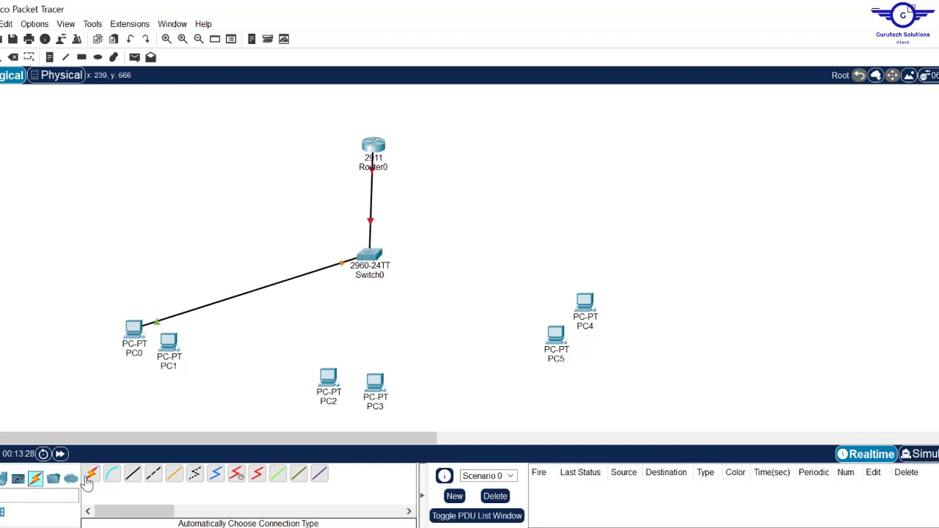
left_click(90, 475)
left_click(369, 256)
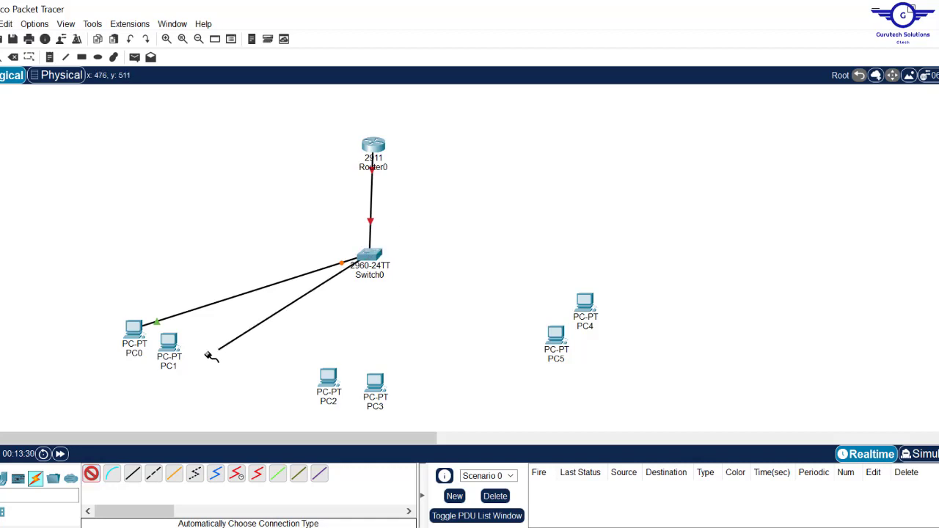
left_click(170, 348)
left_click(91, 476)
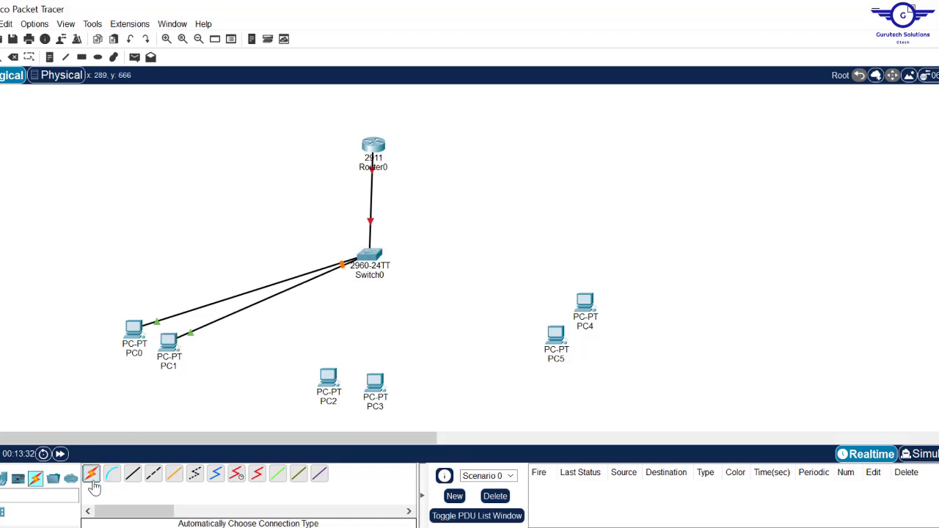
left_click(369, 255)
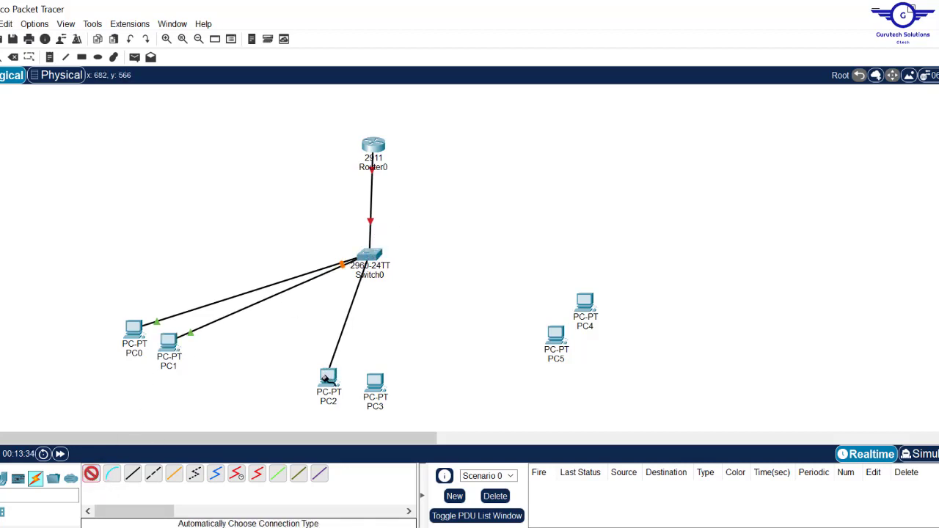
left_click(329, 378)
- Connect Switch0 to PC3, PC4 and PC5 with automatic cables
left_click(89, 475)
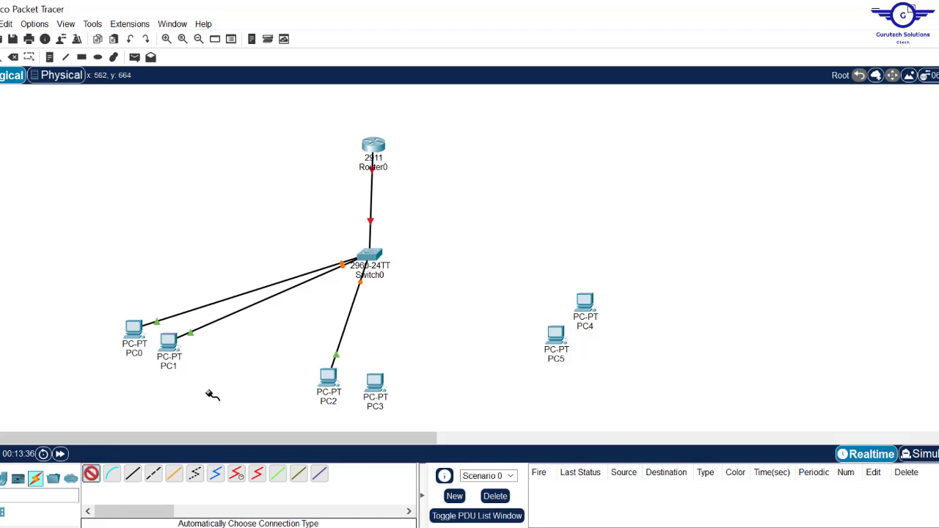
left_click(369, 257)
left_click(375, 383)
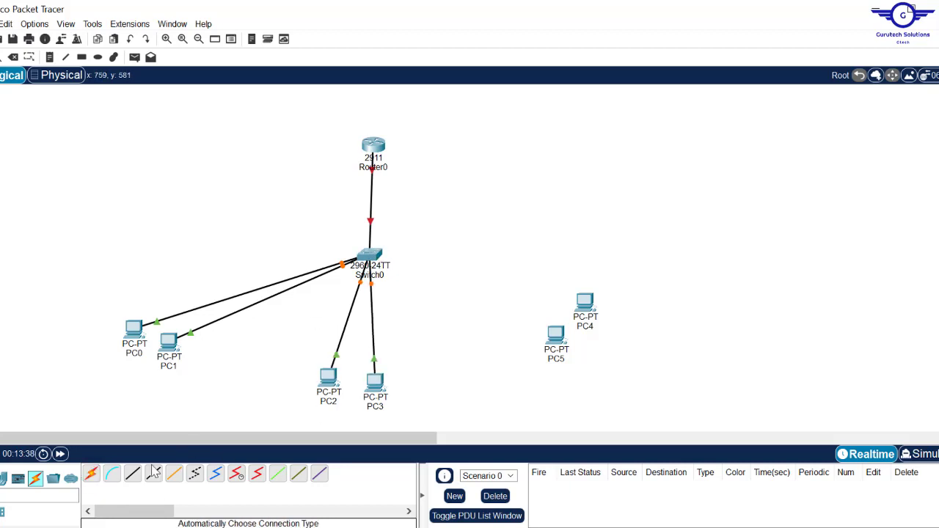
left_click(91, 474)
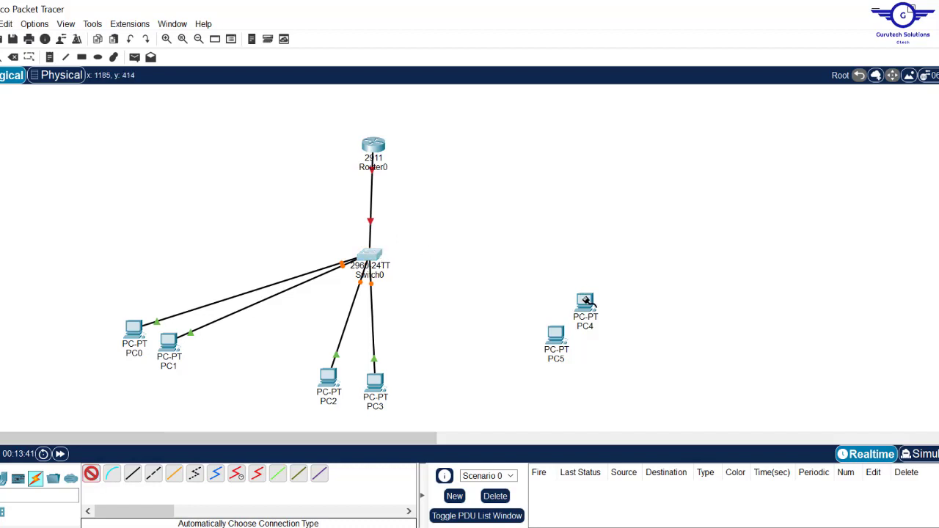
left_click(369, 257)
left_click(587, 302)
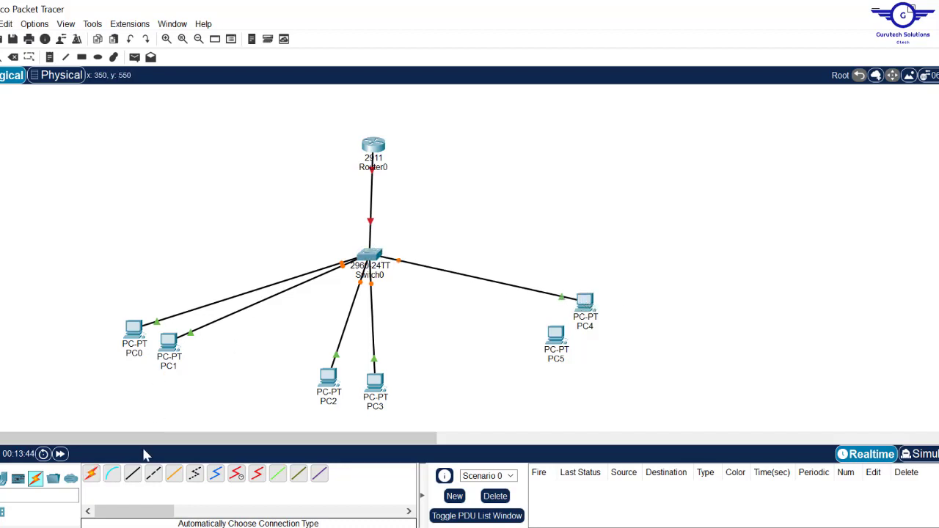
left_click(91, 475)
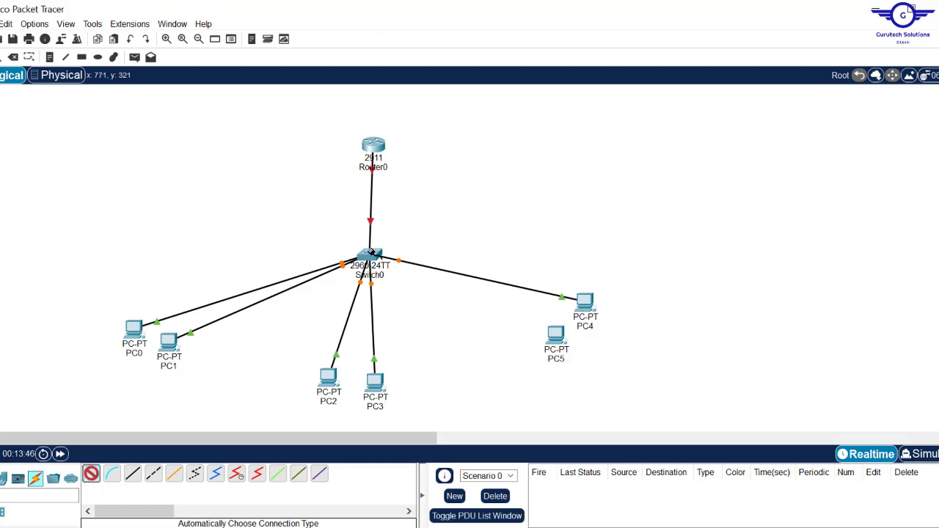
left_click(369, 255)
left_click(557, 339)
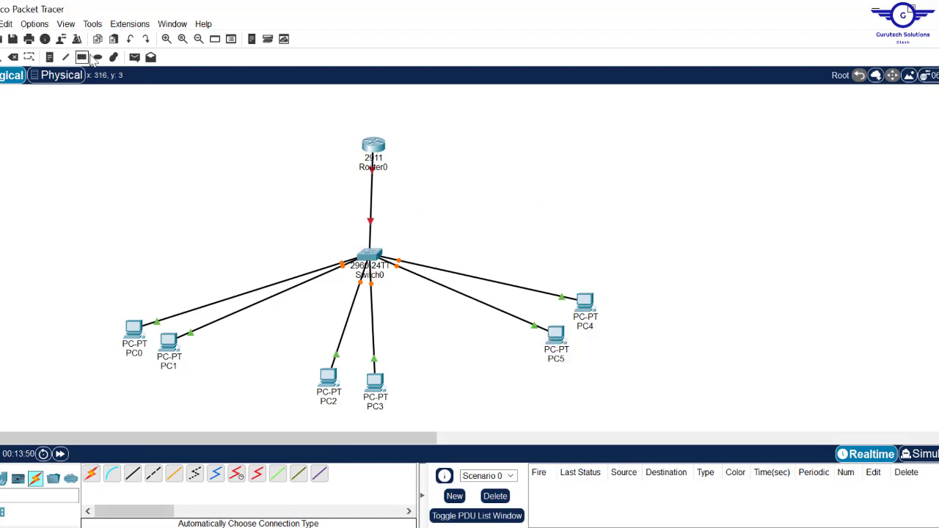
- Draw a light-yellow filled ellipse around PC0 and PC1
left_click(99, 57)
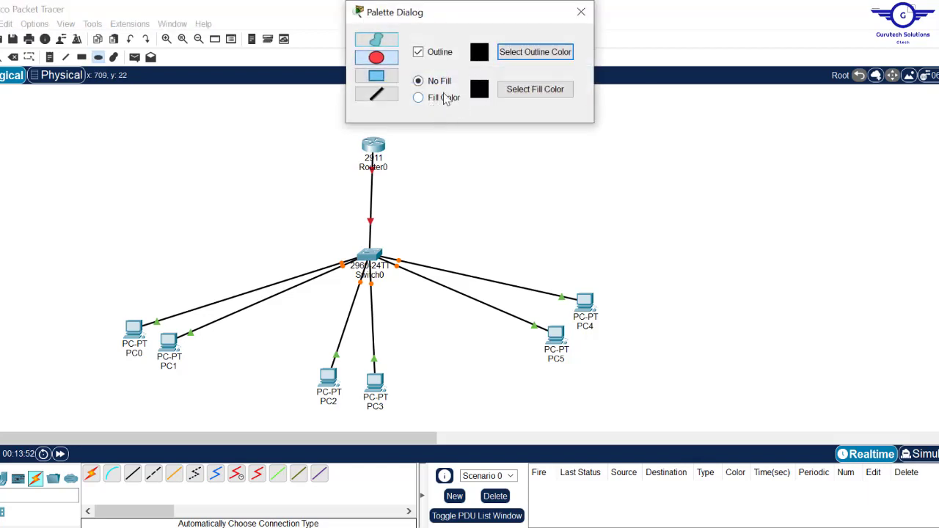
left_click(418, 99)
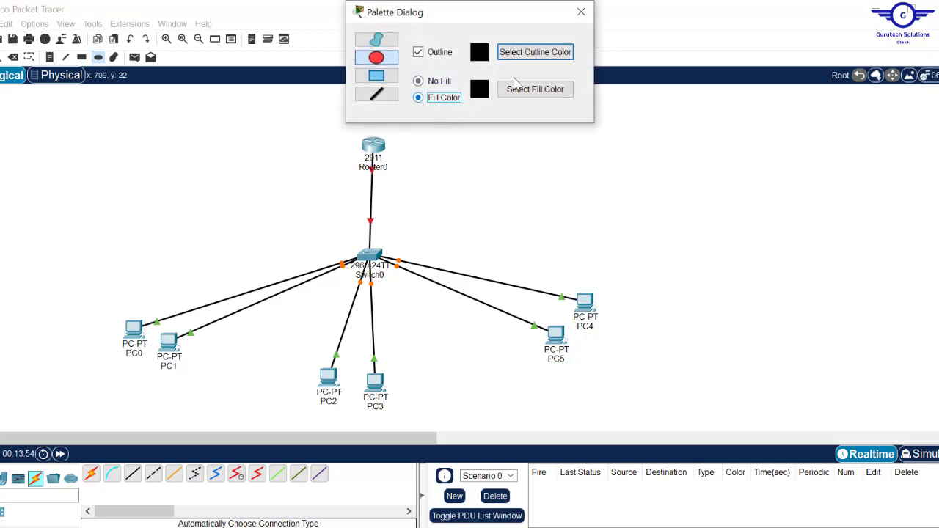
left_click(535, 89)
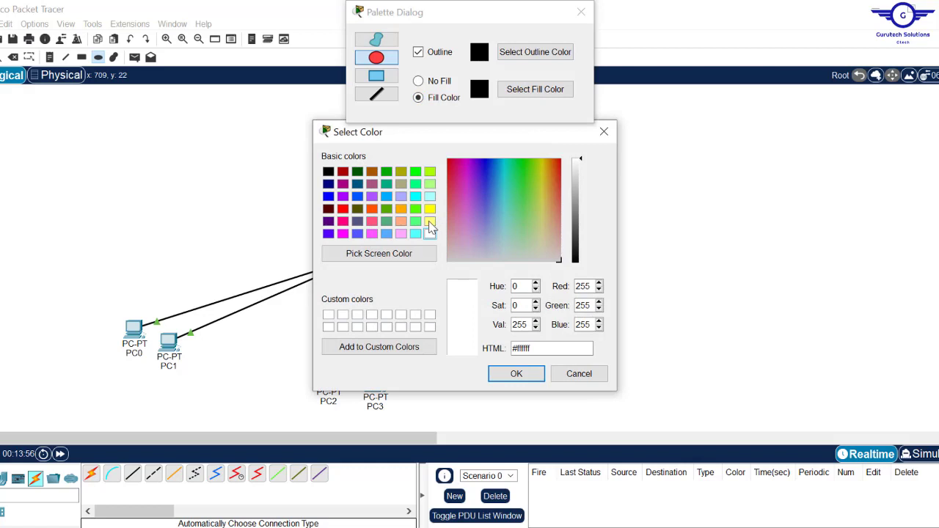
left_click(430, 223)
left_click(517, 373)
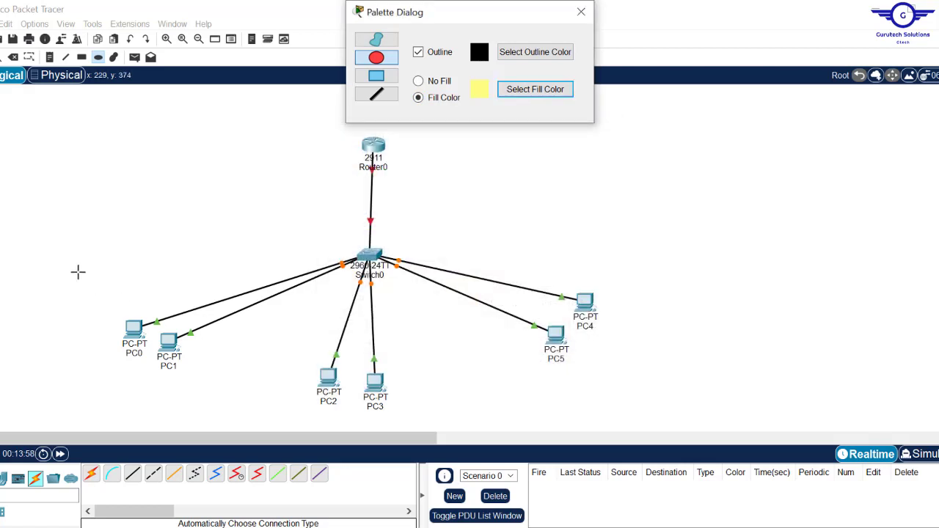
left_click_drag(64, 270, 252, 401)
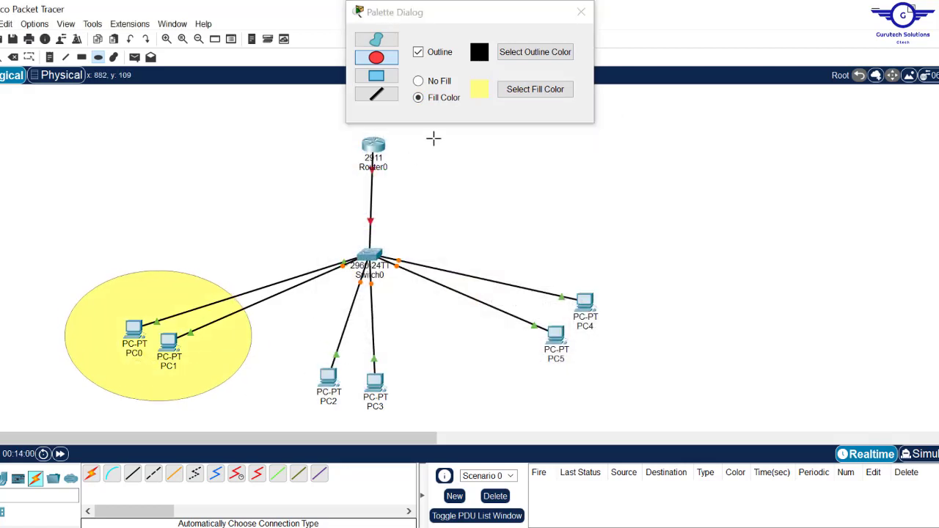
- Draw a light-cyan filled ellipse around PC4 and PC5
left_click(520, 94)
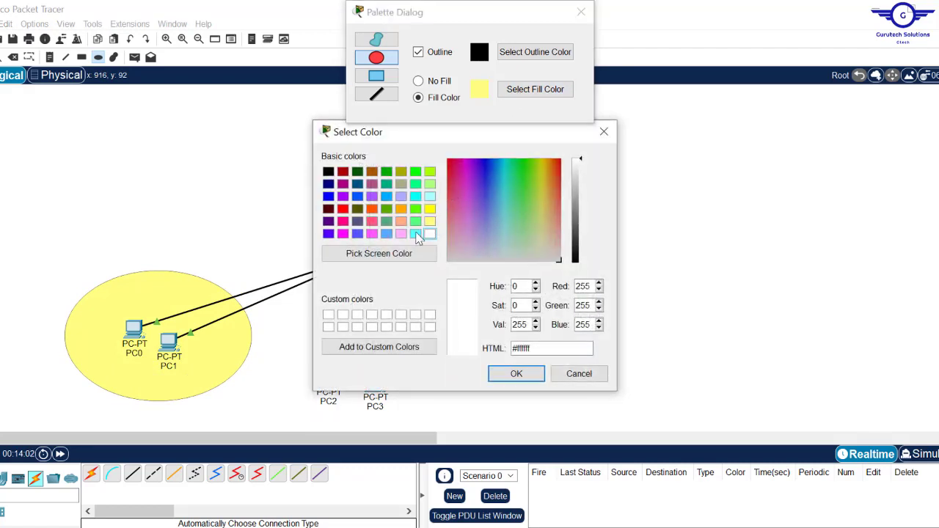
left_click(416, 235)
left_click(515, 374)
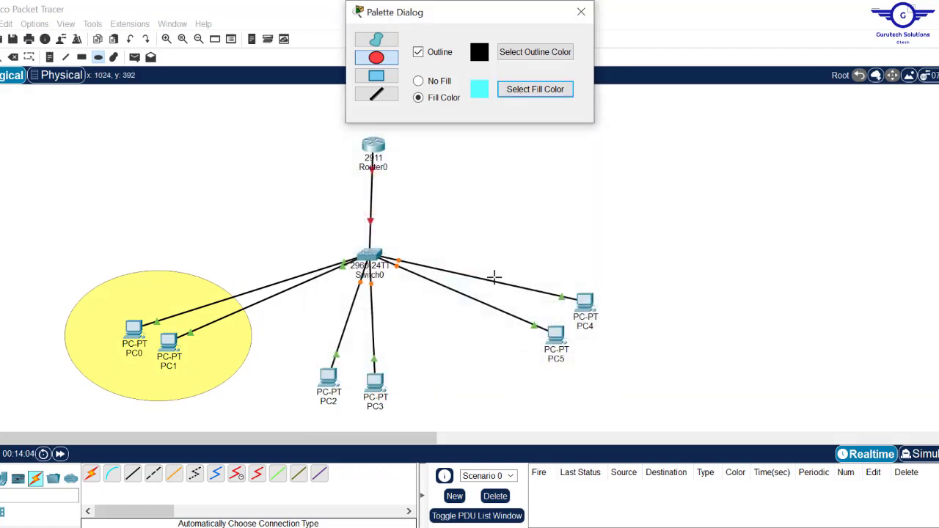
left_click_drag(461, 251, 672, 405)
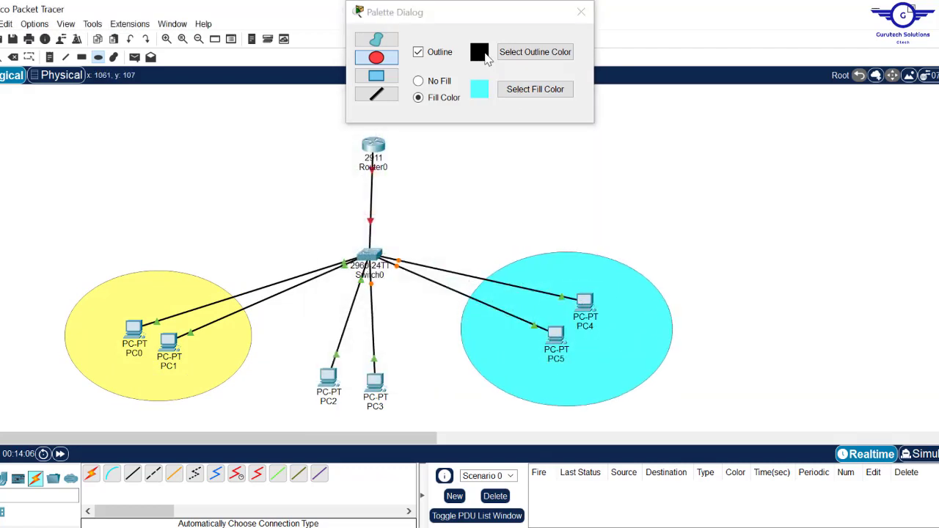
- Draw a pink filled ellipse around PC2 and PC3 and close the Drawing Palette
left_click(537, 94)
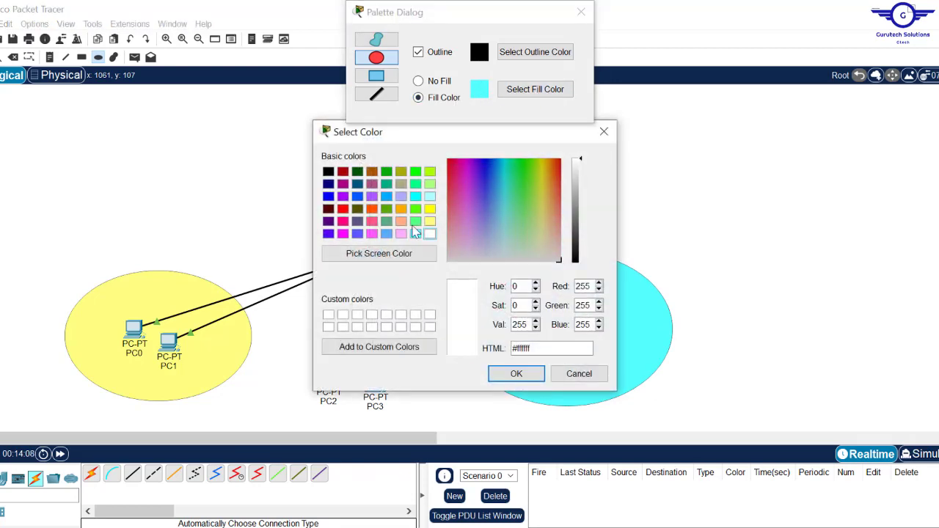
left_click(400, 234)
left_click(516, 374)
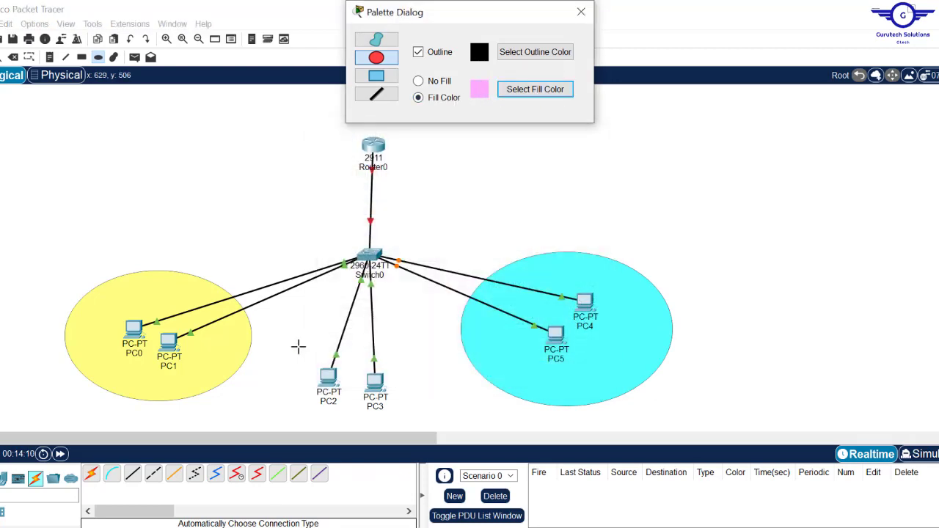
left_click_drag(286, 333, 453, 463)
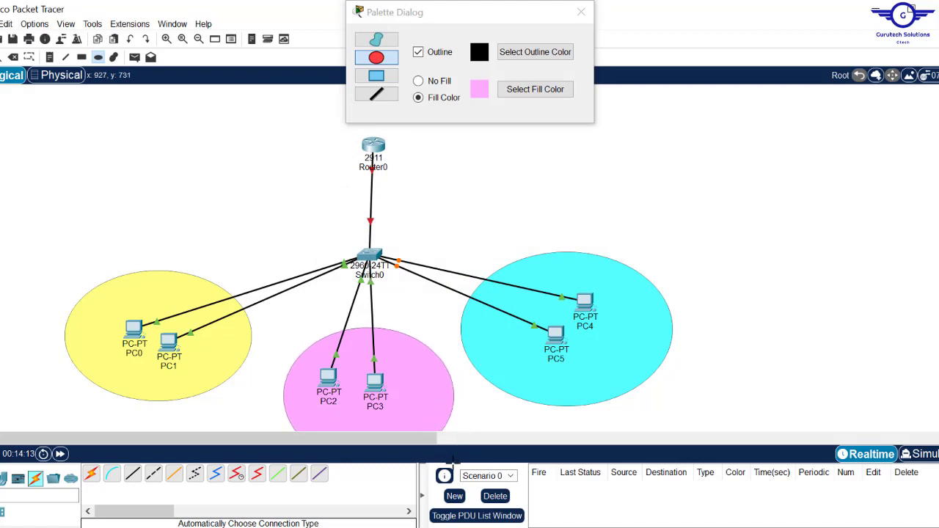
left_click(582, 13)
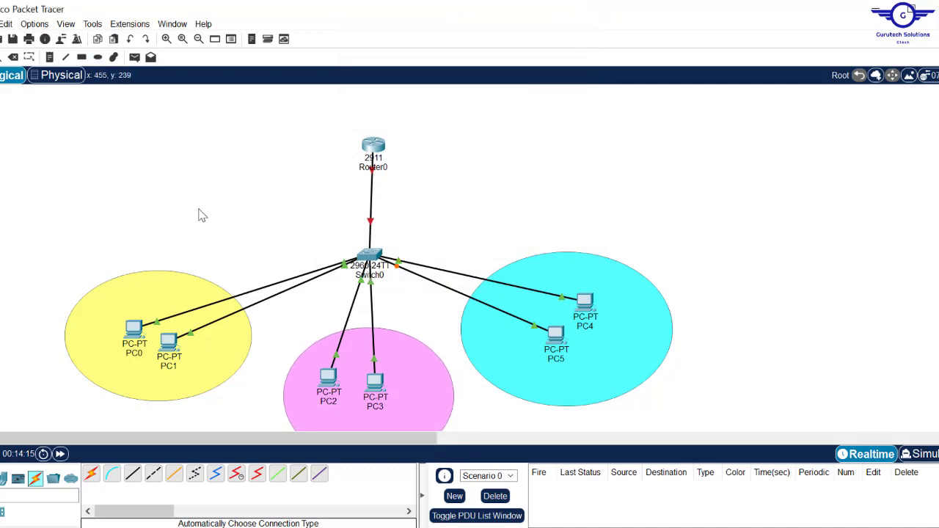
left_click(50, 58)
- Add a 'VLAN 10 192.168.10.0/24' note inside the yellow ellipse and copy its text
left_click(136, 282)
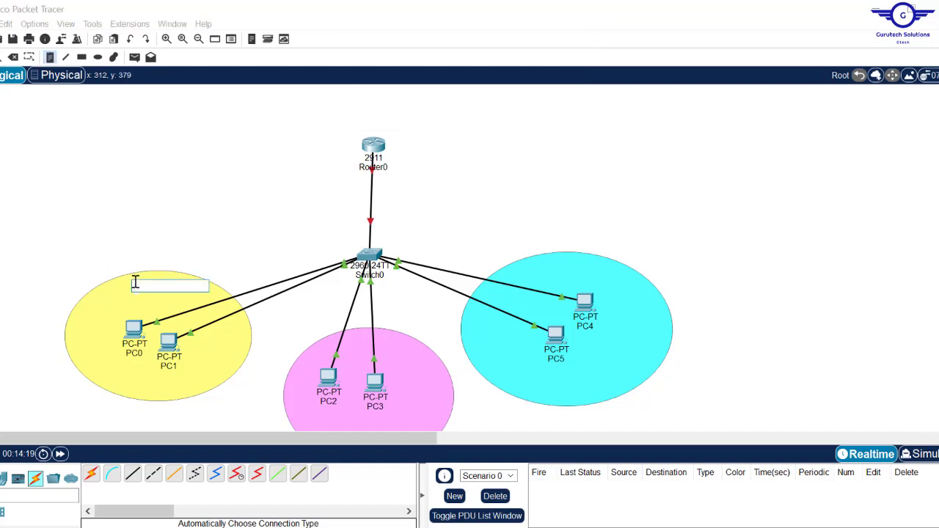
key("Caps_Lock")
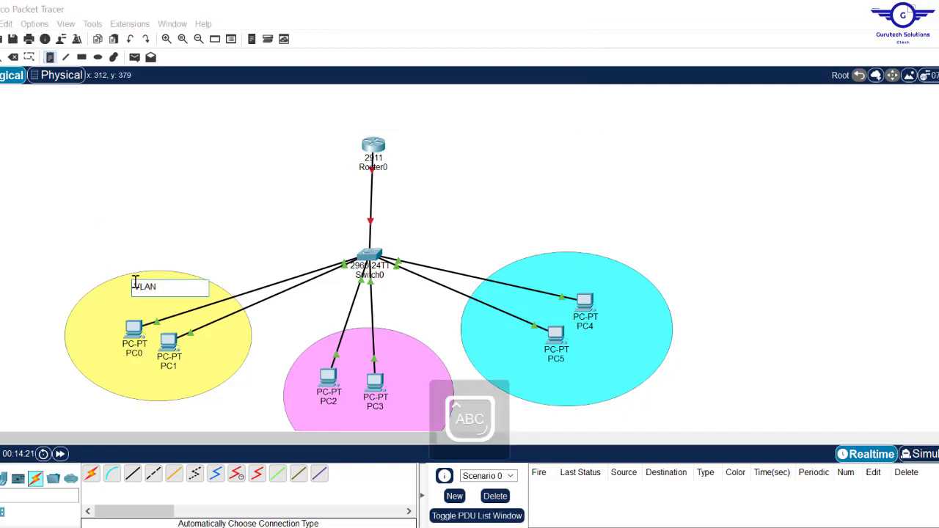
type("VLAN 10")
key("Return")
type("19")
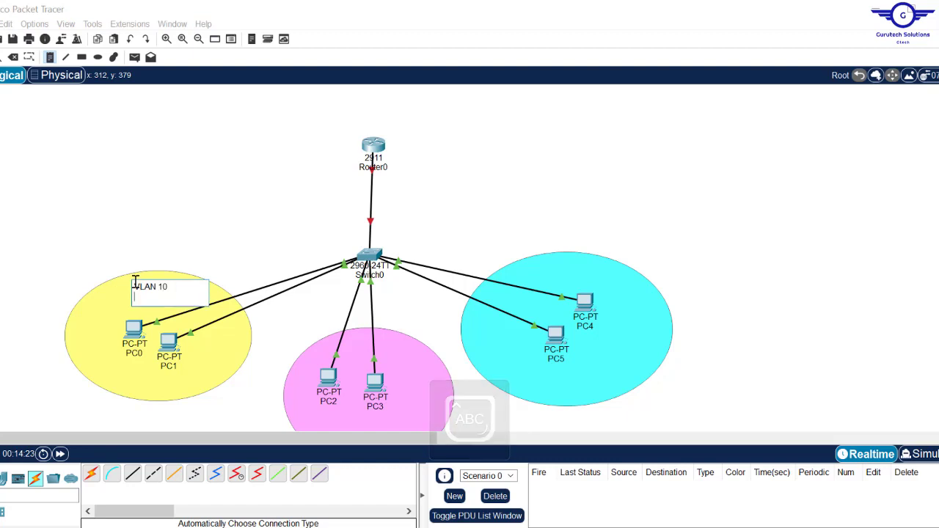
type("2.168")
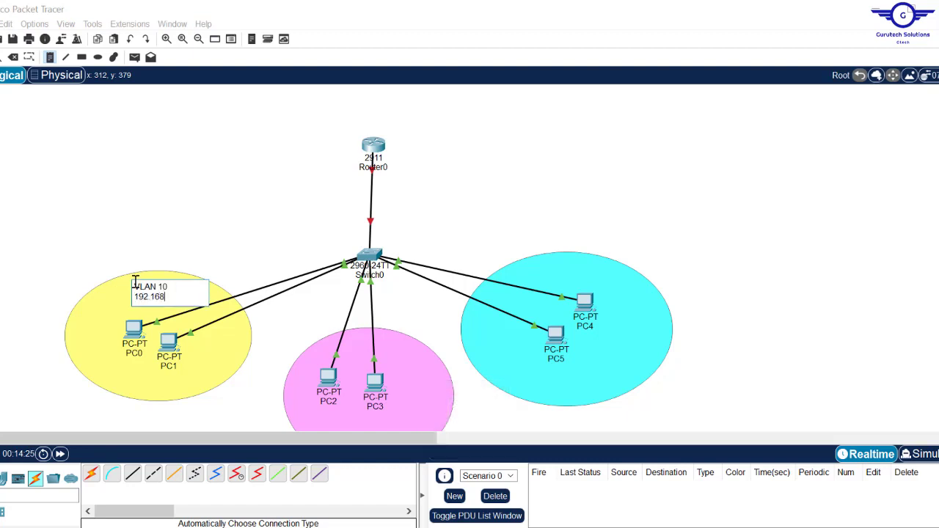
type(".10.0/24")
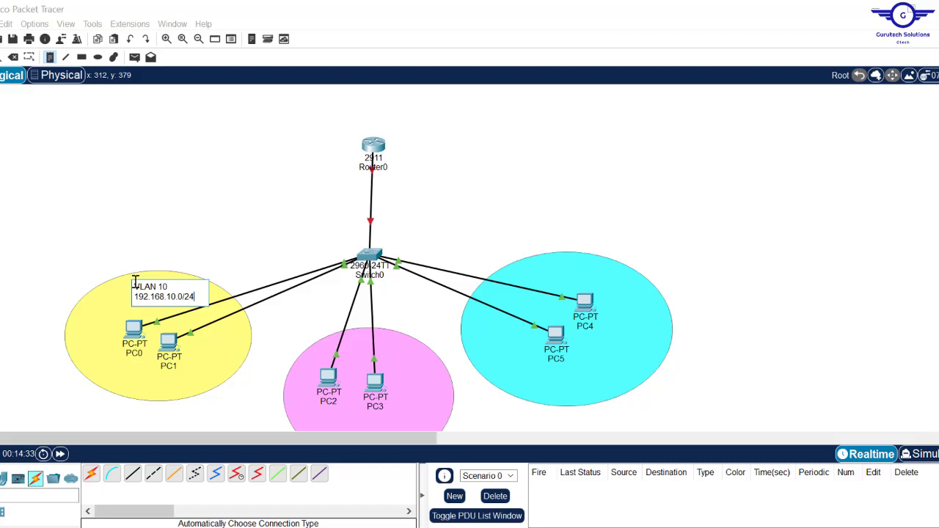
key("ctrl+a")
key("ctrl+c")
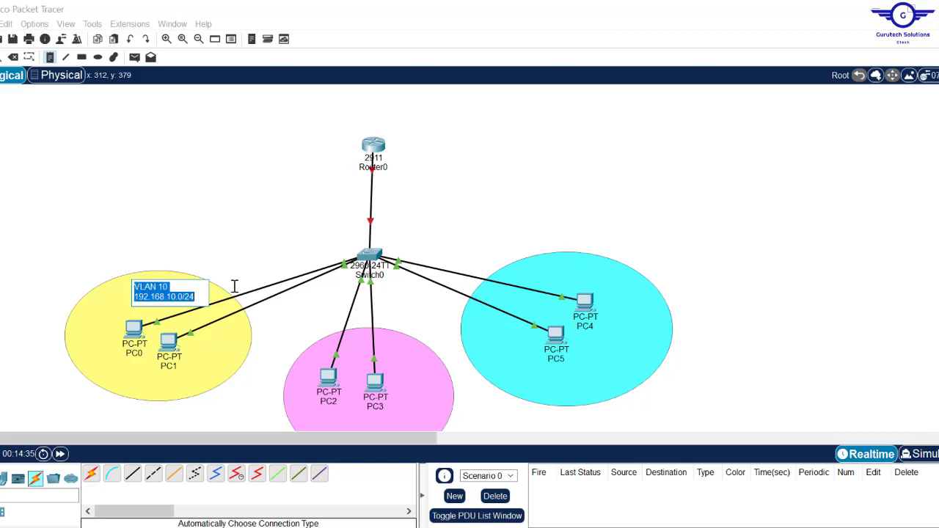
- Paste and edit notes for VLAN 20 192.168.20.0/24 and VLAN 30 192.168.30.0/24 in the pink and cyan areas
left_click(379, 355)
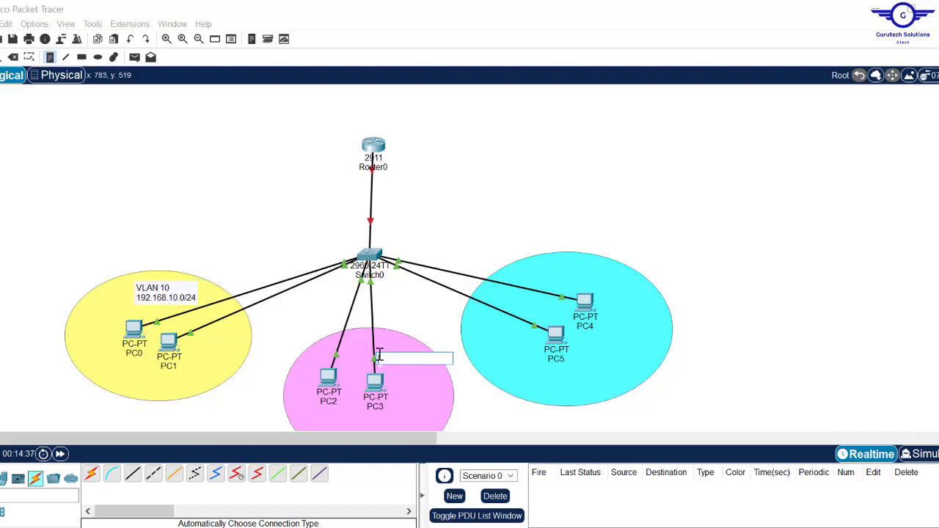
key("ctrl+v")
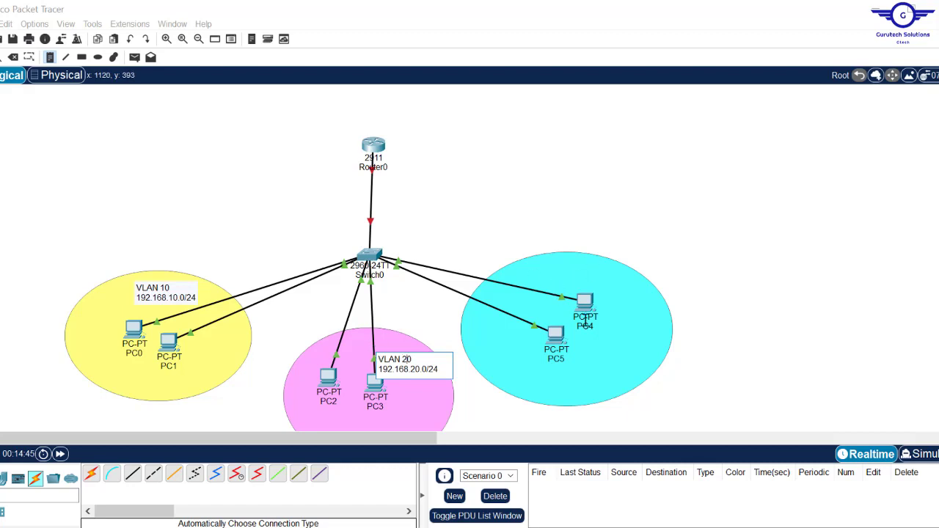
left_click(536, 272)
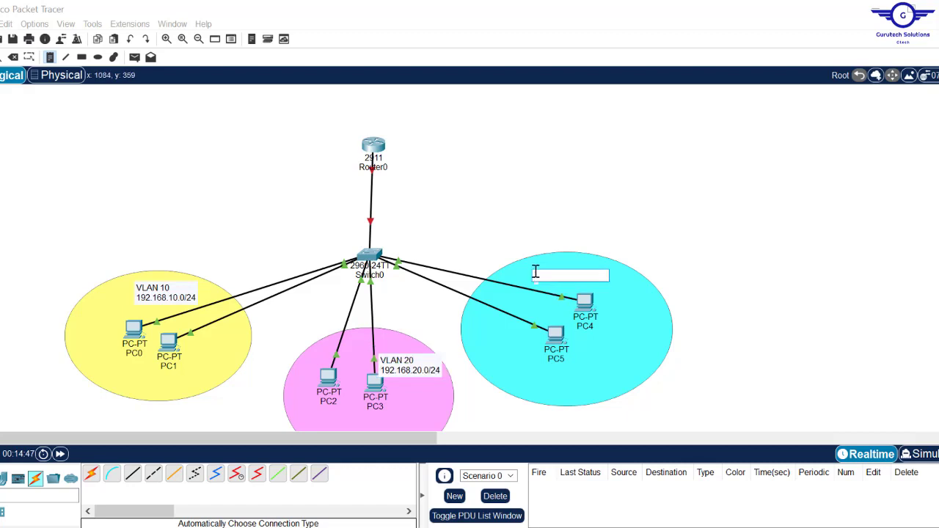
key("ctrl+v")
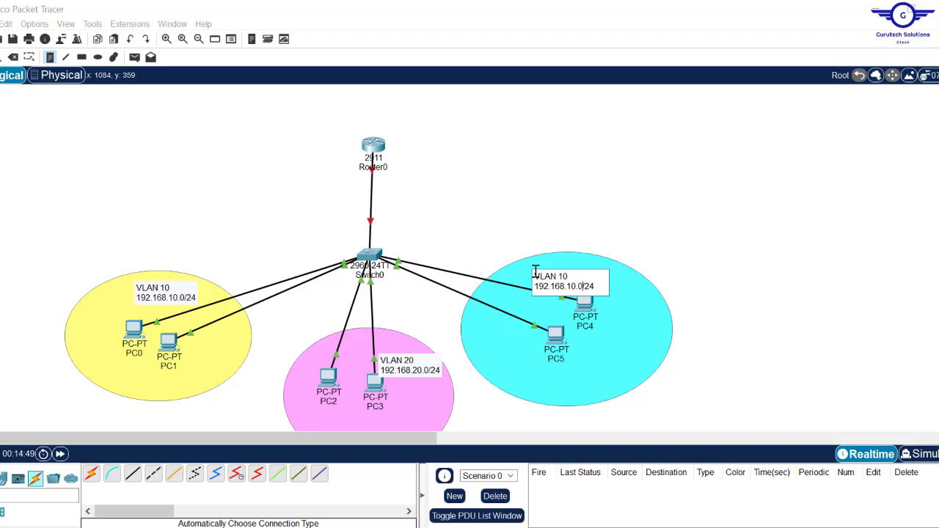
key("BackSpace")
left_click_drag(568, 295, 579, 288)
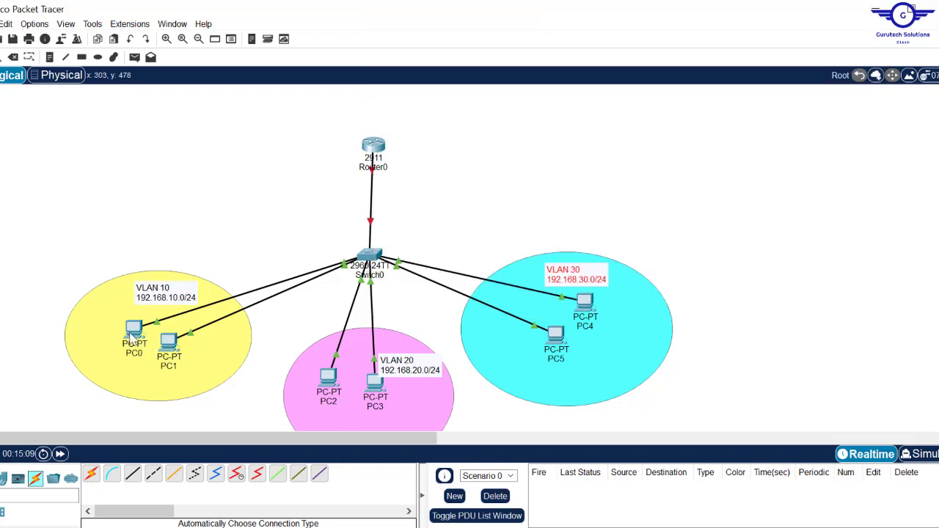
- Give PC0 IP 192.168.10.10, mask 255.255.255.0, gateway 192.168.10.1
left_click(132, 334)
left_click(360, 112)
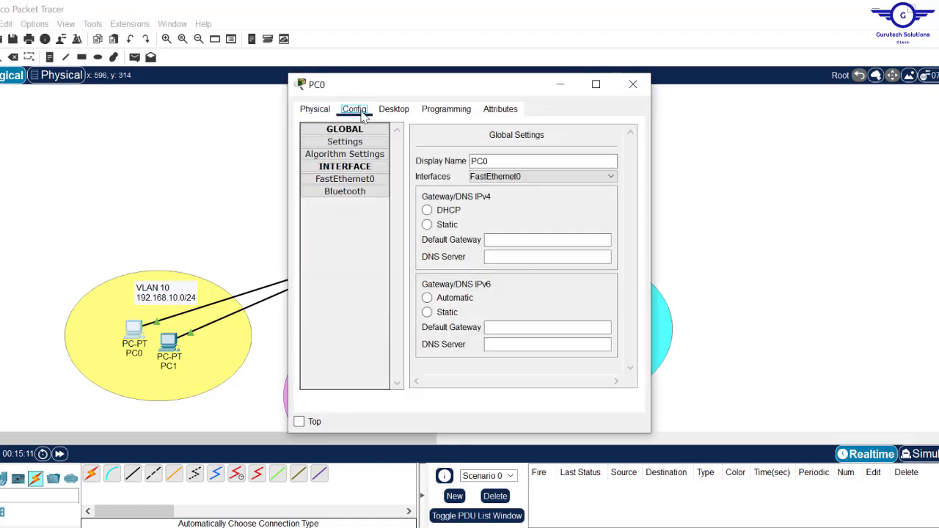
left_click(394, 110)
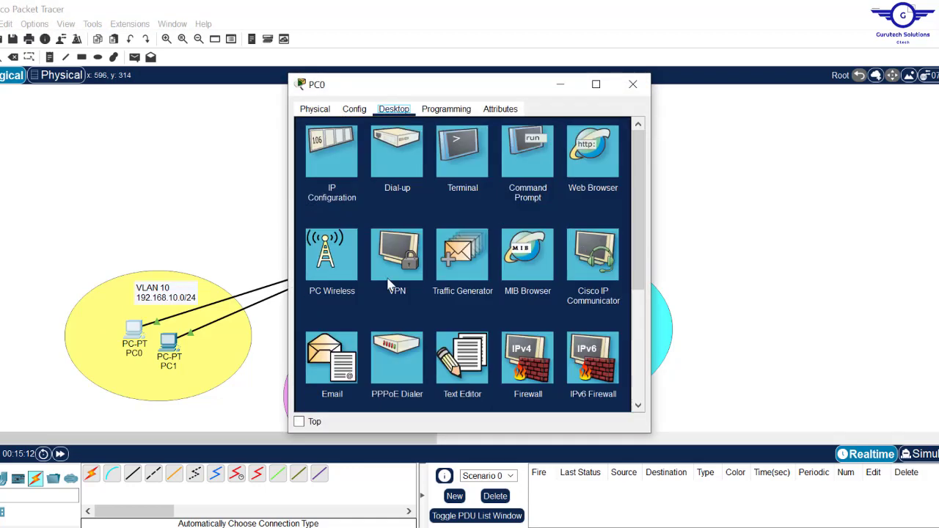
left_click(348, 183)
left_click(427, 193)
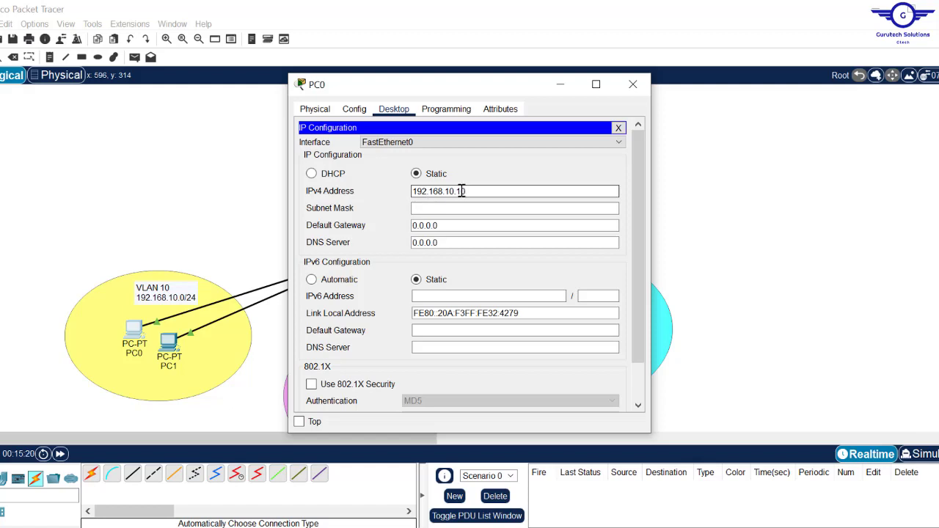
left_click_drag(477, 193, 342, 189)
key("ctrl+c")
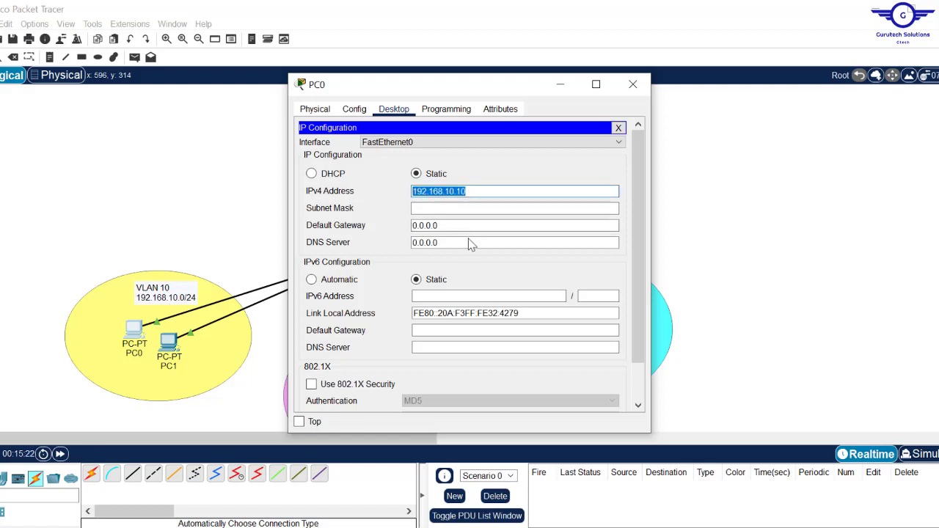
left_click(426, 209)
left_click_drag(440, 226, 342, 222)
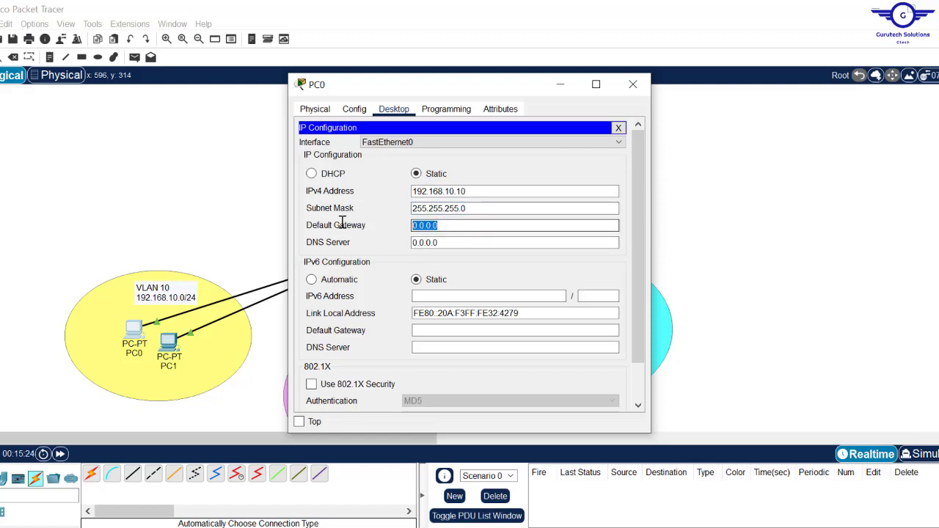
key("ctrl+v")
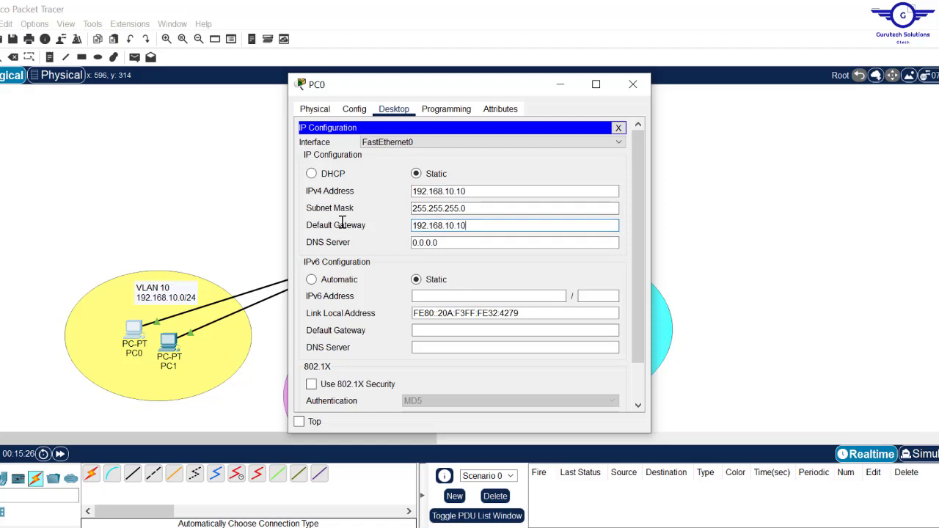
left_click(633, 84)
- Give PC1 IP 192.168.10.20, mask 255.255.255.0, gateway 192.168.10.1
left_click(169, 342)
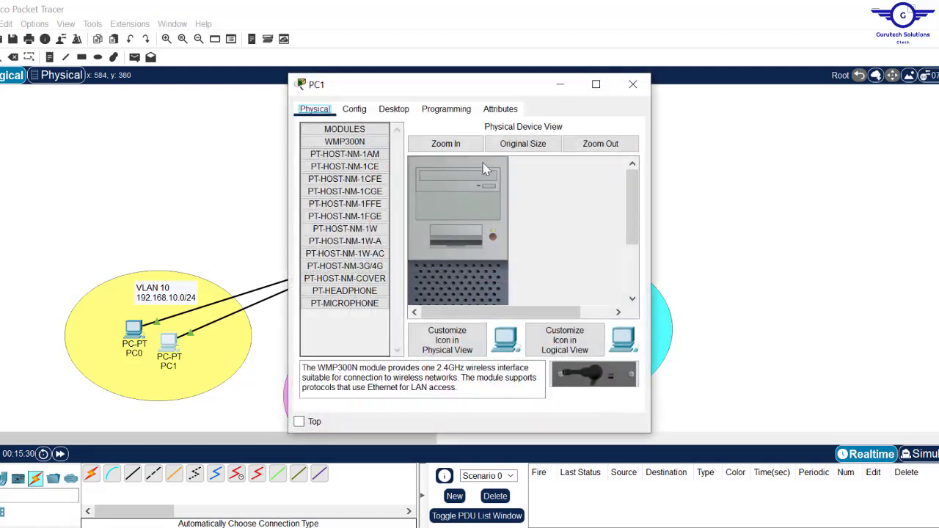
left_click(394, 109)
left_click(338, 169)
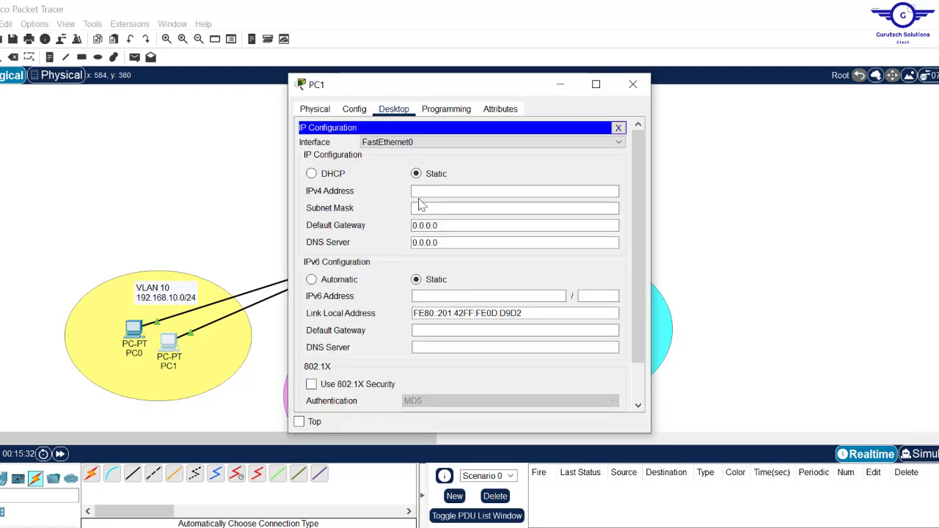
left_click(420, 190)
type("192.168.10.10")
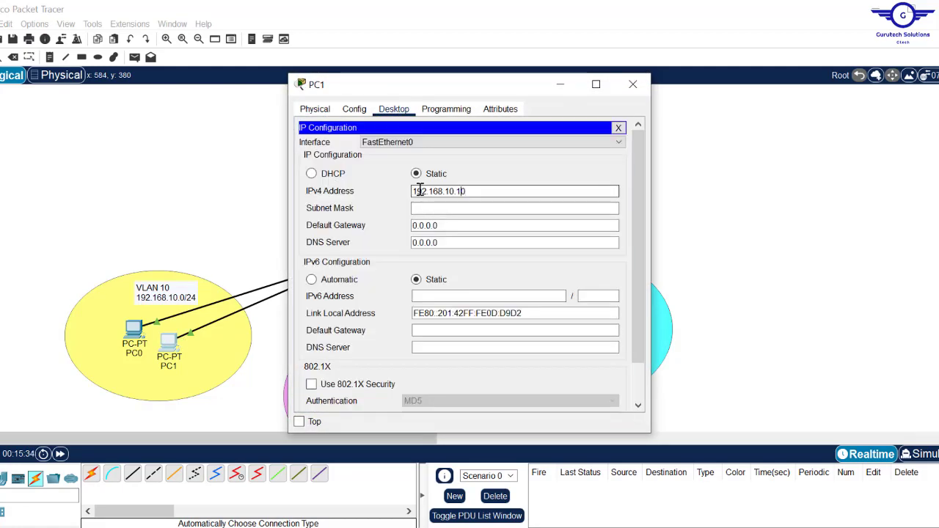
type("2")
left_click(431, 207)
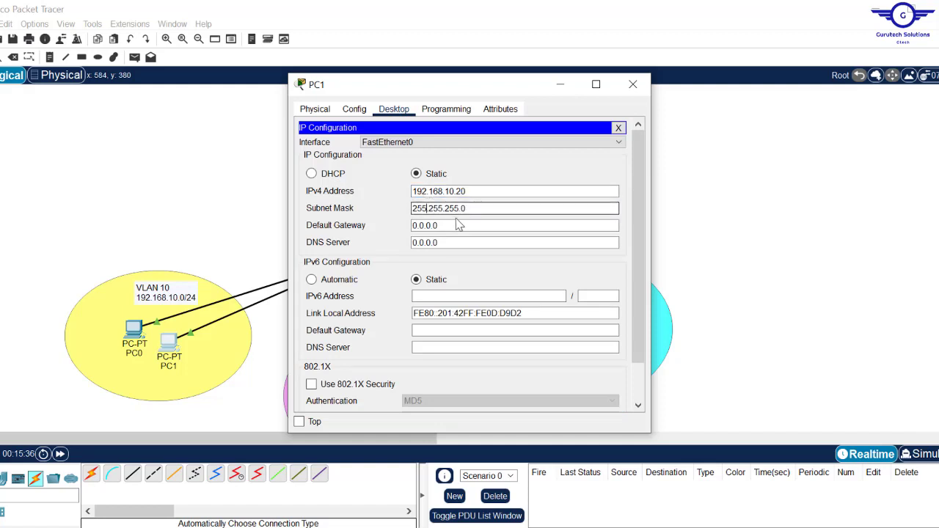
left_click(455, 225)
left_click_drag(455, 226, 303, 229)
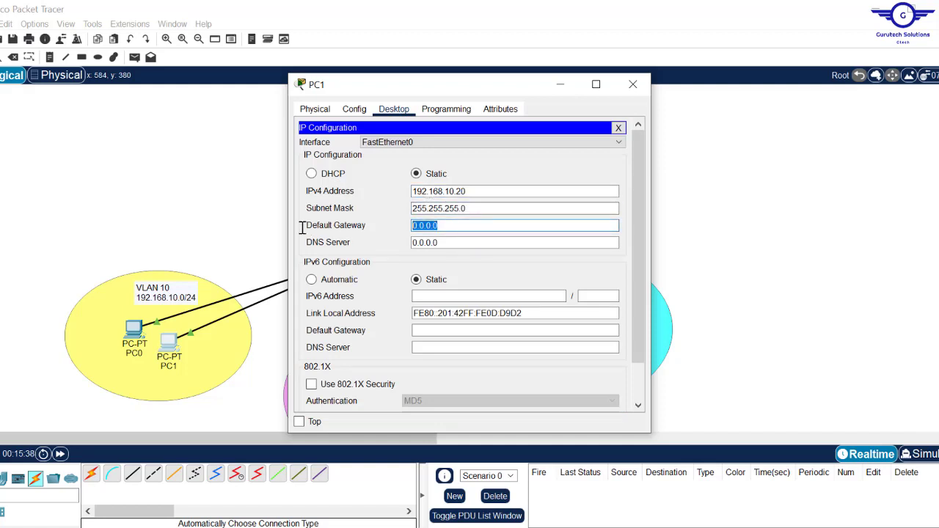
type("192.168.10.10")
left_click(632, 84)
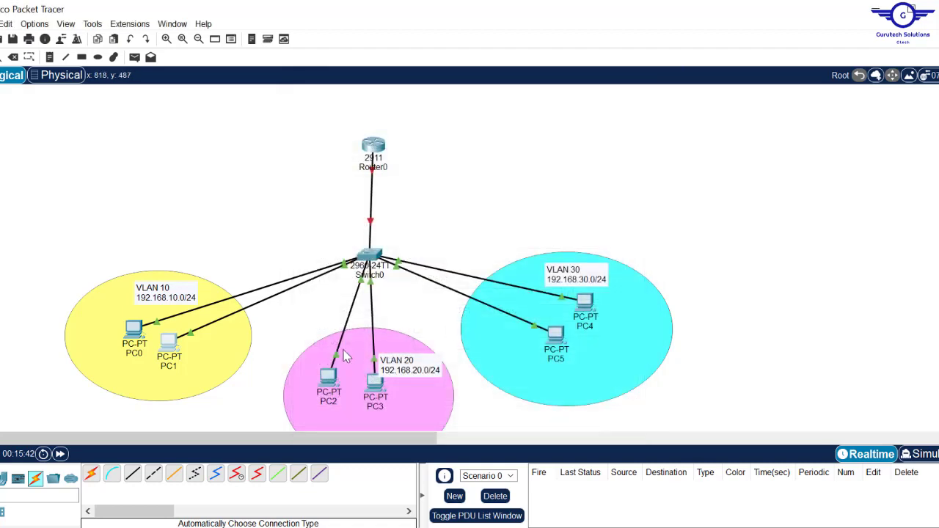
- Give PC2 IP 192.168.20.10, mask 255.255.255.0, gateway 192.168.20.1
left_click(328, 381)
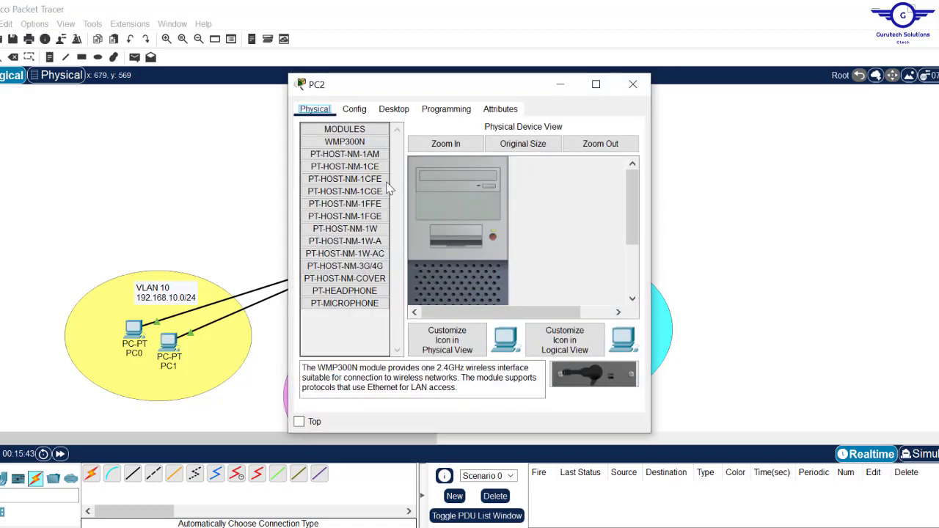
left_click(396, 110)
left_click(344, 175)
left_click(432, 192)
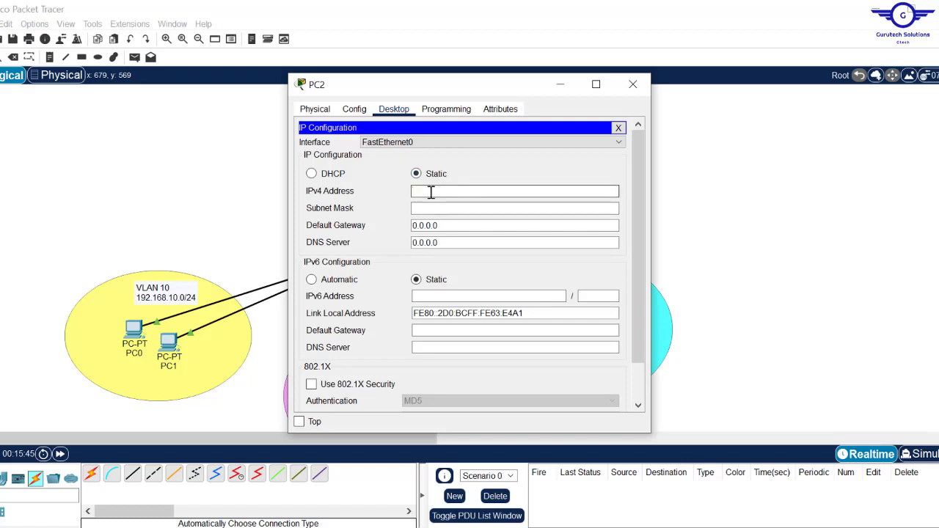
type("192.168.10.10")
double_click(432, 193)
key("ctrl+c")
left_click(440, 208)
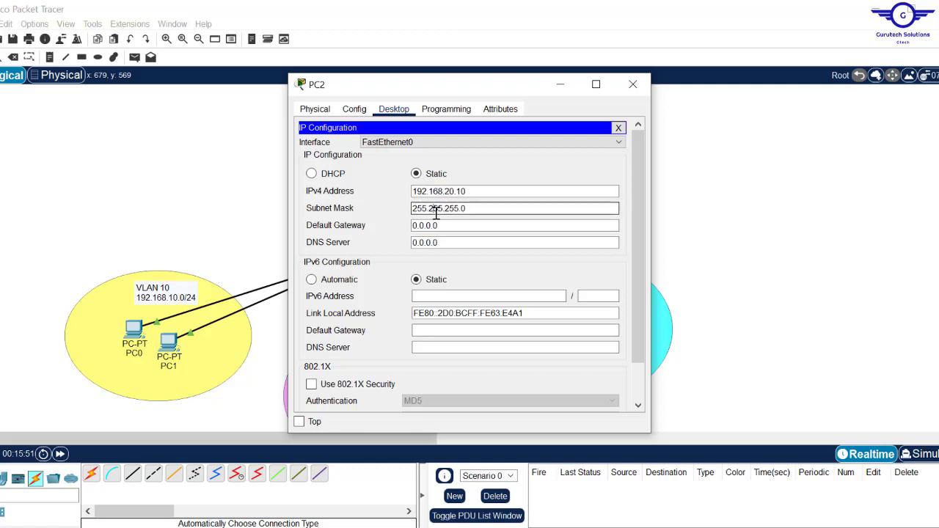
left_click_drag(440, 225, 340, 217)
key("ctrl+v")
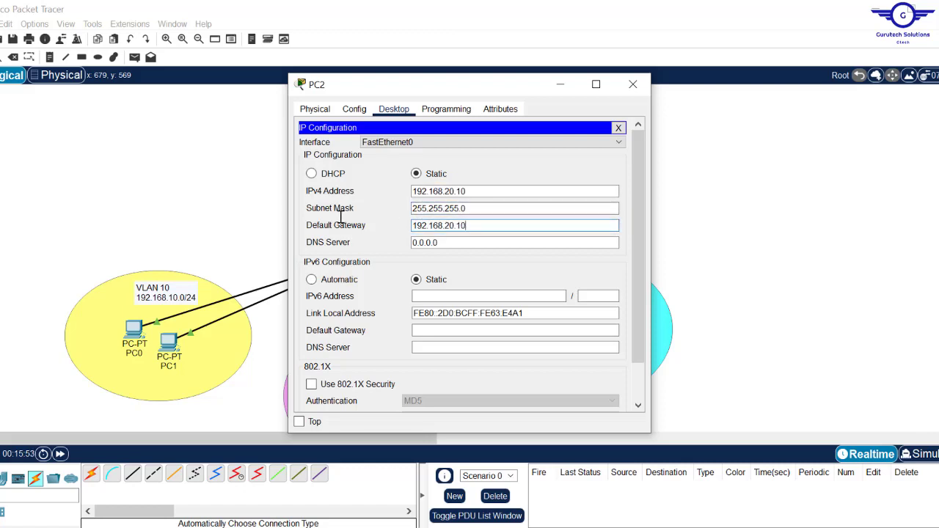
left_click(632, 83)
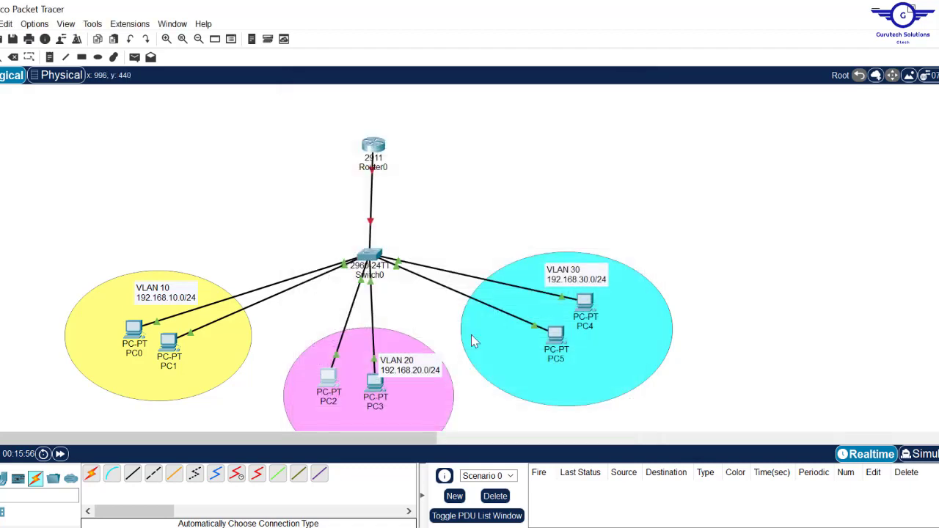
- Give PC3 IP 192.168.20.20, mask 255.255.255.0, gateway 192.168.20.1
left_click(374, 385)
left_click(390, 111)
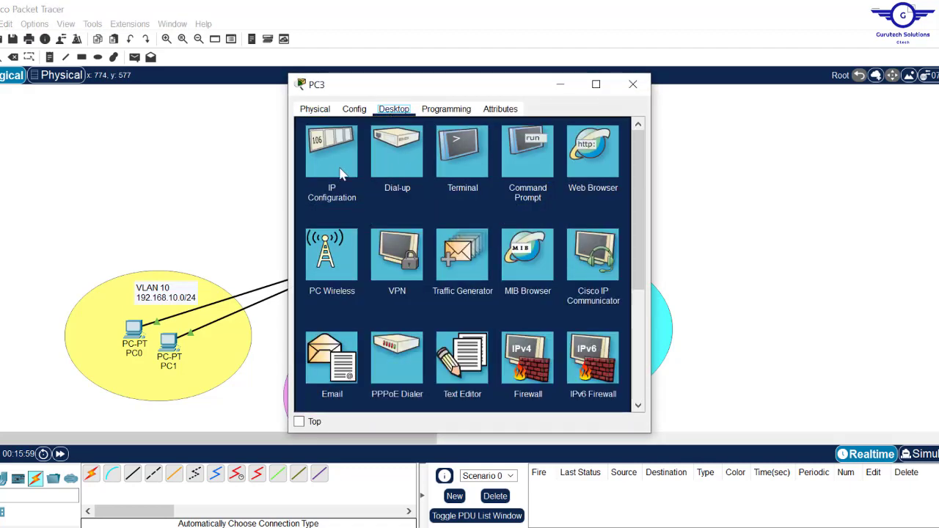
left_click(328, 168)
left_click(425, 190)
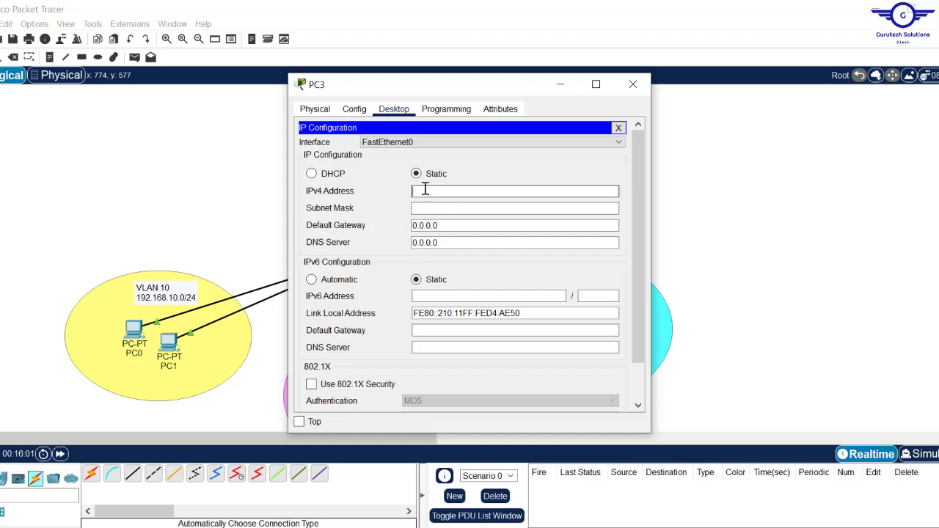
type("192.168.20.10")
left_click(436, 209)
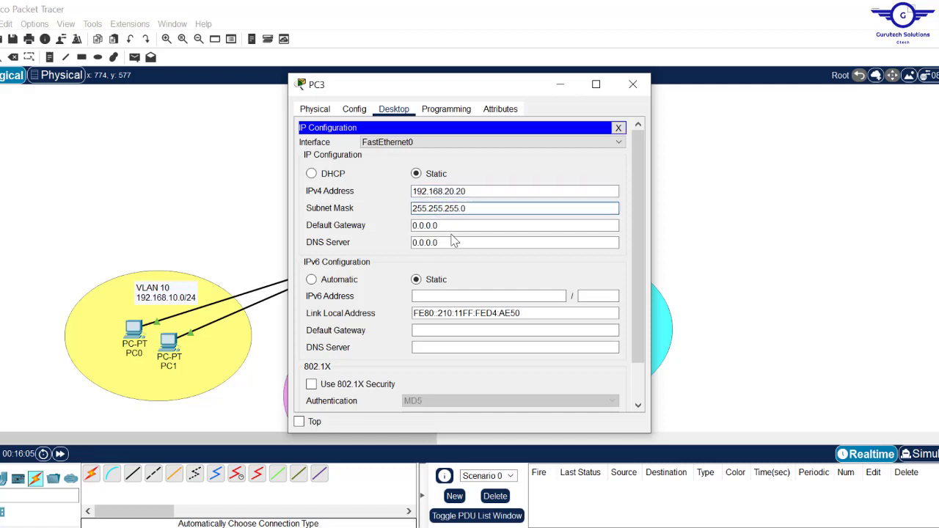
left_click(445, 225)
left_click(444, 225)
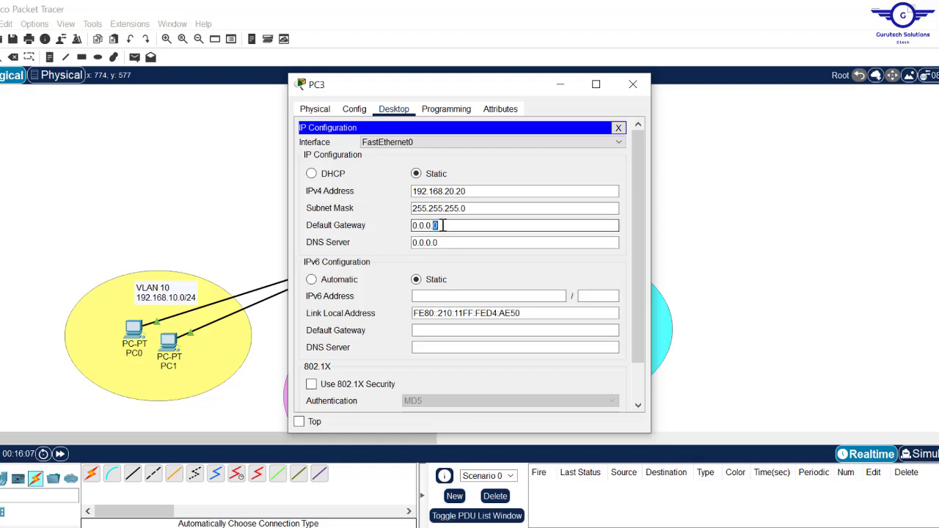
left_click_drag(444, 225, 370, 226)
type("192.168.20.10")
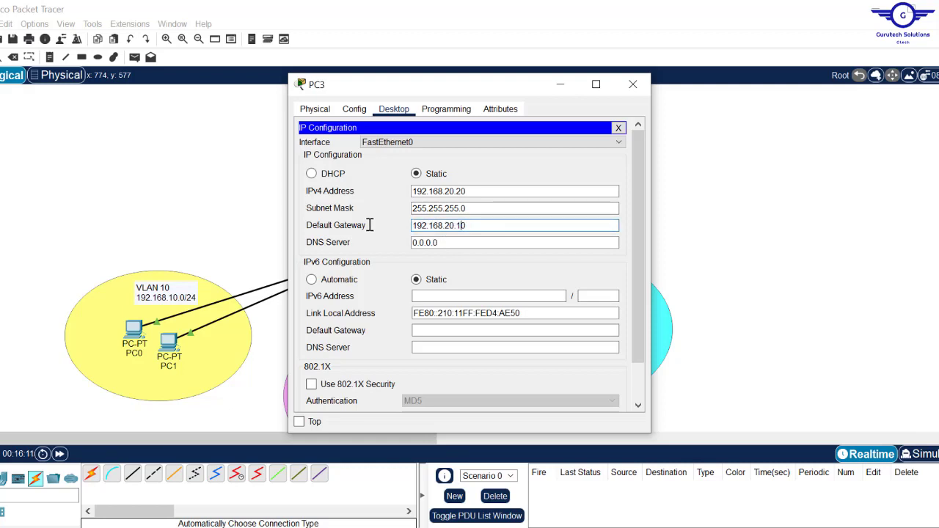
left_click(632, 84)
- Give PC5 IP 192.168.30.10, mask 255.255.255.0, gateway 192.168.30.1
left_click(557, 337)
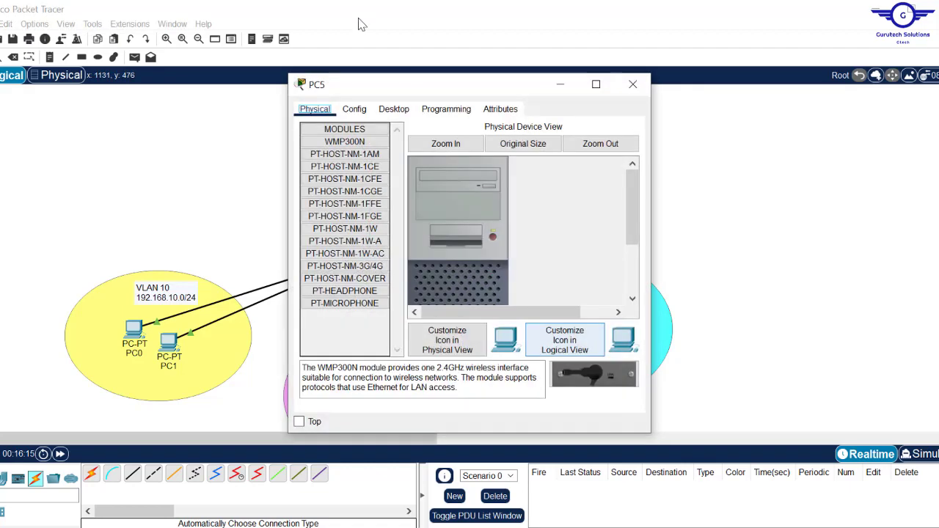
left_click(389, 109)
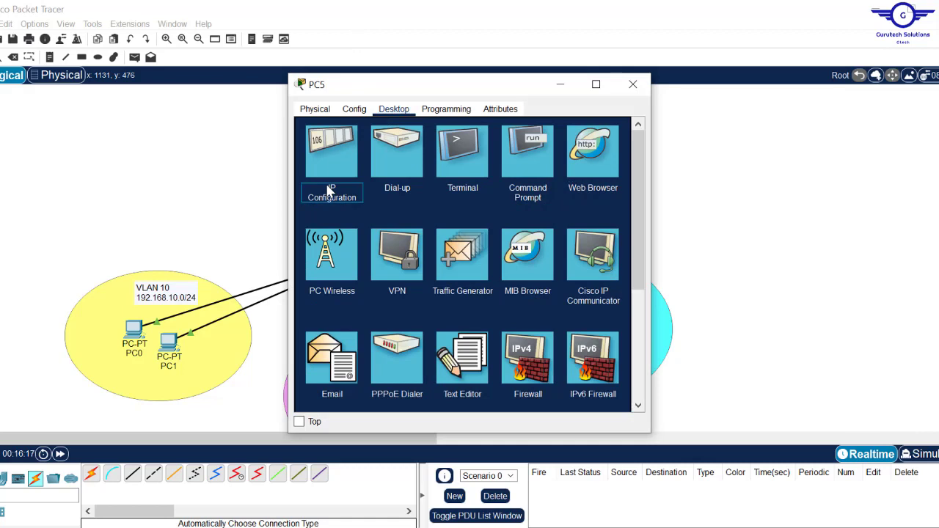
left_click(333, 160)
left_click(431, 190)
type("192.168.20.10")
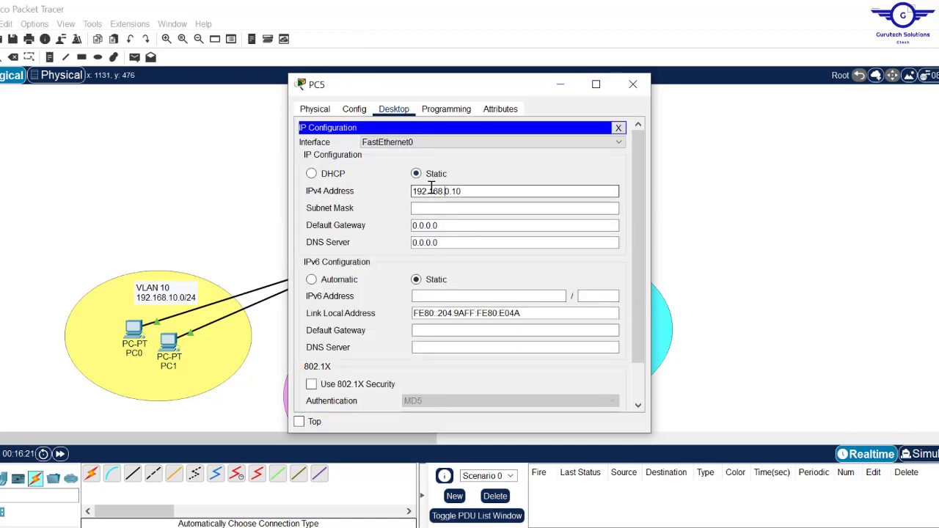
type("3")
left_click(446, 209)
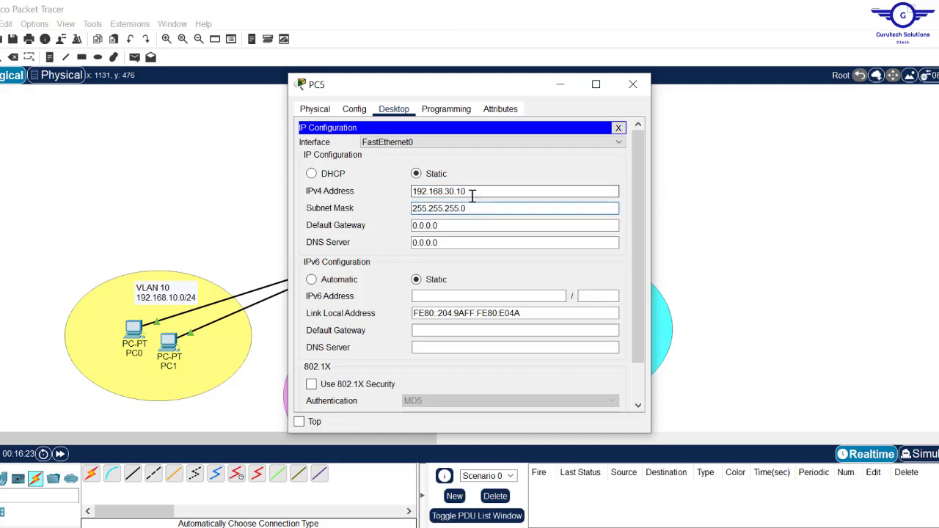
left_click_drag(473, 194, 318, 193)
key("ctrl+c")
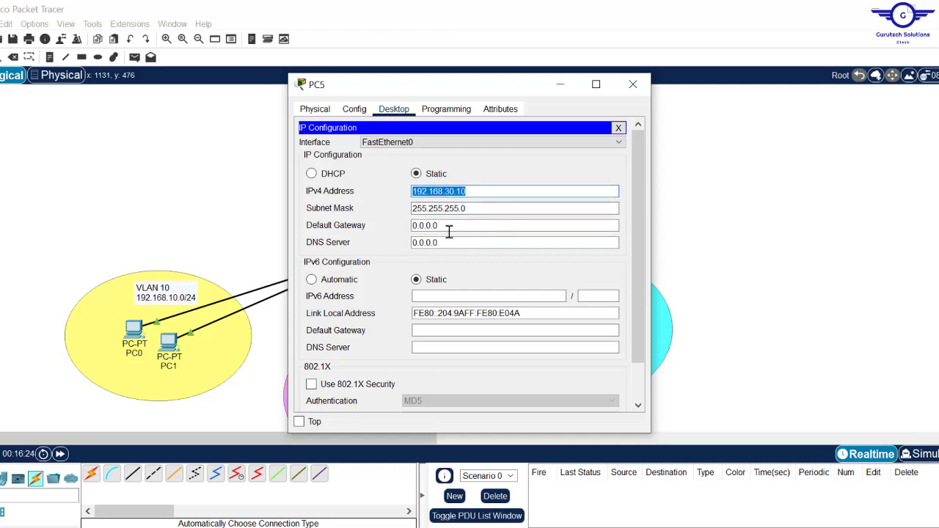
left_click_drag(449, 228, 337, 227)
key("ctrl+v")
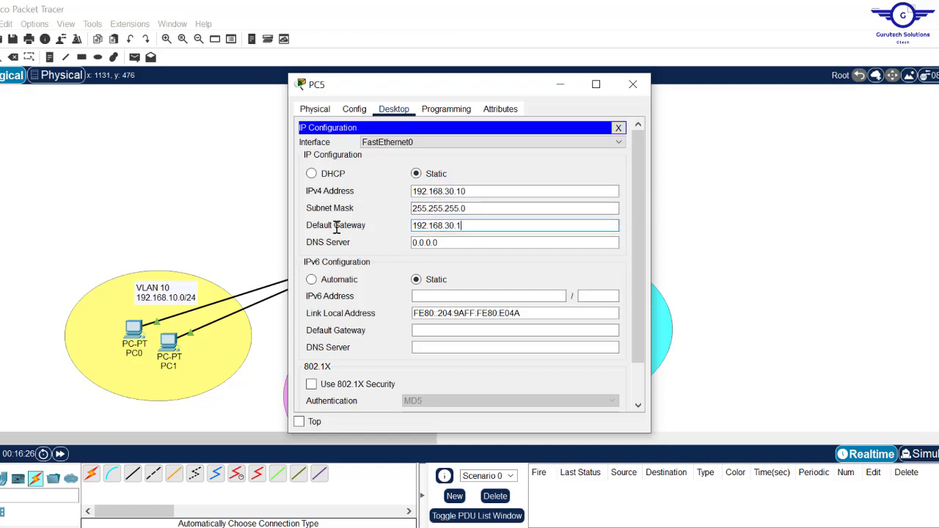
left_click(633, 83)
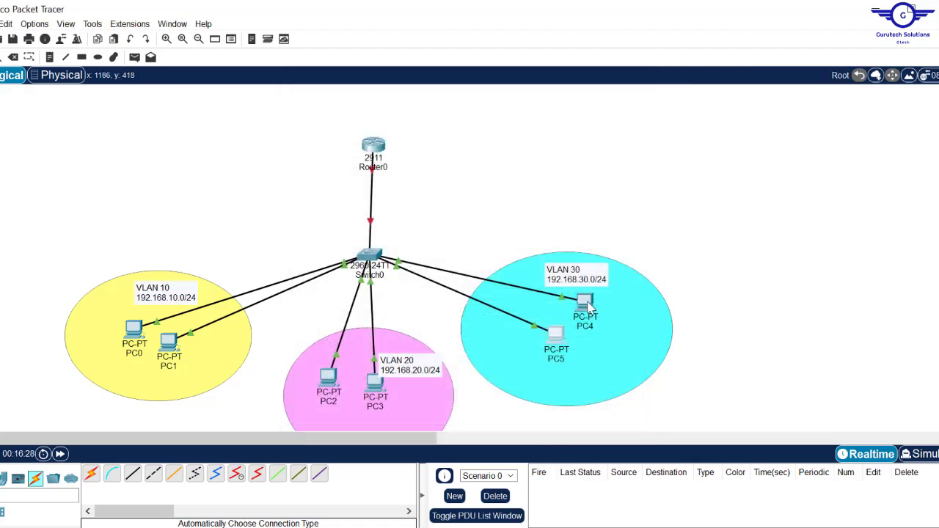
- Give PC4 IP 192.168.30.20, mask 255.255.255.0, gateway 192.168.30.1
left_click(586, 303)
left_click(394, 108)
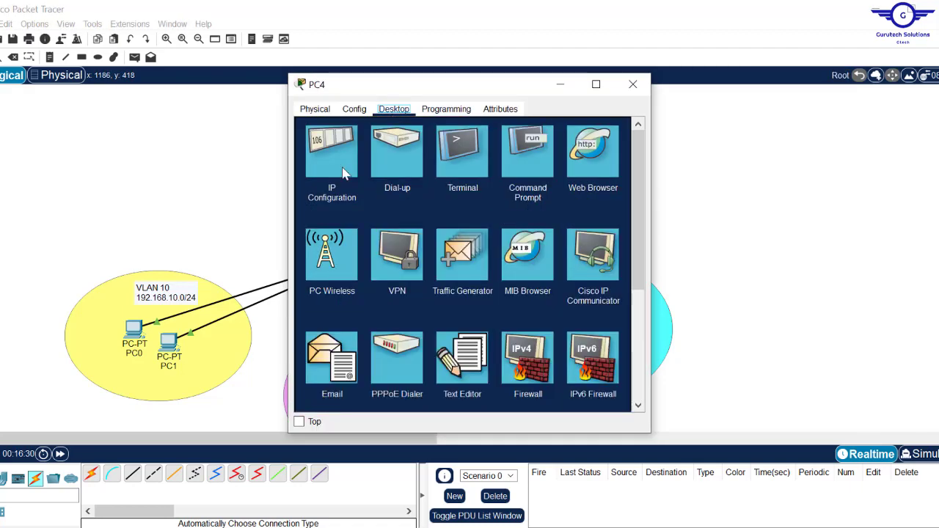
left_click(342, 172)
left_click(437, 192)
key("ctrl+v")
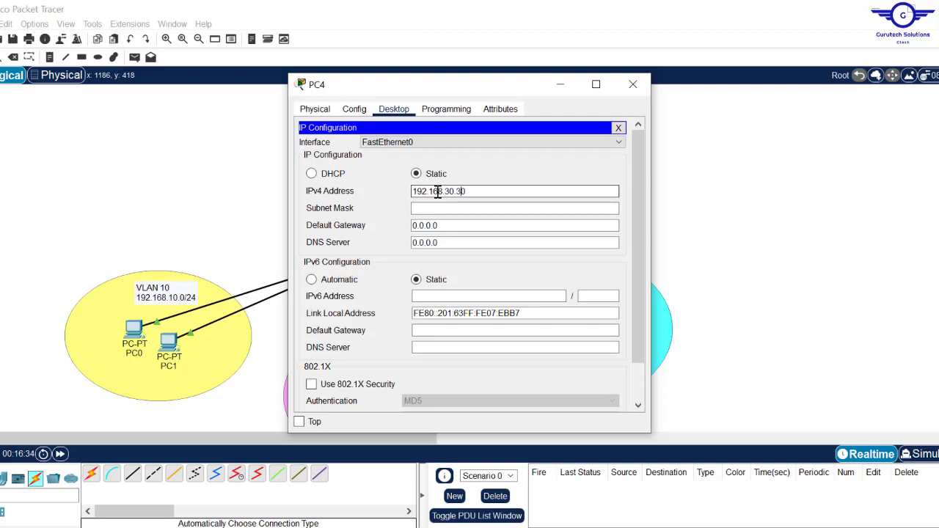
key("Left")
key("BackSpace")
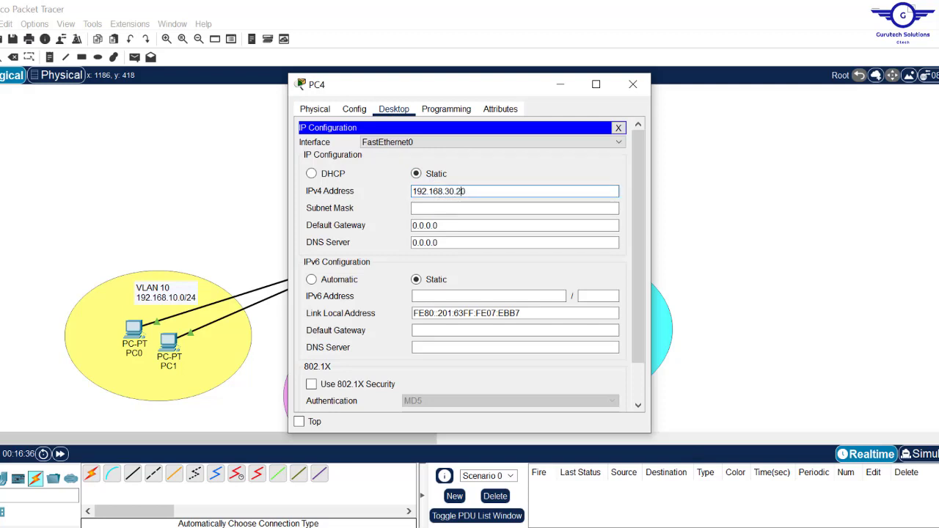
left_click(447, 207)
left_click(447, 226)
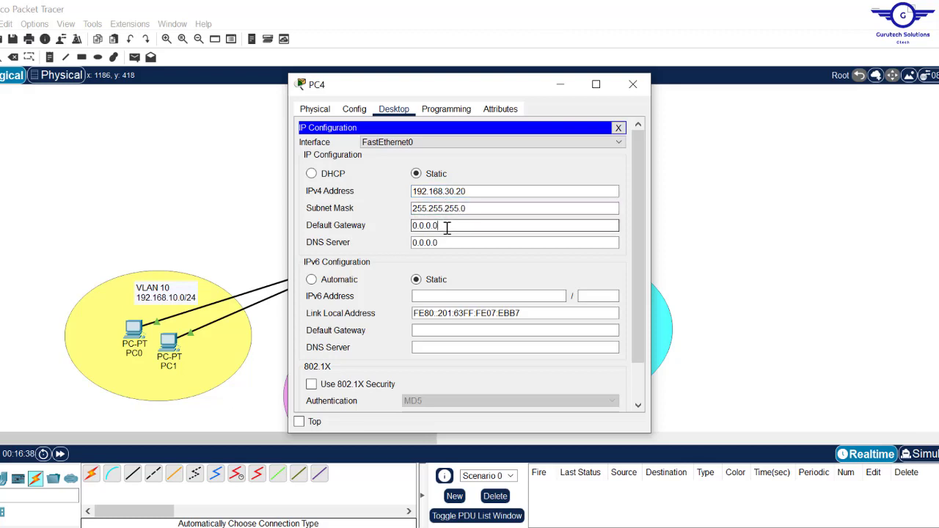
key("ctrl+a")
key("ctrl+v")
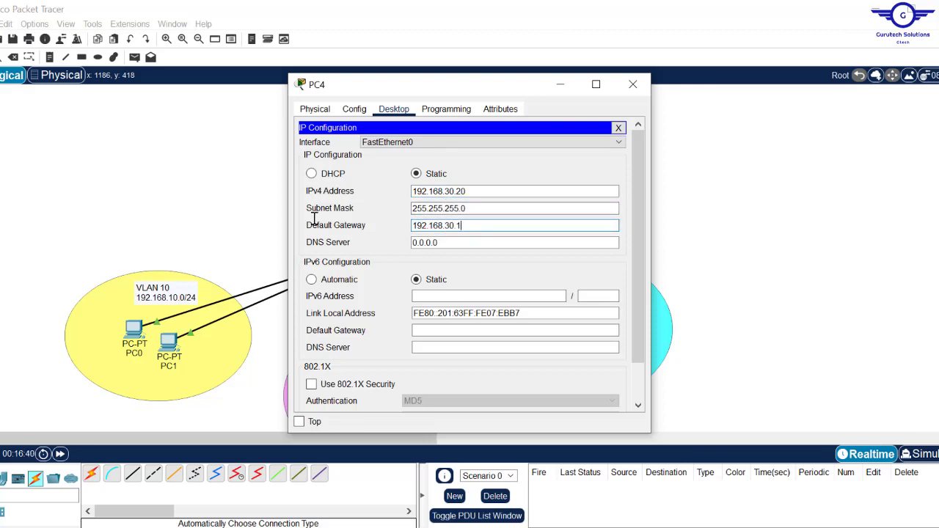
- Close PC4's settings window and switch to the Inter-VLAN Routing slide in PowerPoint
left_click(631, 86)
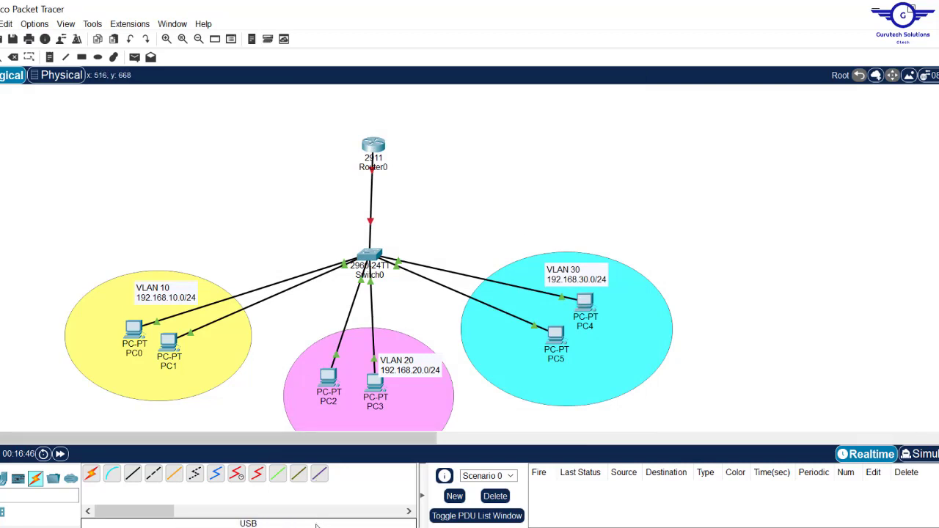
mouse_move(299, 527)
mouse_move(317, 482)
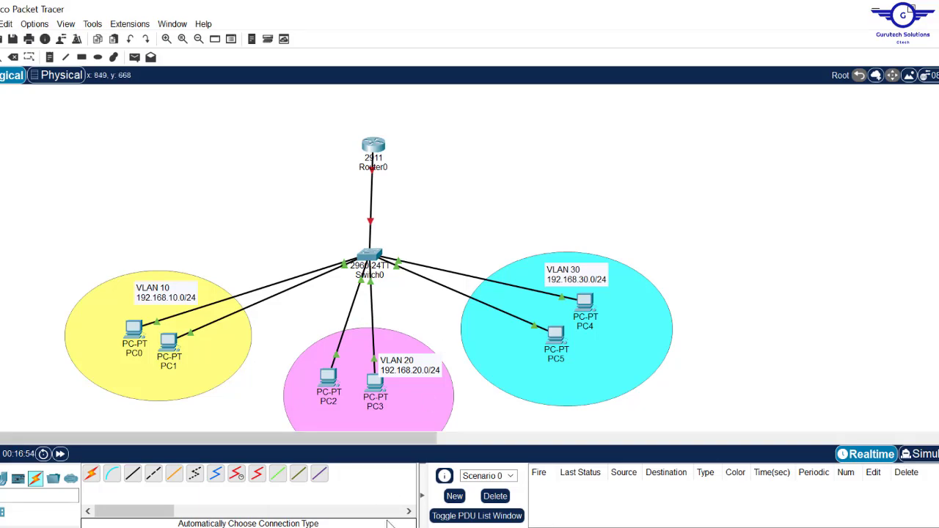
key("alt+Tab")
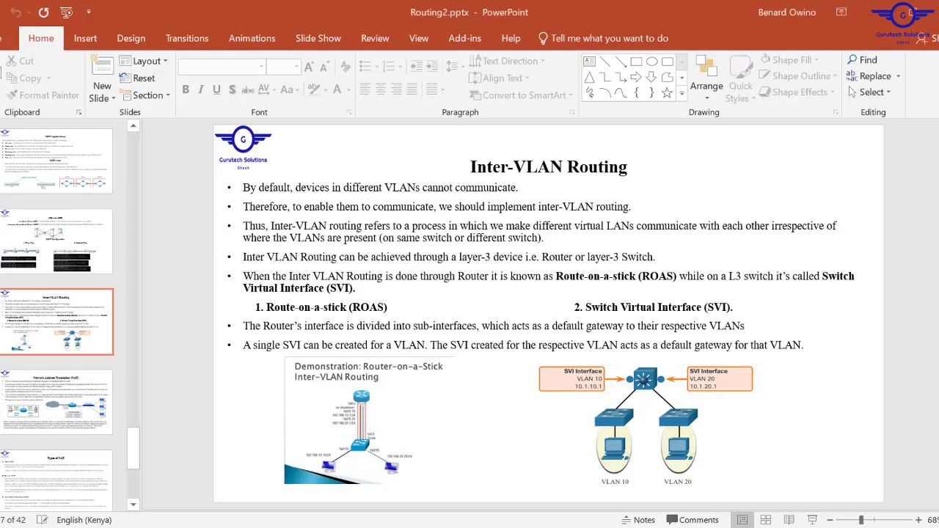
- Switch from the PowerPoint slide back to the Packet Tracer topology
key("alt+Tab")
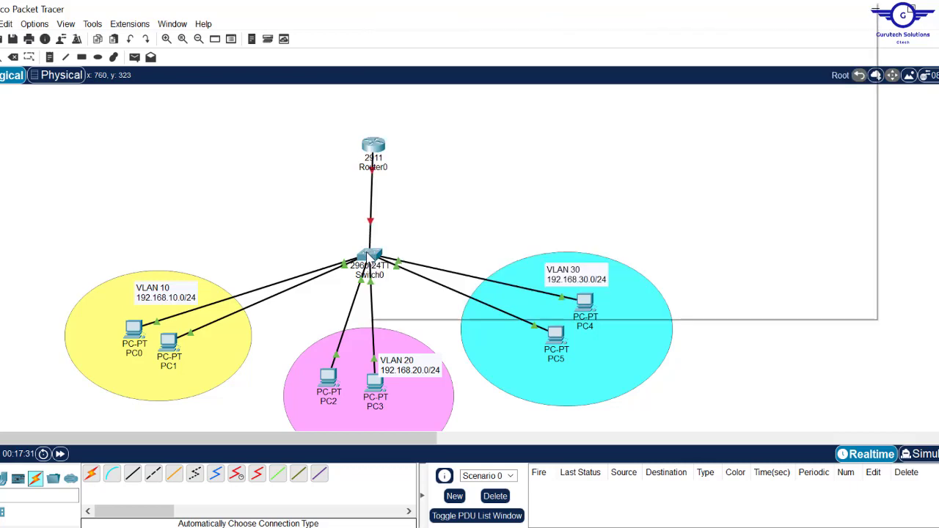
- In Switch0's CLI, enter EN and CONF T to reach global configuration mode
left_click(369, 255)
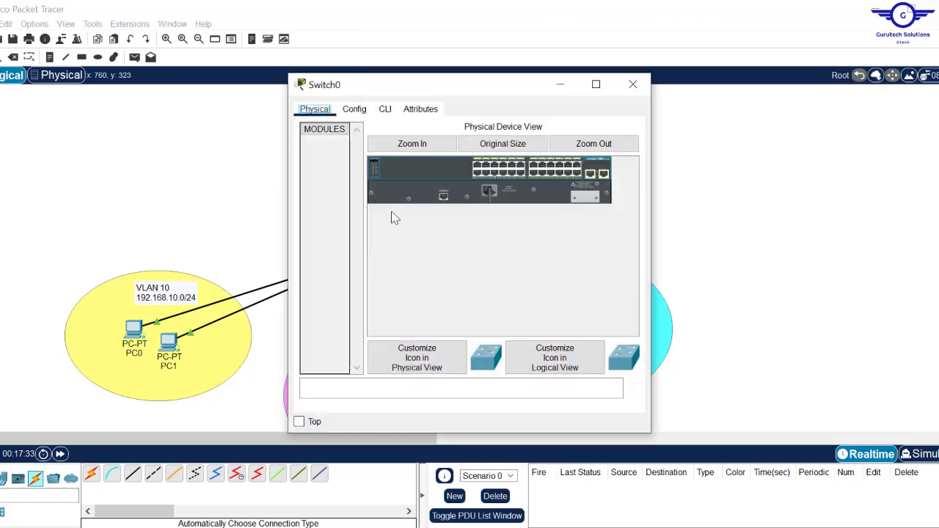
left_click(385, 110)
key("Return")
key("Return")
key("Return")
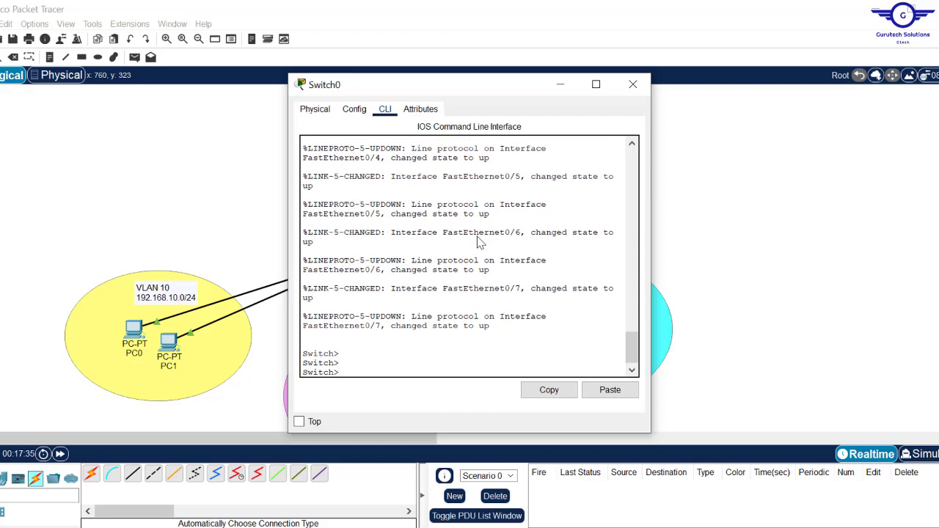
type("EN")
key("Return")
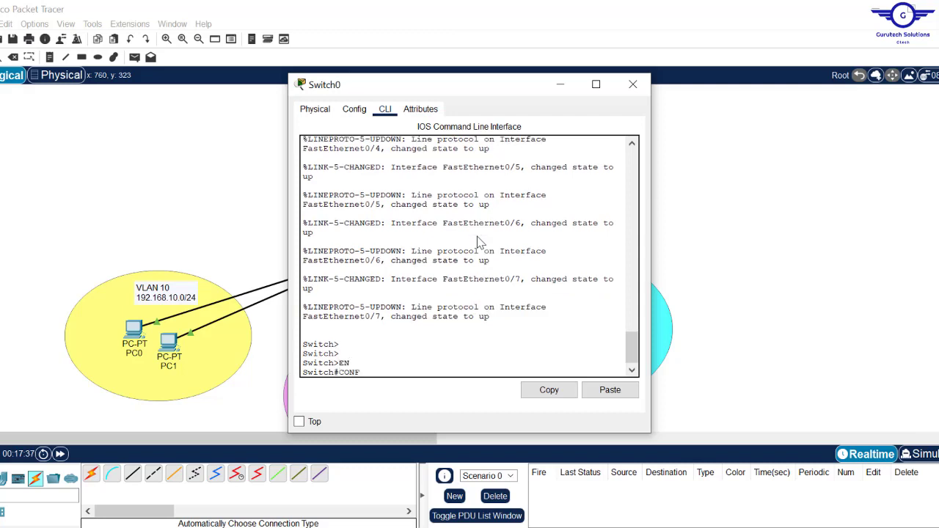
type("CONF T")
key("Return")
key("Return")
key("Return")
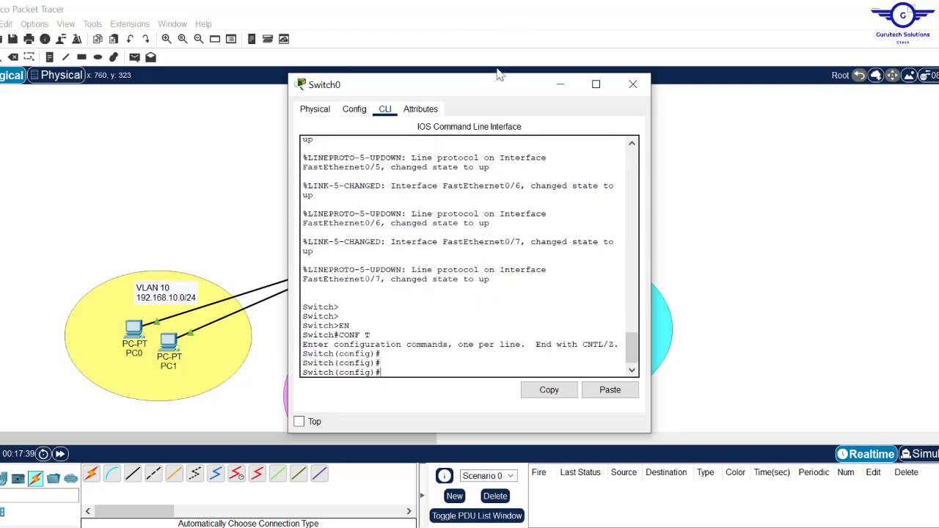
left_click_drag(483, 101, 631, 73)
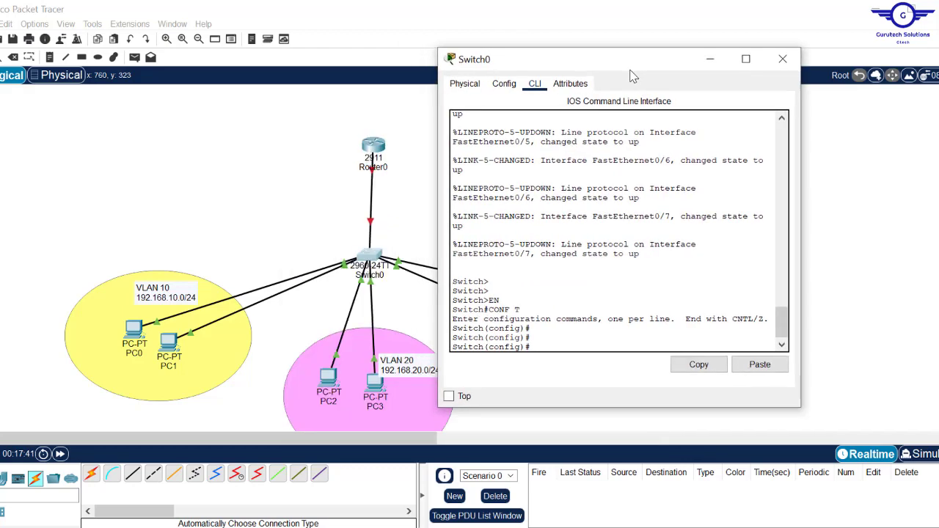
left_click(337, 133)
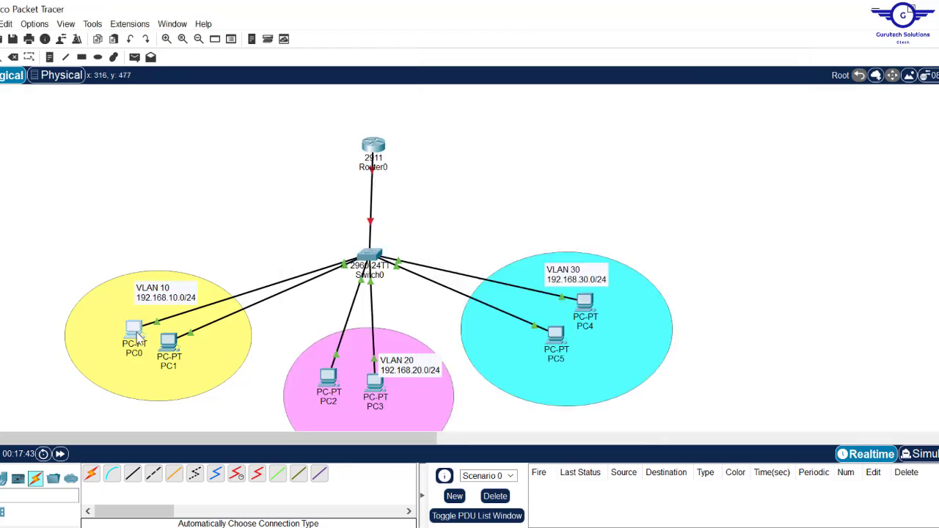
- Nudge PC0 a few pixels up and left inside the yellow VLAN 10 ellipse
left_click_drag(136, 332, 135, 330)
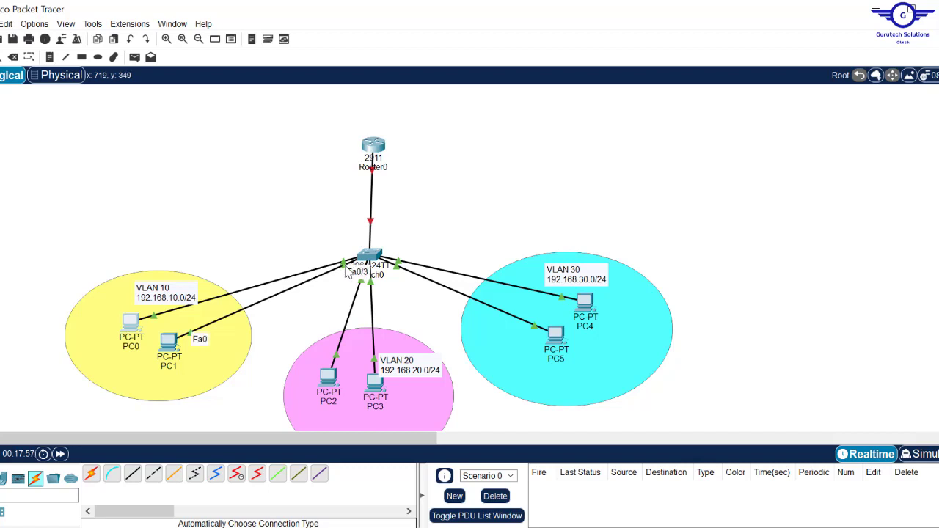
- In Switch0's CLI, create VLAN 10 and name it IT
left_click(370, 257)
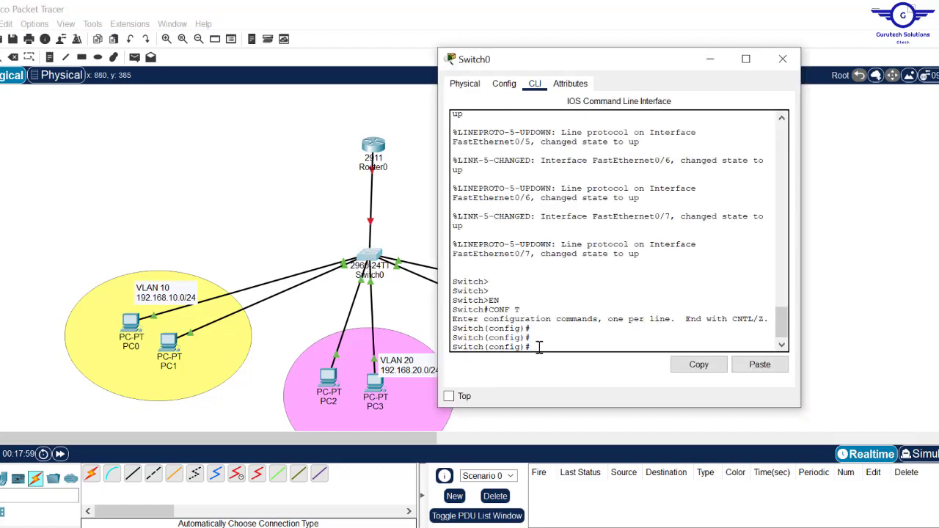
key("Caps_Lock")
type("int")
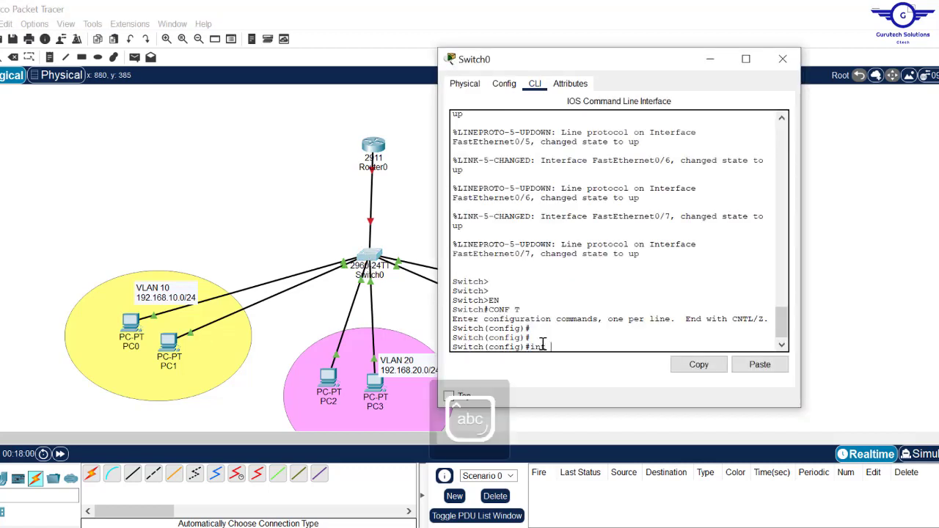
type(" rang")
key("BackSpace")
key("BackSpace")
key("BackSpace")
key("BackSpace")
key("BackSpace")
key("BackSpace")
key("BackSpace")
key("BackSpace")
key("BackSpace")
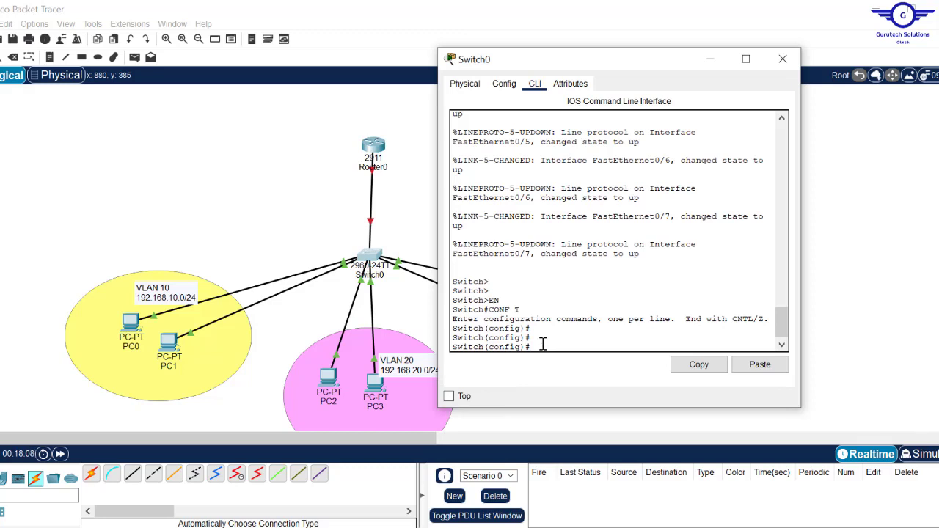
type("vlan 10")
key("Return")
type("nfig-vlan)#name I")
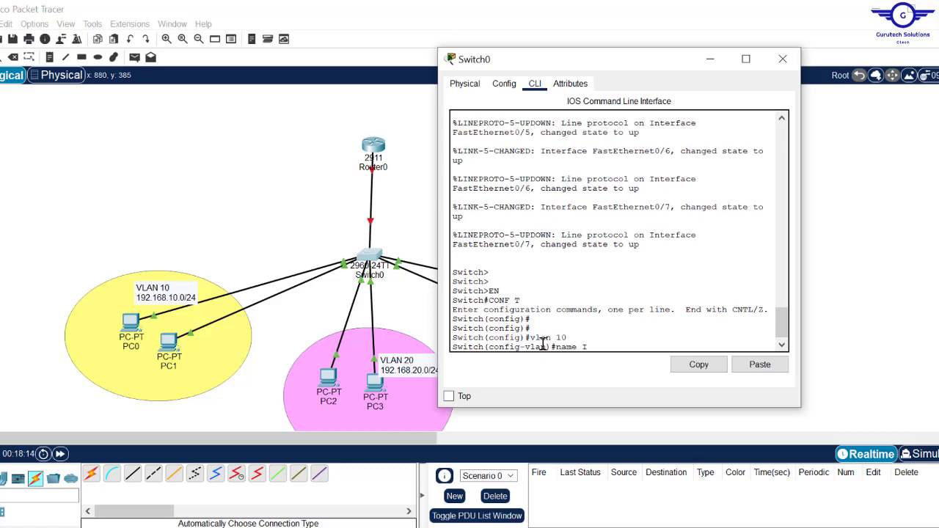
type("T")
key("Return")
key("Return")
key("Return")
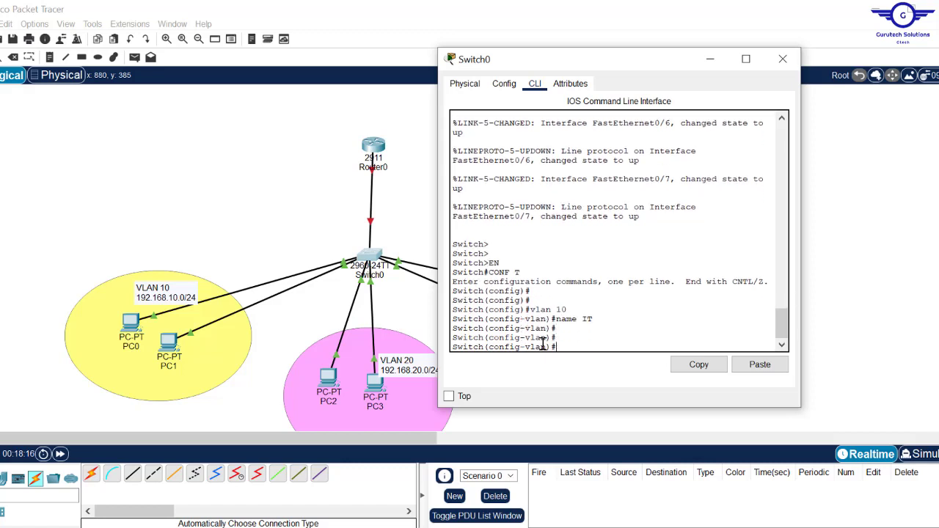
- Create VLAN 20 named HR and VLAN 30 named FIN, then leave VLAN configuration
type("vlan 10")
key("BackSpace")
type("2")
key("Return")
key("Return")
type("nam")
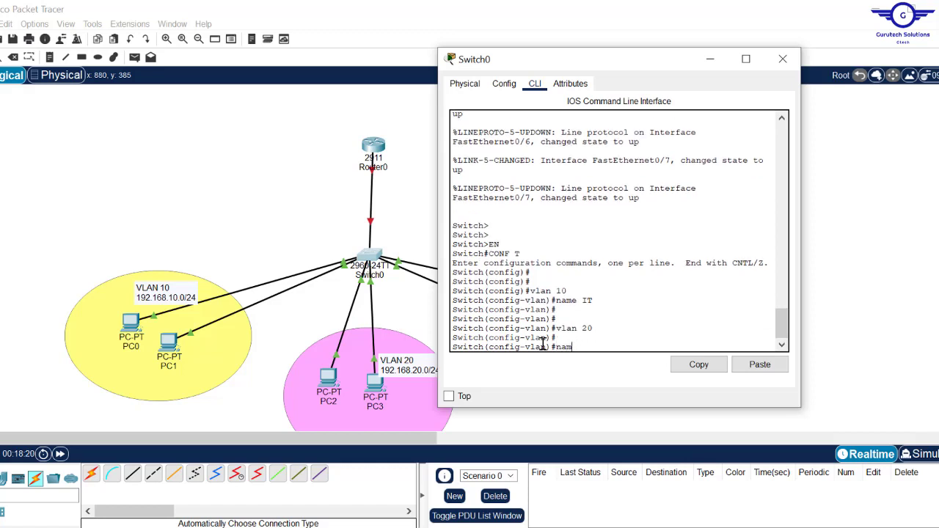
type("e HR")
key("Return")
key("Return")
key("Return")
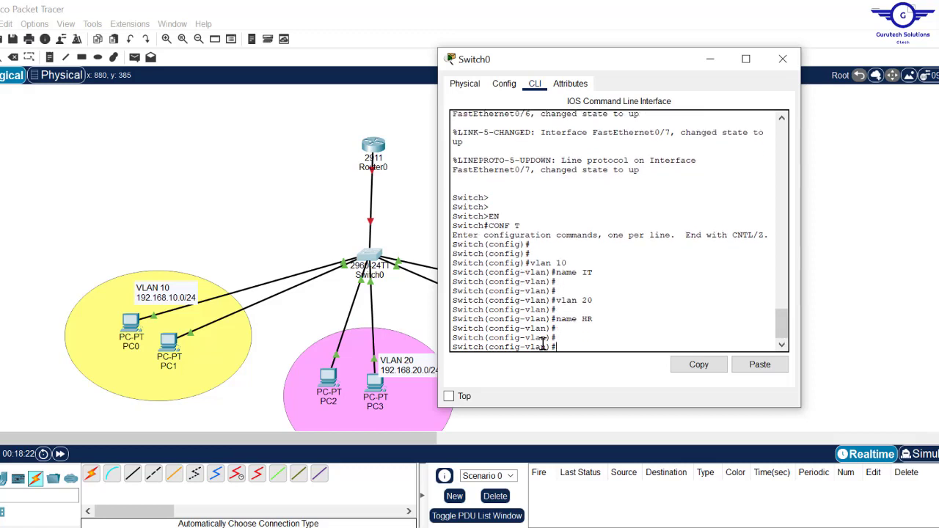
key("Up")
key("Up")
key("Return")
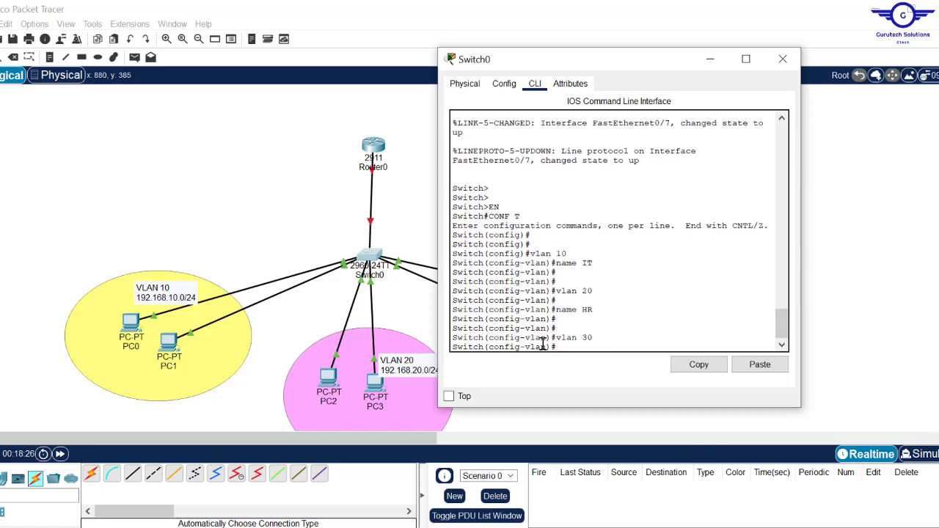
key("Up")
key("Up")
type("FIN")
key("Return")
key("Return")
key("Return")
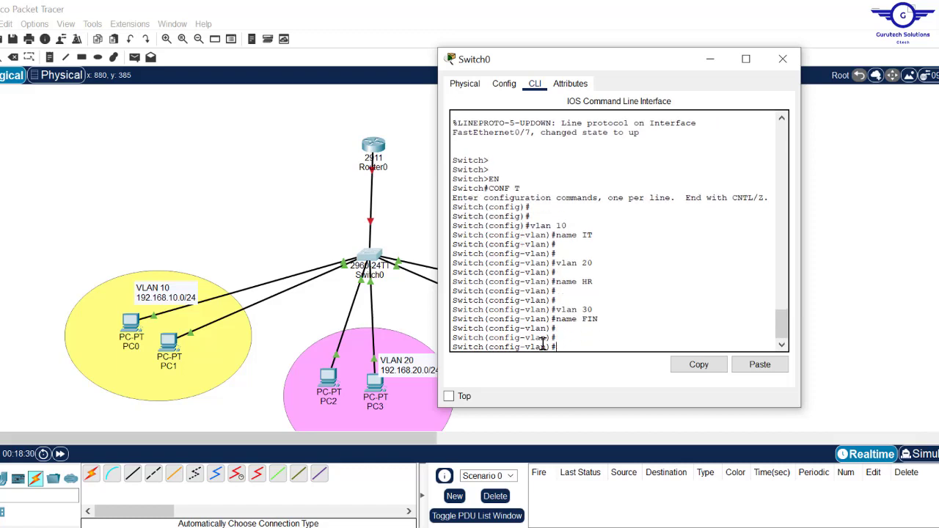
key("Return")
key("Return")
key("Return")
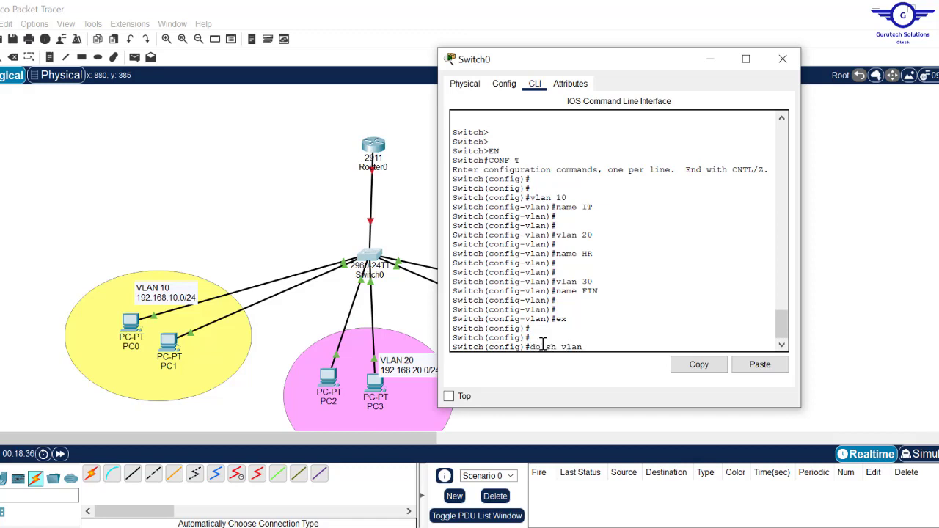
- Run the VLAN listing on Switch0, widen the console, and highlight the IT, HR and FIN rows
key("Return")
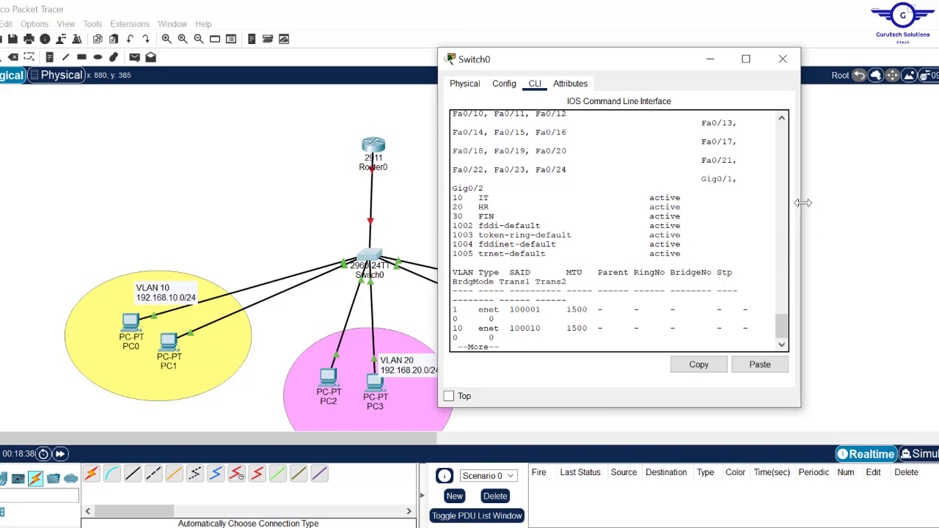
left_click_drag(803, 203, 917, 199)
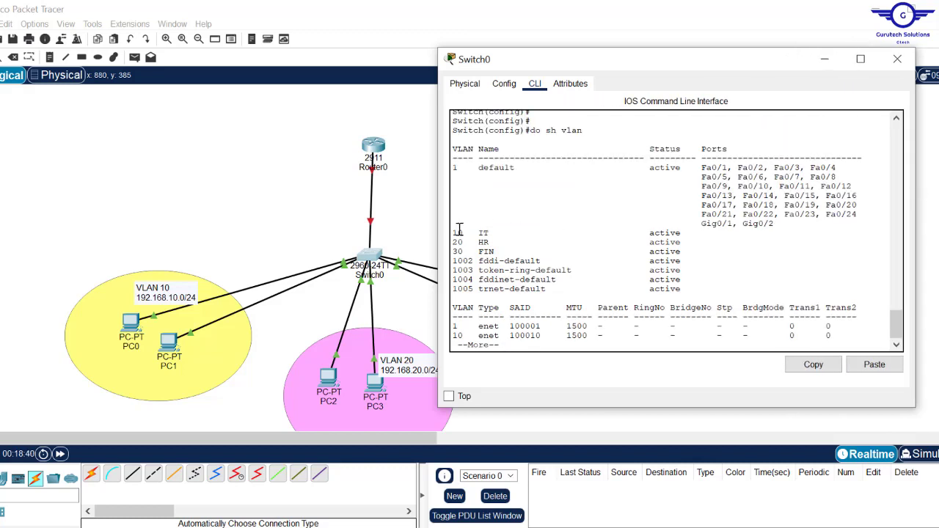
left_click_drag(488, 237, 505, 243)
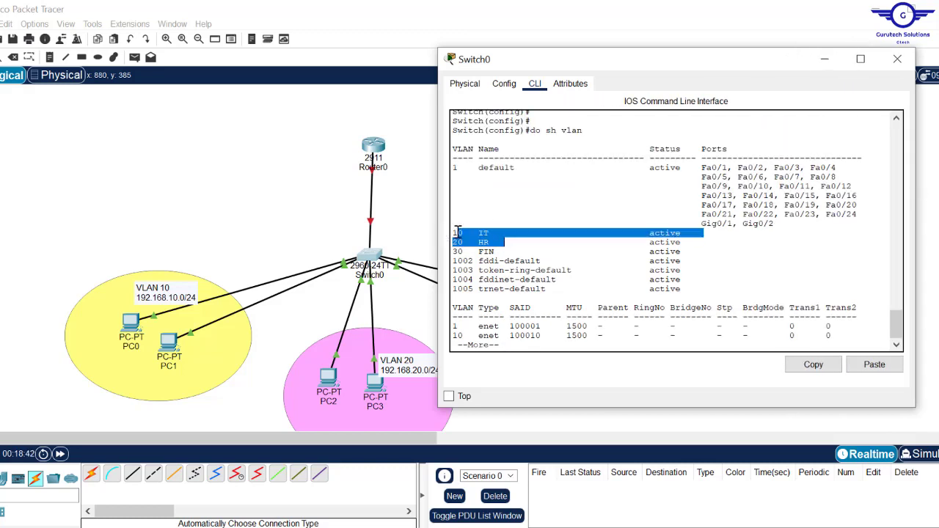
left_click_drag(453, 233, 747, 253)
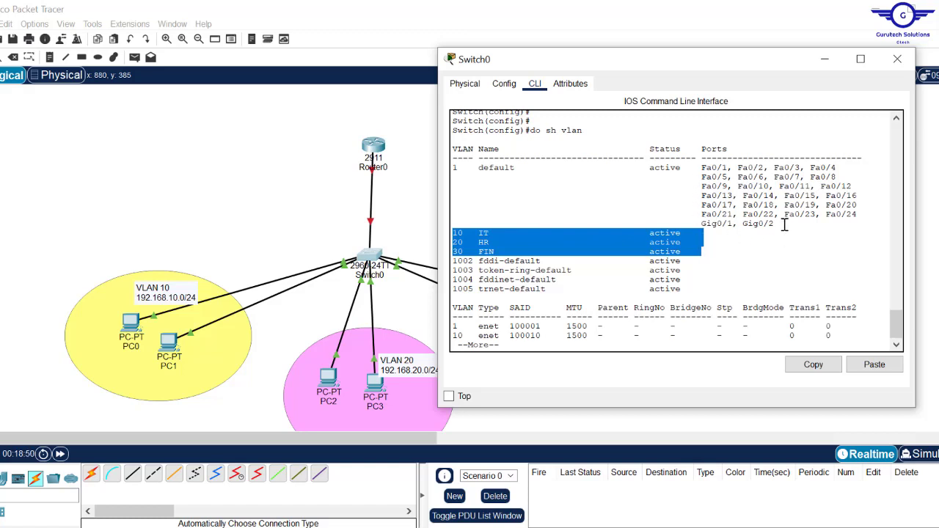
left_click_drag(786, 224, 454, 169)
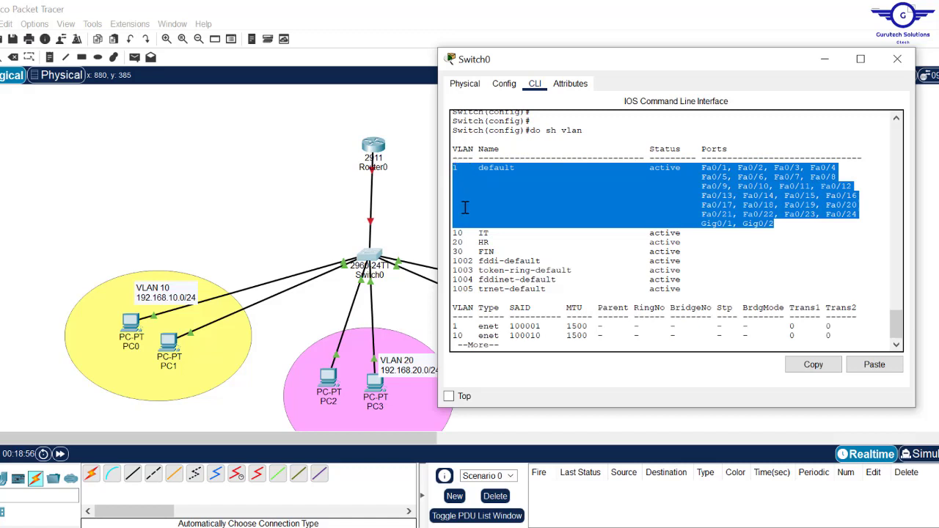
left_click_drag(454, 233, 682, 251)
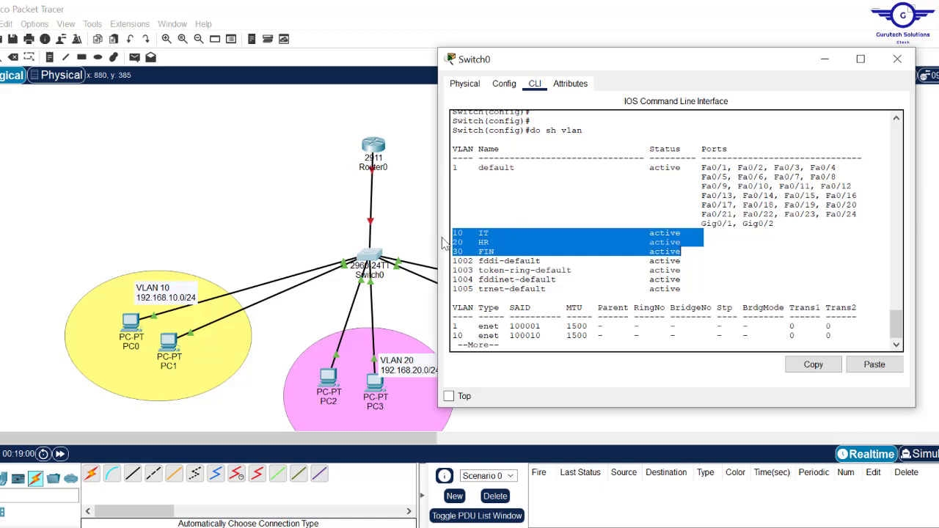
left_click(213, 205)
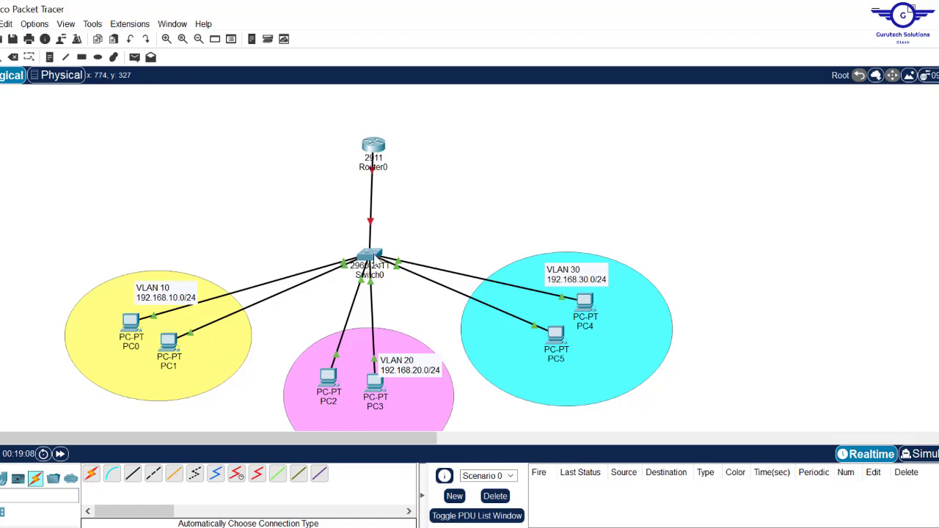
left_click(376, 263)
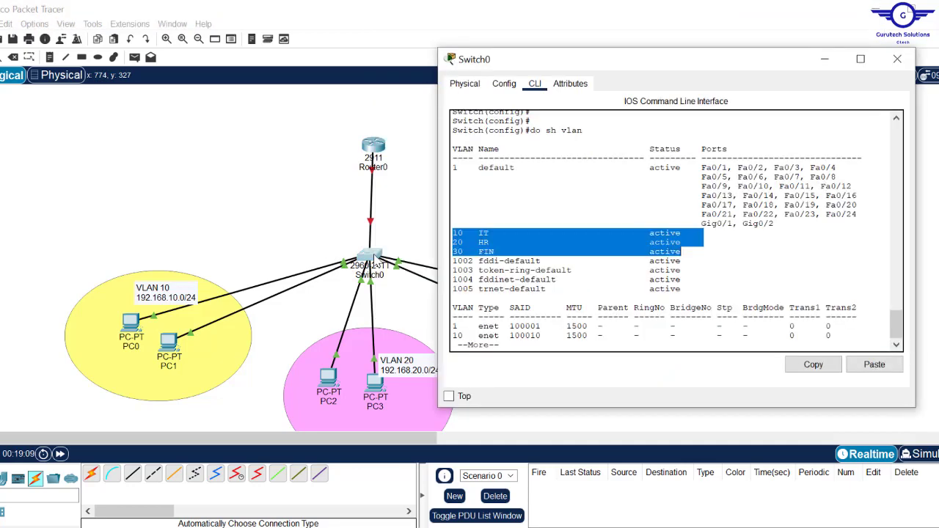
- Select Switch0 ports Fa0/2–Fa0/3 as a range and set them to access mode
left_click(613, 325)
key("Return")
key("Return")
key("Return")
key("Return")
key("Return")
key("Return")
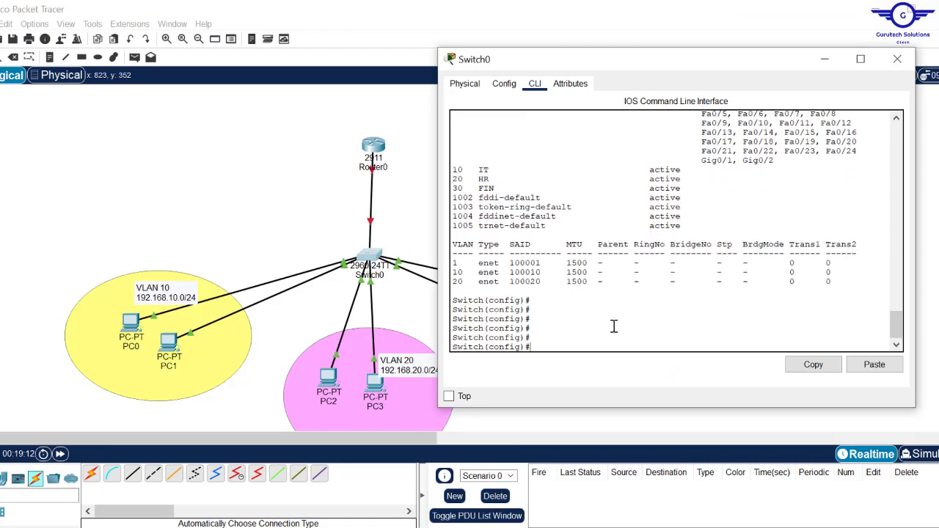
type("in")
key("Return")
key("Return")
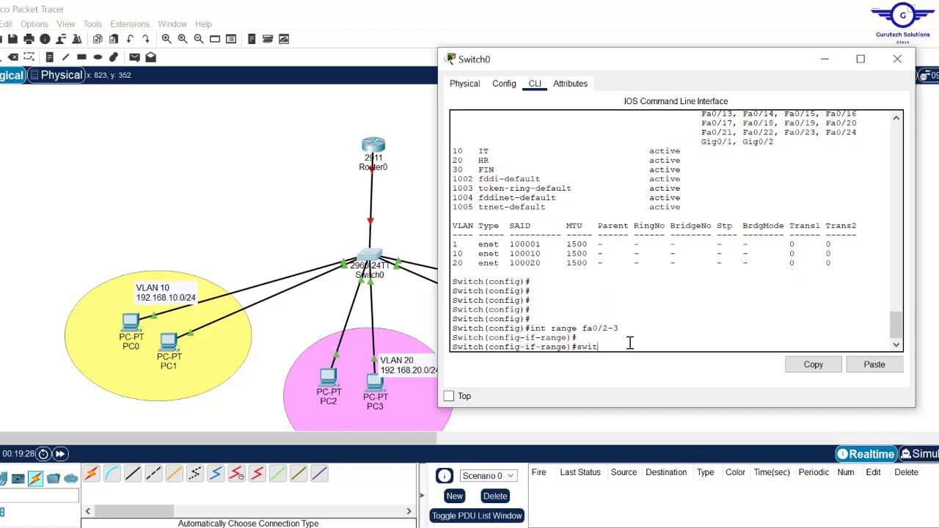
type("swit")
key("Tab")
type("m")
key("Tab")
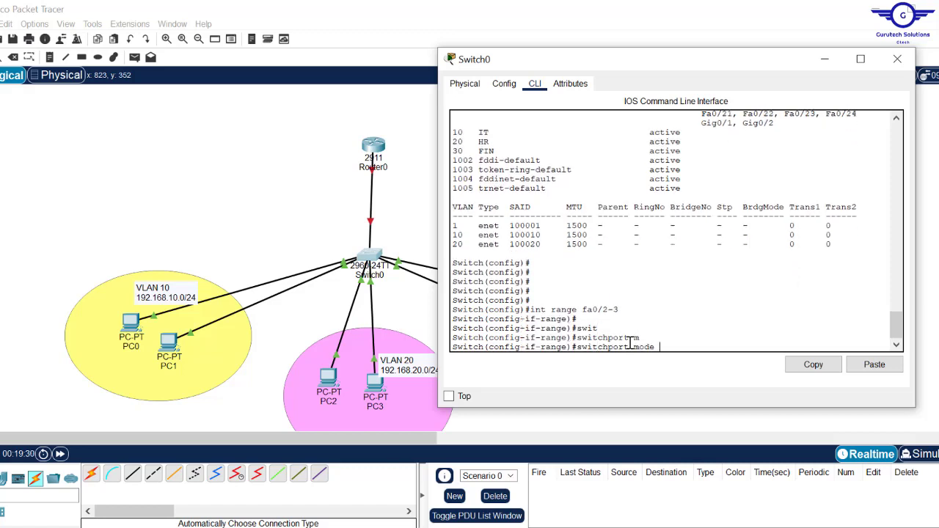
type("a")
key("Tab")
key("Return")
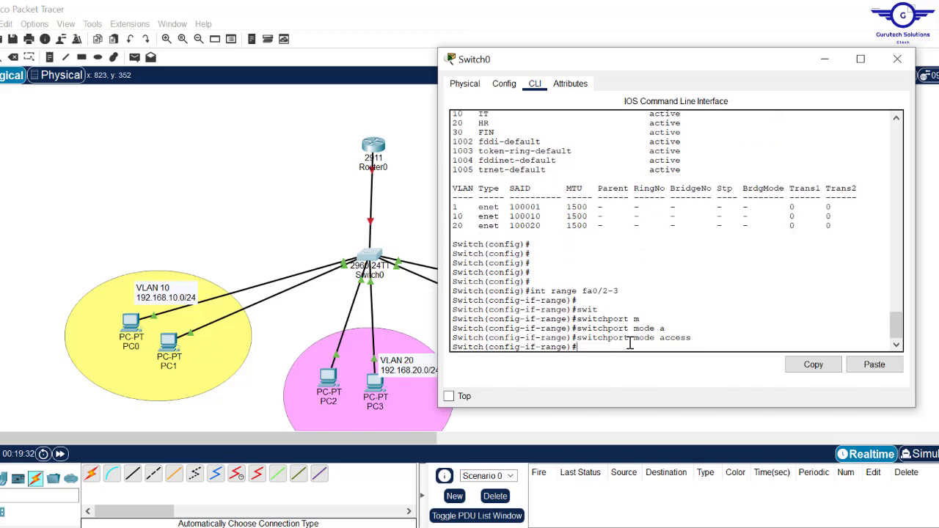
- Assign ports Fa0/2–Fa0/3 to VLAN 10 with switchport access vlan 10
type("swit")
key("Tab")
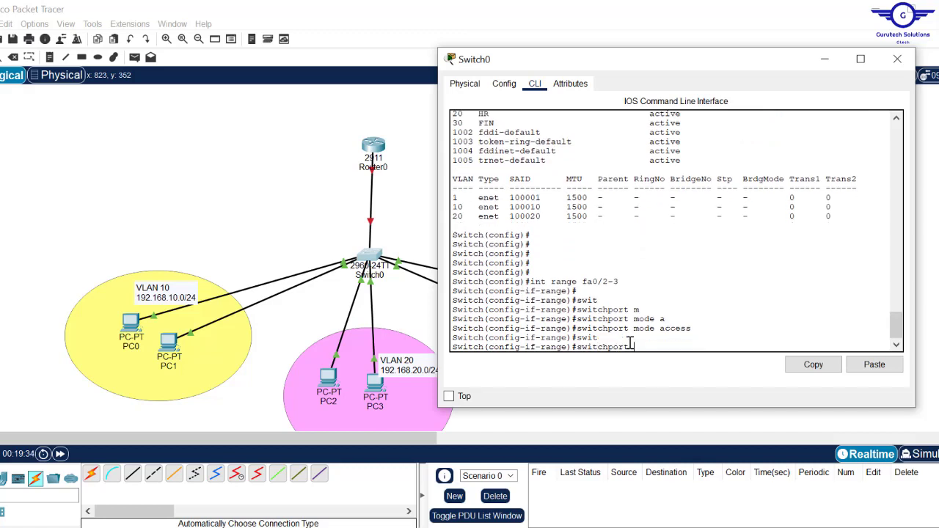
type("a")
key("Tab")
type("v")
key("Tab")
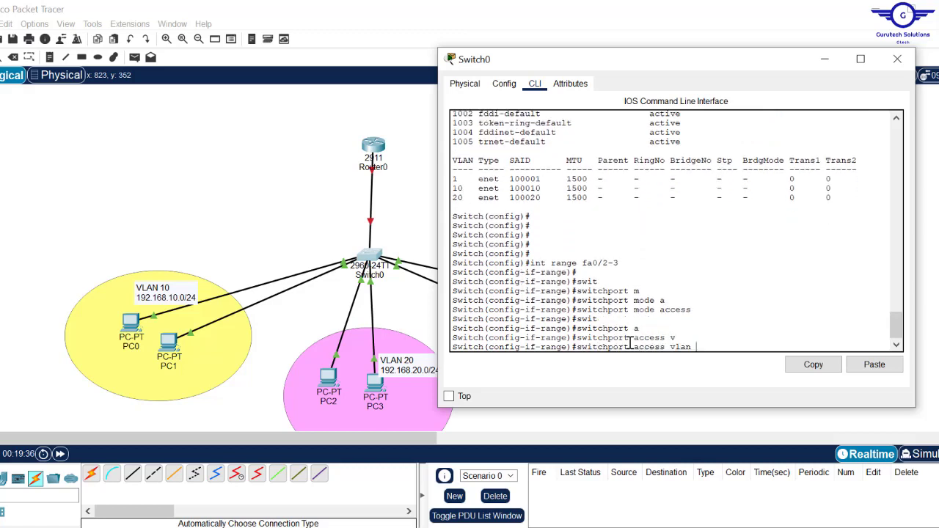
type("10")
key("Return")
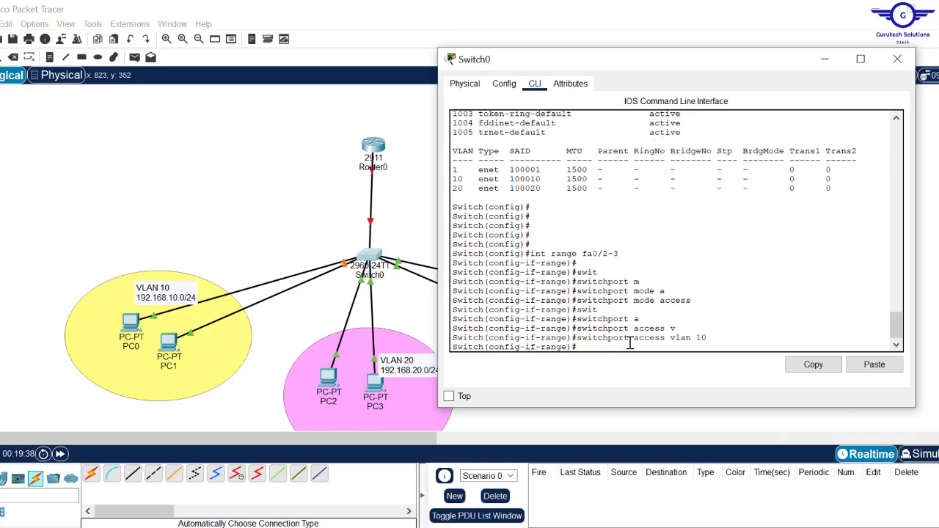
key("Return")
key("Return")
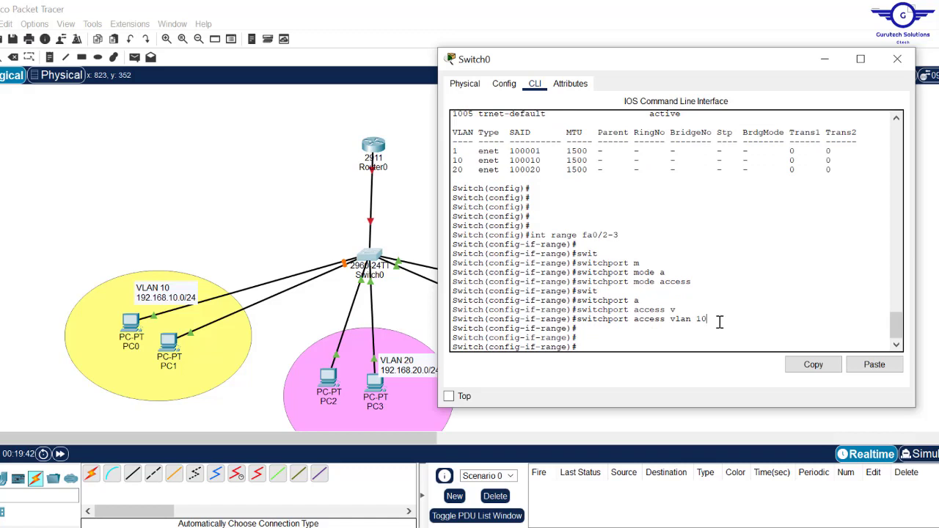
- Highlight the range, access-mode and VLAN 10 commands, then exit interface configuration
left_click_drag(624, 235, 535, 235)
left_click_drag(701, 282, 580, 281)
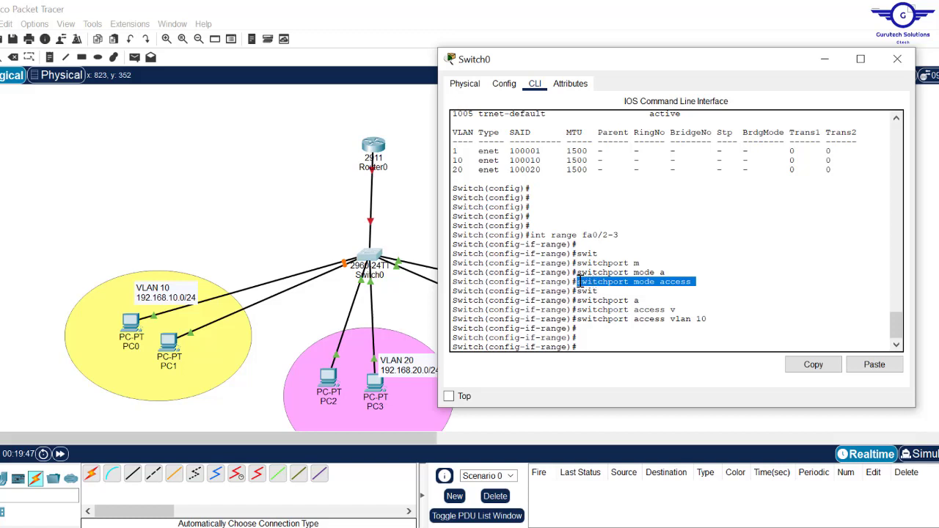
left_click_drag(716, 319, 584, 320)
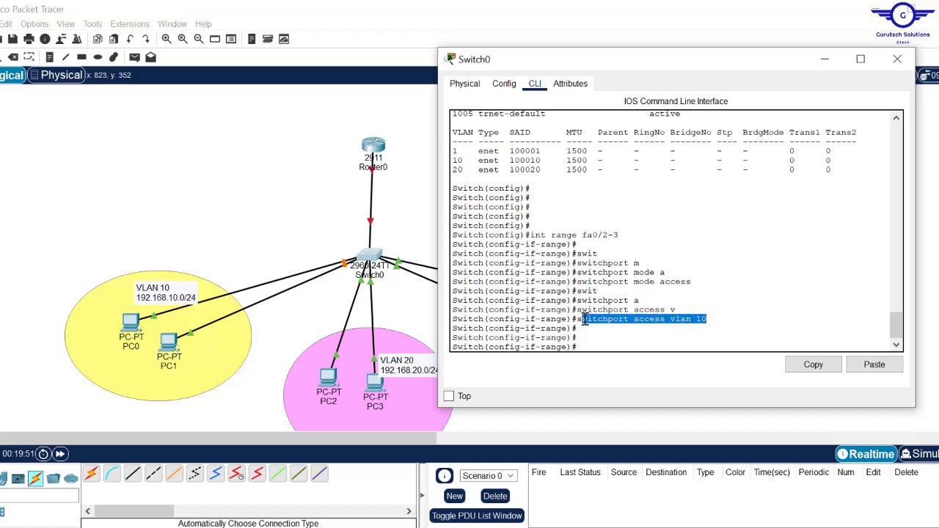
left_click(599, 343)
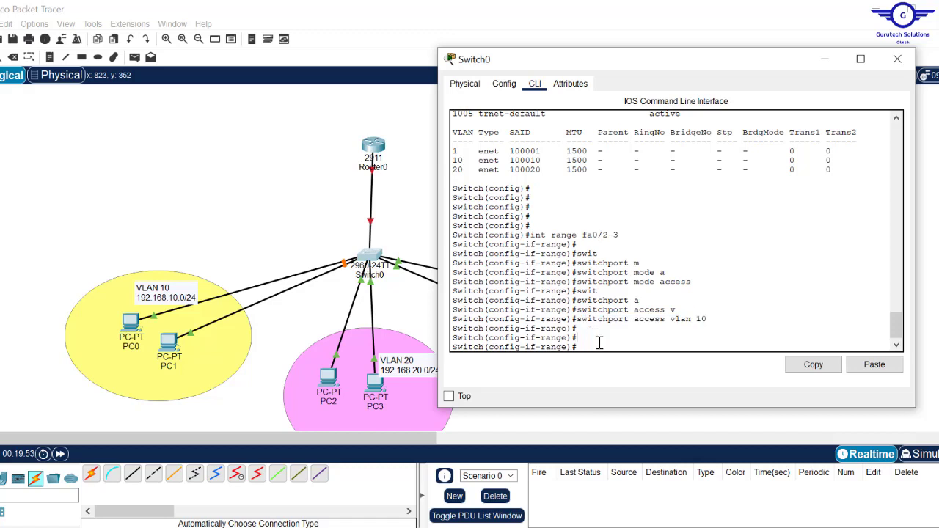
type("exit")
key("Return")
key("Return")
key("Return")
key("Return")
key("Return")
left_click(308, 213)
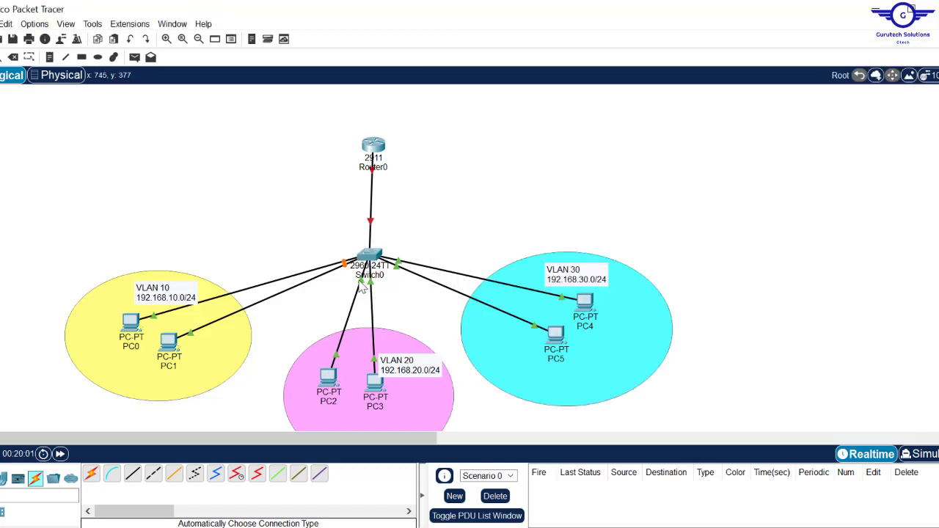
mouse_move(362, 290)
- Select Switch0 ports Fa0/4–5 with int range and set them to access mode
left_click(369, 257)
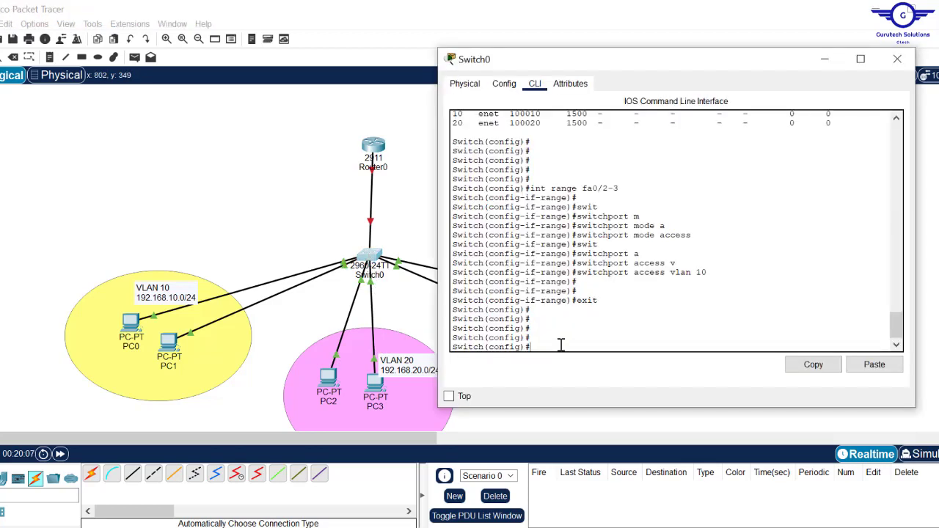
type("int range fa0/4-5")
key("Return")
type("sw")
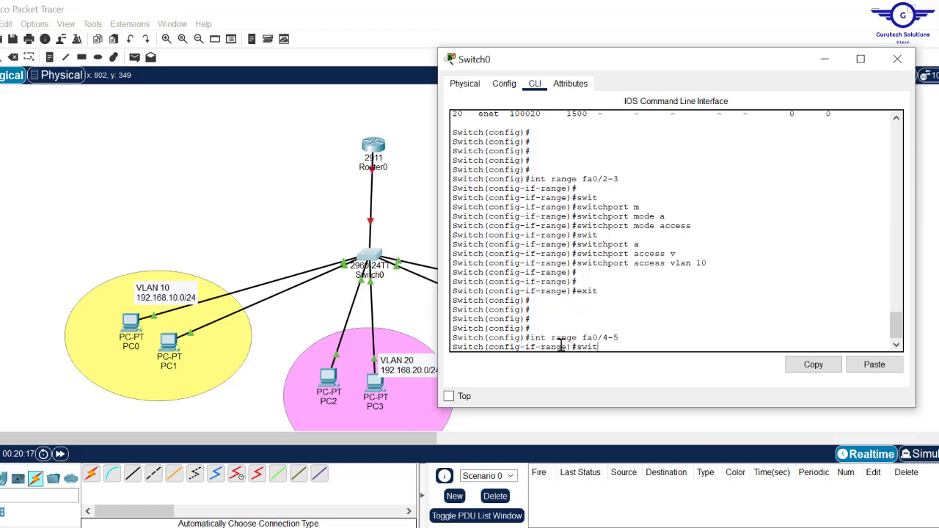
type("it")
key("Tab")
type("m")
key("Tab")
type("a")
key("Tab")
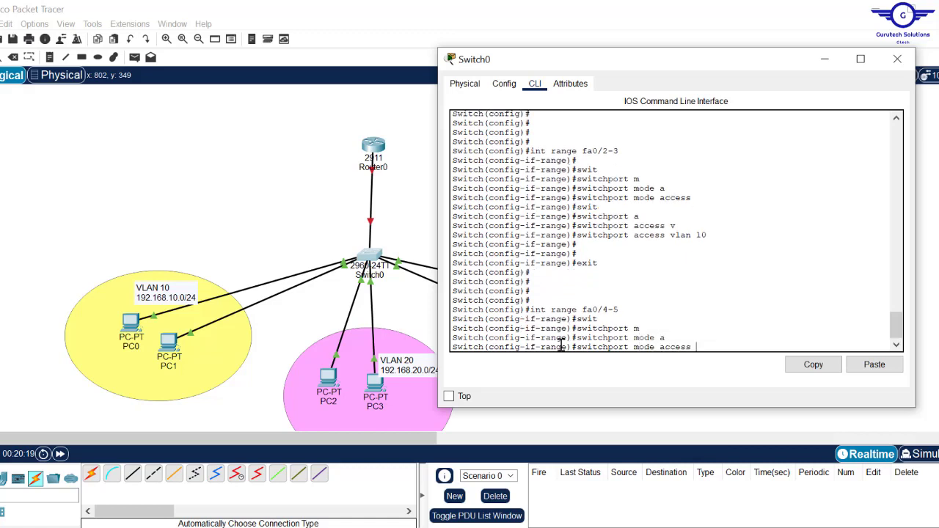
key("Return")
key("Return")
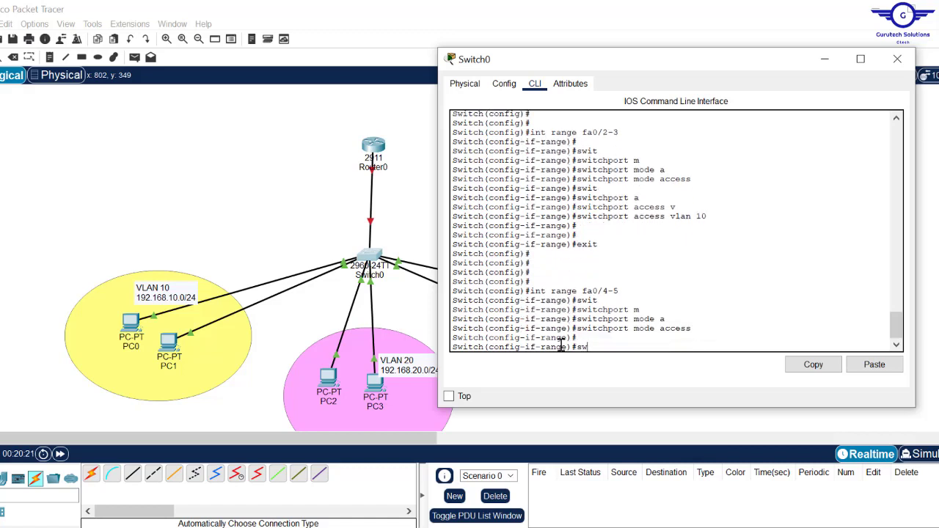
- Assign ports Fa0/4–5 to VLAN 20 and leave interface configuration
type("sw")
key("Tab")
type("a")
key("Tab")
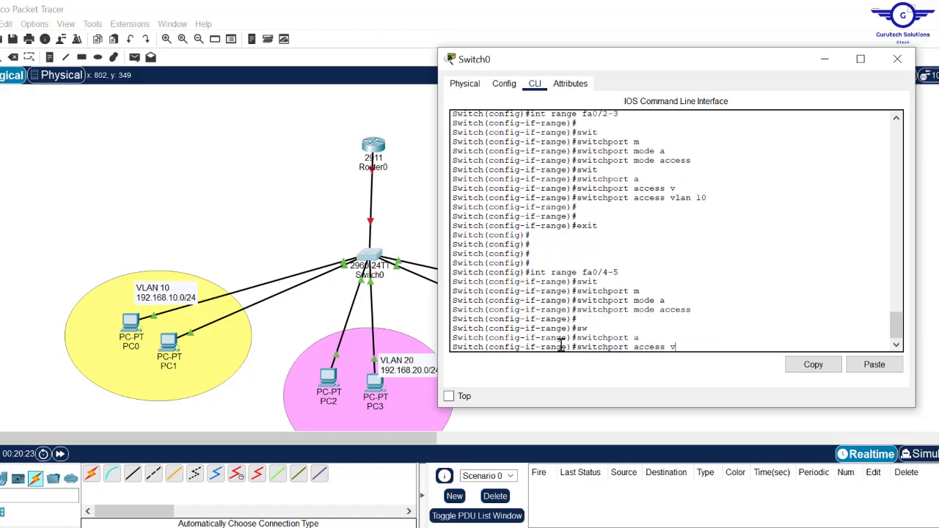
type("v")
key("Tab")
type("20")
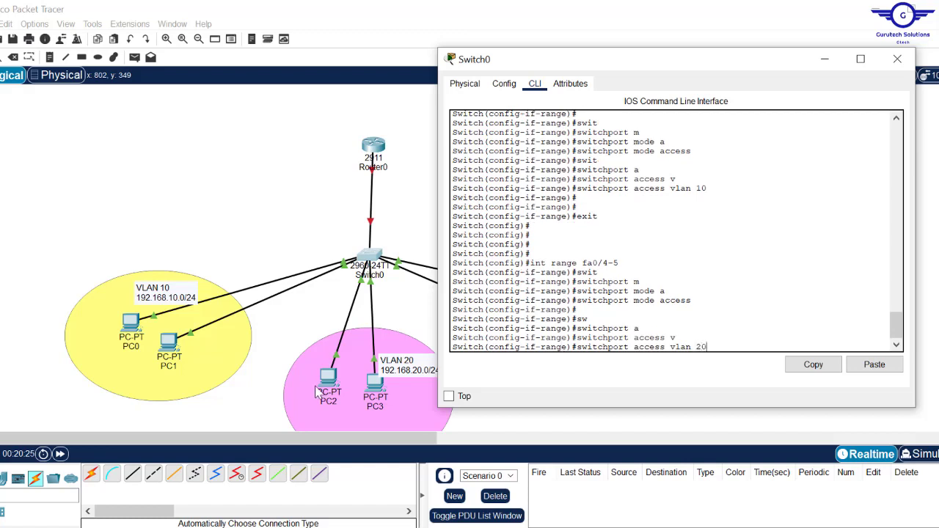
key("Return")
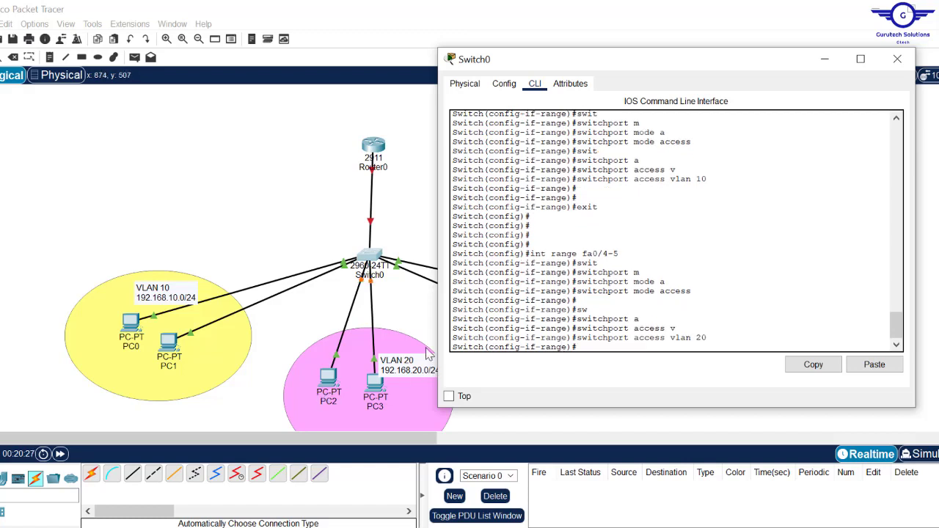
key("Return")
key("Return")
key("Return")
key("Return")
key("Return")
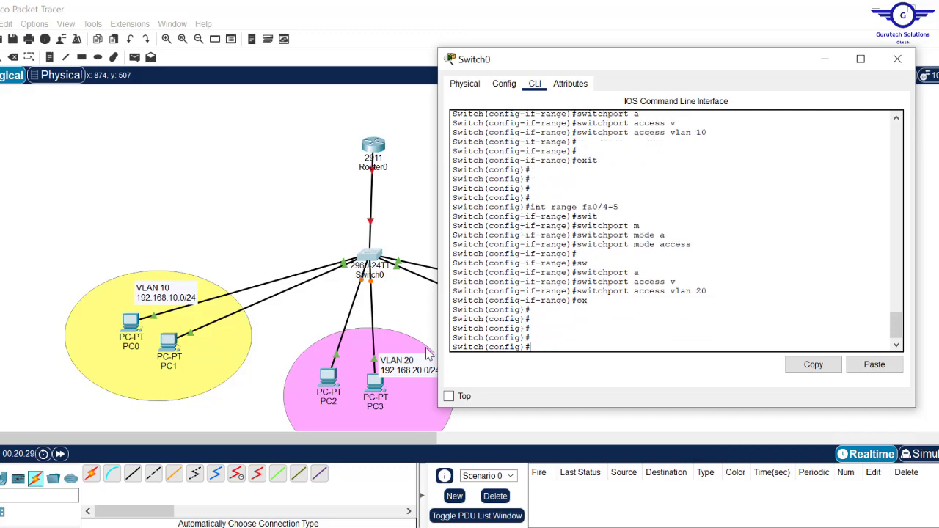
left_click(323, 213)
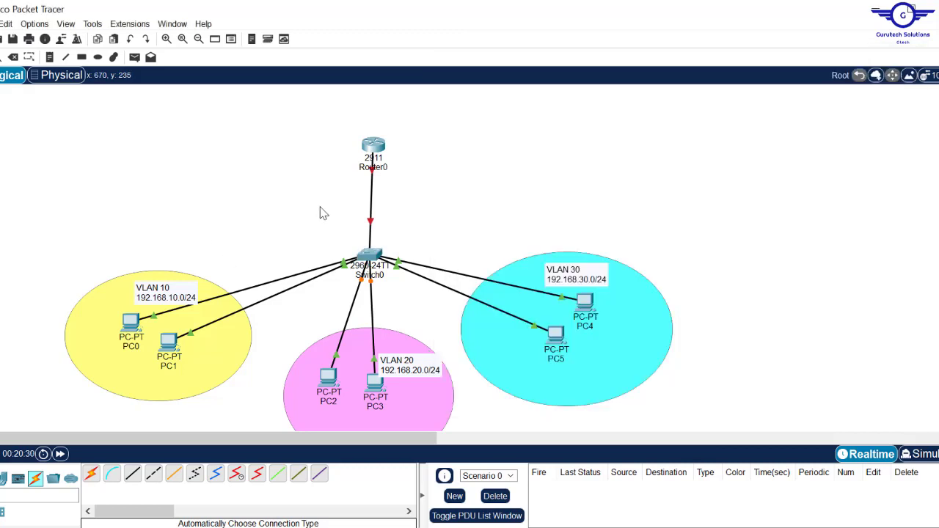
- Select Switch0 ports Fa0/6–7 with int range and set them to access mode
left_click(369, 253)
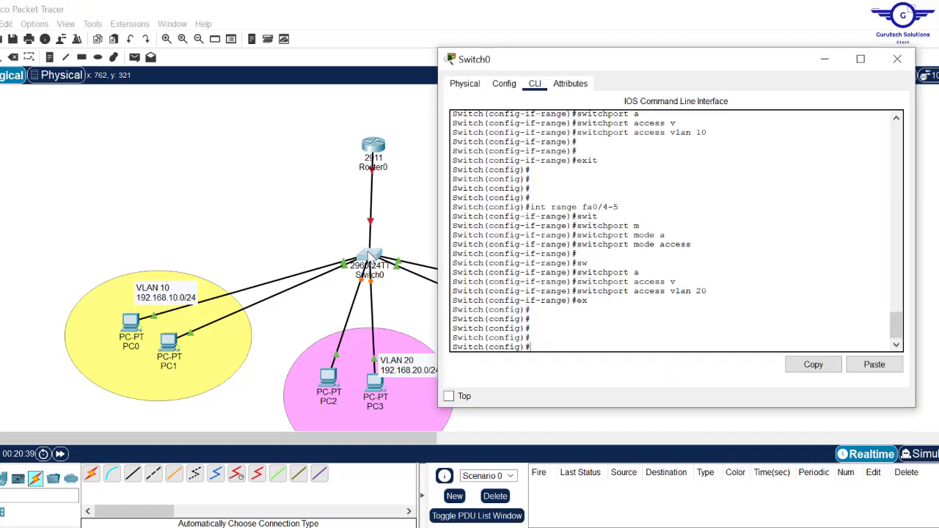
type("int range fa0")
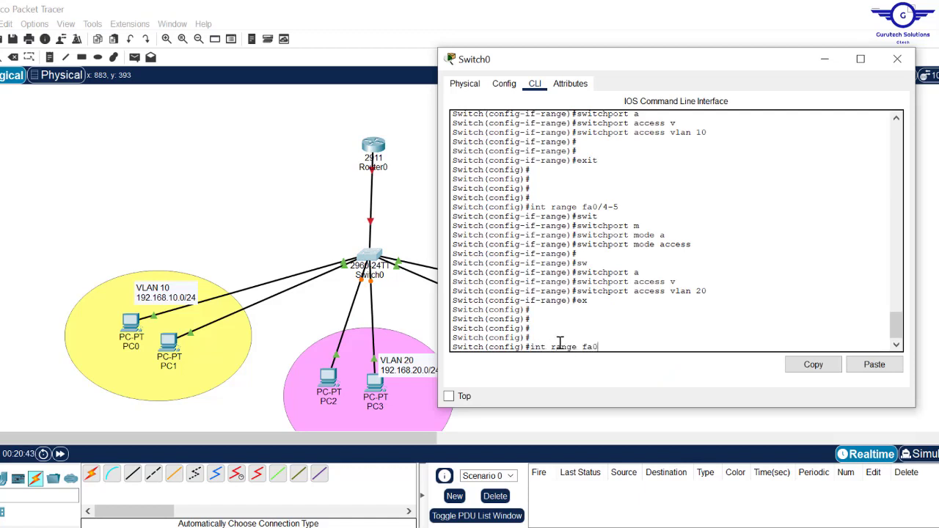
type("/6-7")
key("Return")
type("s")
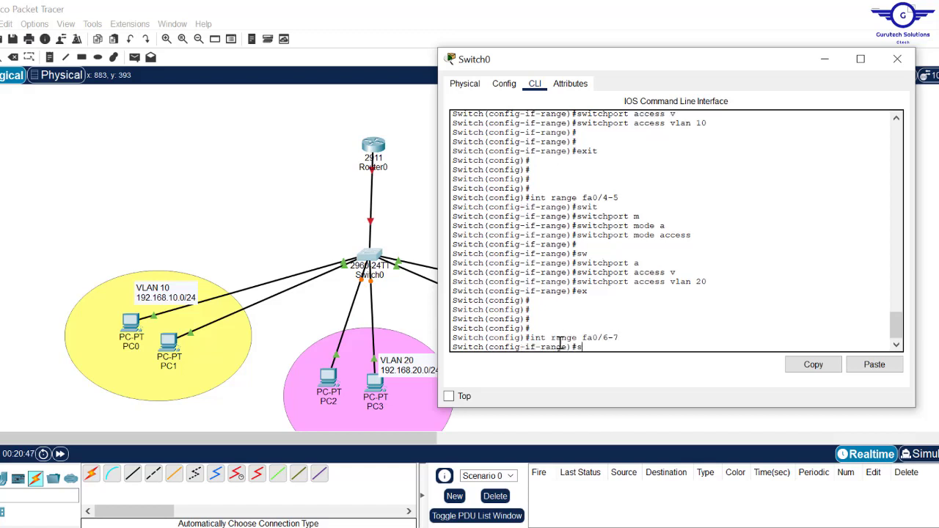
type("wit")
key("Tab")
type("m")
key("Tab")
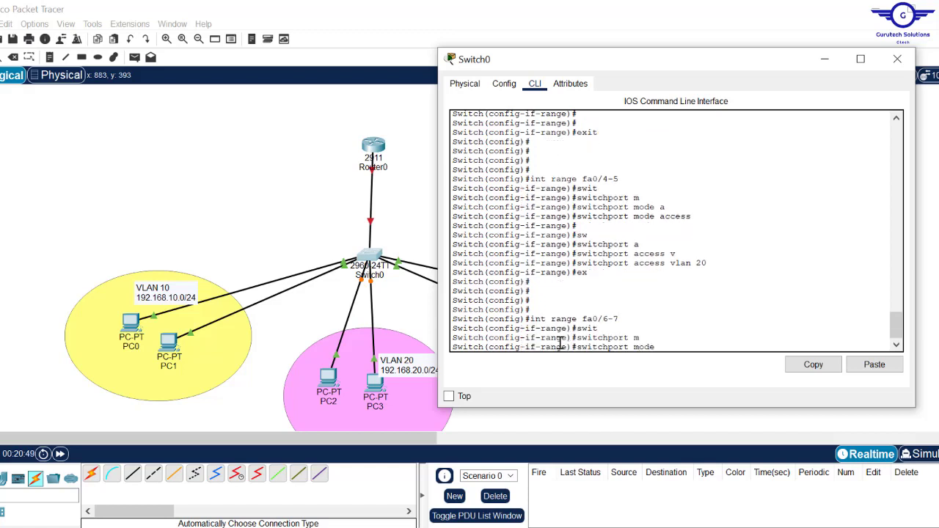
type("a")
key("Tab")
key("Return")
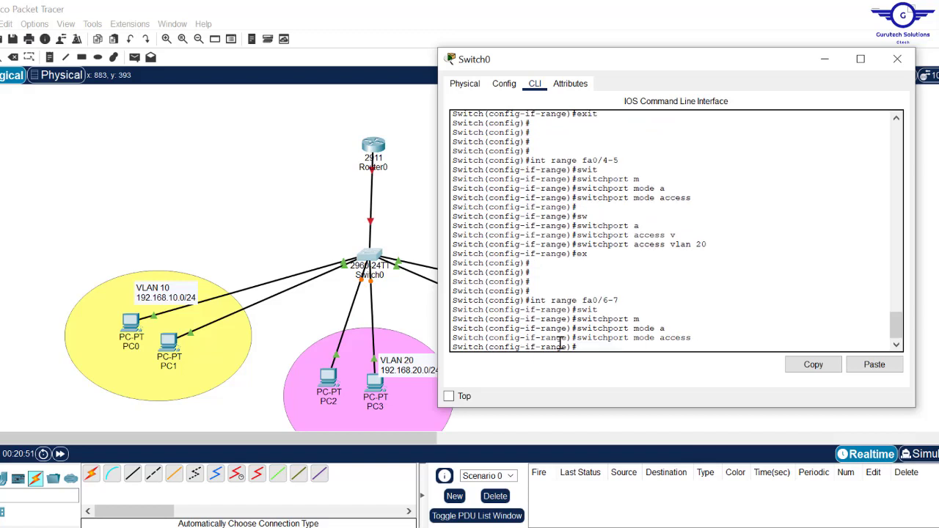
key("Return")
- Assign ports Fa0/6–7 to VLAN 30 with switchport access vlan 30
type("sw")
key("Tab")
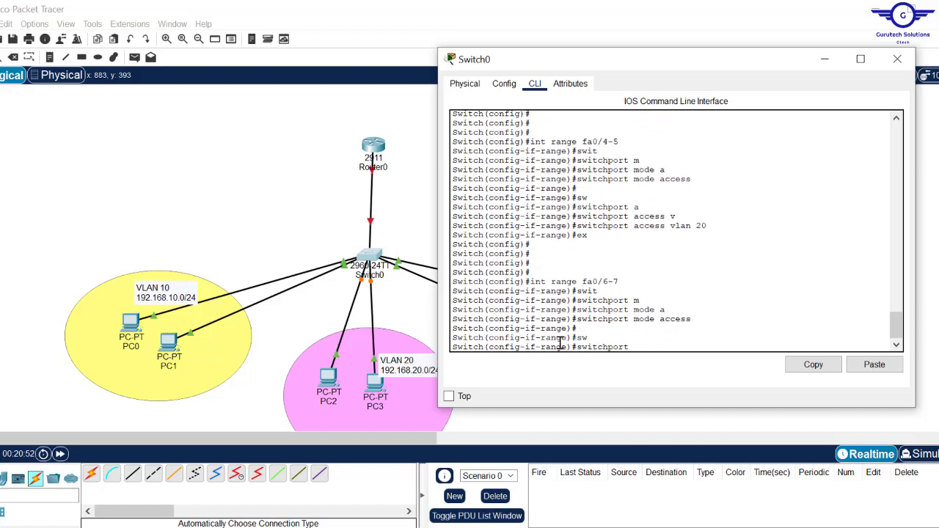
type("a")
key("Tab")
type("v")
key("Tab")
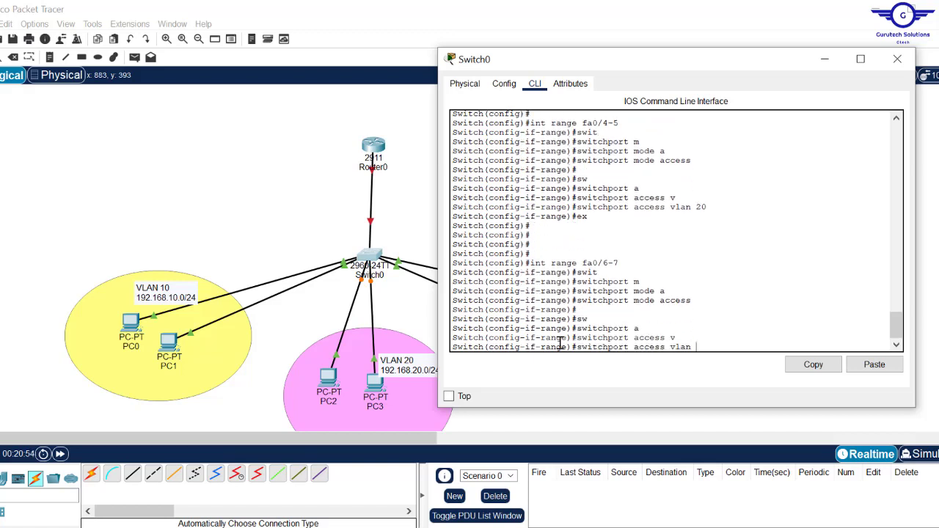
type("30")
key("Return")
- Exit interface configuration and save the switch configuration with do wr
type("ex")
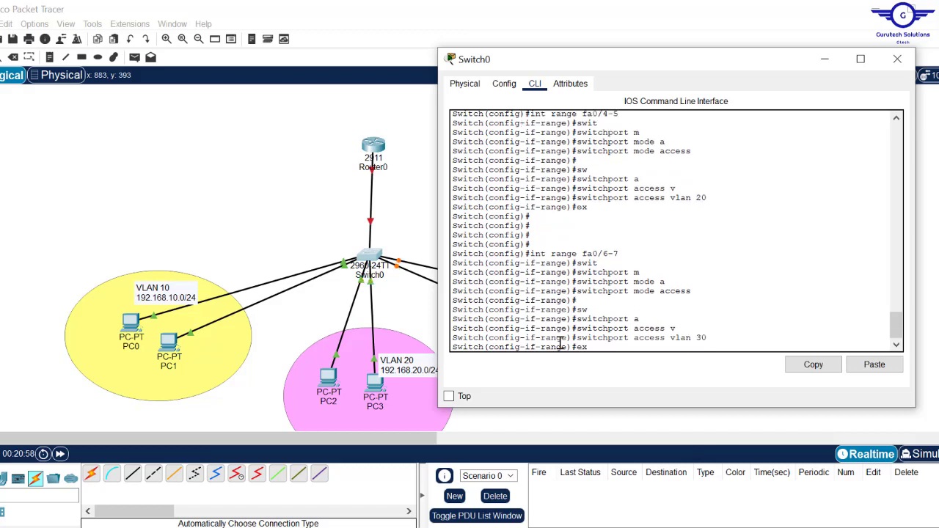
type("it")
key("Return")
key("Return")
key("Return")
key("Return")
key("Return")
type("d")
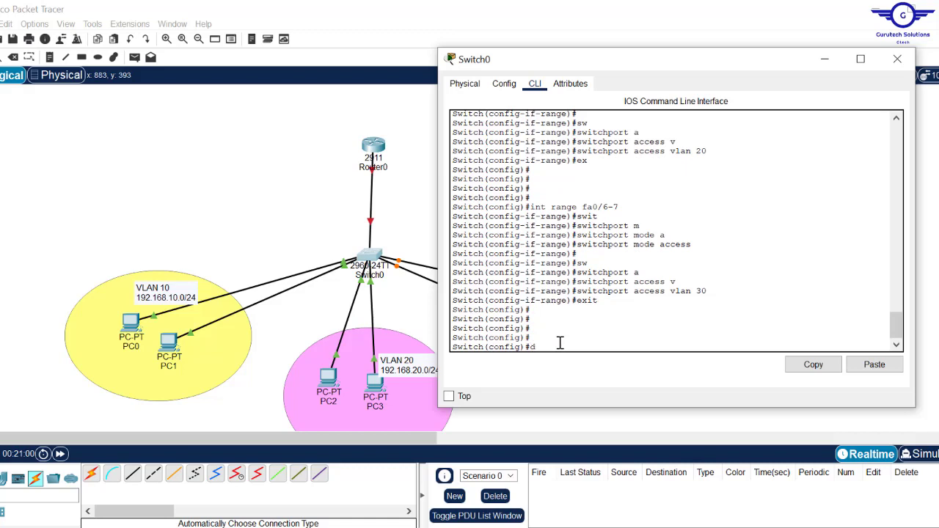
type("o wr")
key("Return")
key("Return")
key("Return")
key("Return")
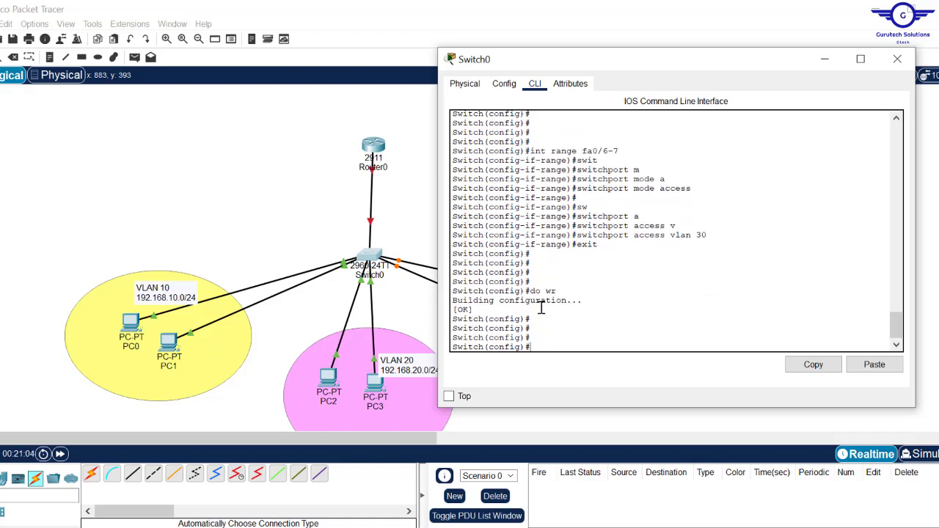
- Highlight the IT, HR and FIN rows in the earlier VLAN listing
left_click_drag(897, 335, 896, 272)
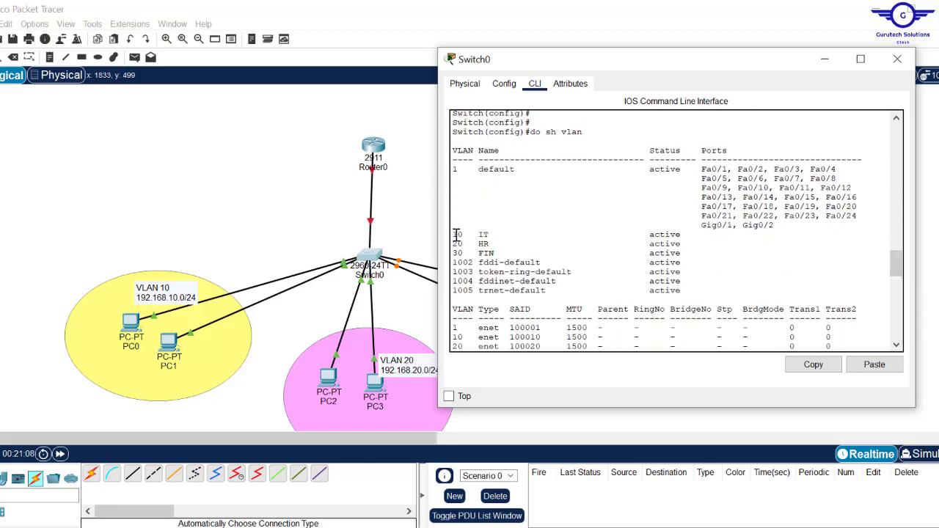
left_click_drag(457, 235, 444, 173)
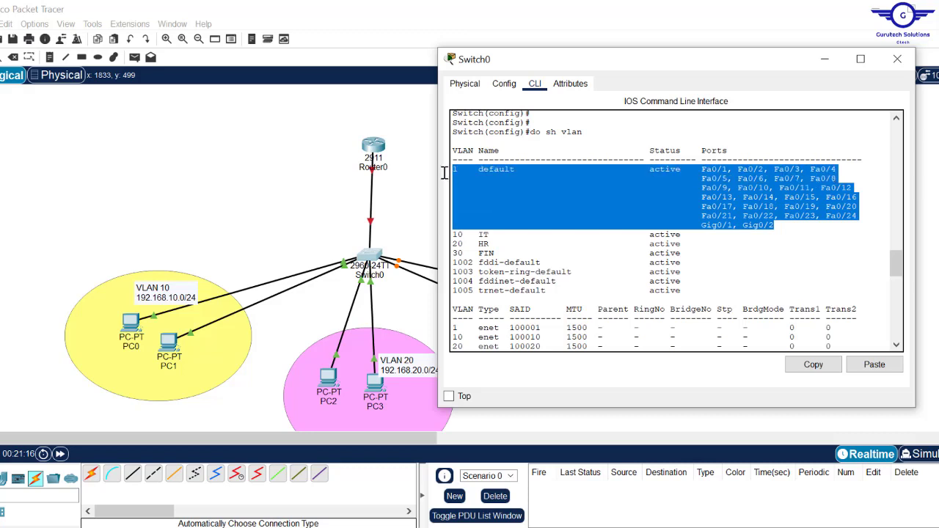
left_click(459, 238)
left_click_drag(470, 237, 712, 257)
left_click(453, 234)
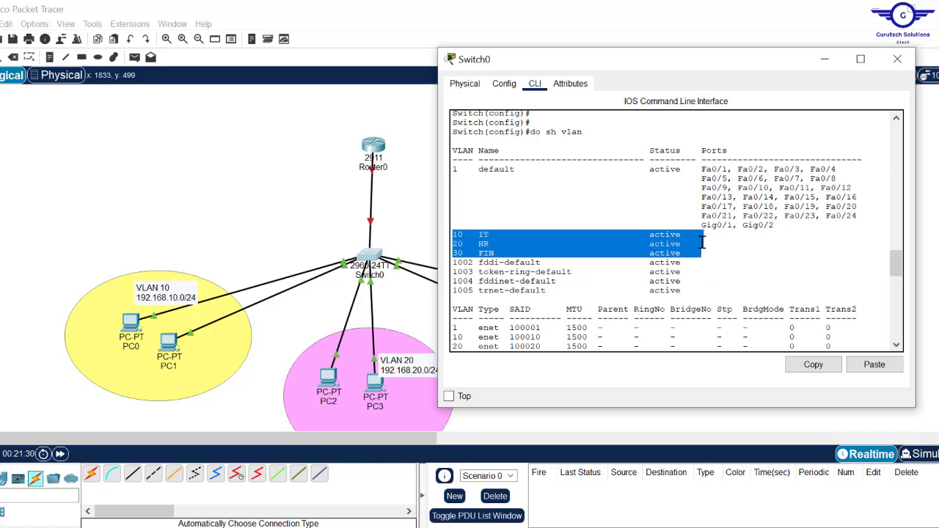
- Run sh vlan, point out VLANs 10, 20, 30 on Fa0/2–3, Fa0/4–5, Fa0/6–7, and close Switch0
key("Up")
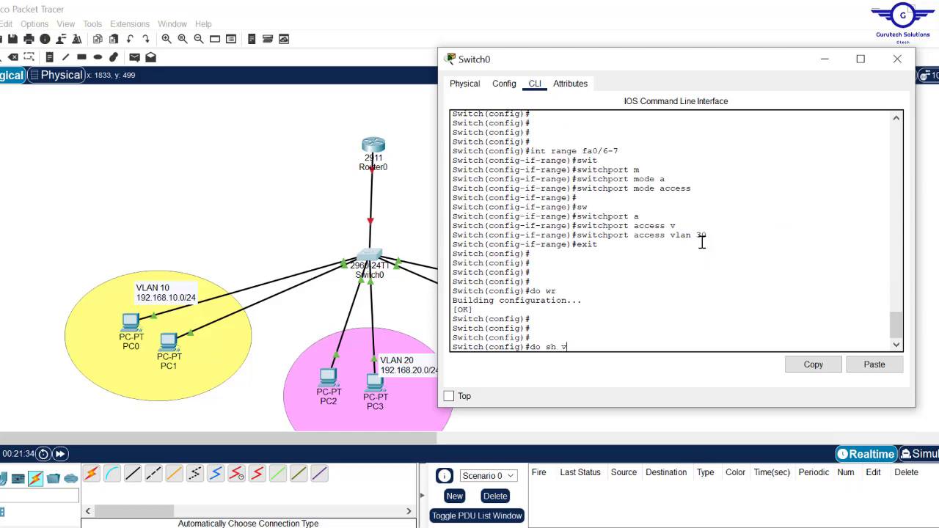
type("sh vlan")
key("Return")
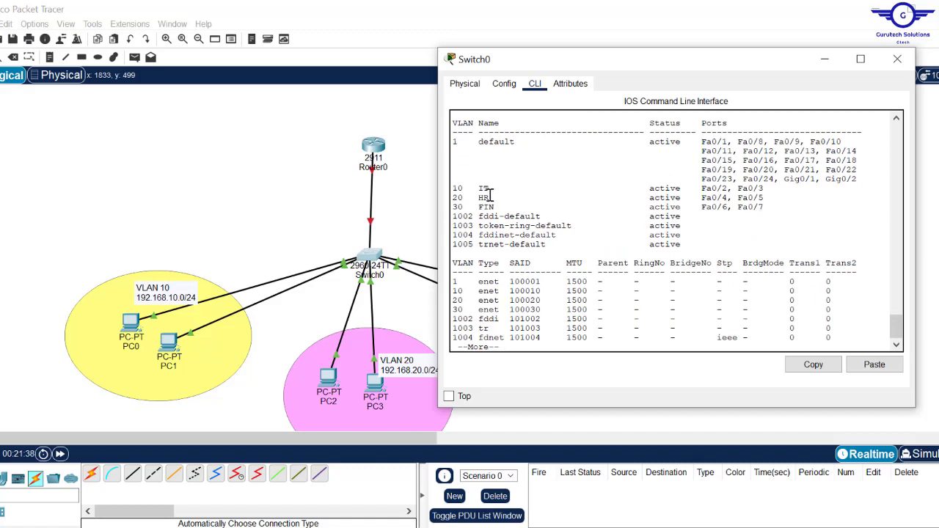
left_click_drag(455, 189, 781, 190)
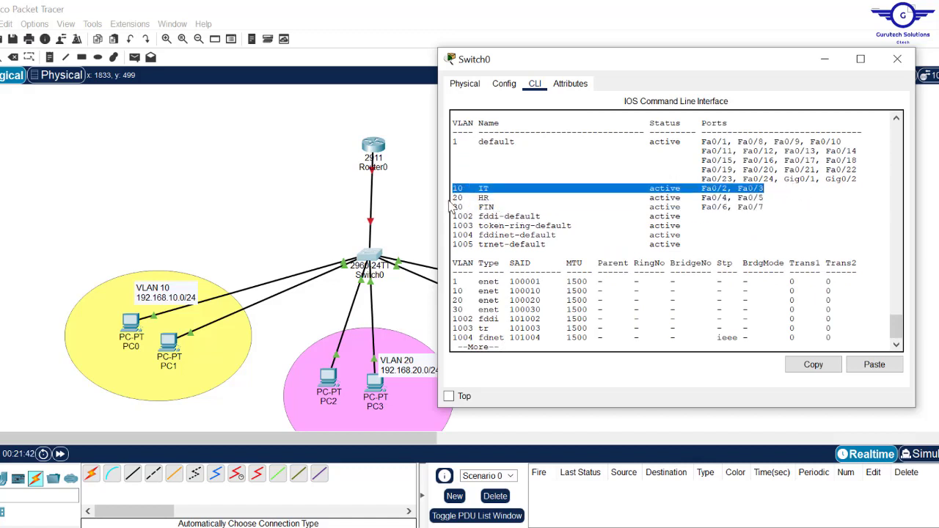
left_click_drag(455, 198, 764, 198)
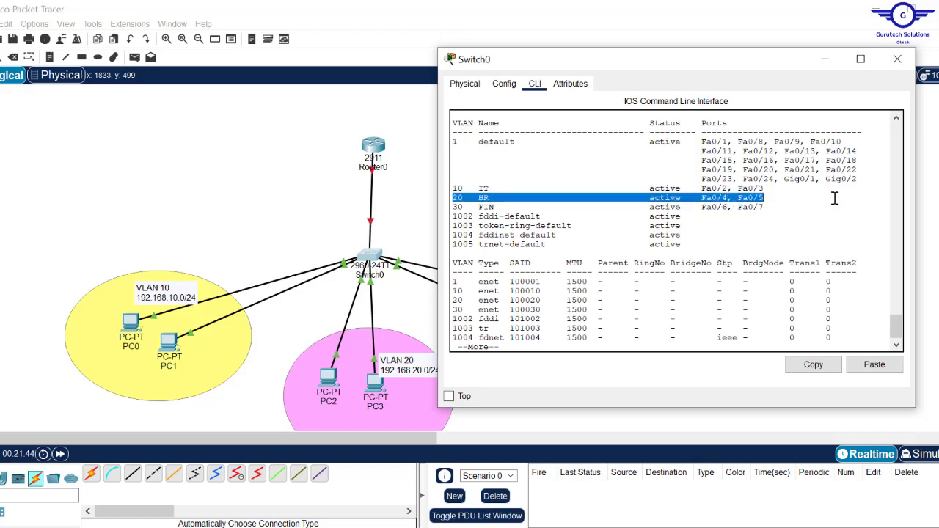
left_click_drag(455, 211, 761, 208)
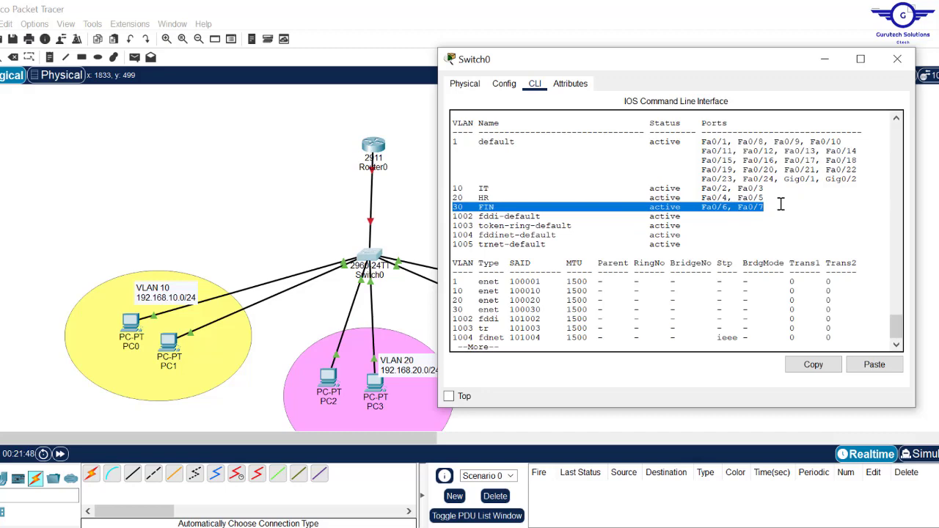
left_click(898, 59)
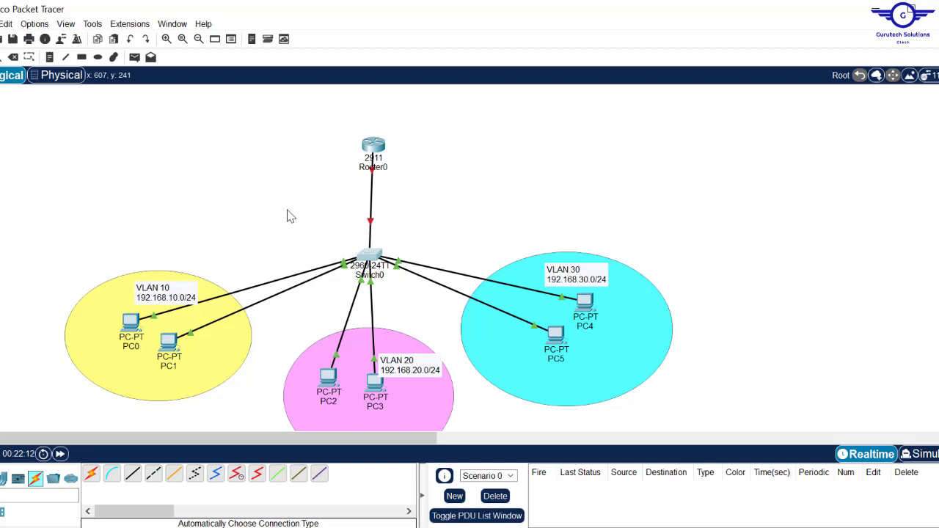
- From PC0's command prompt, ping 192.168.10.20 in the same VLAN successfully
left_click(131, 323)
left_click(633, 84)
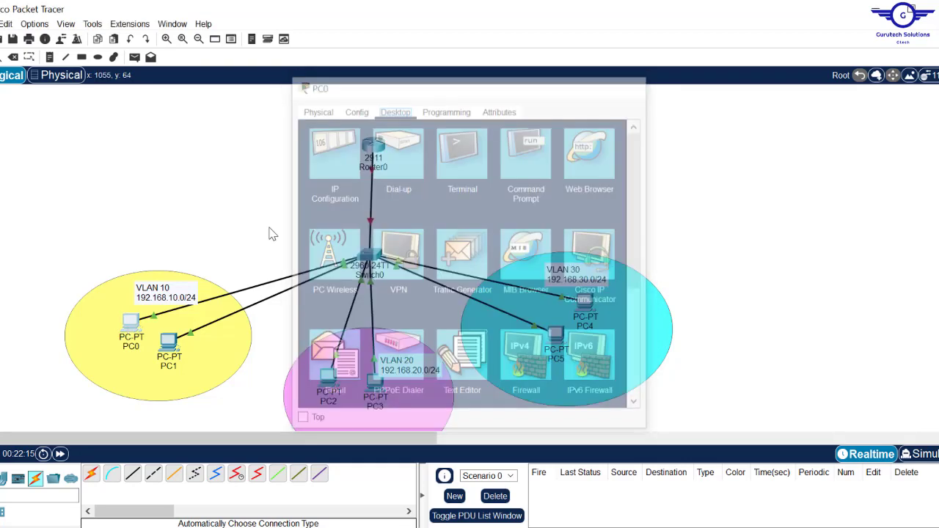
mouse_move(169, 342)
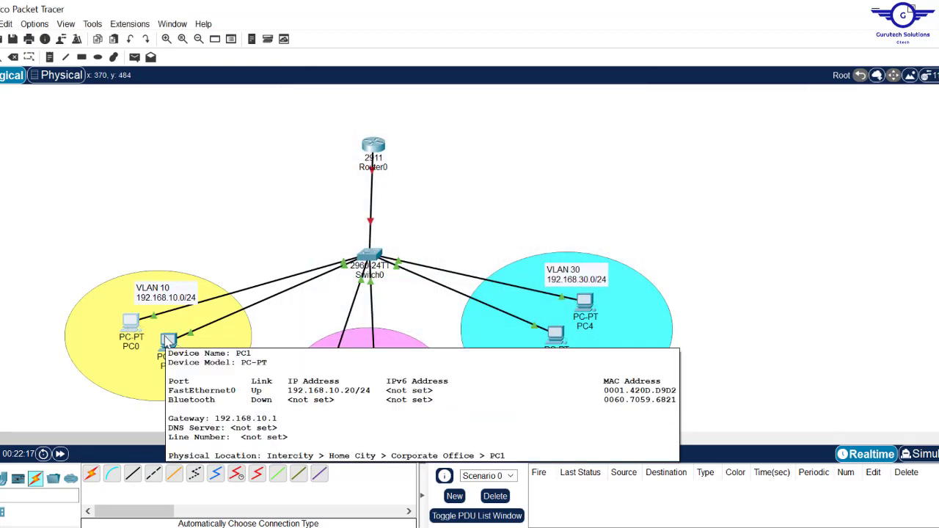
left_click(131, 323)
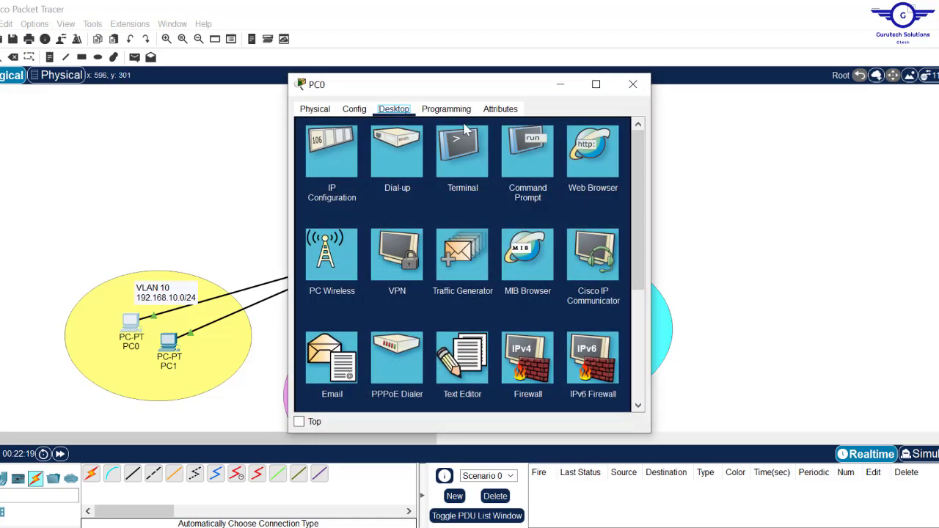
left_click(524, 147)
type("p")
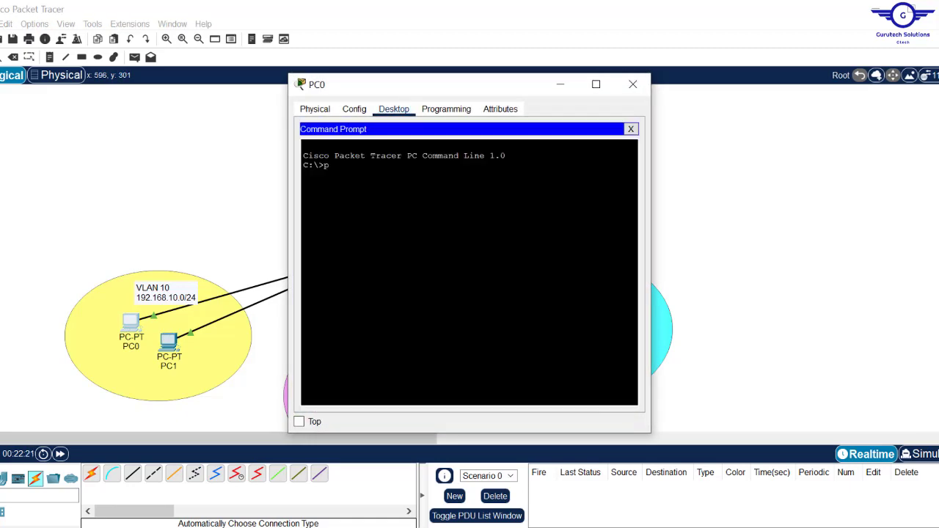
type("ing 192.168.10.20")
key("Return")
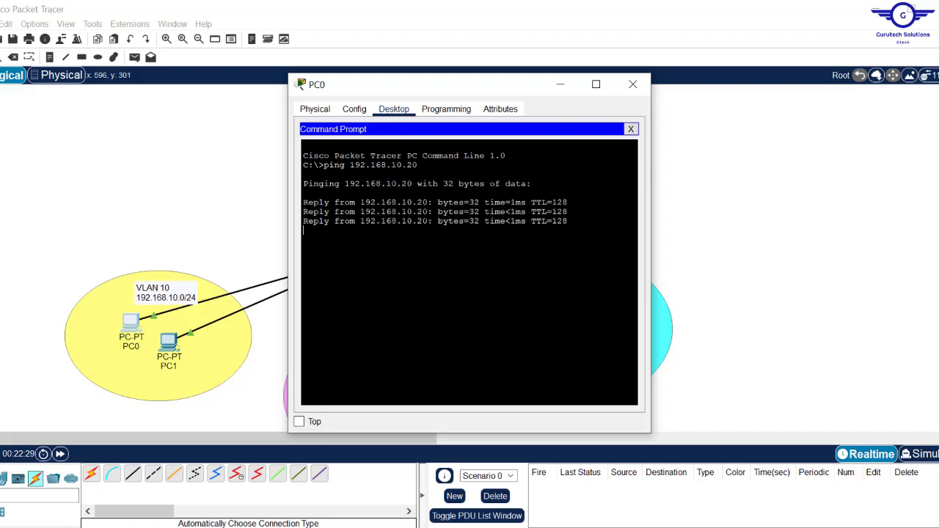
- Ping 192.168.20.20 and 192.168.30.20, see both time out, then close PC0
type("c")
key("Up")
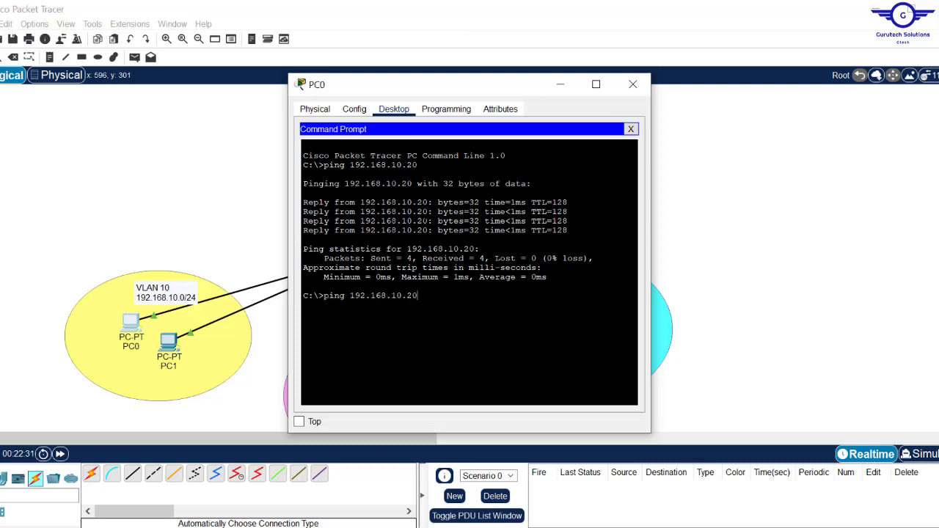
key("BackSpace")
type("2")
key("Return")
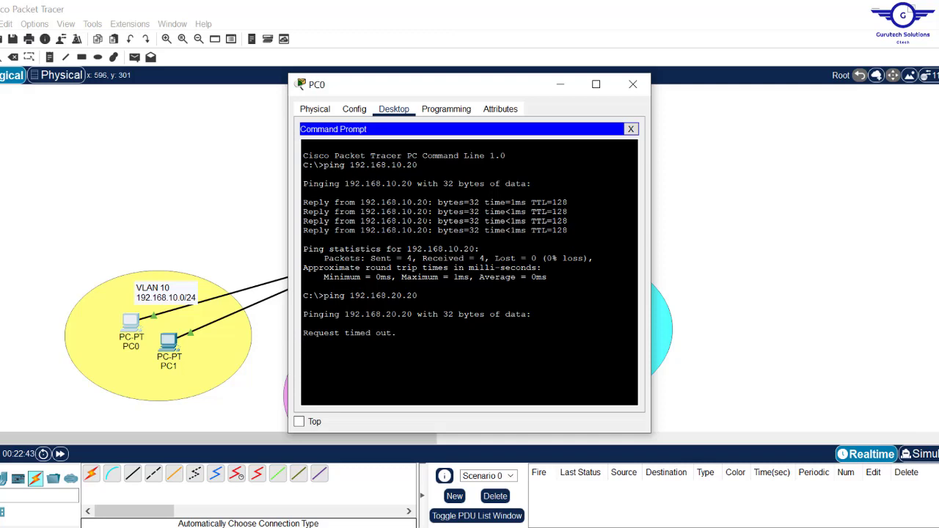
key("ctrl+c")
key("Up")
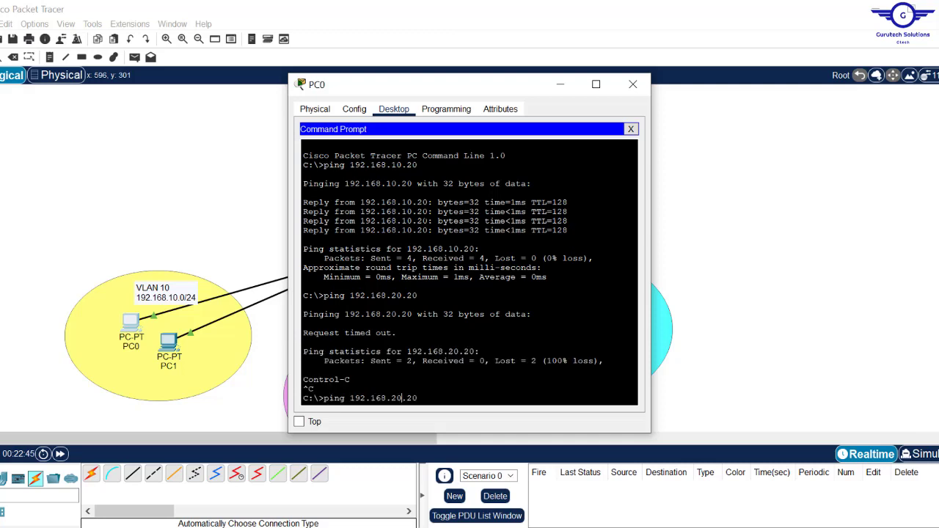
key("BackSpace")
type("3")
key("Return")
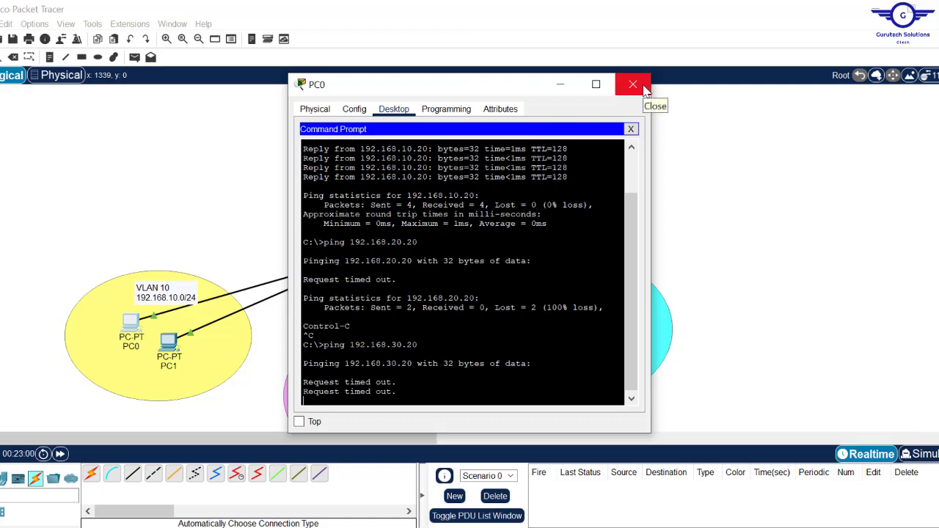
left_click(644, 89)
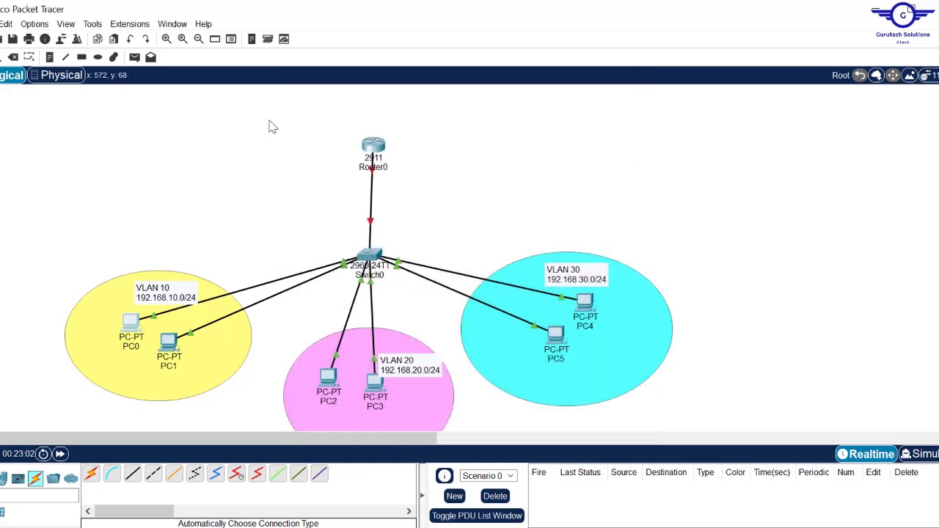
- Place a capitalised 'ROAS INTERVLAN ROUTING' title note above Router0
left_click(49, 57)
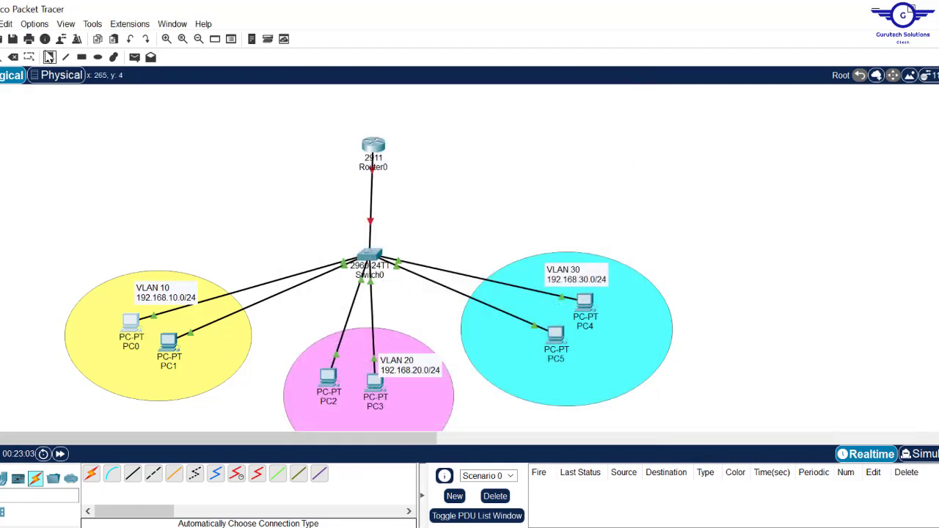
left_click(308, 104)
key("Caps_Lock")
type("ROAS")
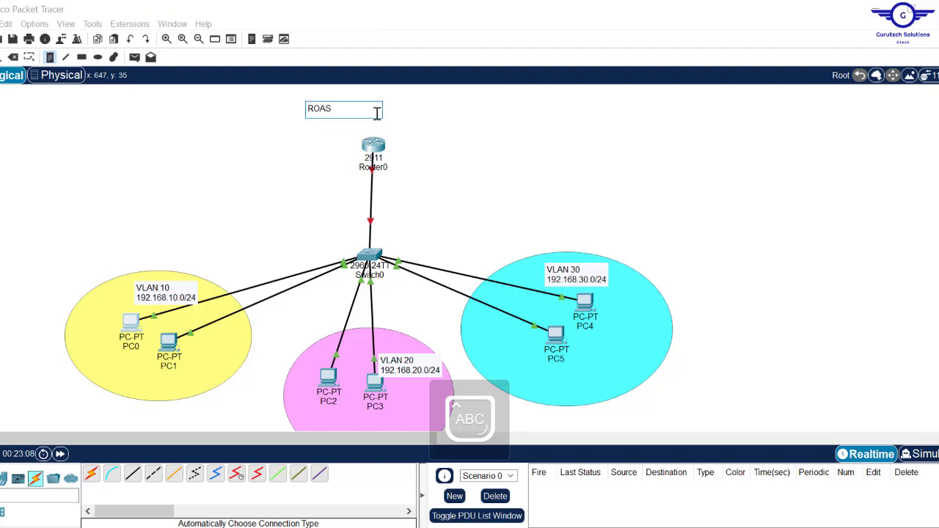
type(" IN")
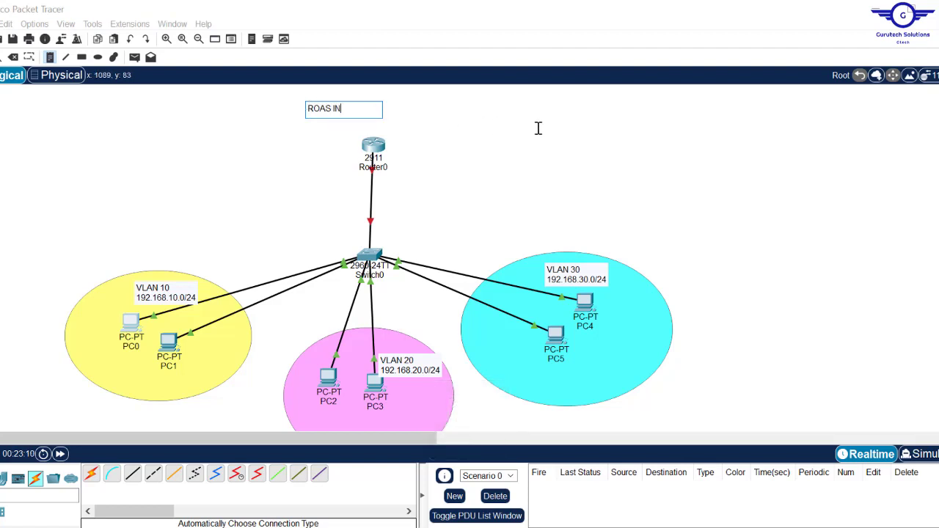
type("TERVLAN ROUTING")
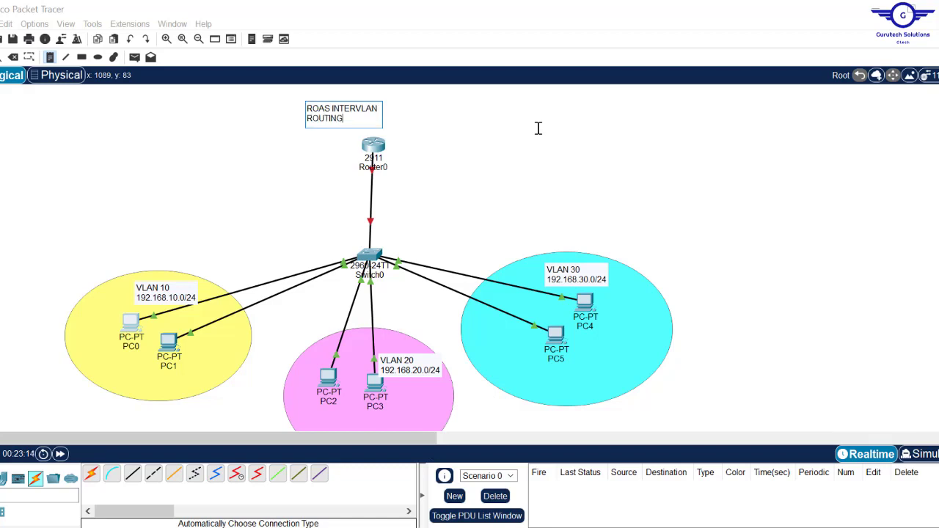
key("Caps_Lock")
left_click(589, 129)
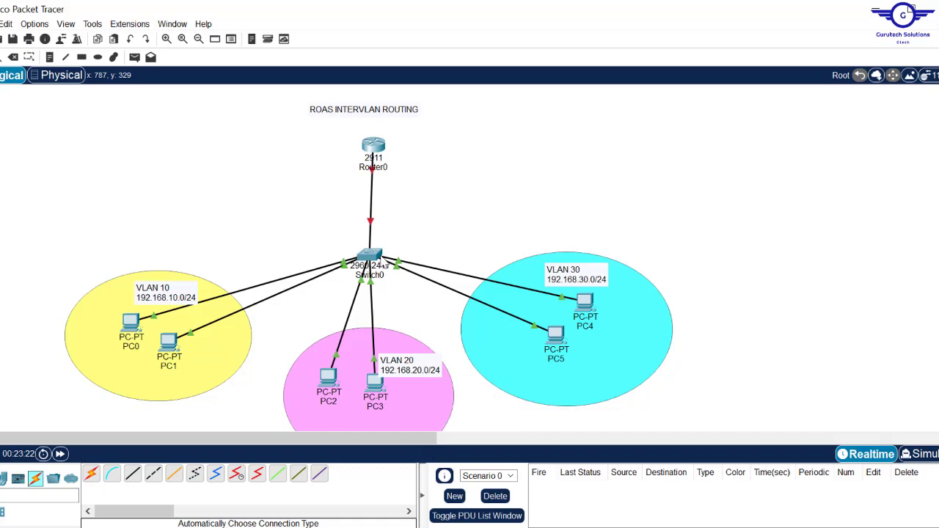
mouse_move(376, 262)
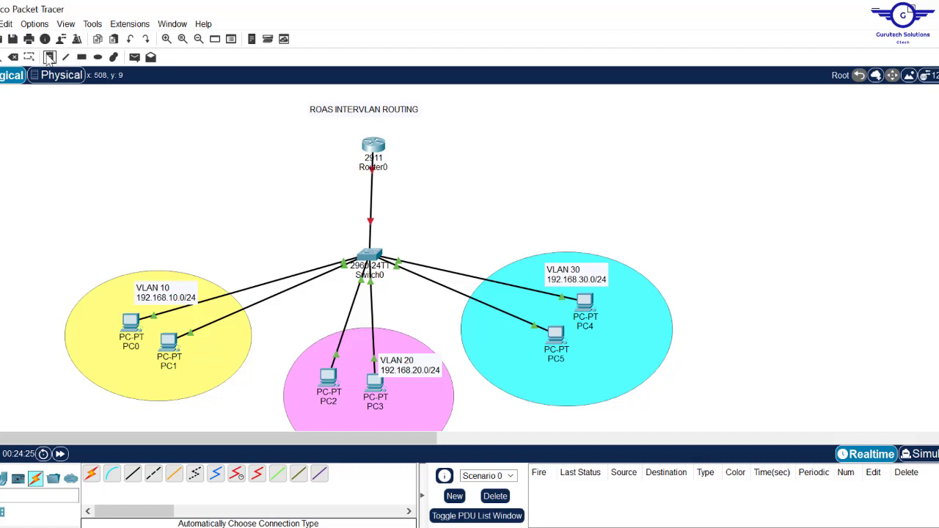
- Label the Router0–Switch0 link with a 'TRUNK PORT' note above Switch0, then bring up Switch0's CLI
left_click(49, 57)
left_click(358, 220)
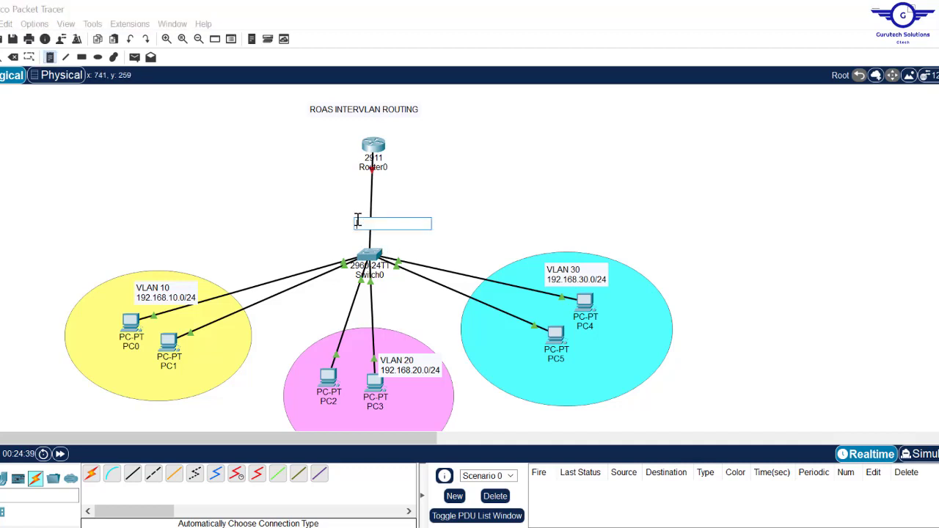
key("Caps_Lock")
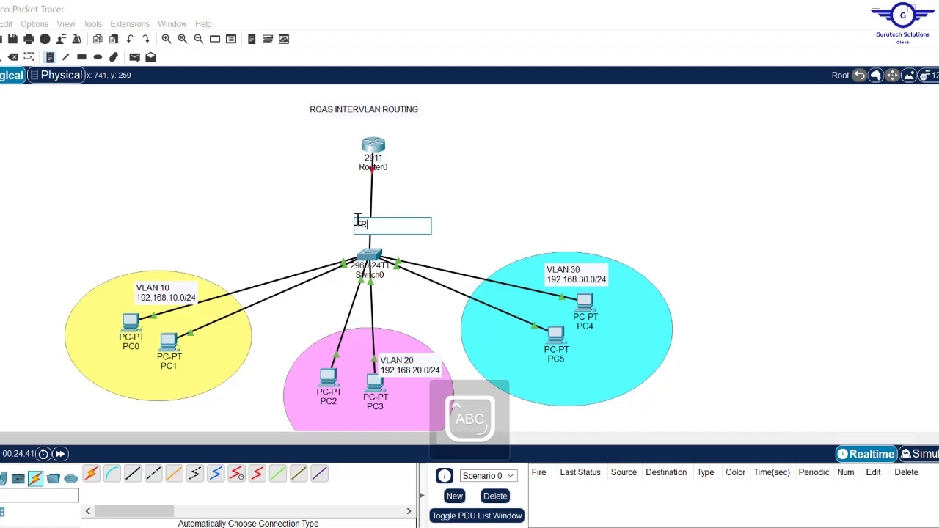
type("TRUNK PORT")
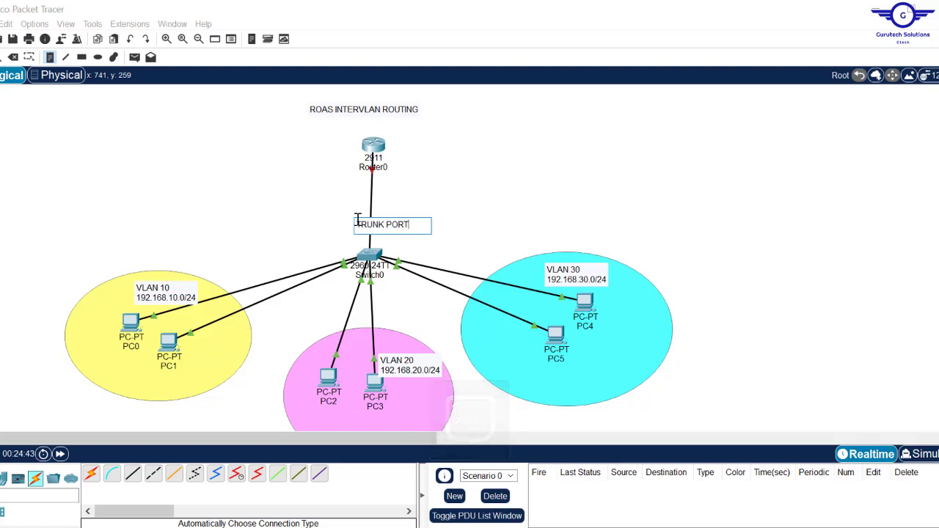
key("Caps_Lock")
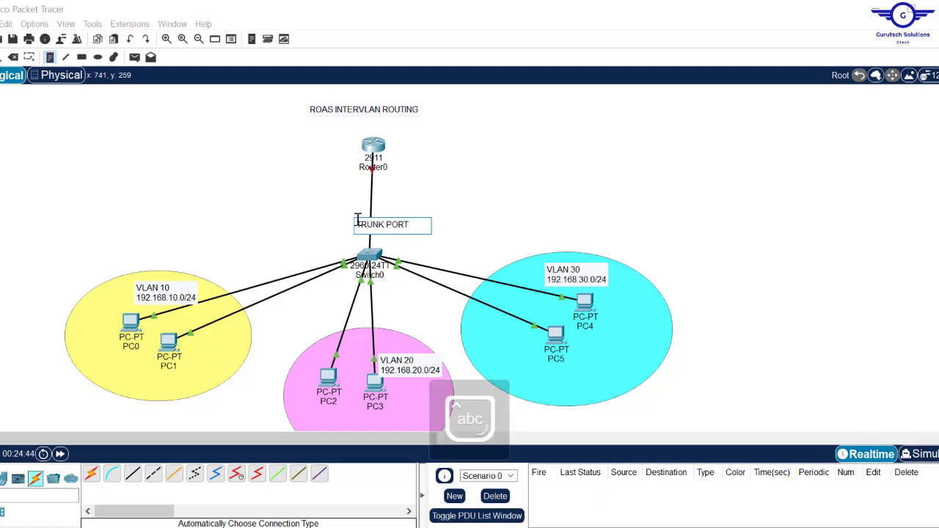
left_click(485, 190)
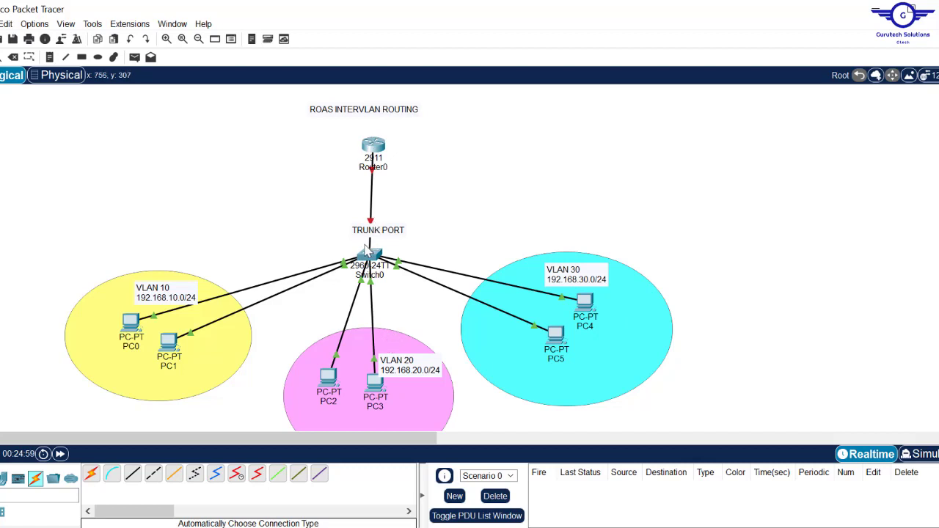
left_click_drag(378, 229, 377, 235)
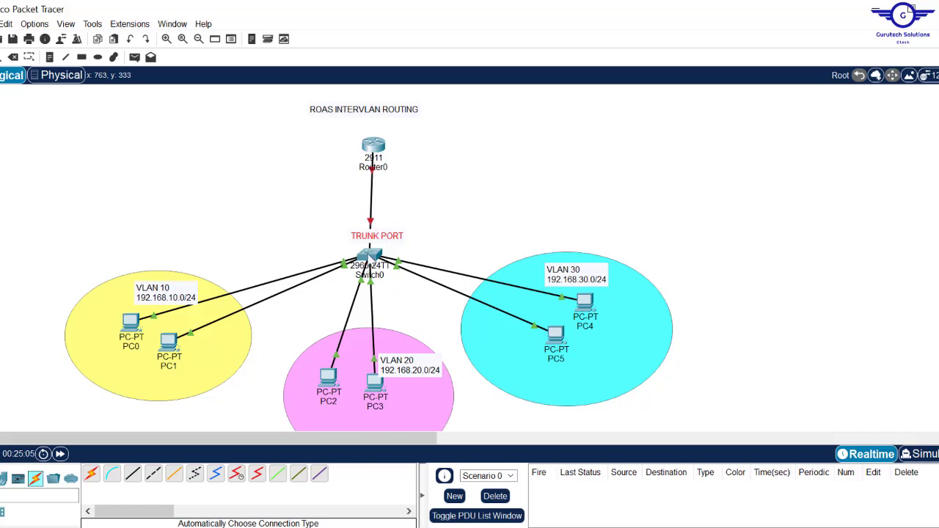
left_click(369, 253)
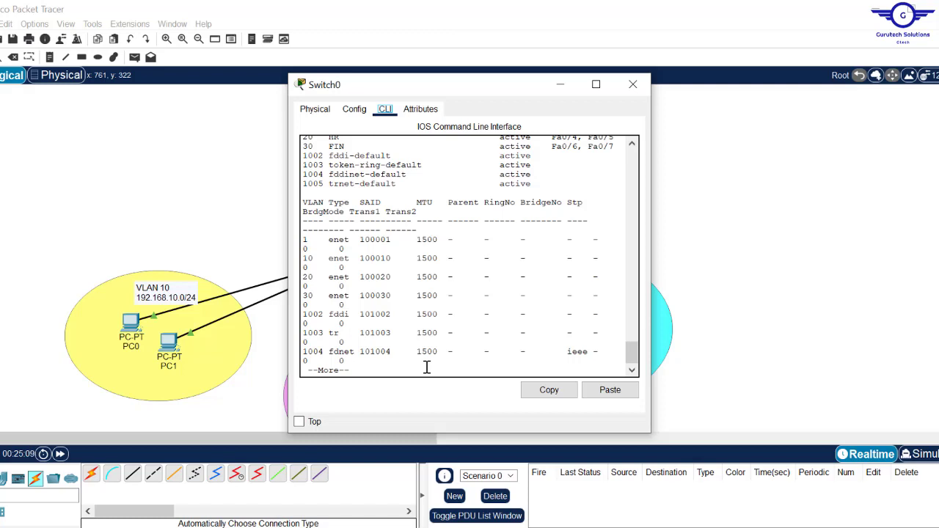
- Set Switch0's Fa0/1 port to switchport mode trunk
key("q")
key("Return")
key("Return")
key("Return")
key("Return")
key("Return")
key("Return")
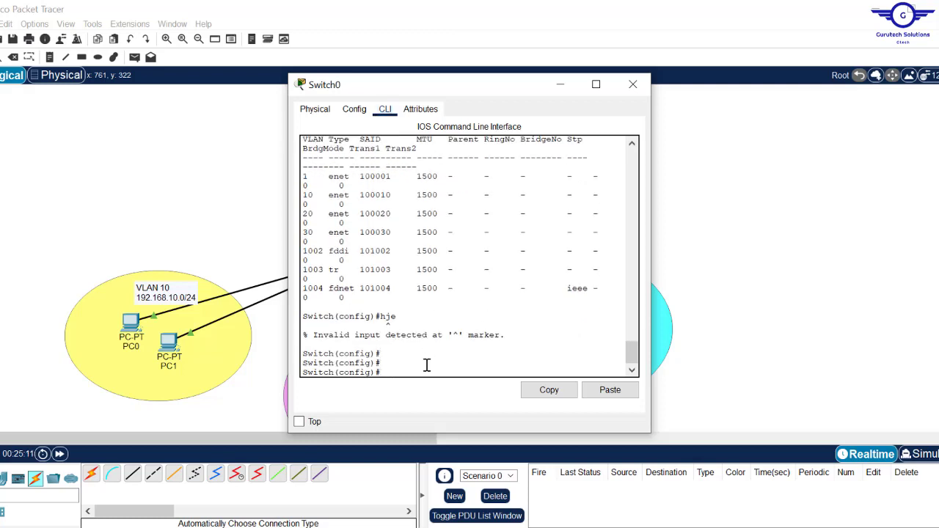
type("int f")
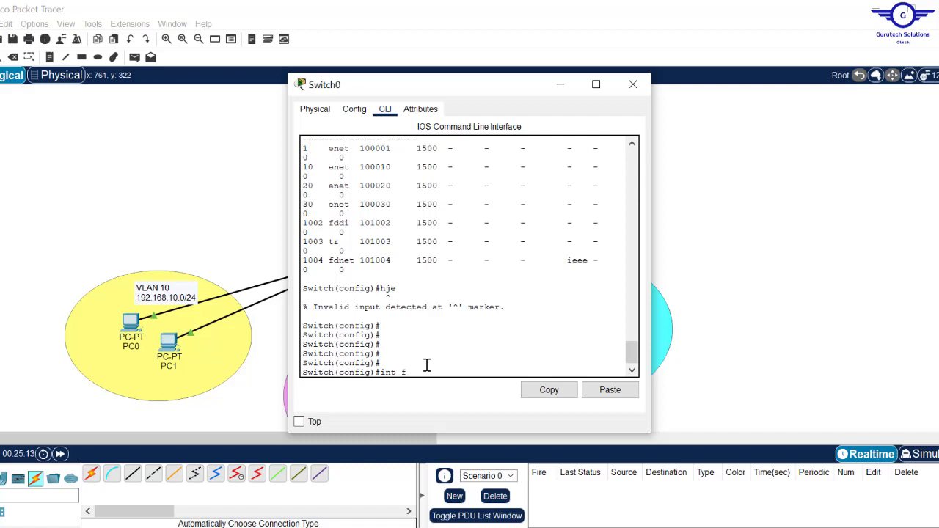
type("a0/1")
key("Return")
key("Return")
key("Return")
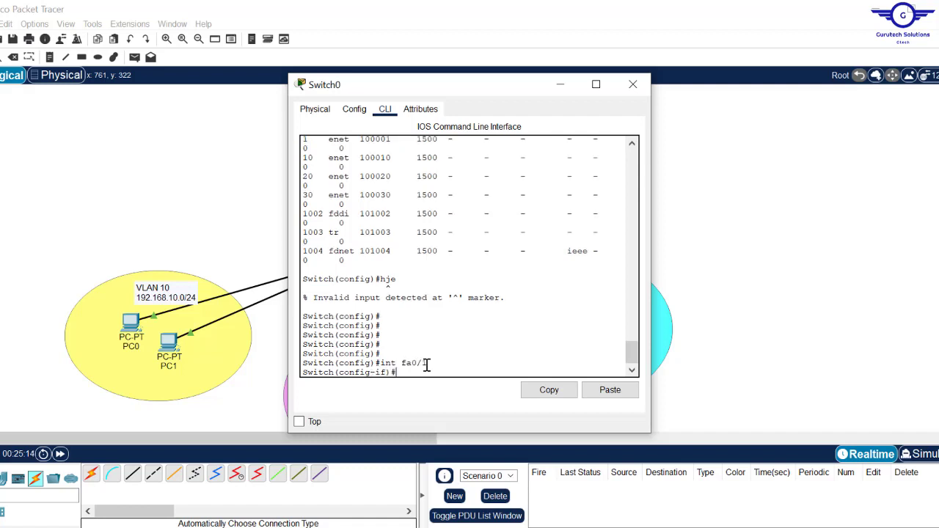
type("swit")
key("Tab")
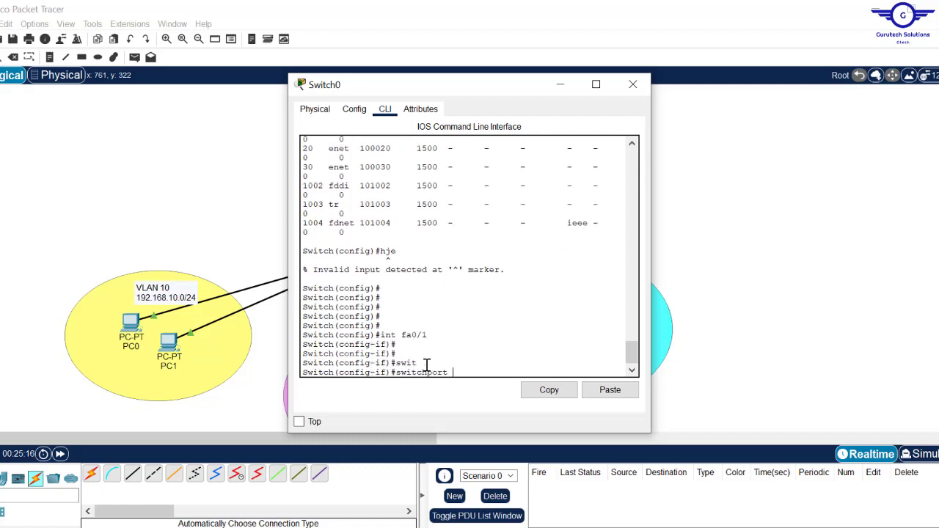
type("m")
key("Tab")
type("t")
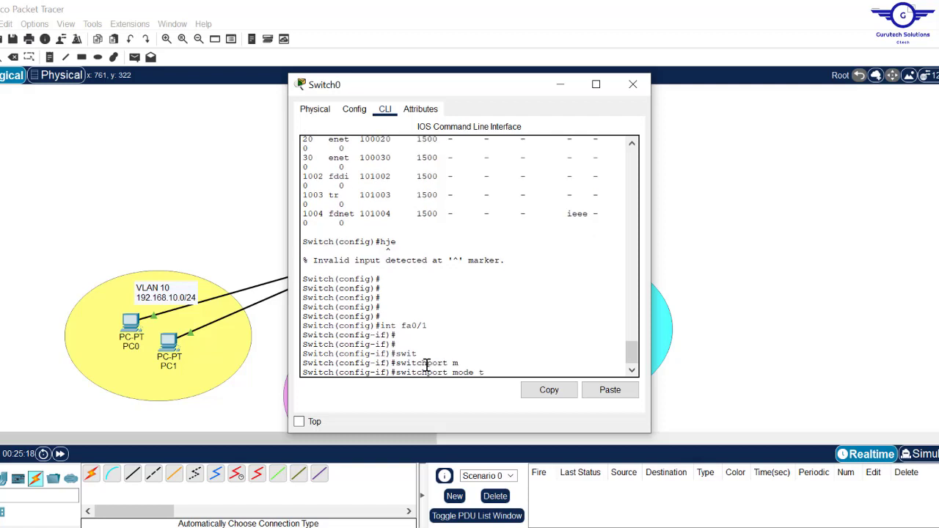
type("r")
key("Tab")
key("Return")
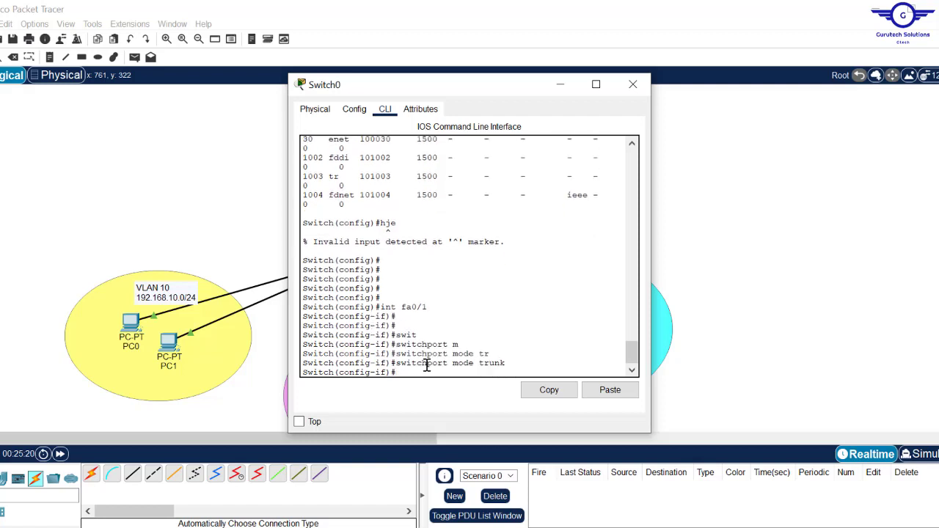
- Exit the interface, save Switch0's configuration with do wr, and close its window
type("exit")
key("Return")
key("Return")
key("Return")
key("Return")
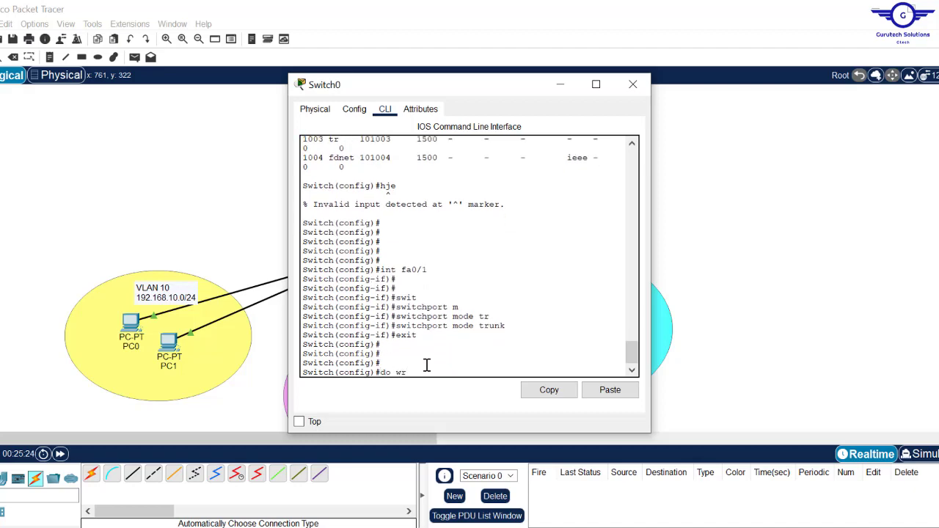
type("do wr")
key("Return")
left_click(630, 88)
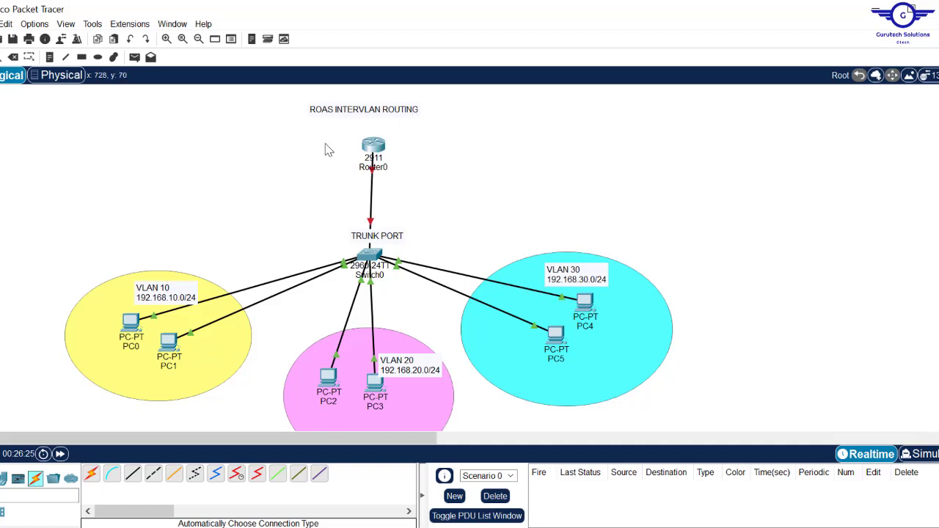
- Open Router0's CLI and decline the initial configuration dialog with n
left_click(374, 146)
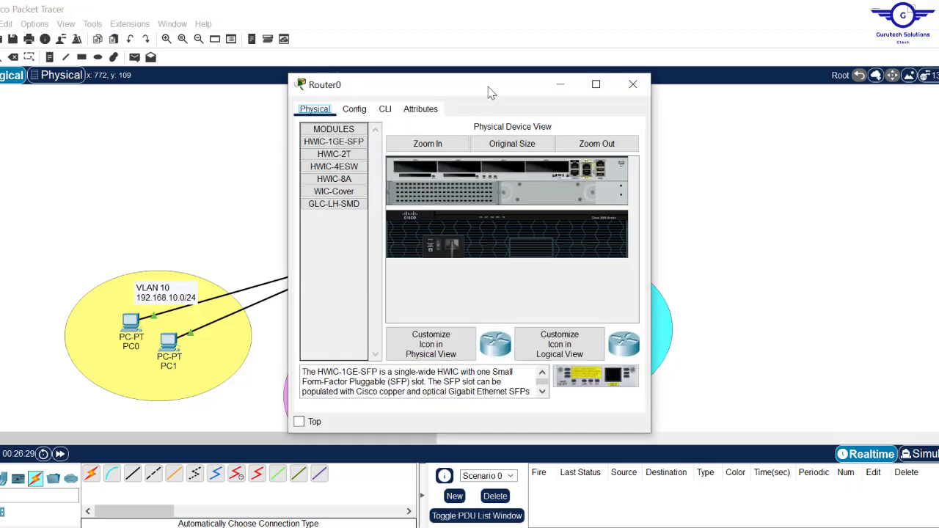
left_click_drag(466, 91, 589, 89)
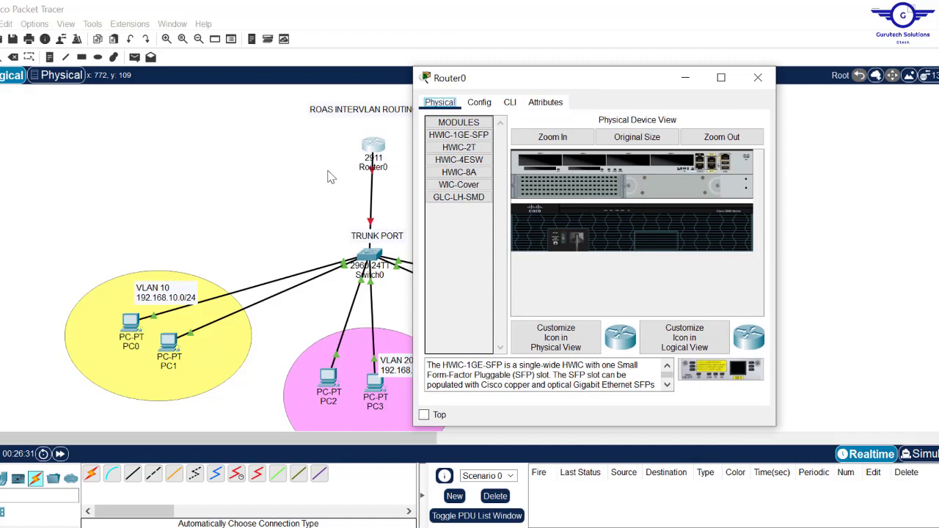
left_click(299, 143)
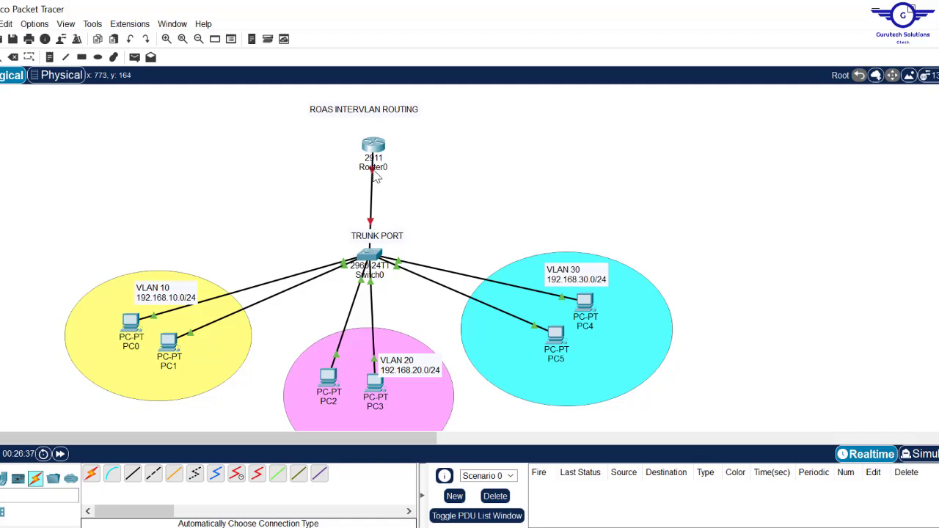
mouse_move(375, 178)
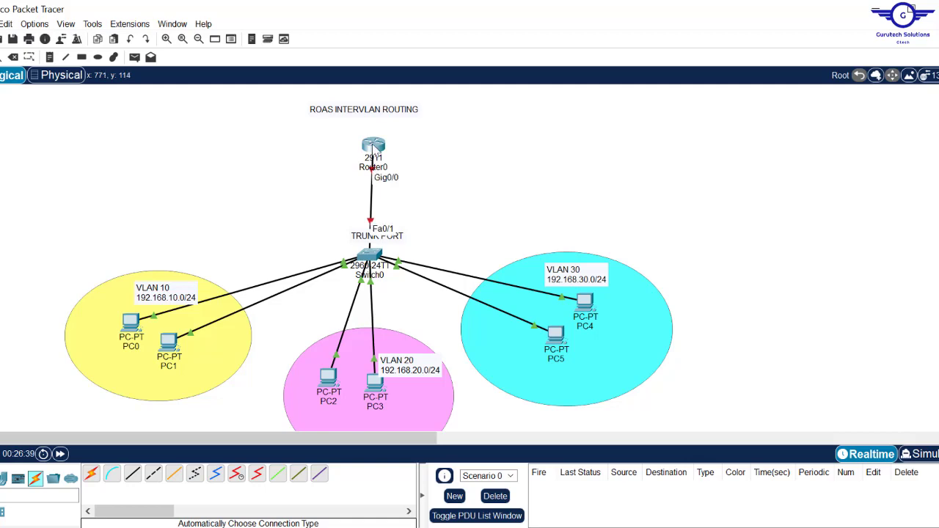
left_click(374, 147)
left_click(512, 103)
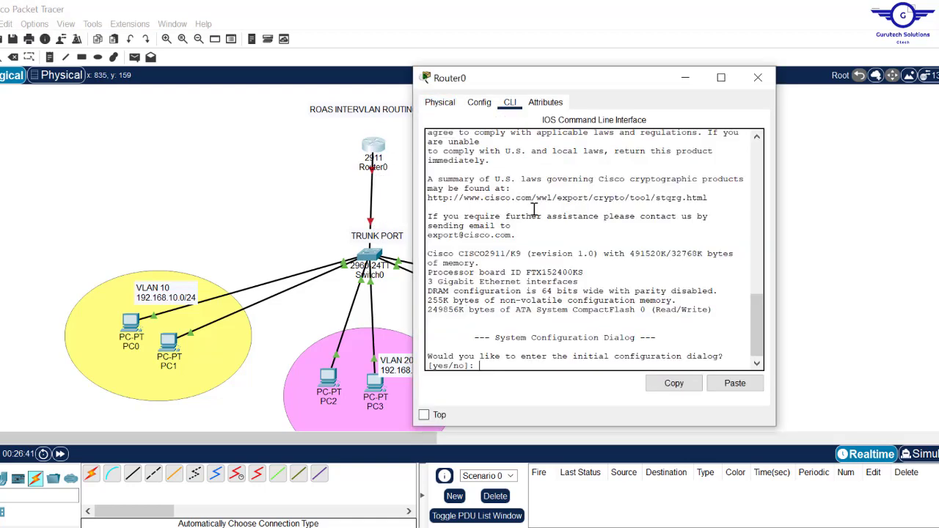
type("n")
key("Return")
key("Return")
key("Return")
key("Return")
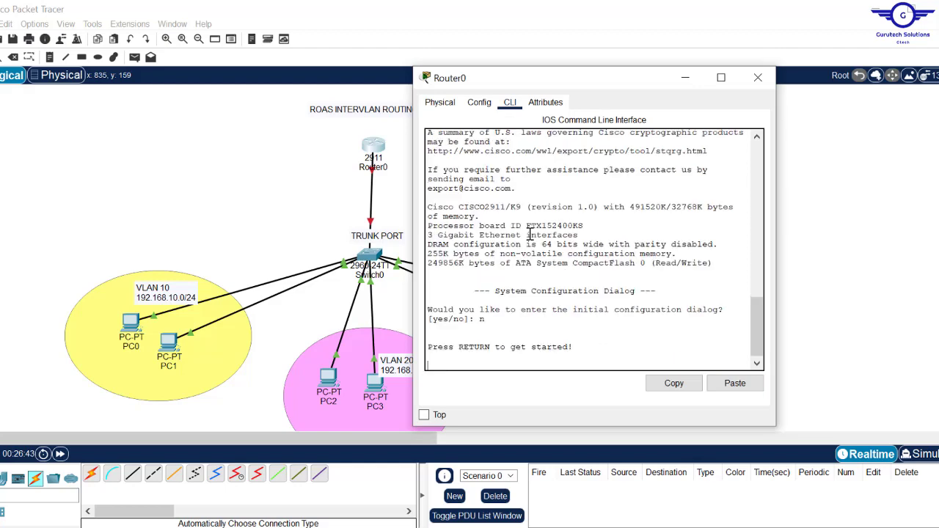
- Enable Router0's Gig0/0 interface with en, conf t, int gig0/0 and no shut
type("en")
key("Return")
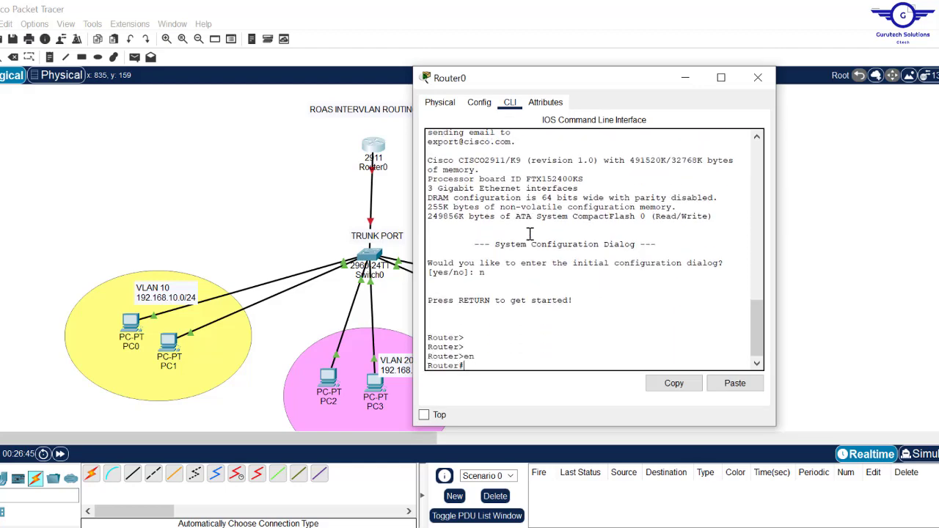
type("conf t")
key("Return")
key("Return")
key("Return")
key("Return")
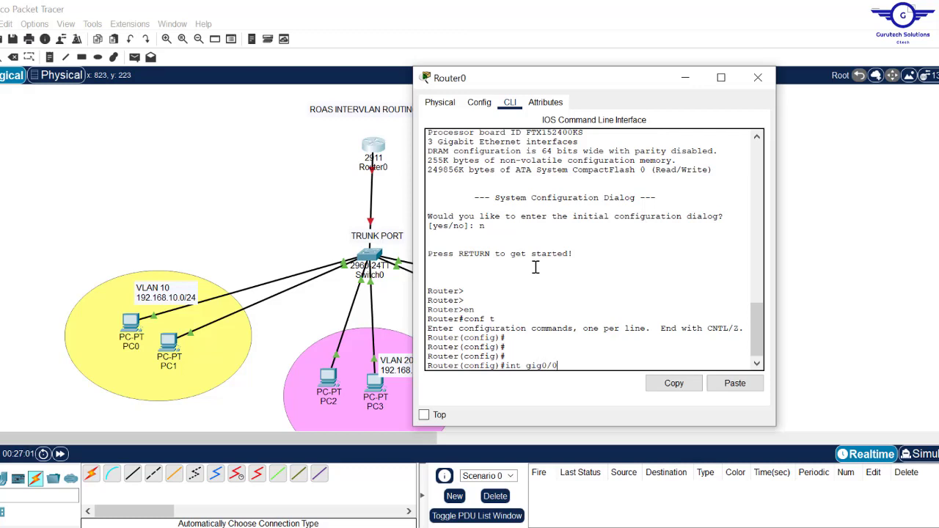
key("Return")
key("Return")
key("Return")
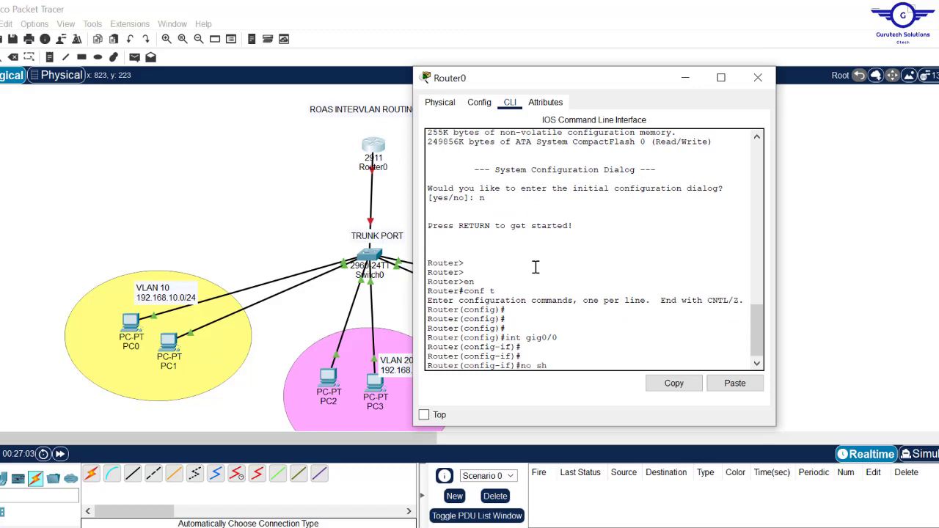
type("no shut")
key("Return")
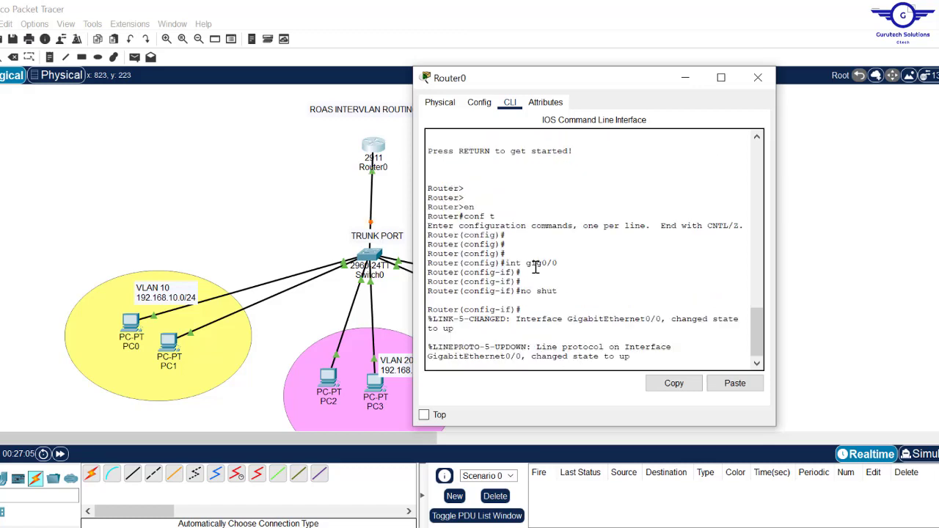
key("Return")
key("Return")
key("Return")
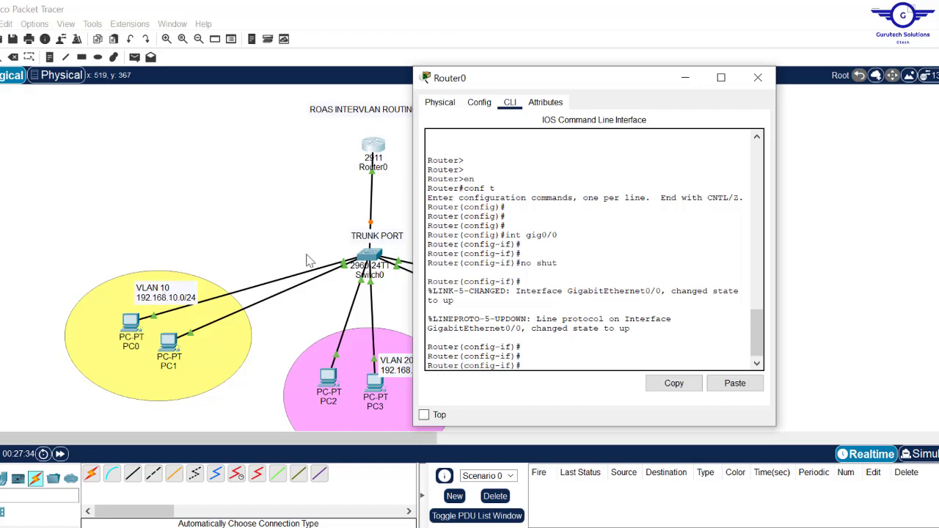
left_click(542, 356)
left_click_drag(572, 230, 507, 236)
left_click(515, 237)
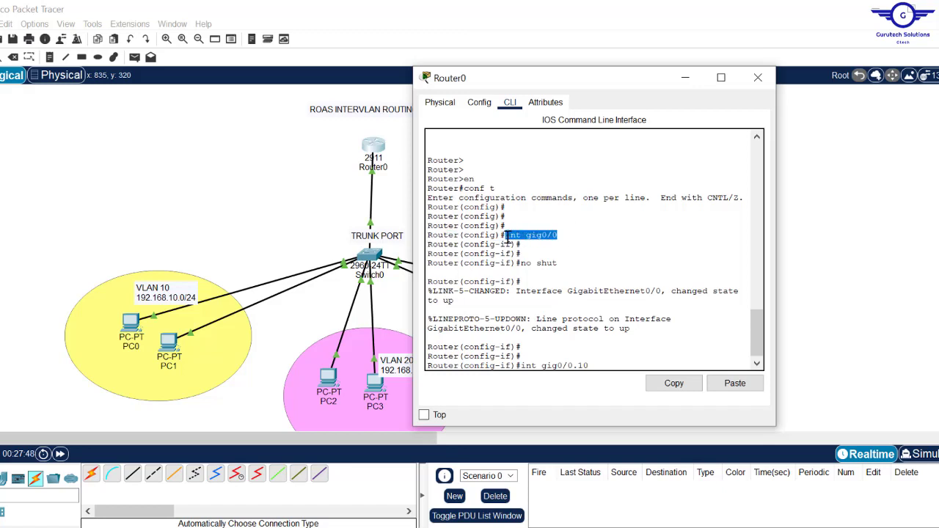
left_click_drag(601, 367, 522, 369)
left_click_drag(562, 233, 511, 237)
left_click_drag(593, 365, 529, 367)
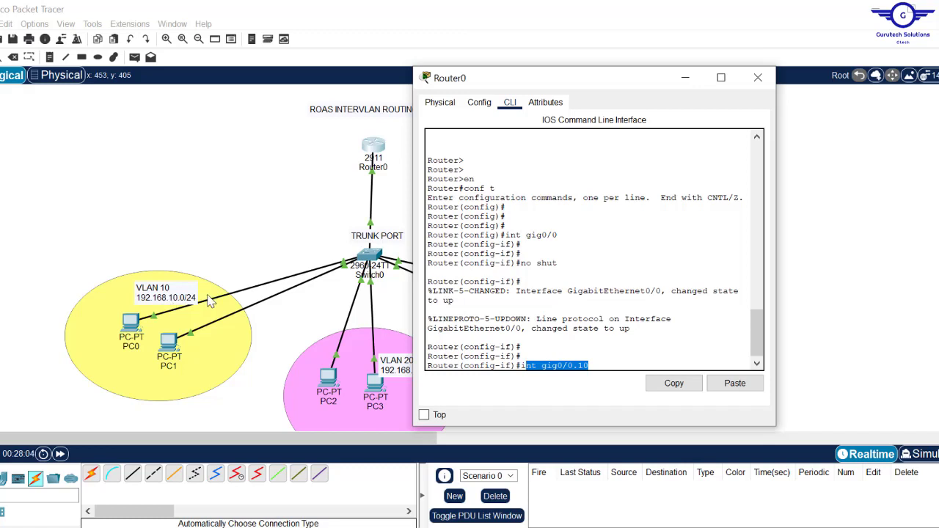
left_click(622, 358)
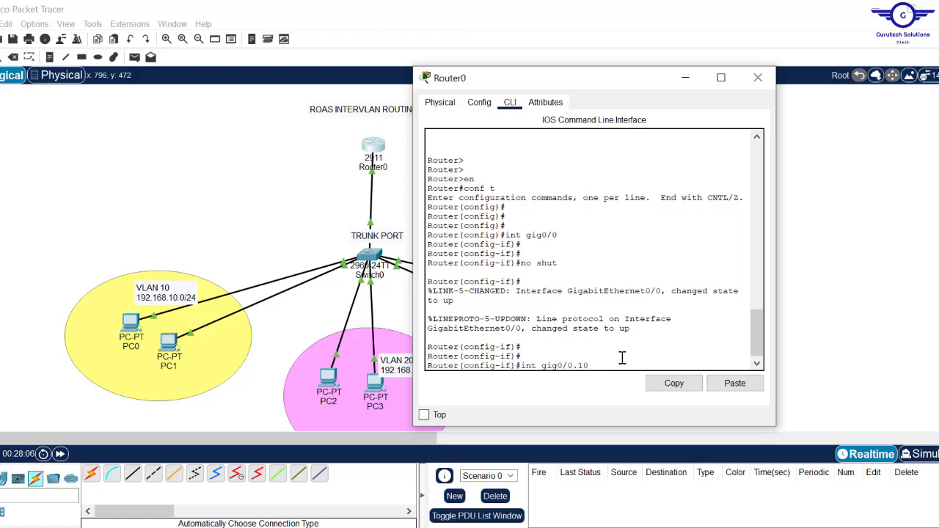
key("Return")
key("Return")
key("Return")
key("Return")
key("Return")
key("Return")
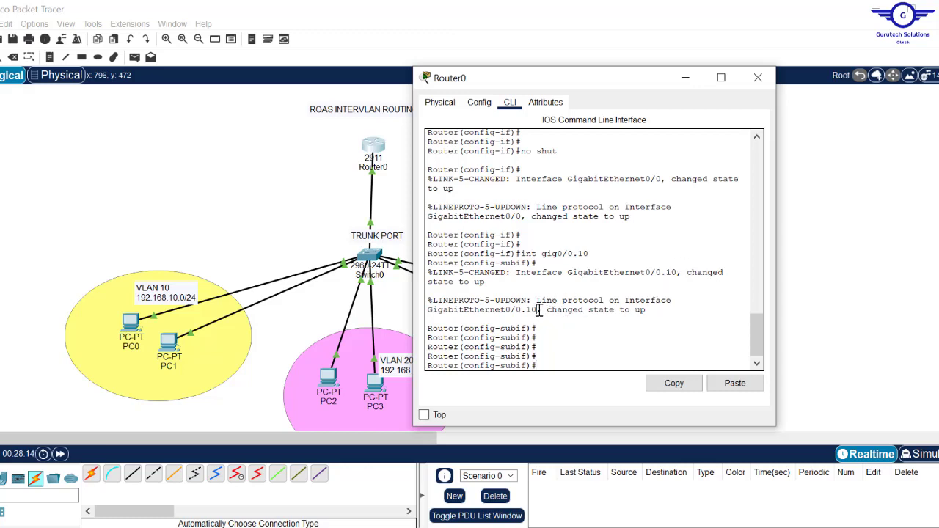
left_click_drag(538, 310, 428, 310)
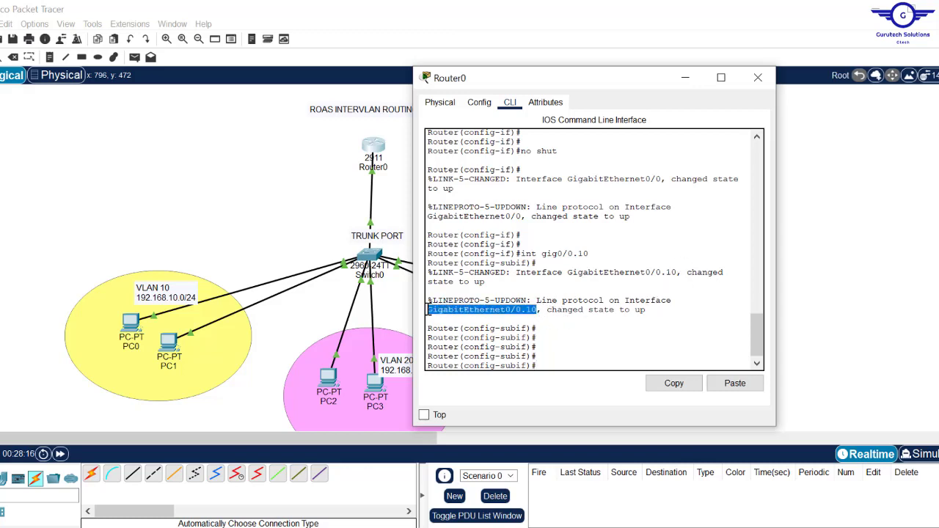
left_click_drag(597, 256, 525, 251)
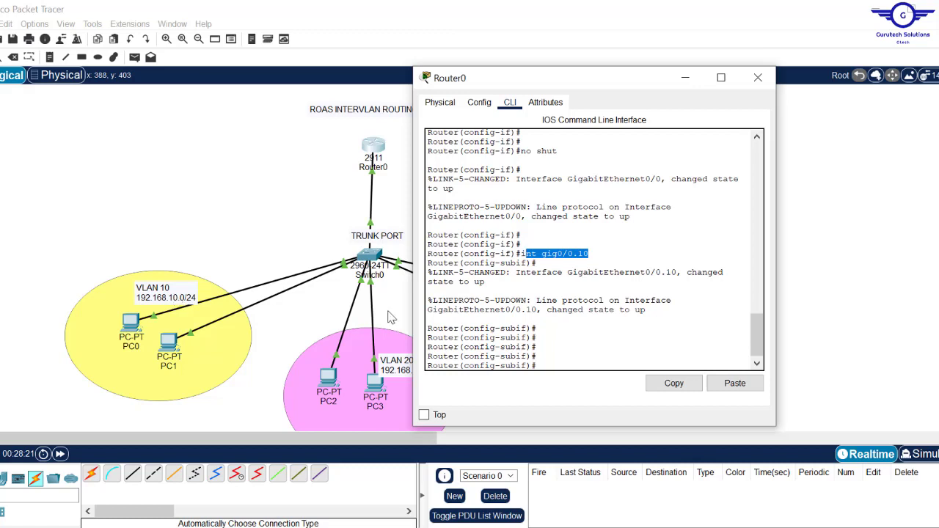
triple_click(598, 254)
double_click(598, 253)
triple_click(597, 252)
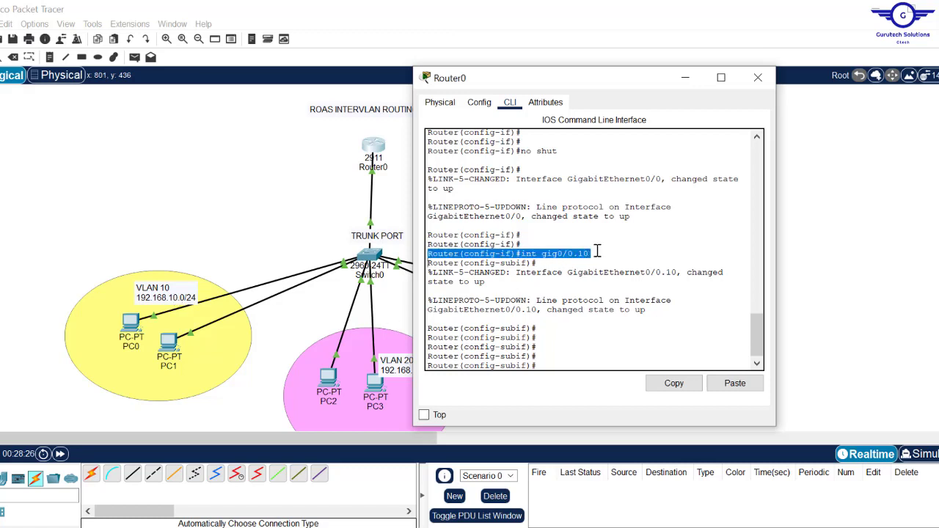
left_click(597, 252)
left_click_drag(598, 252, 524, 258)
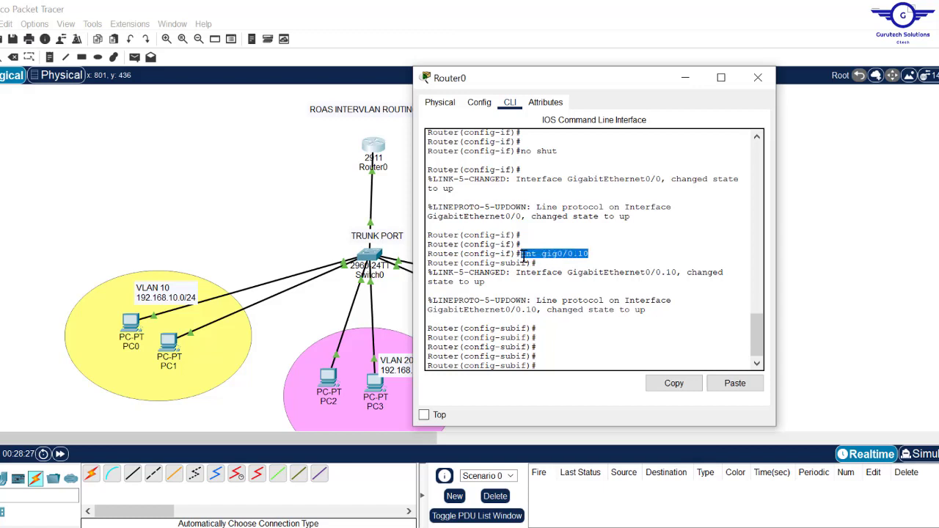
- Enter encapsulation dot1Q 10 on Router0's Gig0/0.10 subinterface
left_click(551, 356)
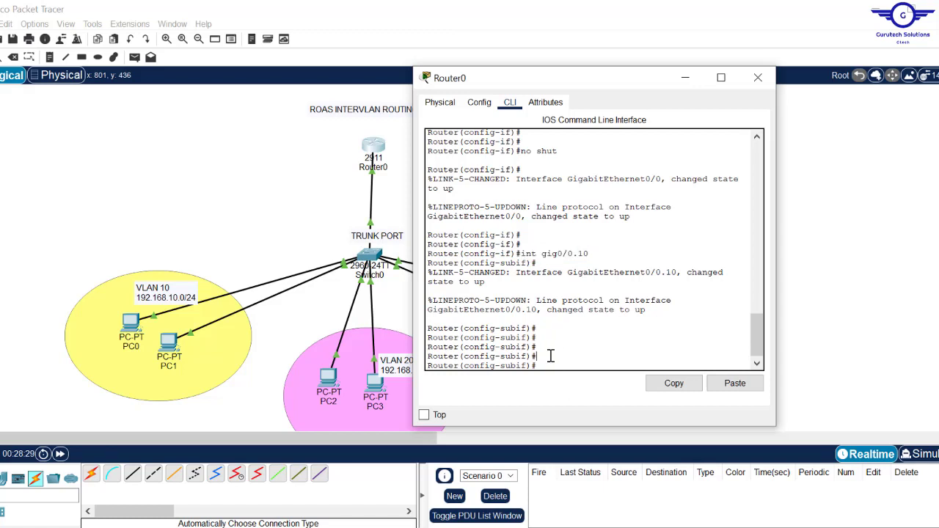
type("enc")
key("Tab")
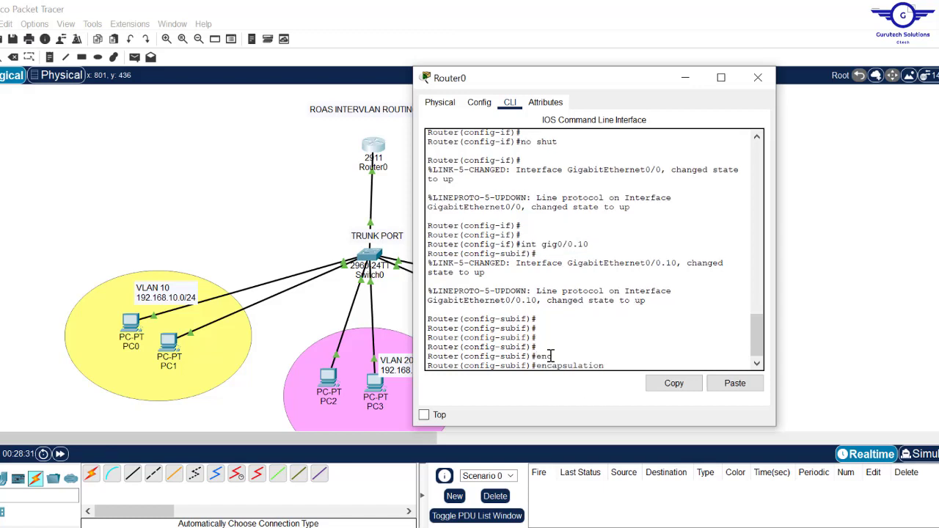
type("d")
key("Tab")
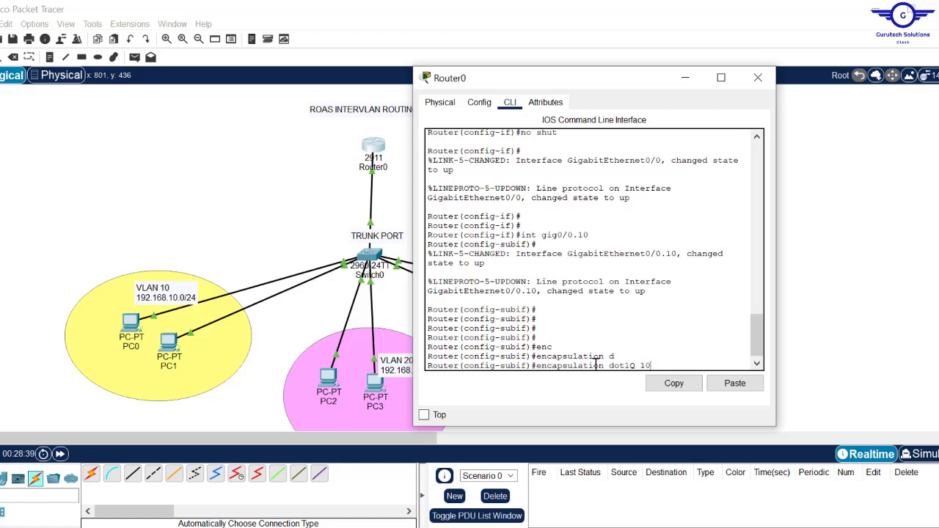
left_click_drag(604, 358, 536, 359)
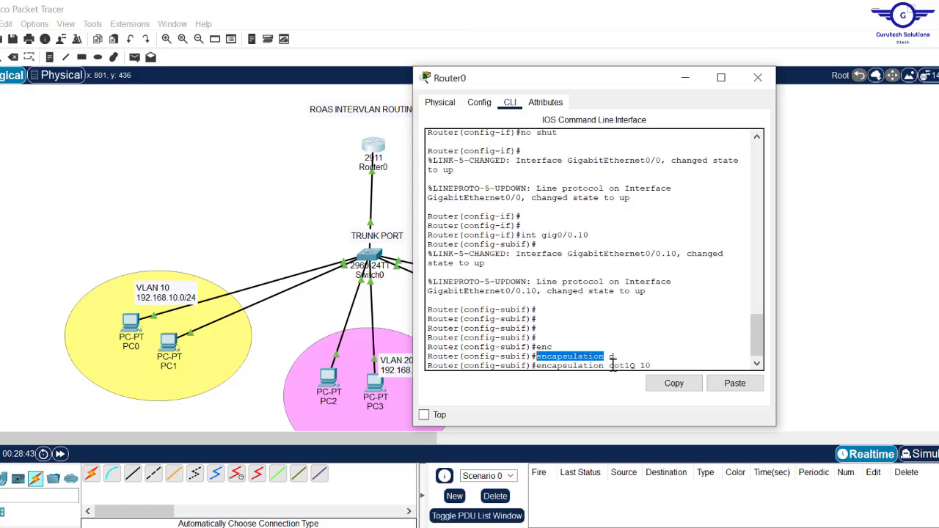
left_click_drag(609, 366, 600, 267)
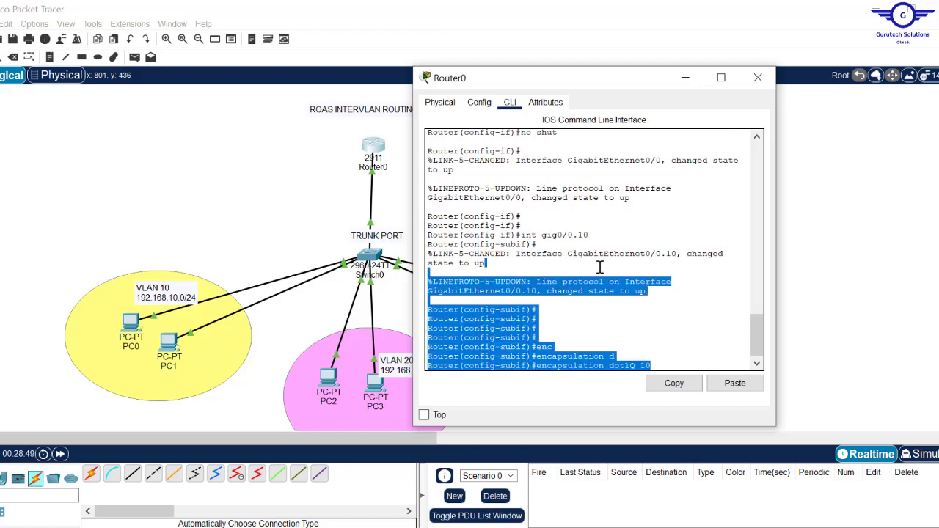
left_click(622, 345)
left_click_drag(592, 235, 520, 237)
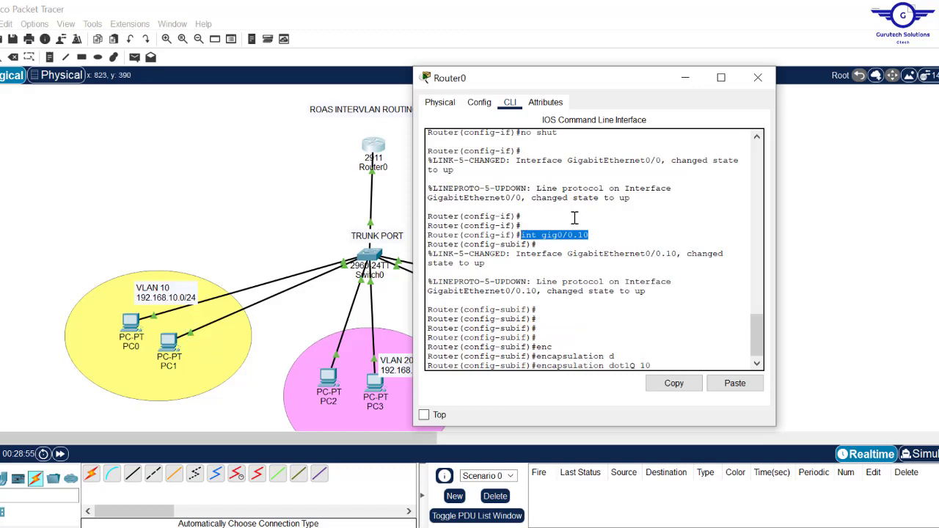
left_click(674, 382)
left_click(657, 365)
left_click_drag(657, 367, 536, 368)
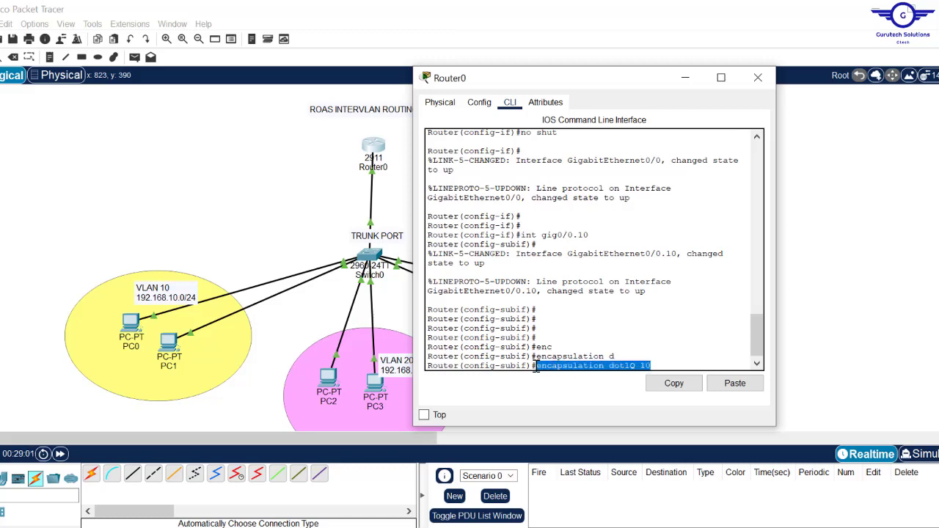
key("Return")
key("Return")
key("Return")
key("Return")
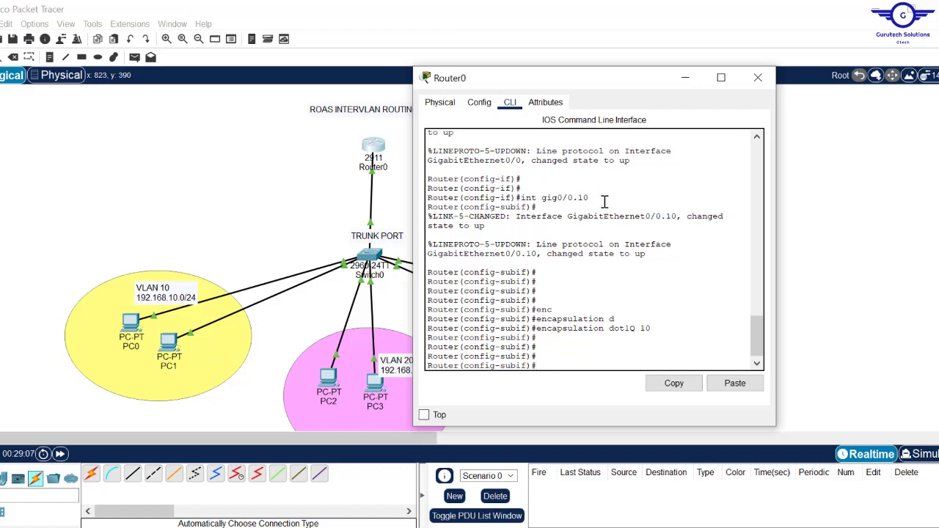
- Highlight the int gig0/0.10 and encapsulation dot1Q 10 lines to review them
left_click_drag(604, 201, 526, 196)
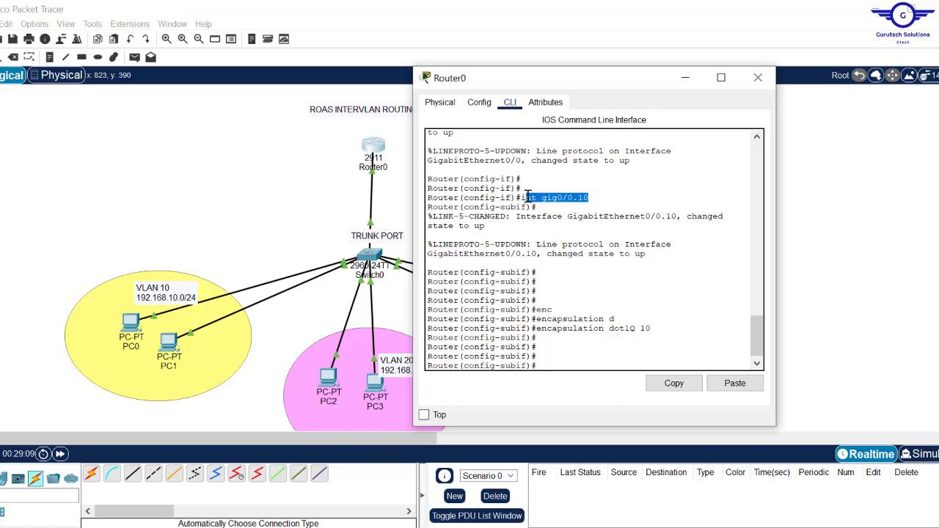
left_click(596, 203)
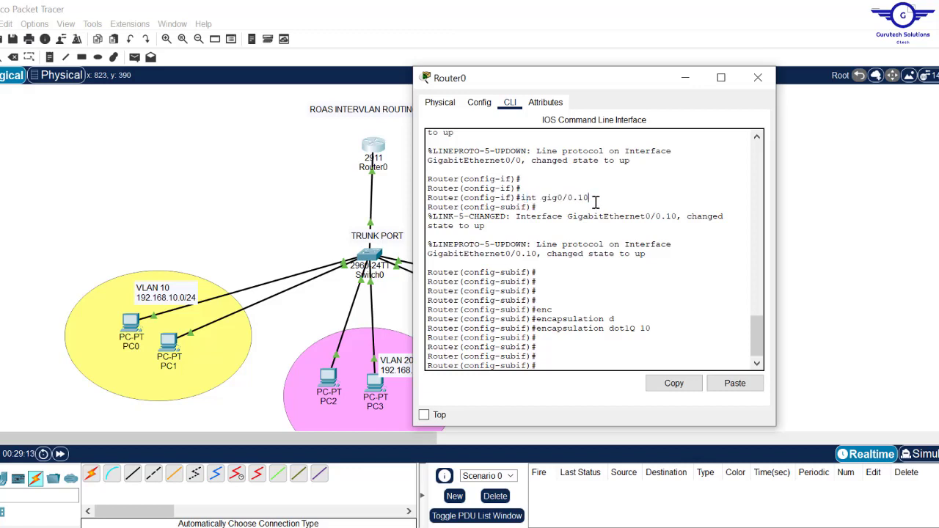
left_click_drag(596, 201, 520, 193)
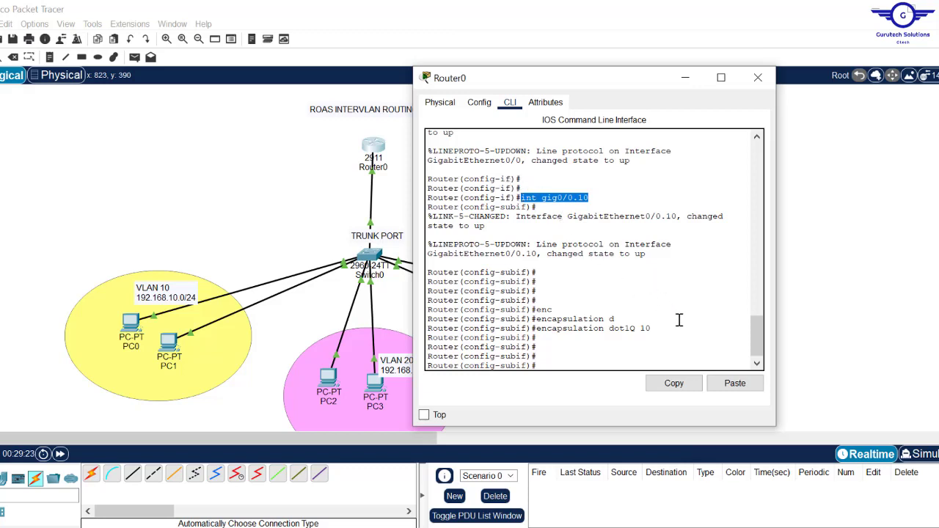
left_click_drag(668, 327, 543, 326)
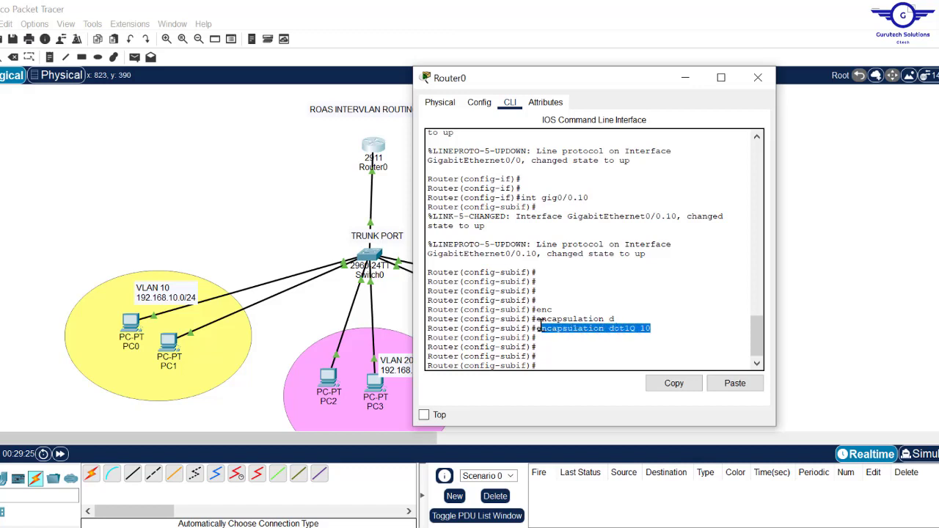
left_click(597, 195)
left_click_drag(597, 195, 525, 202)
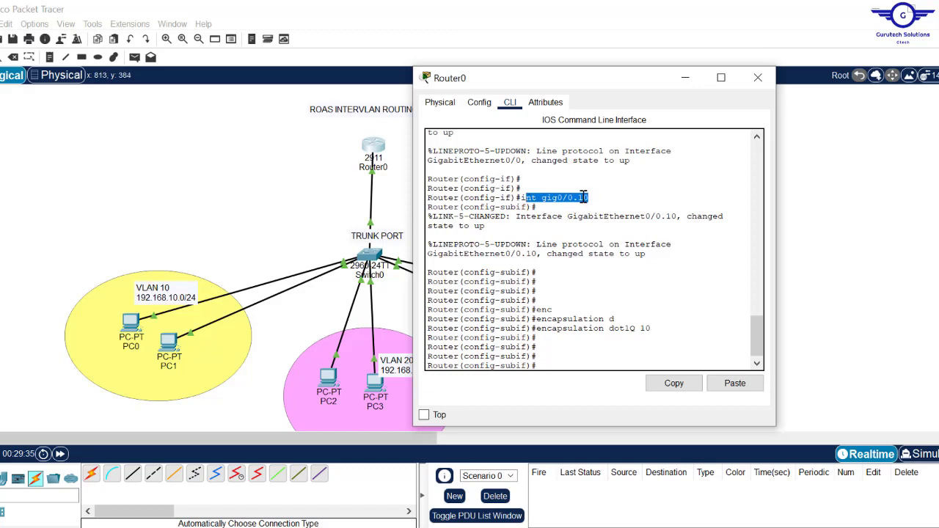
left_click(659, 327)
left_click_drag(659, 327, 646, 327)
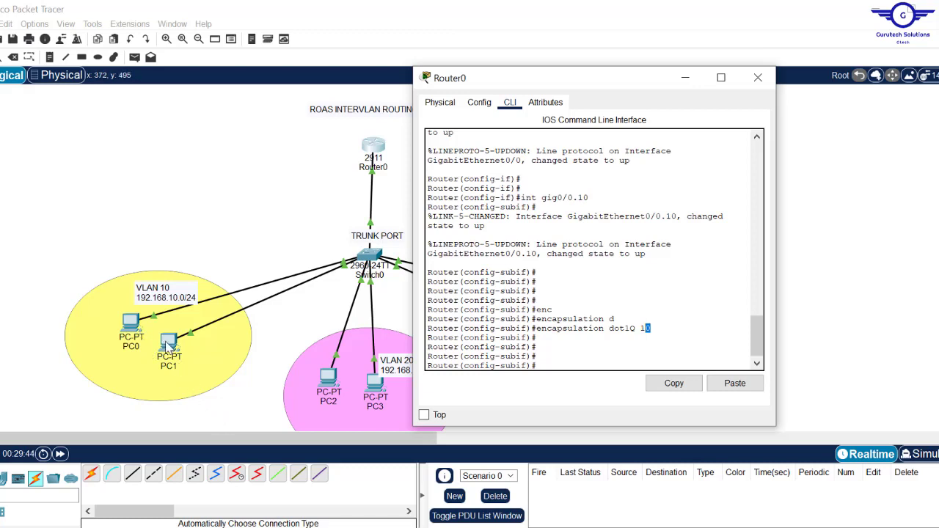
- Confirm PC1's IP Configuration shows default gateway 192.168.10.1, then close PC1's window
left_click(235, 192)
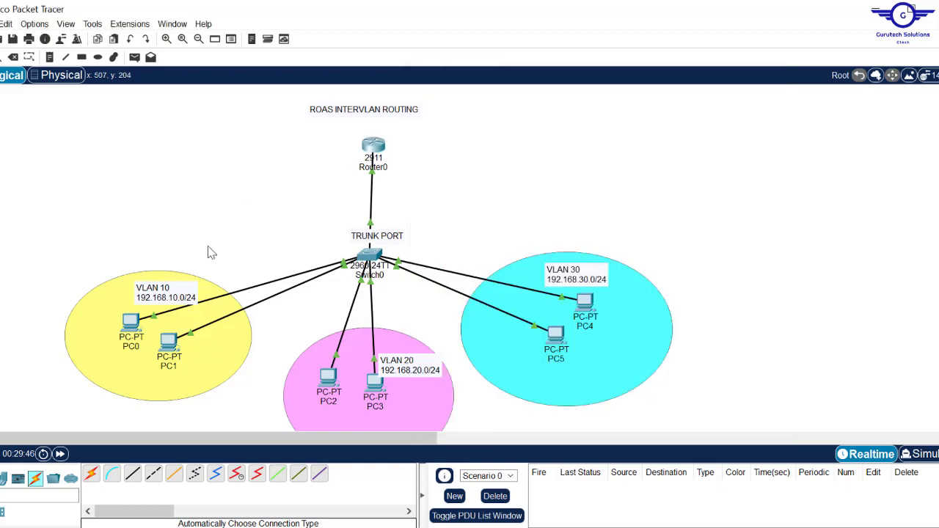
left_click(166, 348)
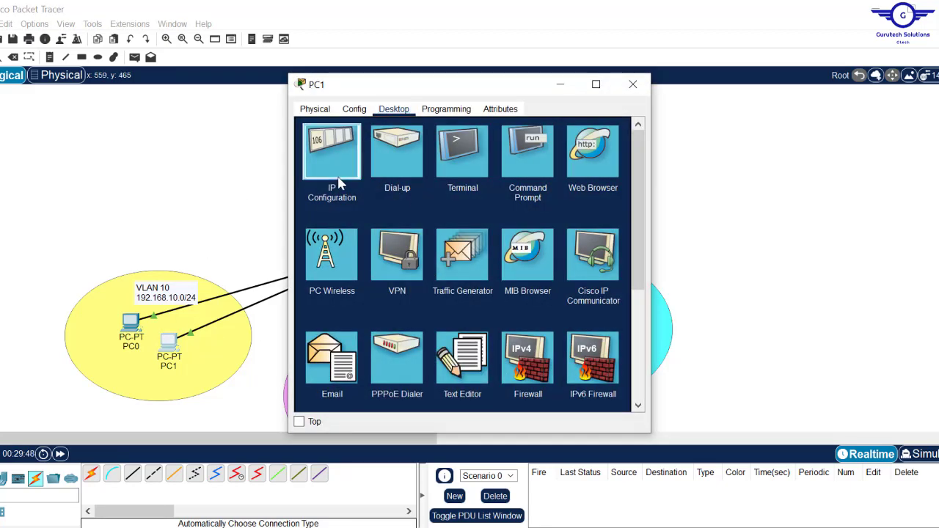
left_click(334, 176)
left_click_drag(464, 228, 402, 225)
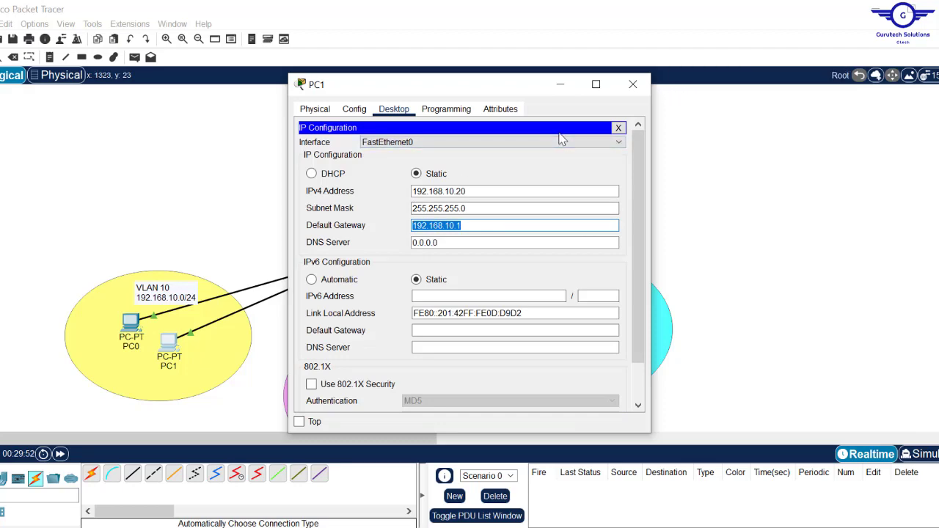
left_click(633, 83)
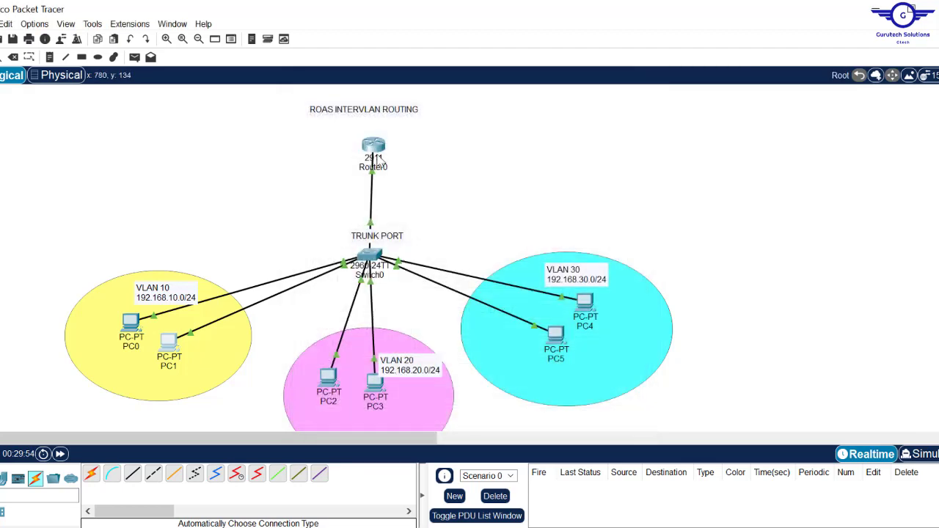
- Give Gig0/0.10 the address 192.168.10.1 255.255.255.0 and exit to global configuration
left_click(376, 150)
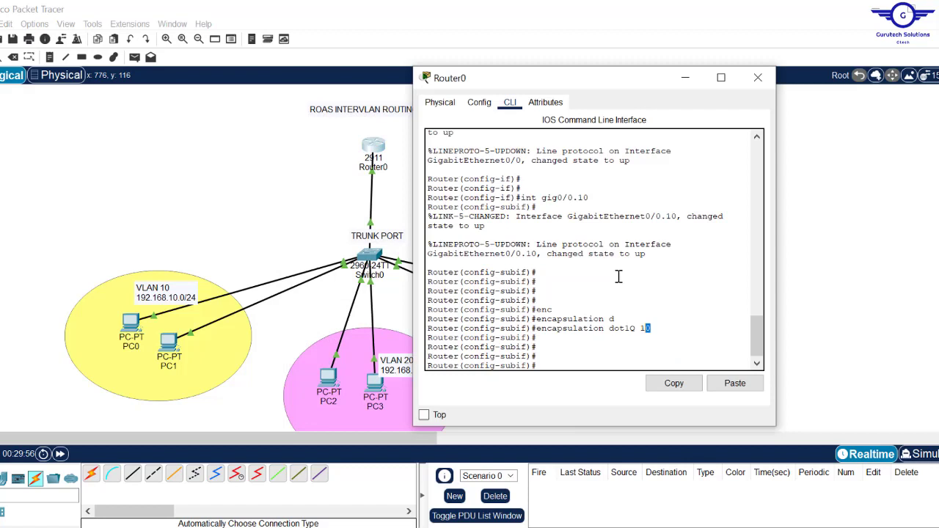
left_click(601, 350)
type("ip add 192.168.10.1 255.255.255")
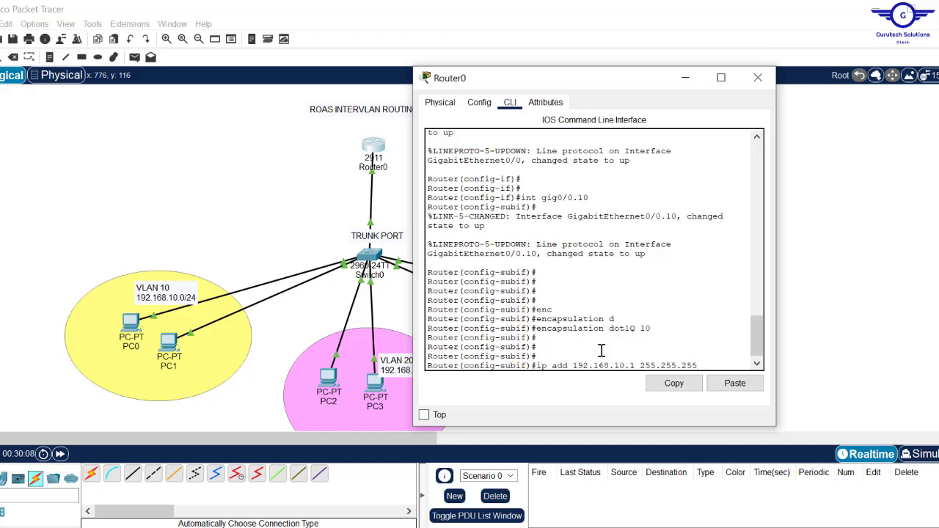
type(".0")
key("Return")
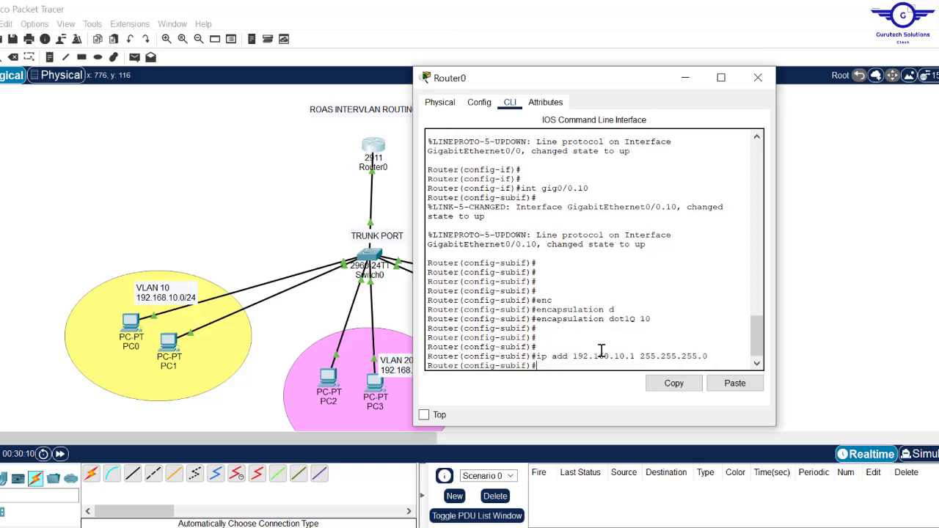
type("exit")
key("Return")
key("Return")
key("Return")
key("Return")
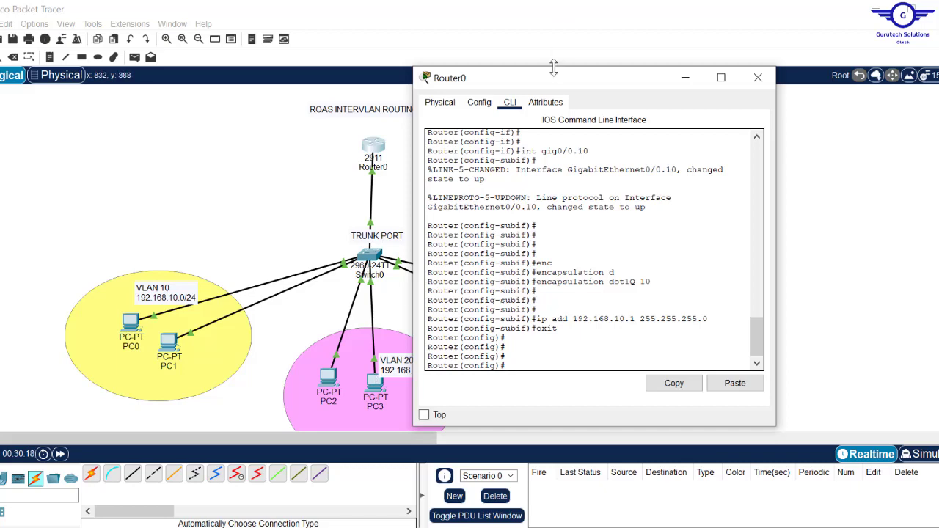
left_click_drag(558, 86, 642, 92)
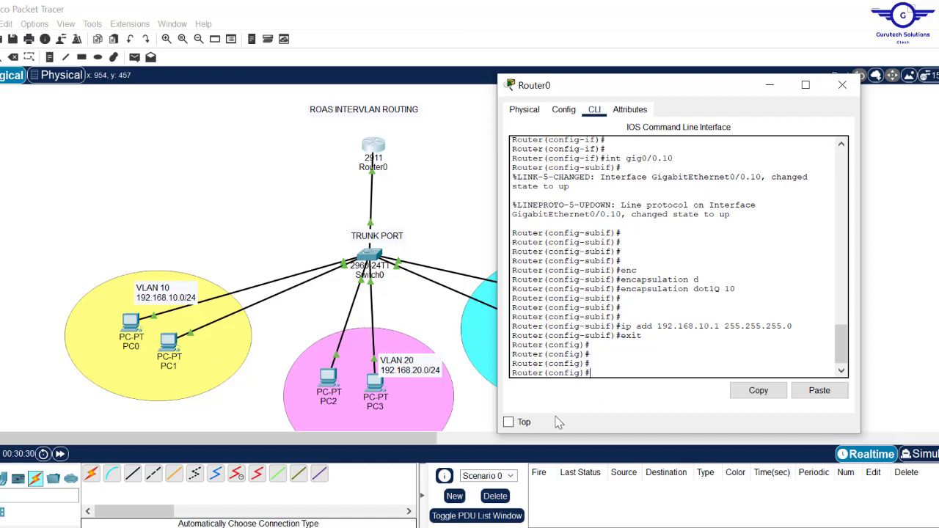
- Create subinterface Gig0/0.20 with encapsulation dot1Q 20
type("int gig0/0.20")
key("Return")
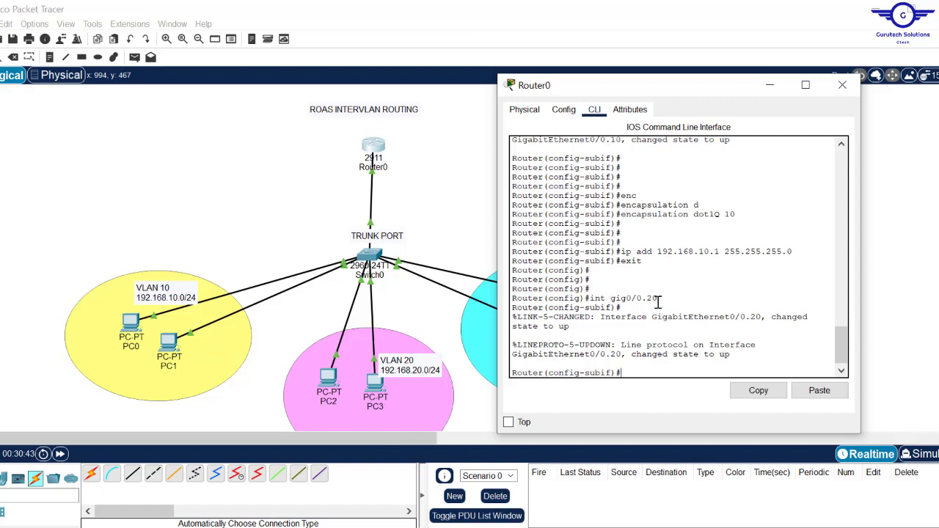
type("enc")
key("Tab")
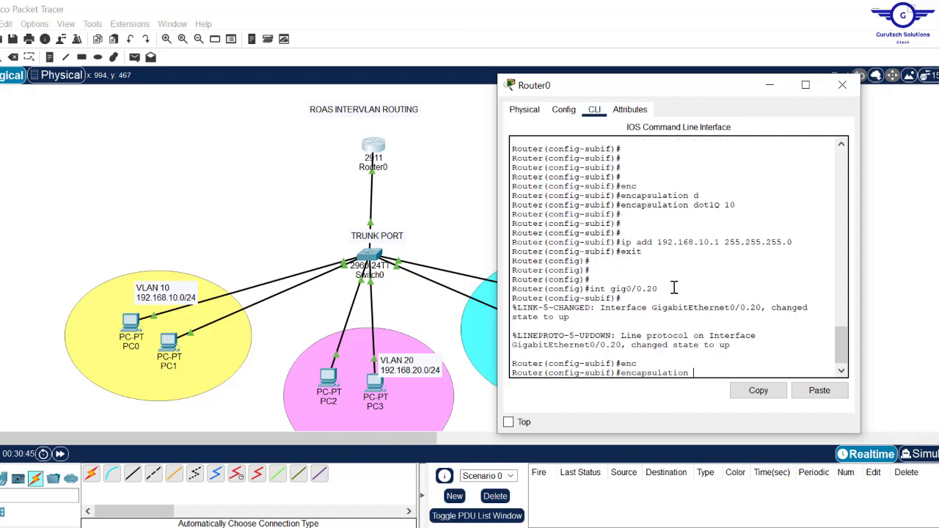
type("d")
key("Tab")
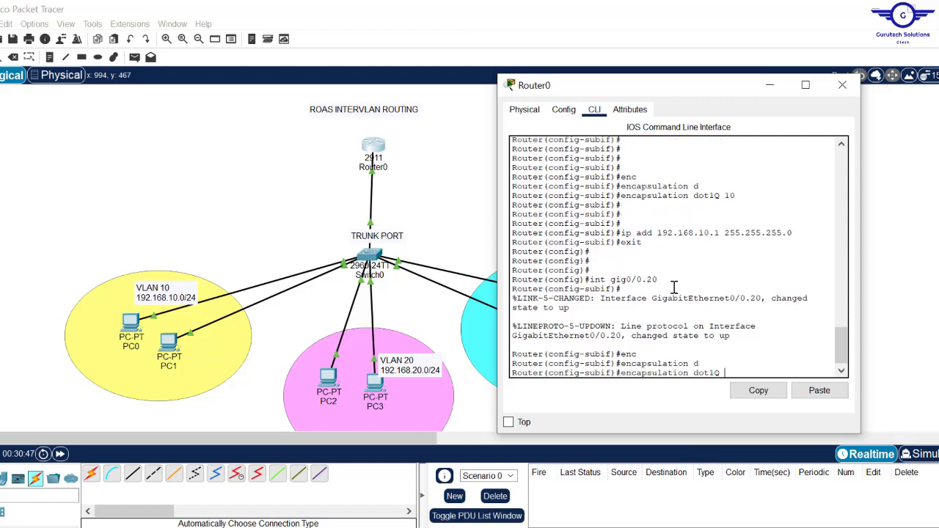
type("20")
left_click_drag(658, 280, 593, 280)
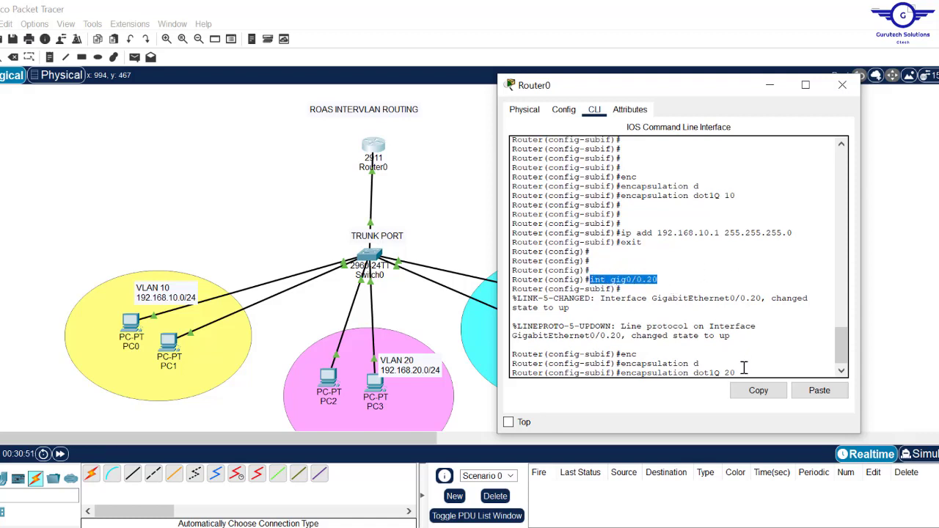
left_click_drag(738, 373, 631, 372)
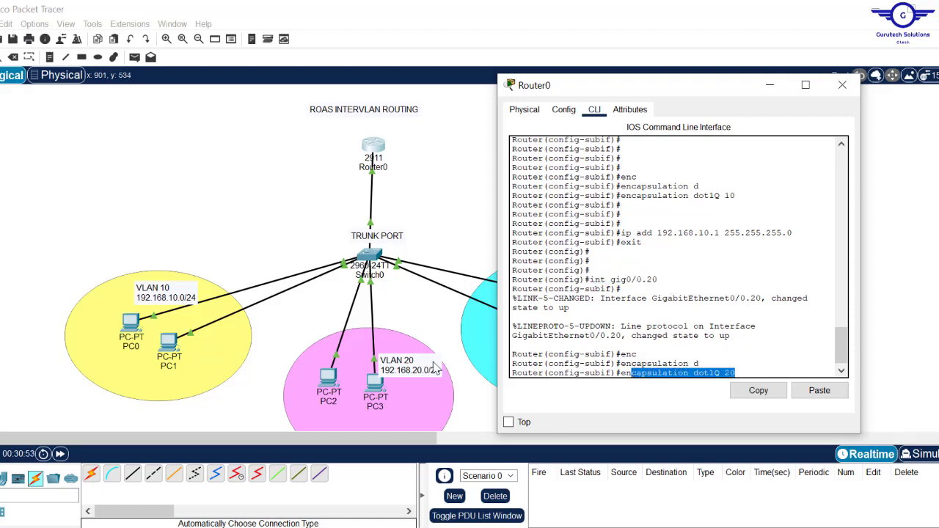
key("Return")
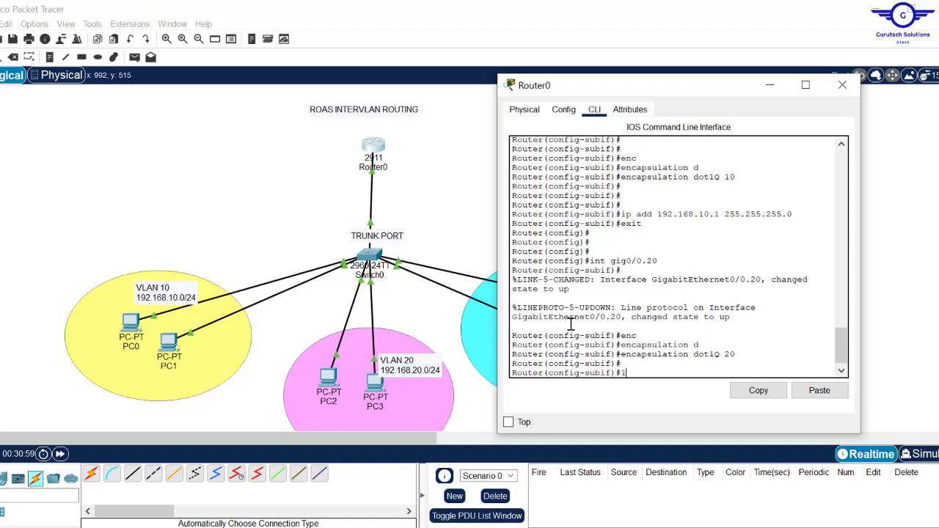
- Assign Gig0/0.20 the address 192.168.20.1 255.255.255.0 and exit the subinterface
type("ip add 192.168.20.1 255.255.")
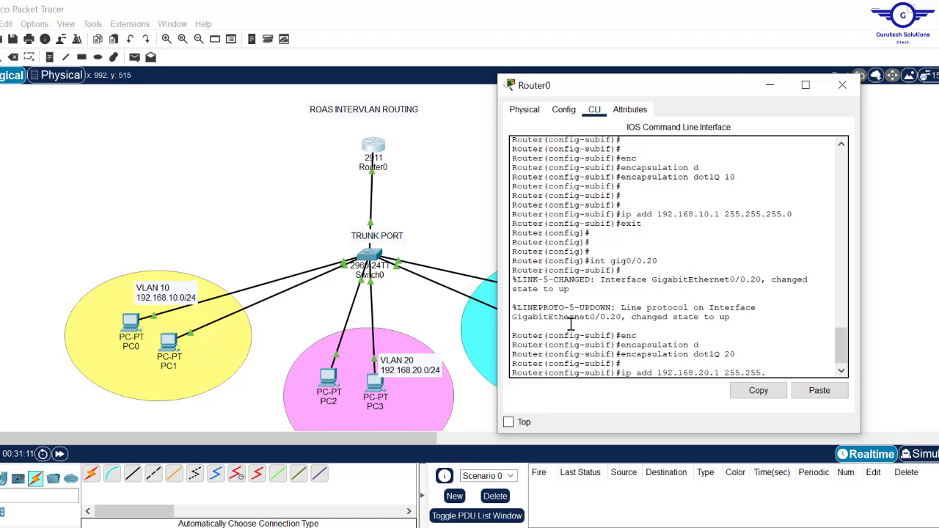
type("255.0")
key("Return")
type("exit")
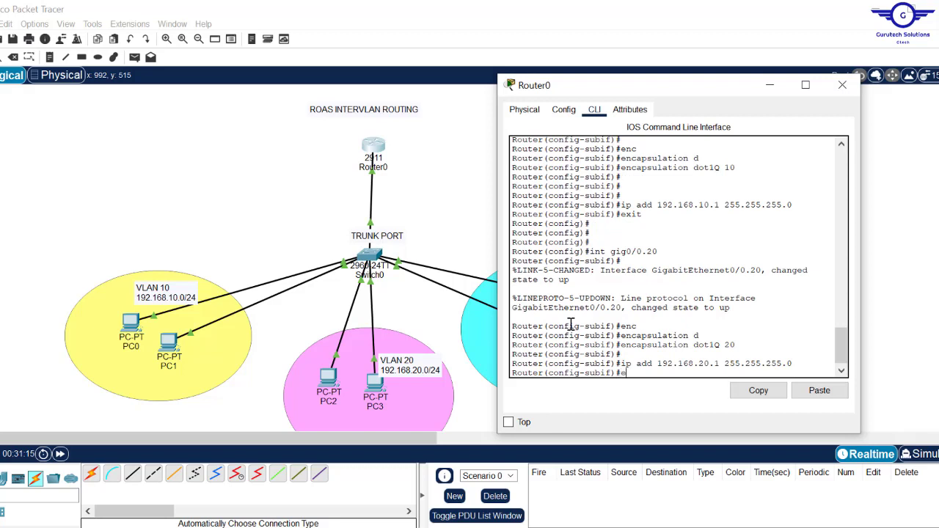
key("Return")
key("Return")
key("Return")
key("Return")
key("Return")
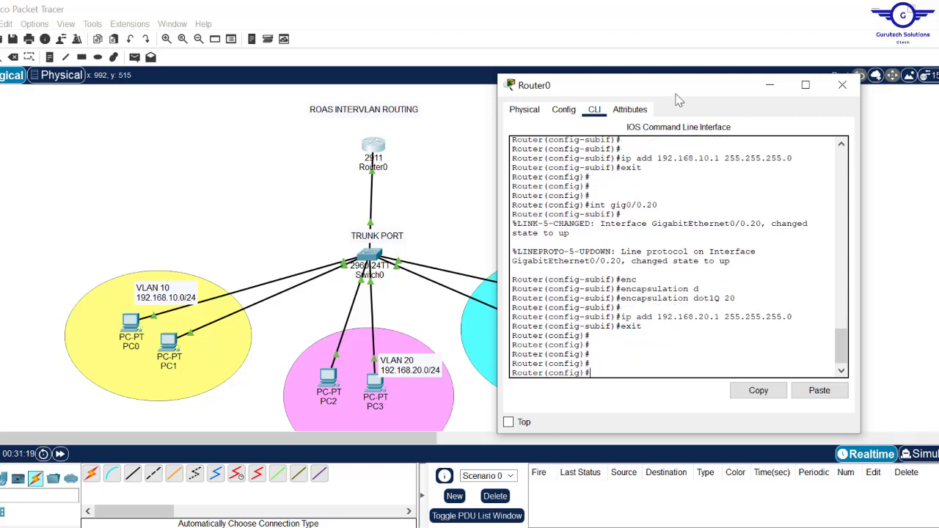
left_click_drag(672, 90, 314, 98)
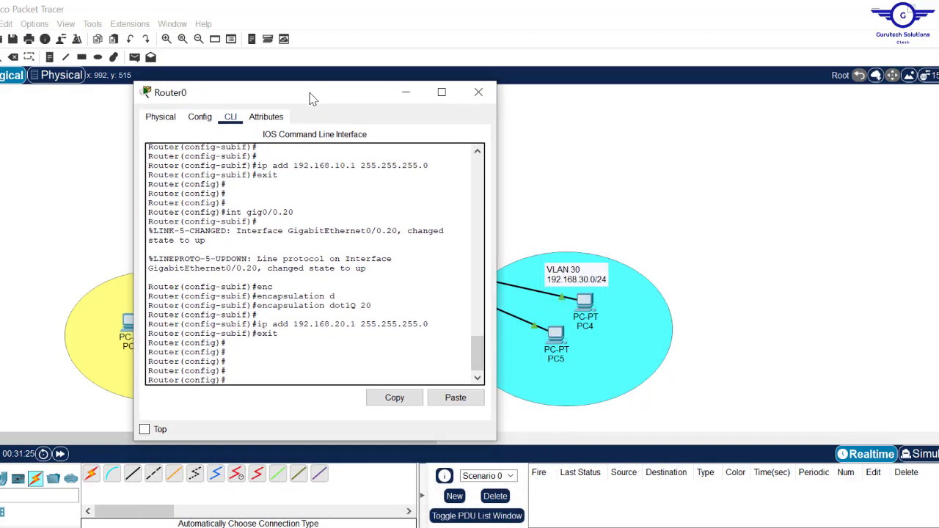
- Create subinterface Gig0/0.30 with encapsulation dot1Q 30
type("nt gig0/0")
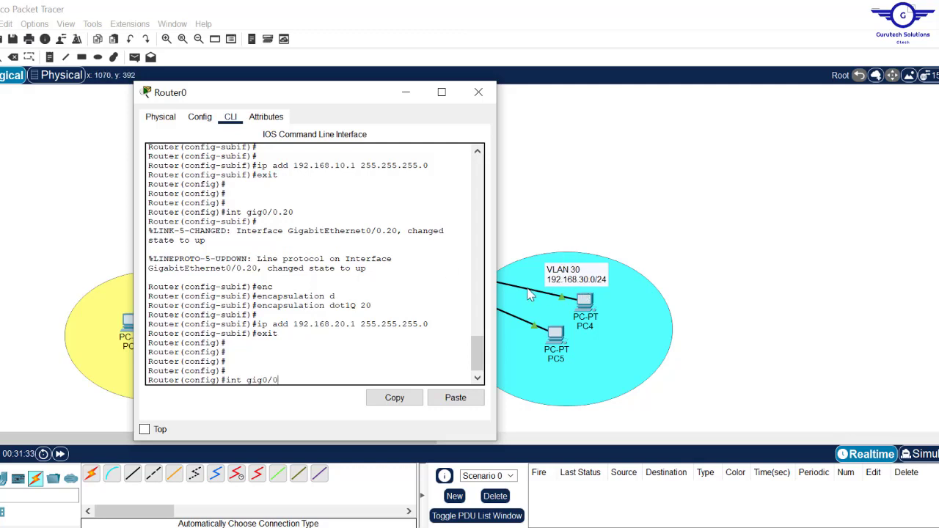
type(".30")
key("Return")
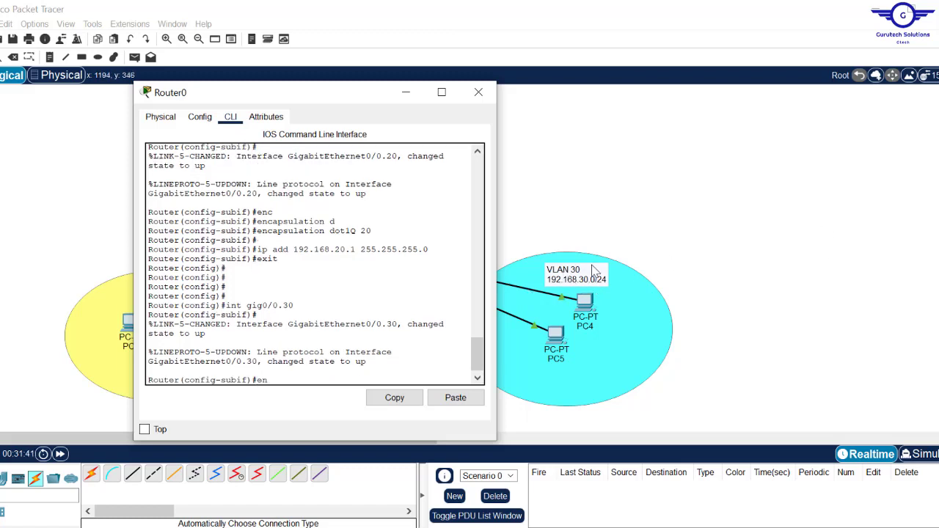
type("en")
key("Tab")
type("d")
key("Tab")
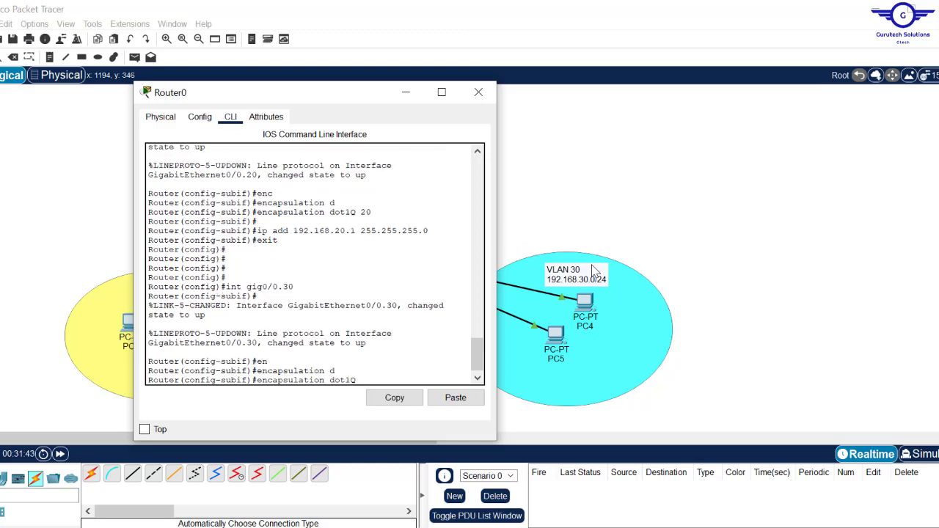
type("30")
key("Return")
- Assign Gig0/0.30 IP 192.168.30.1 255.255.255.0, exit, save with do wr, and close Router0
key("Return")
type("ig-subif)#i")
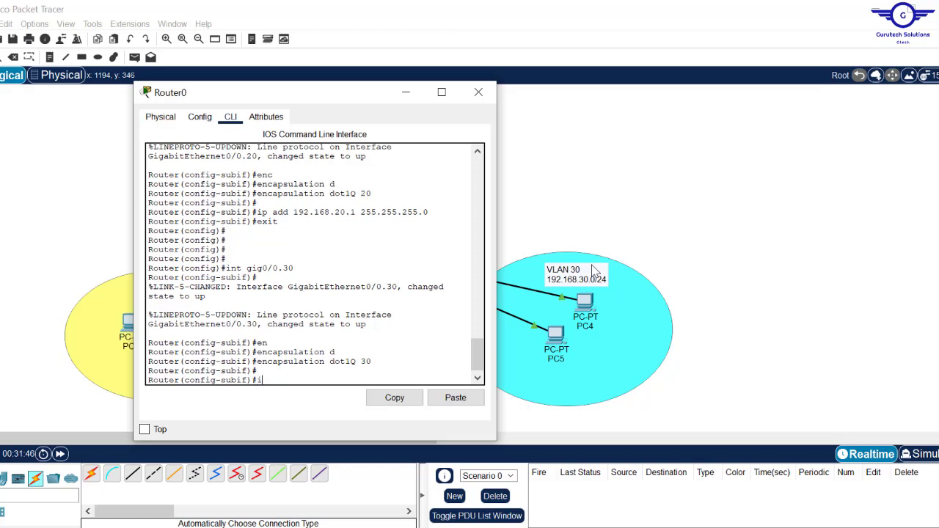
type("p add 192.168.30.1 255.255.255.0")
key("Return")
type("ex")
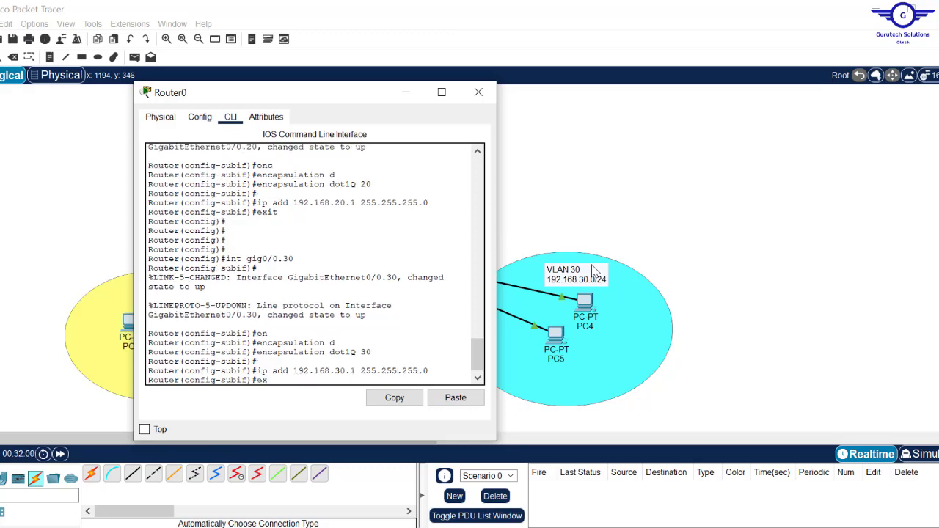
type("it")
key("Return")
key("Return")
key("Return")
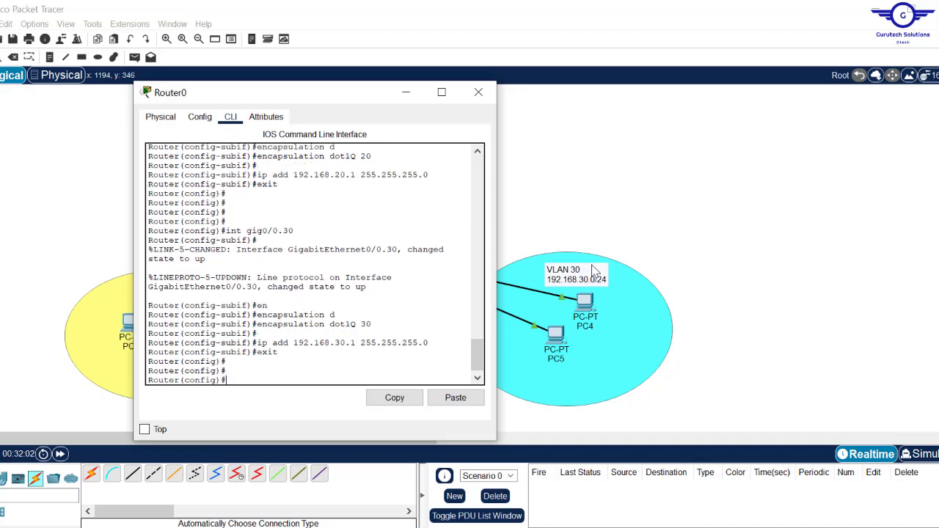
type("do wr")
key("Return")
left_click(479, 94)
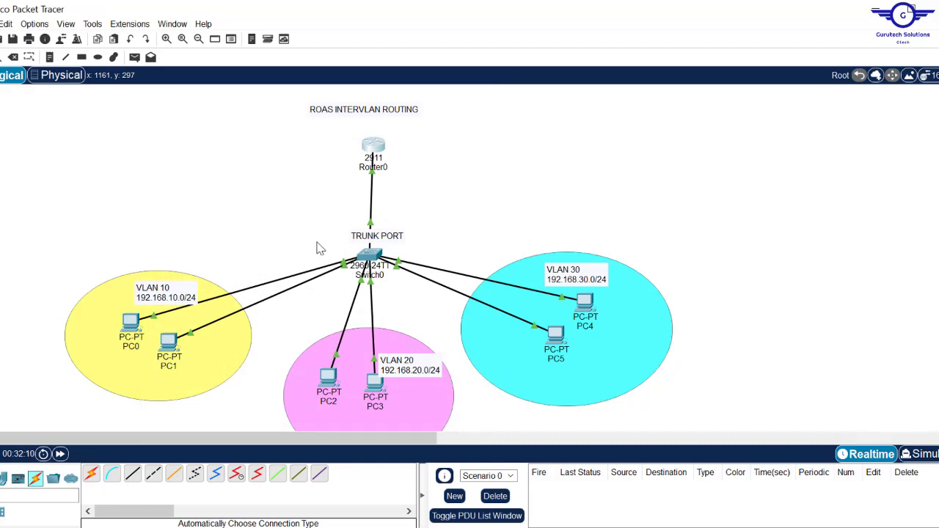
- From PC0's command prompt, ping 192.168.20.20 and 192.168.30.20, then close PC0's window
left_click(133, 325)
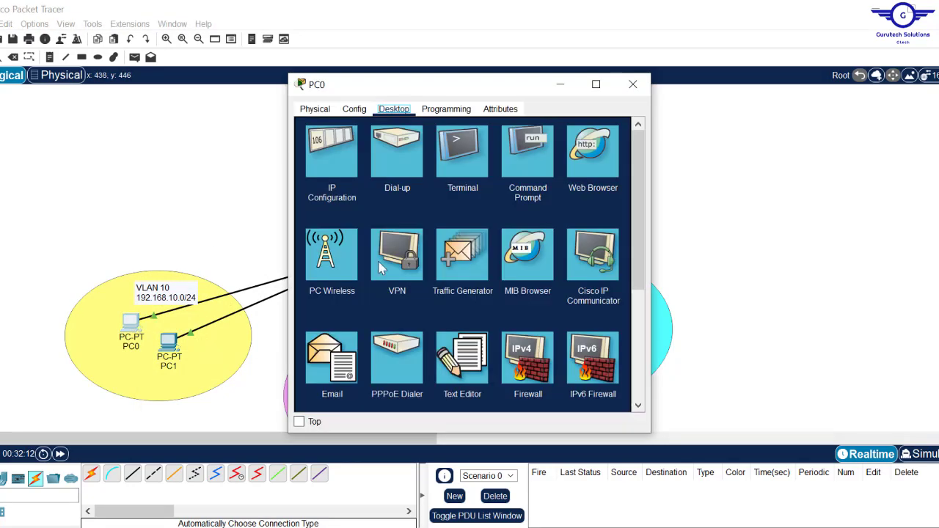
left_click(527, 153)
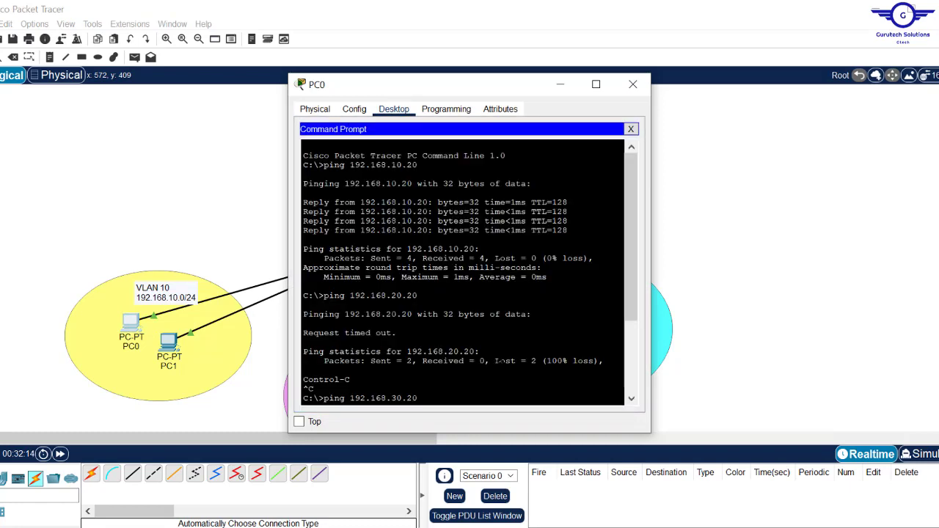
key("Return")
key("Return")
key("Return")
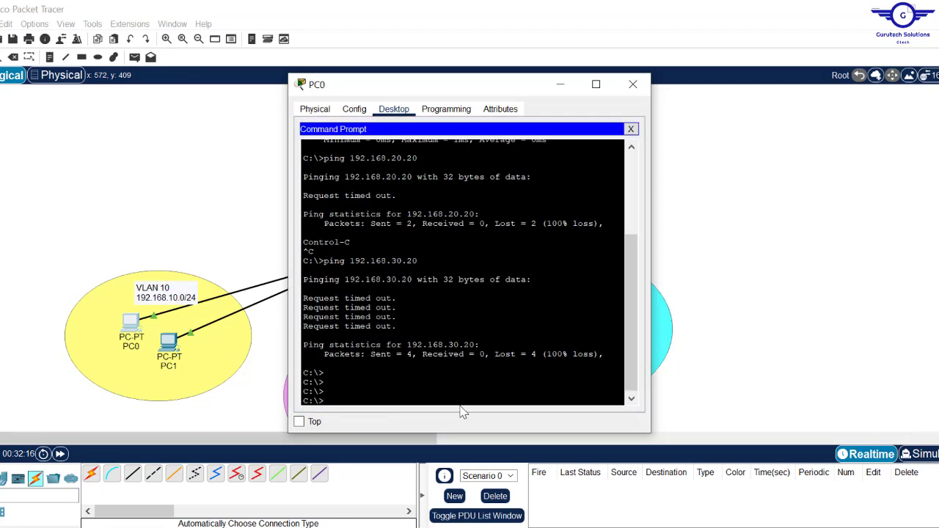
key("Up")
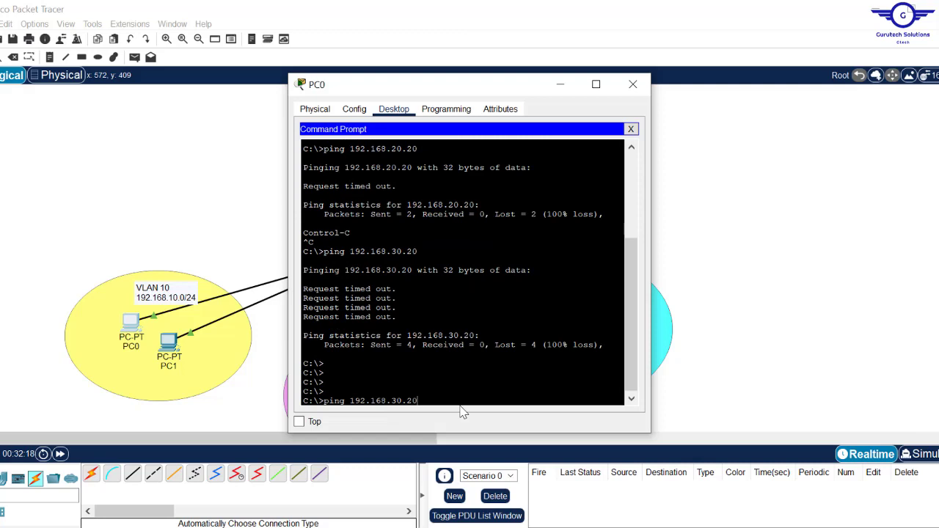
left_click_drag(630, 331, 630, 320)
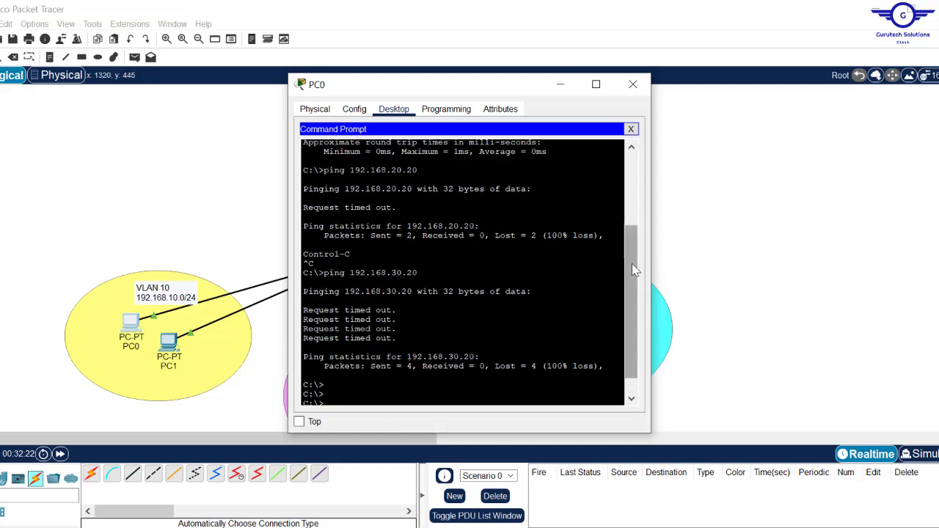
left_click_drag(632, 269, 619, 327)
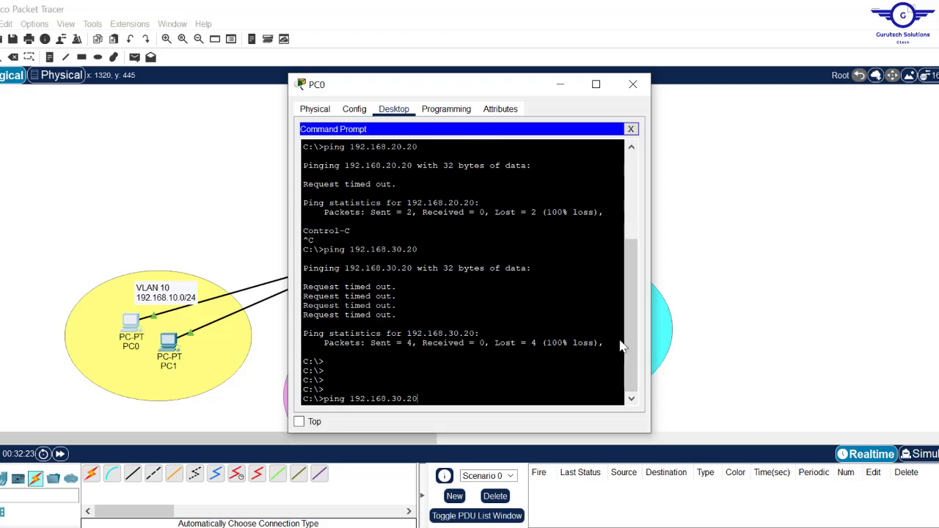
key("Return")
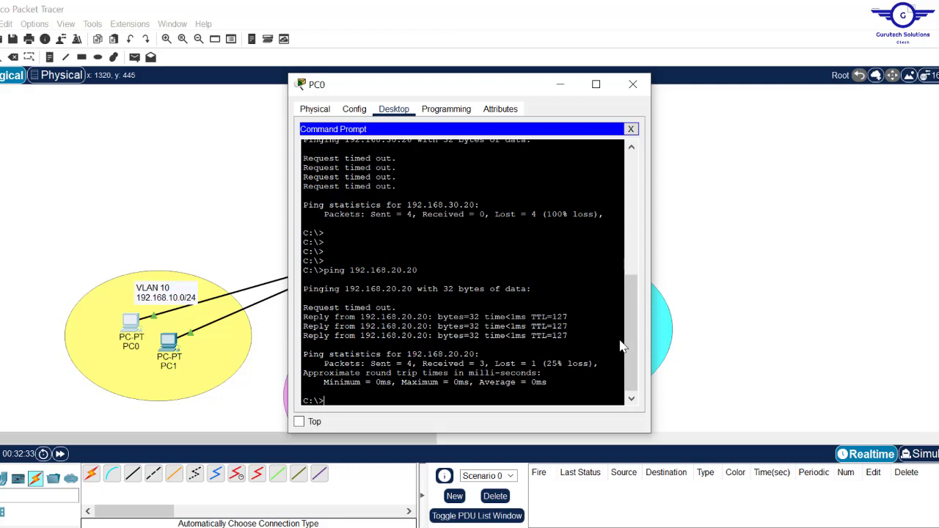
key("Up")
key("Return")
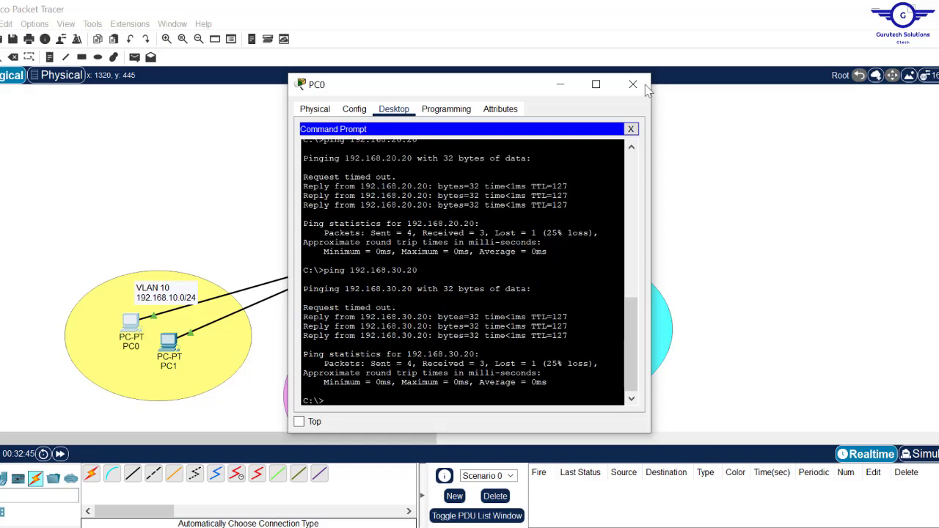
left_click(633, 84)
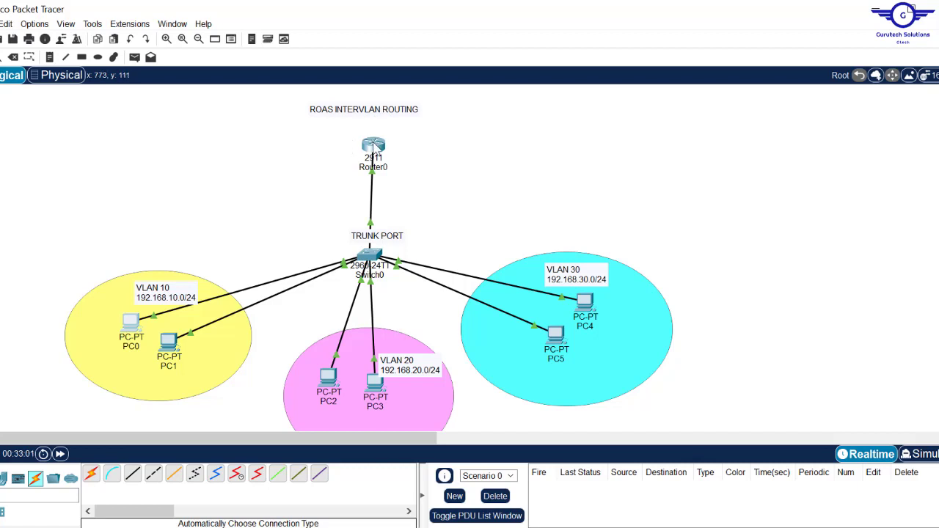
- Show Router0's port summary with Gig0/0.10, .20 and .30 up on 192.168.10.1, 20.1 and 30.1
mouse_move(375, 153)
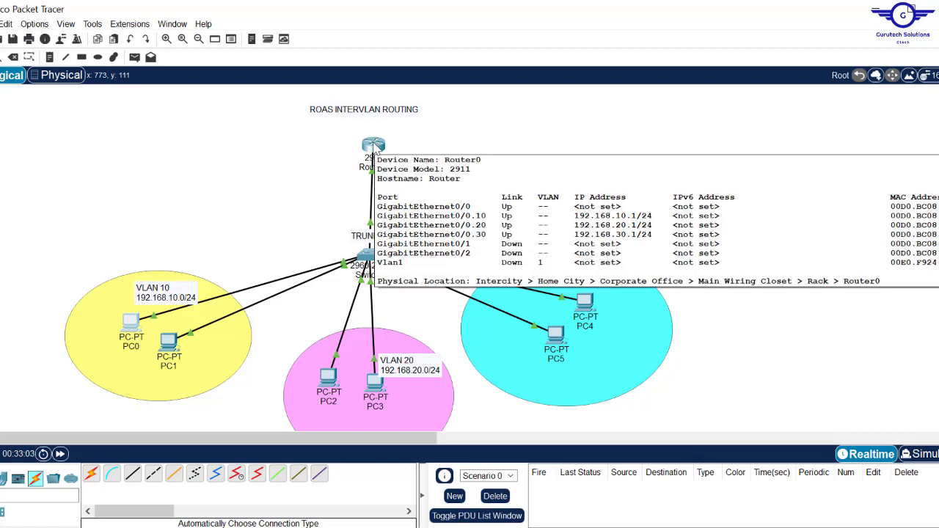
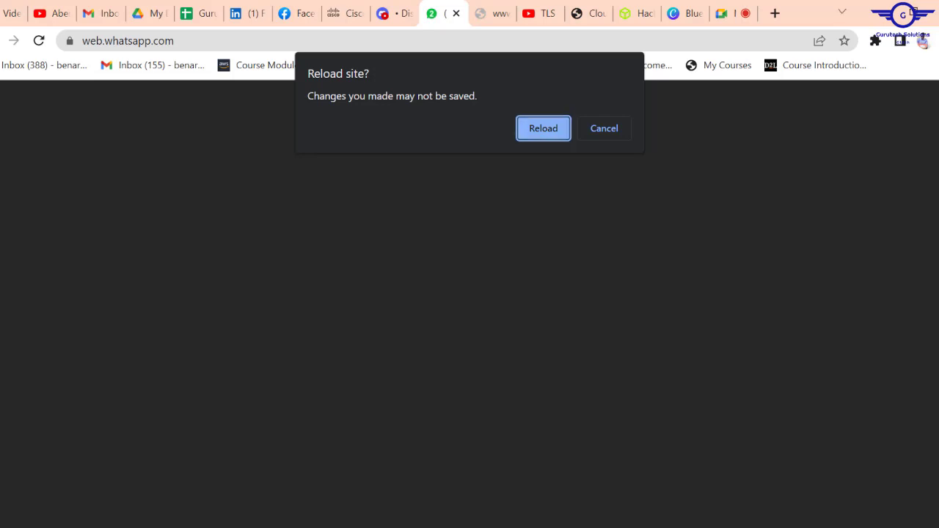
- Dismiss Chrome's 'Reload site?' warning on the WhatsApp Web tab
left_click(603, 130)
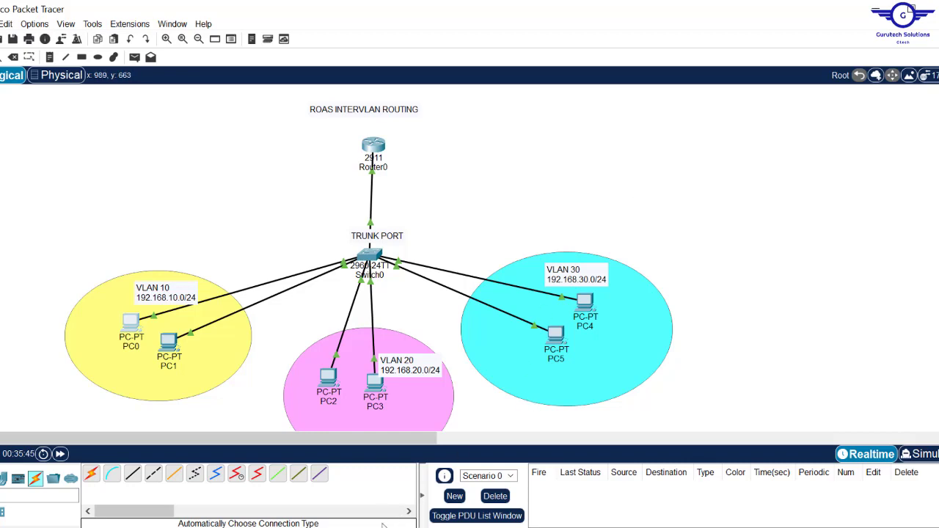
- Bring up PowerPoint's Routing2.pptx Inter-VLAN Routing slide comparing ROAS with SVI
key("alt+Tab")
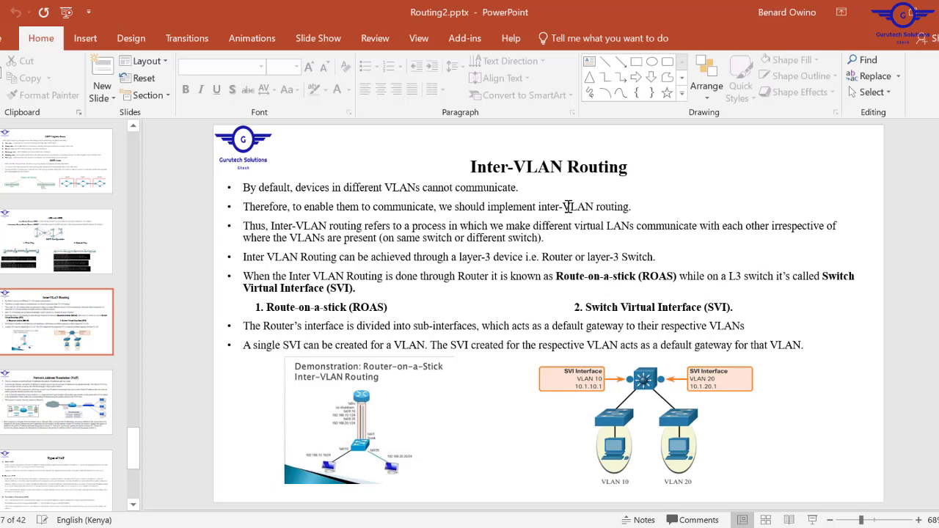
left_click(726, 275)
left_click_drag(724, 276, 762, 276)
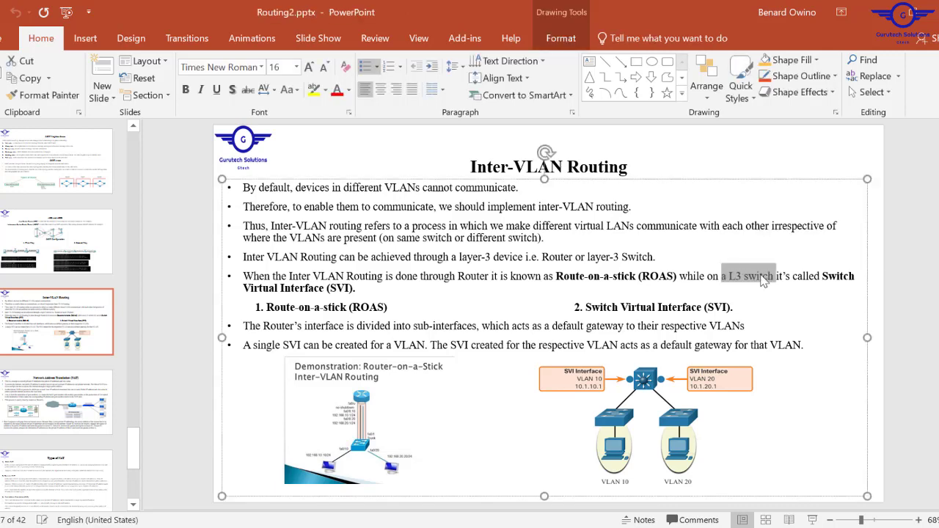
left_click(761, 278)
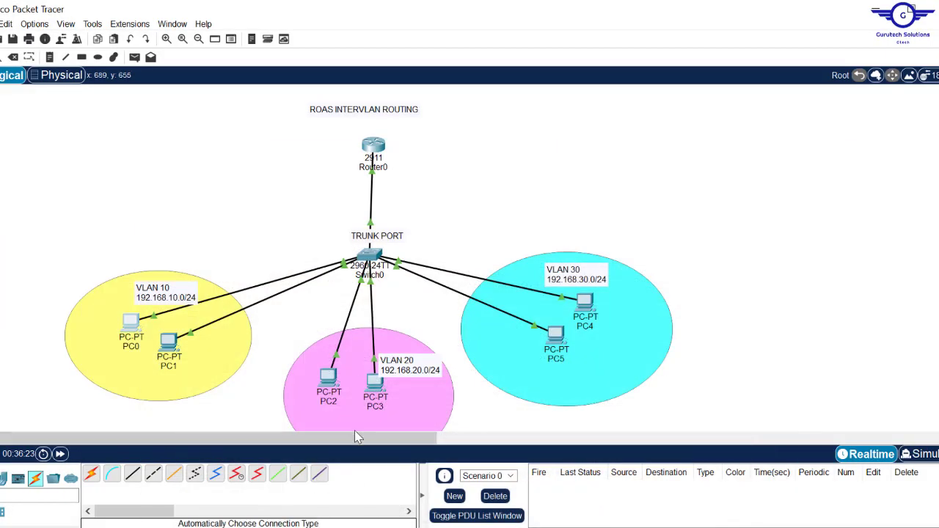
- Clear canvas space and place the first 2960-24TT switch, Switch1
left_click_drag(355, 436, 675, 465)
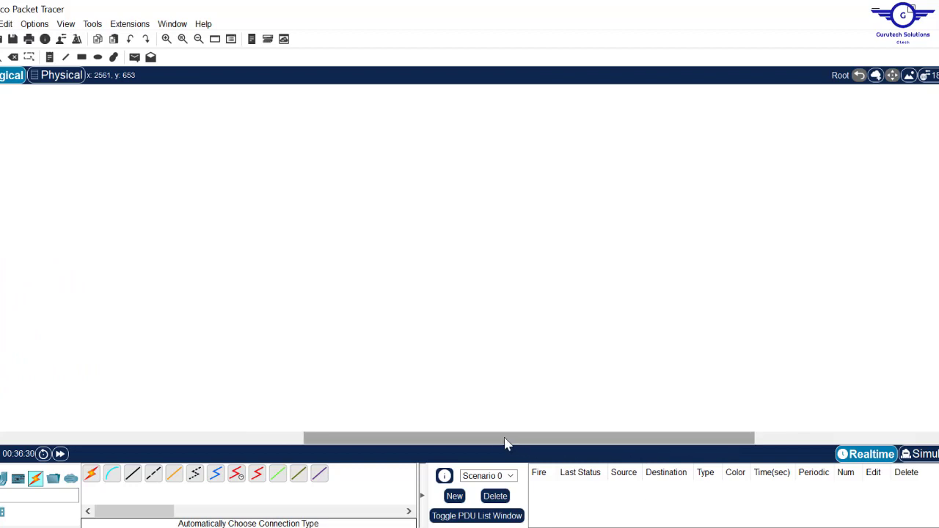
left_click_drag(506, 444, 189, 443)
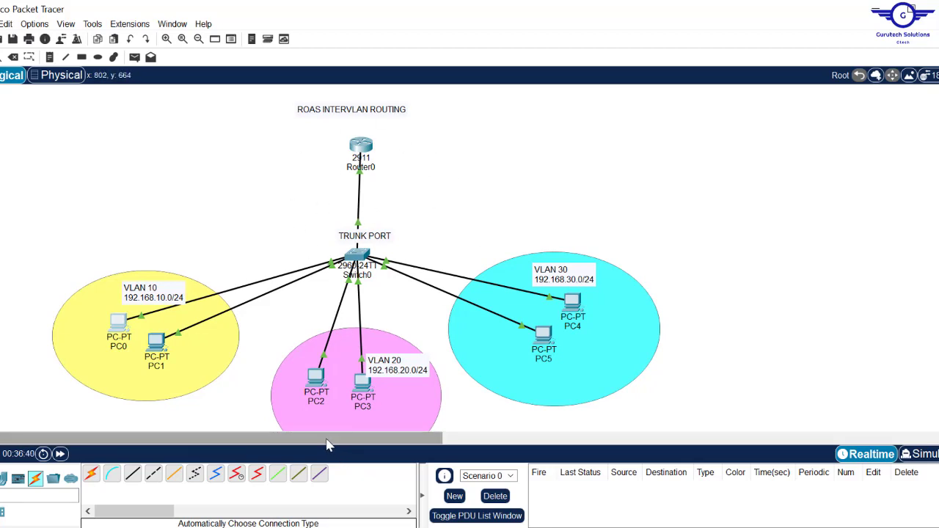
left_click_drag(336, 439, 638, 439)
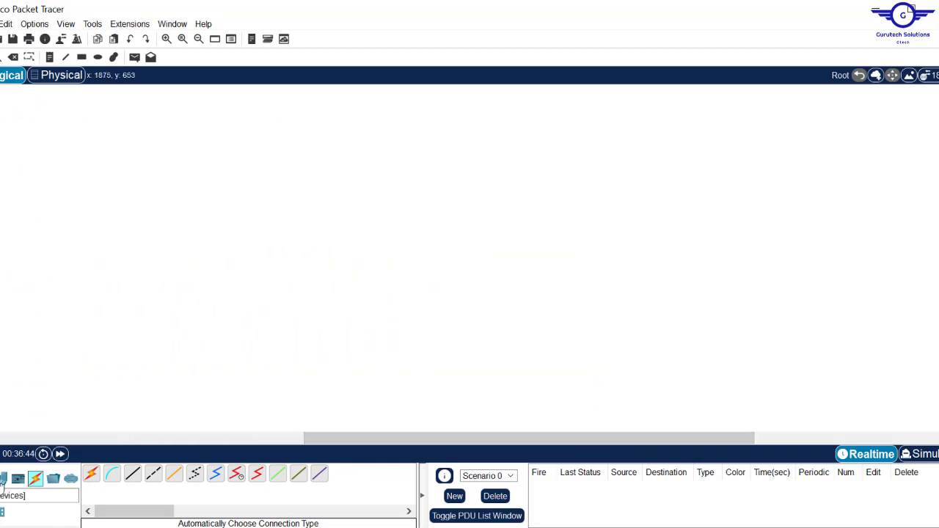
left_click_drag(350, 443, 367, 446)
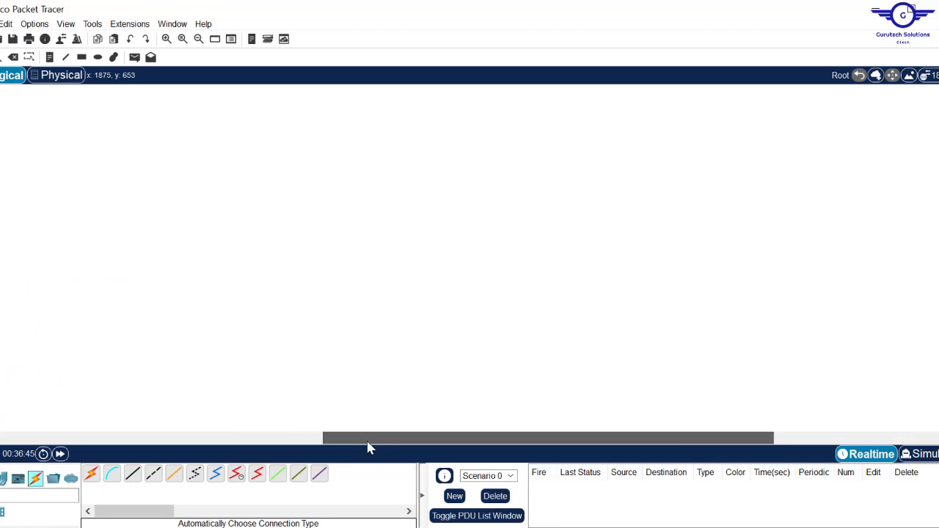
left_click(4, 481)
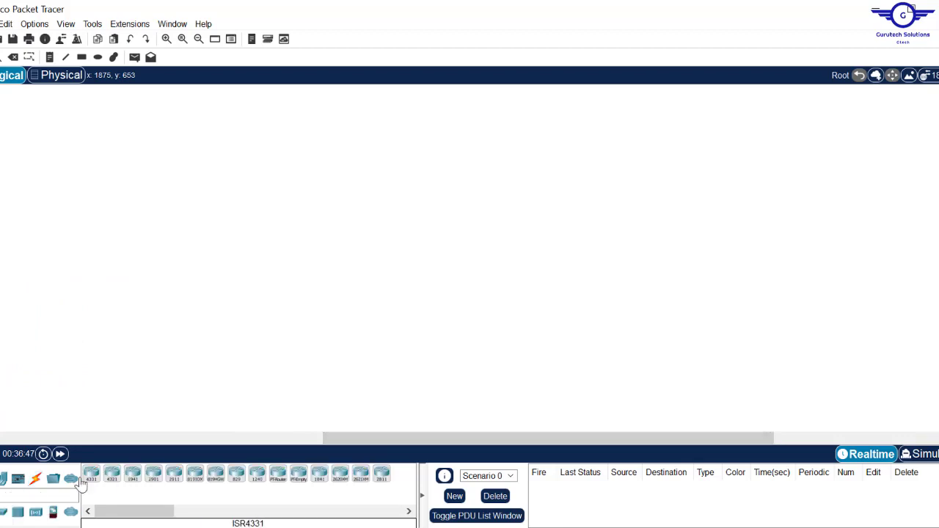
left_click(18, 479)
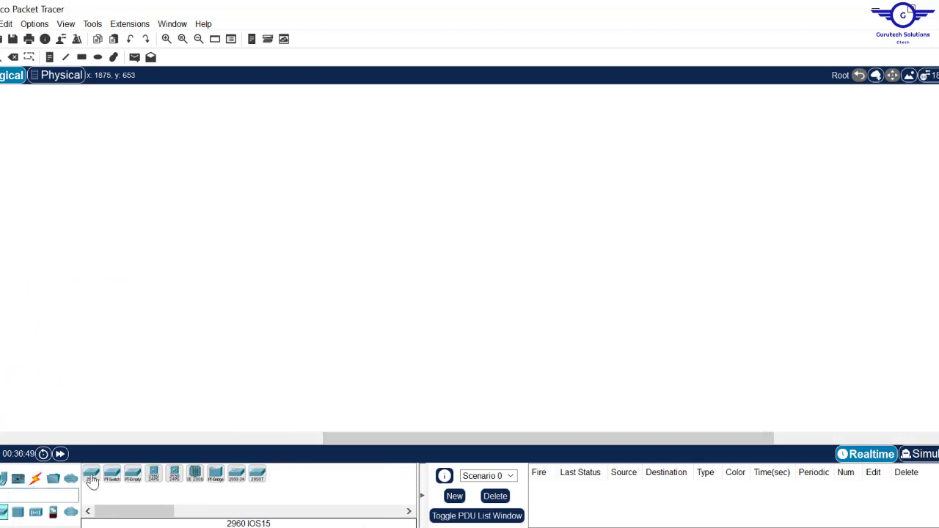
left_click_drag(91, 473, 359, 296)
left_click(359, 295)
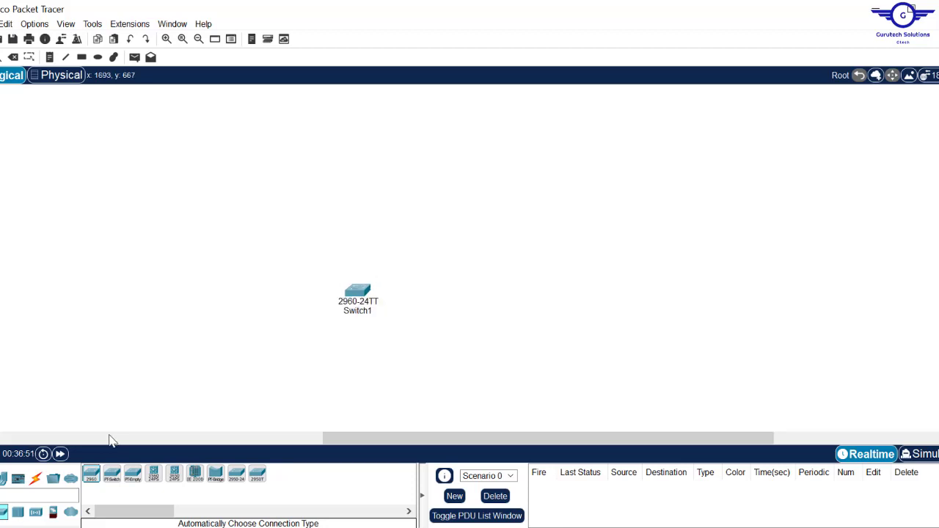
- Add Switch2 and Switch3 to the right of Switch1 and line all three up
left_click(91, 473)
left_click(565, 306)
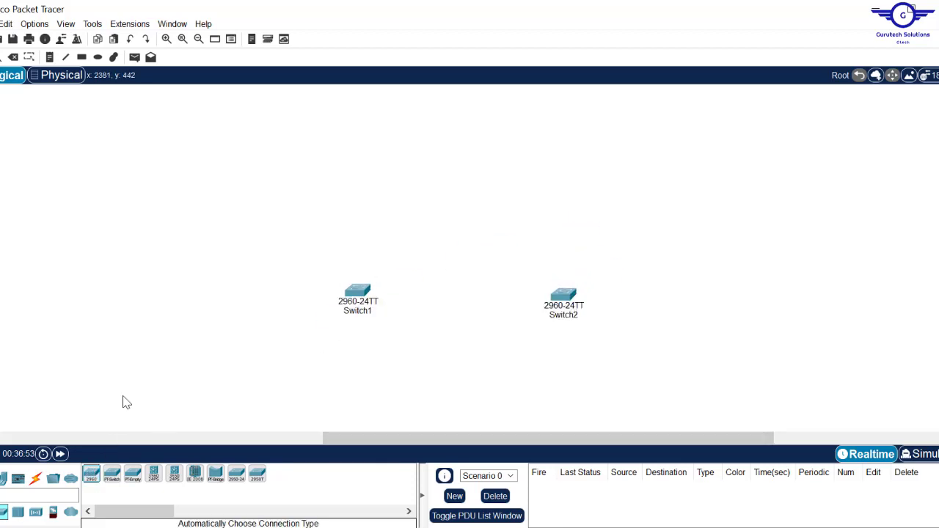
left_click_drag(571, 308, 528, 311)
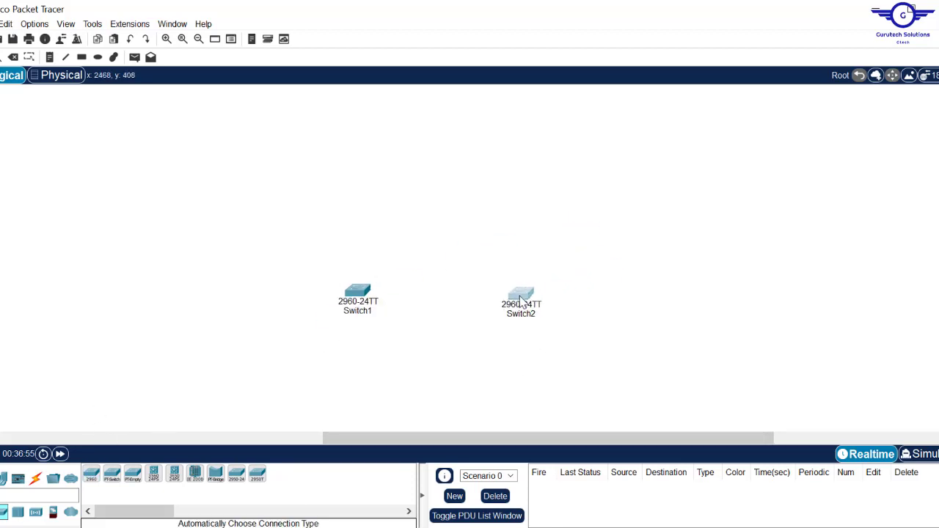
left_click(91, 473)
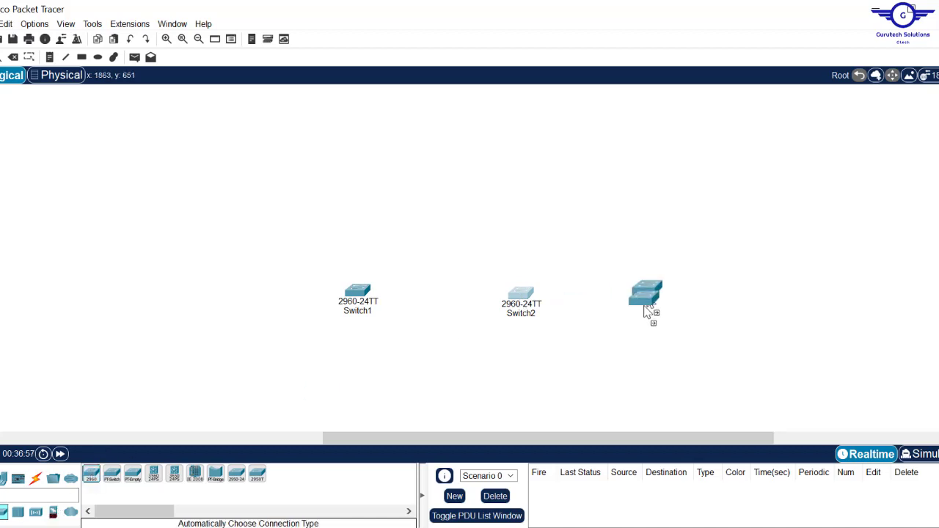
left_click(681, 297)
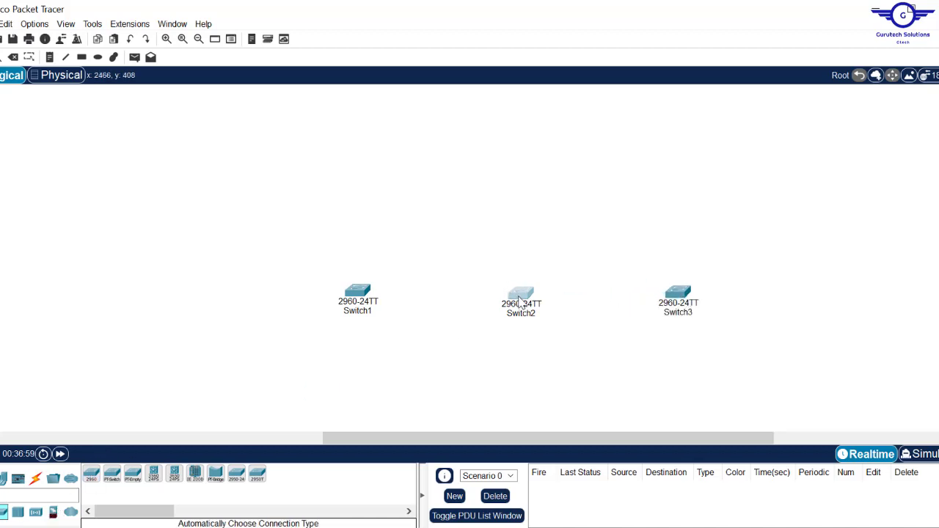
left_click_drag(520, 301, 519, 294)
left_click_drag(676, 295, 672, 288)
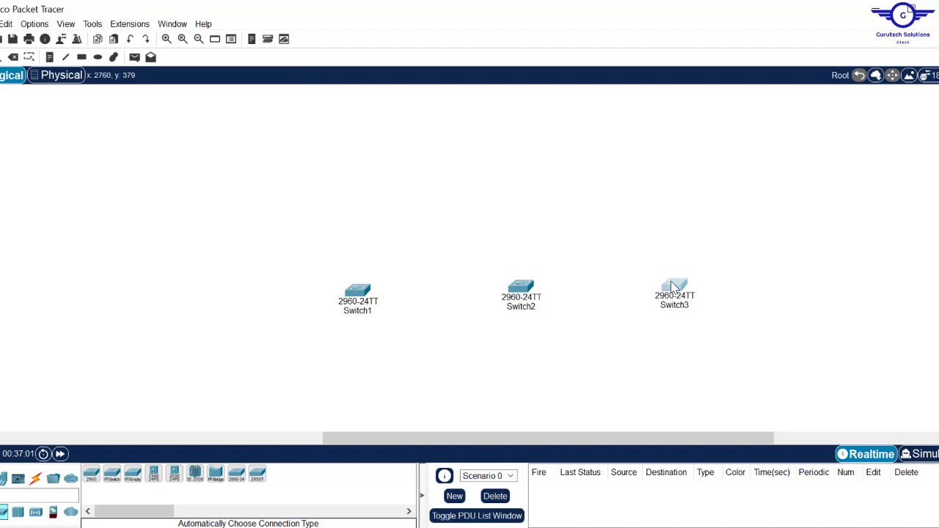
left_click(289, 324)
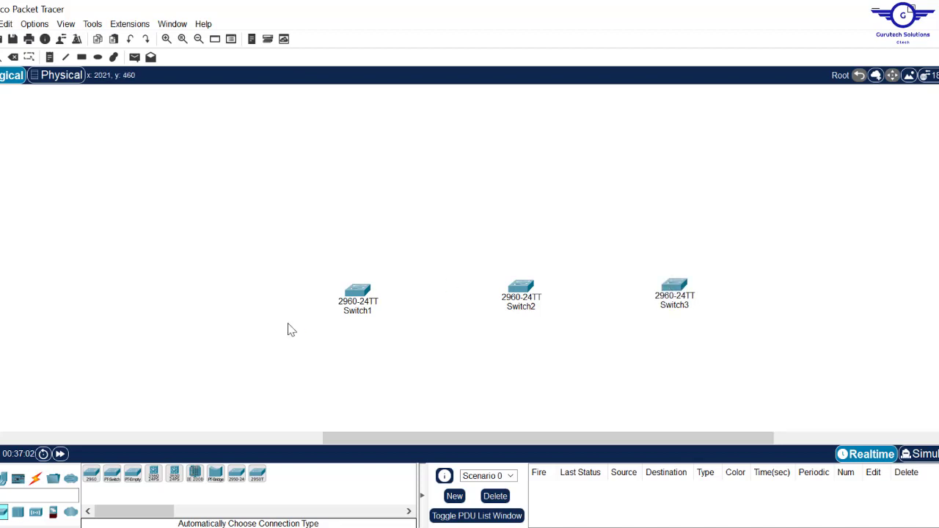
- Place the 3650-24PS multilayer switch above the three 2960 switches
left_click(176, 477)
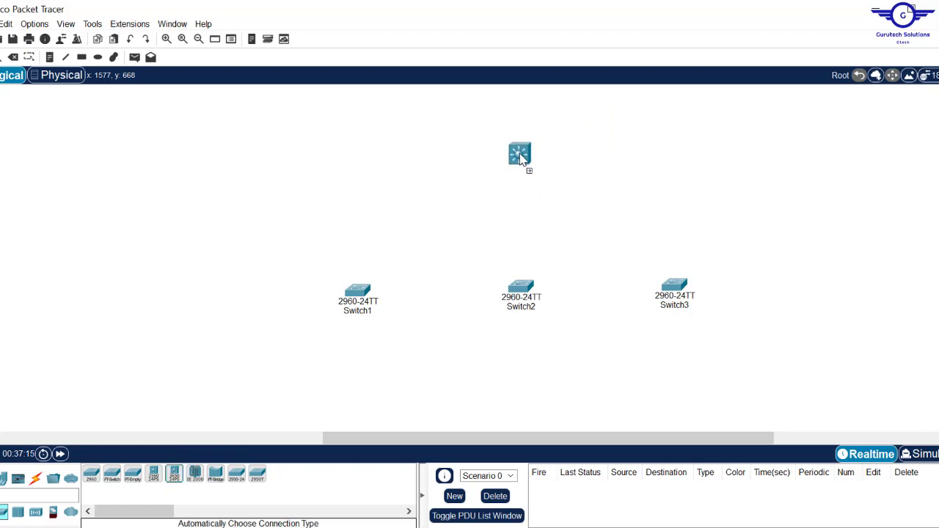
left_click(520, 158)
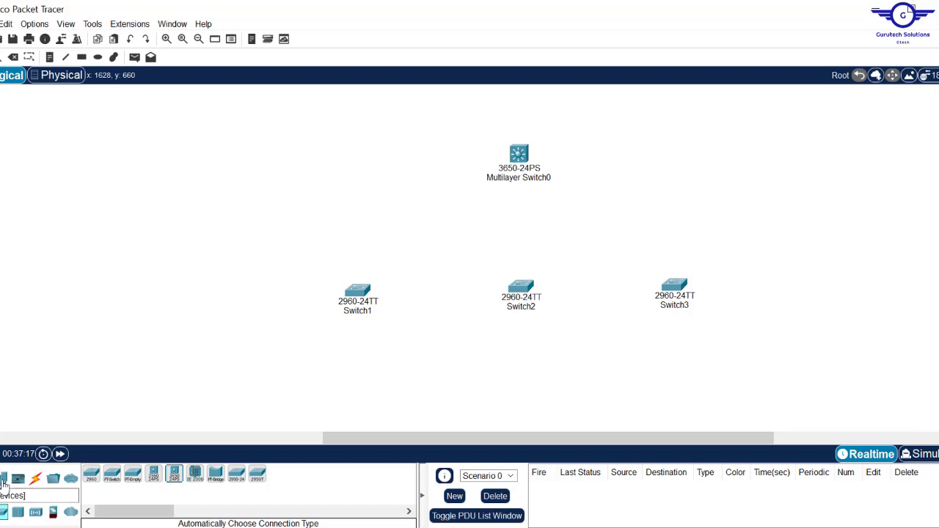
left_click_drag(357, 439, 11, 445)
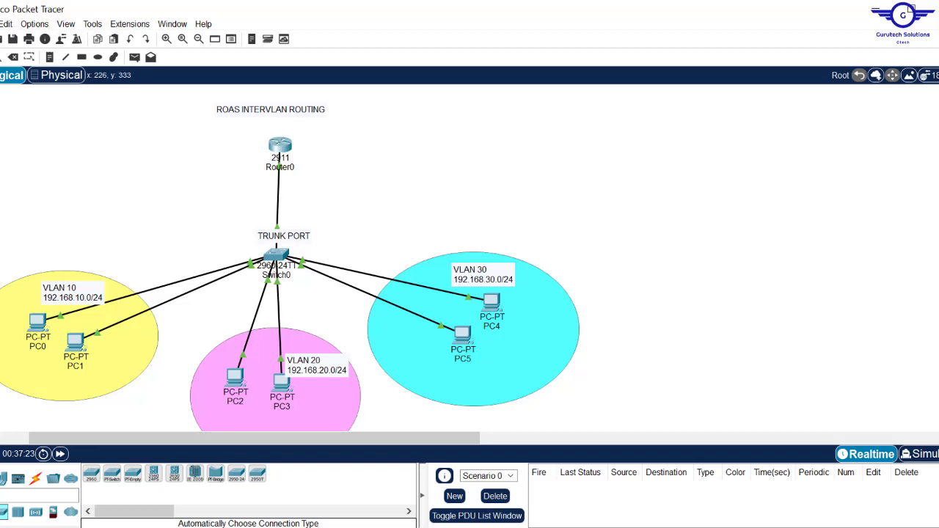
- Paste a first copy of the VLAN topology, then delete the pasted duplicate devices and links
left_click_drag(2, 252, 603, 434)
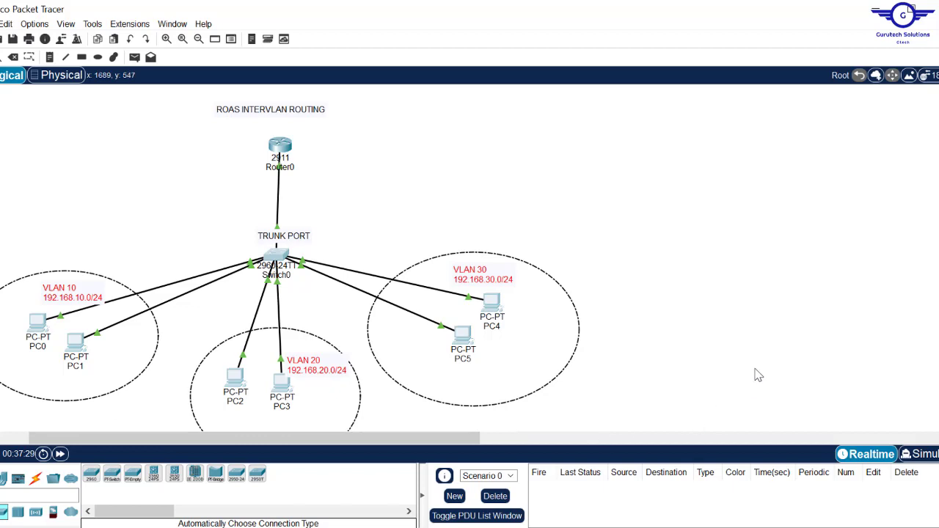
key("ctrl+v")
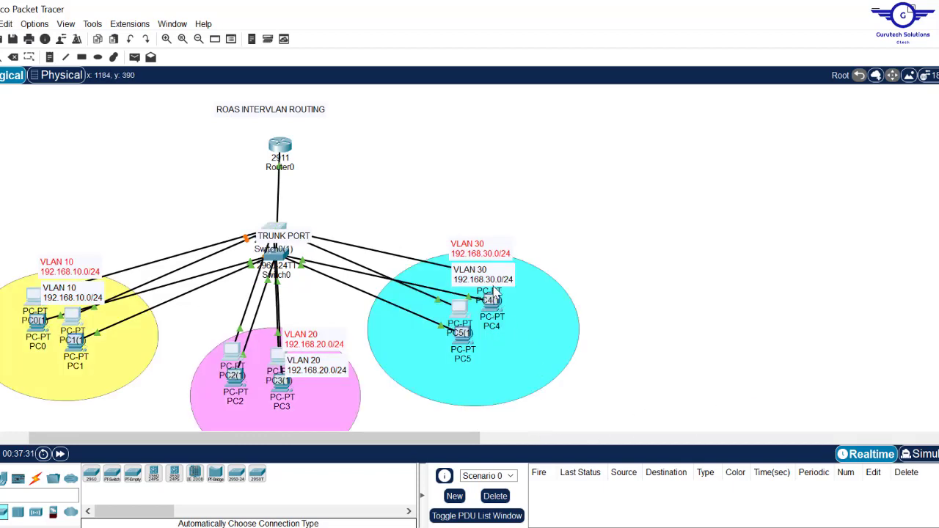
left_click_drag(477, 278, 641, 296)
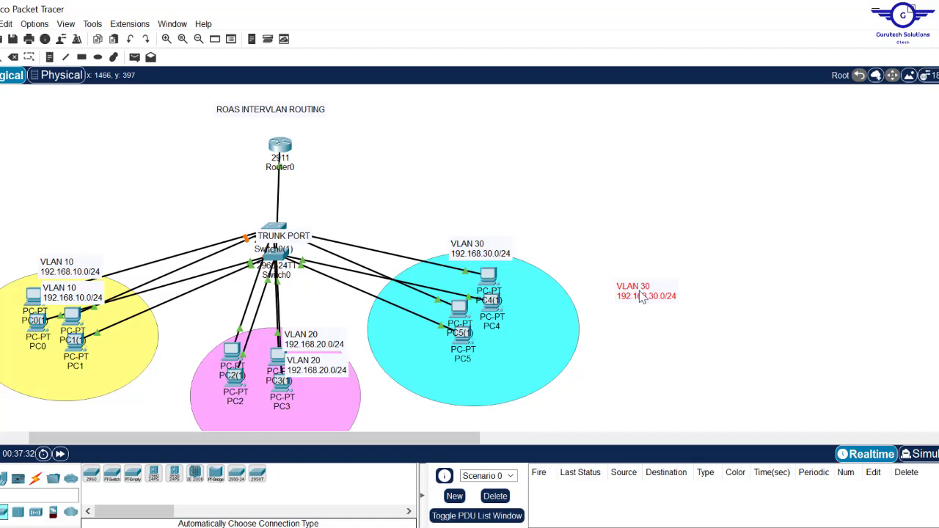
key("Delete")
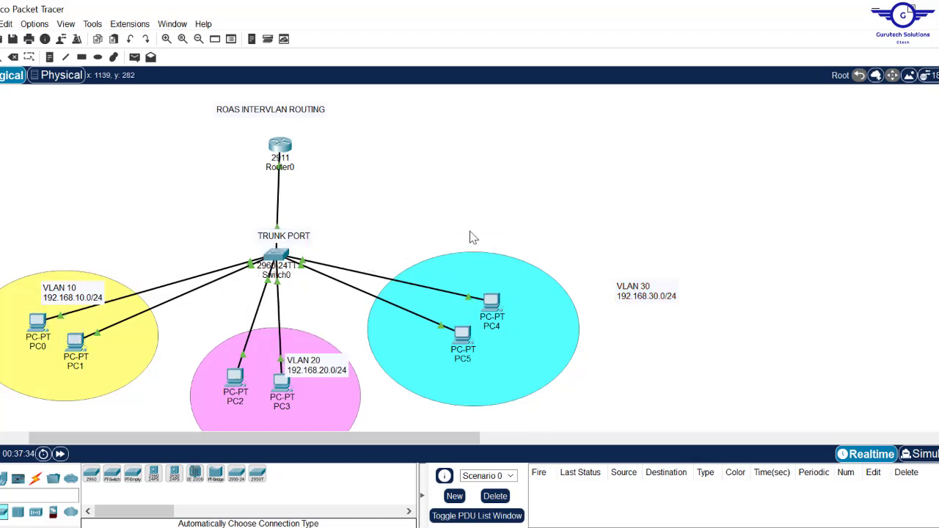
- Move Switch0 under Router0 and paste copies of the VLAN circles, labels and PCs beside the new switches
left_click_drag(276, 257, 270, 199)
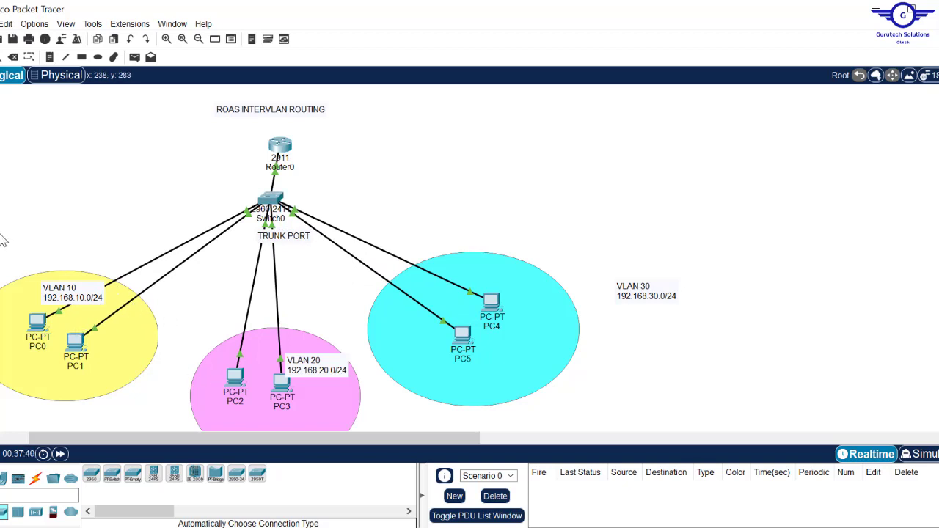
left_click_drag(2, 244, 619, 439)
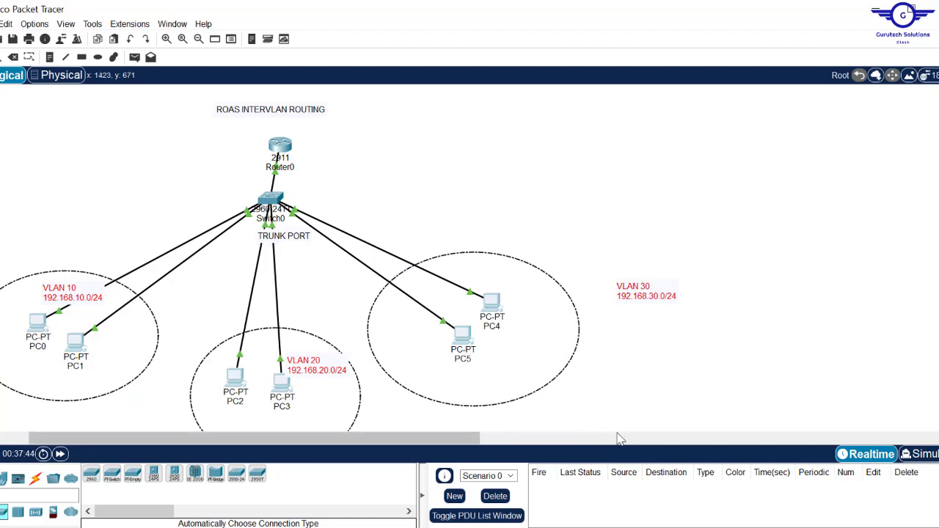
key("ctrl+v")
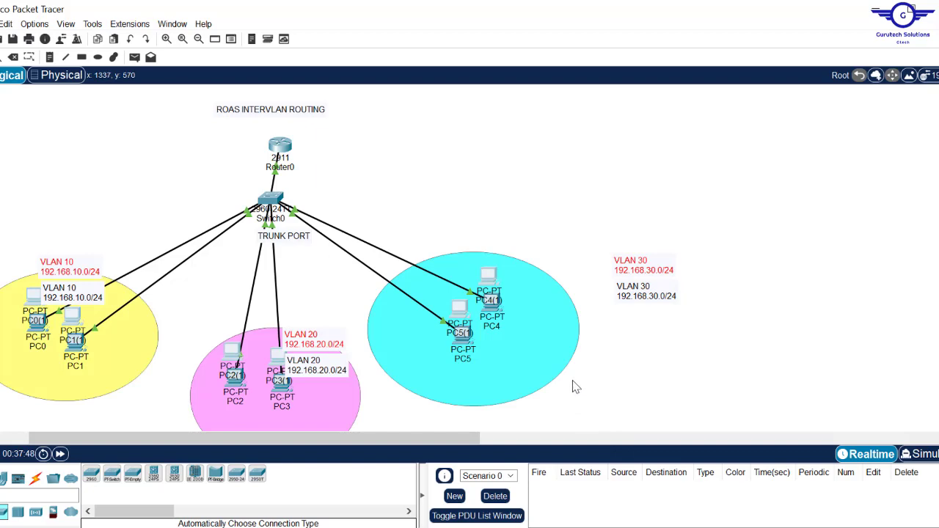
left_click_drag(492, 279, 909, 348)
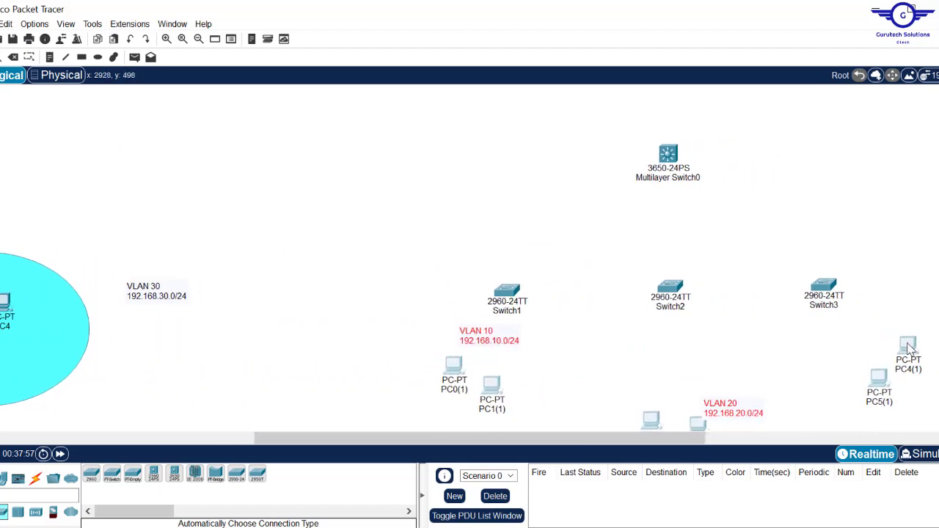
- Move the VLAN 30 label right and start positioning PC0(1), PC1(1) and the VLAN 10 note
left_click_drag(188, 302, 938, 323)
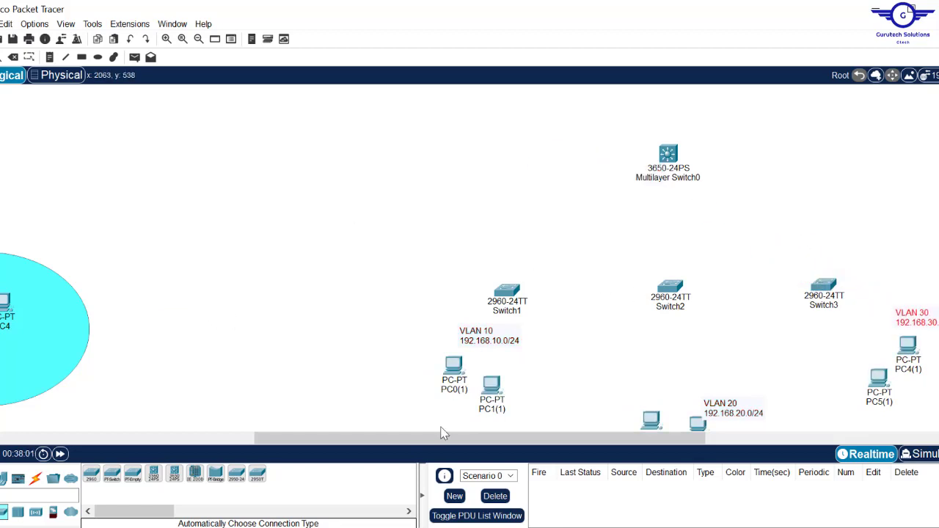
scroll(408, 311, "down", 2)
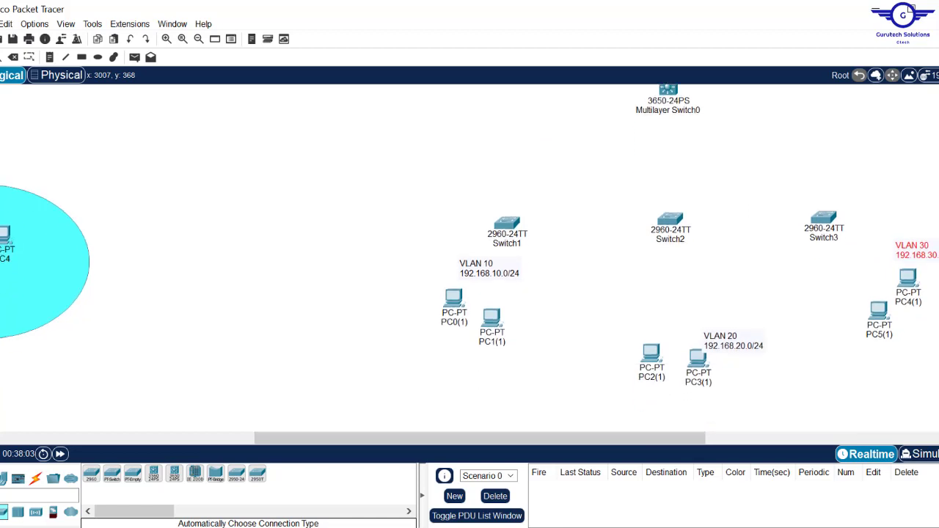
left_click_drag(443, 276, 404, 322)
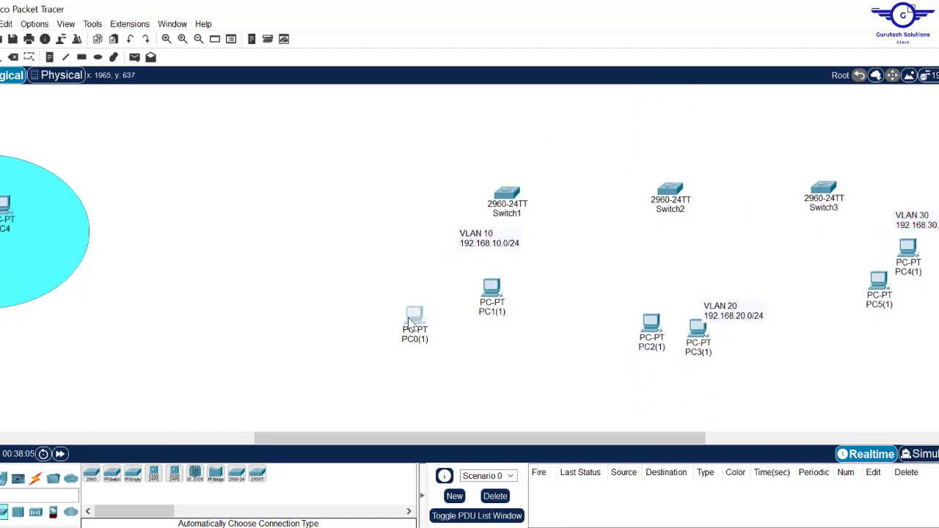
left_click(489, 311)
left_click_drag(488, 310, 487, 333)
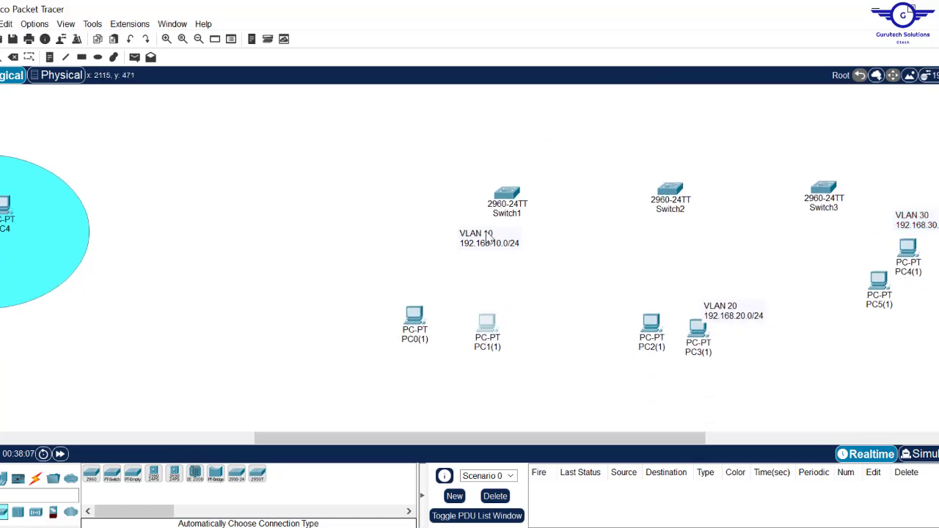
left_click_drag(490, 240, 461, 269)
left_click_drag(360, 434, 492, 450)
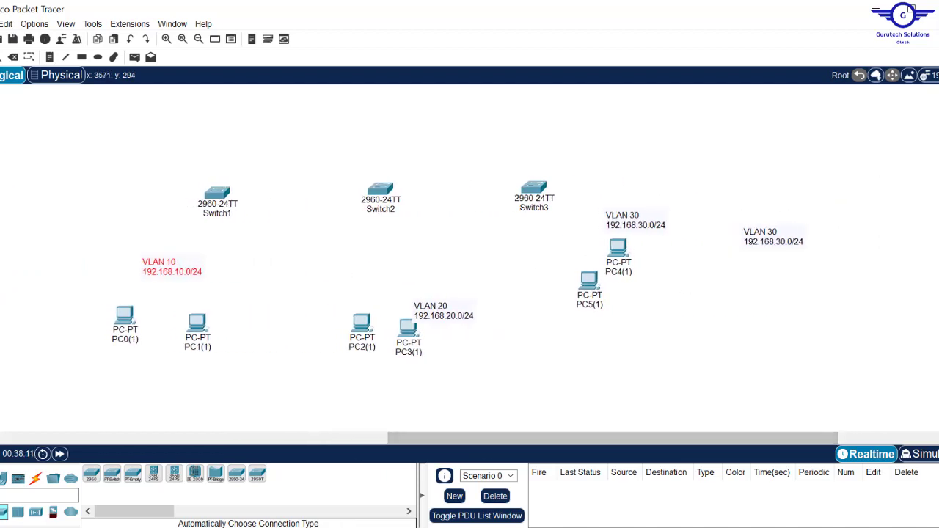
- Line up PC0(1) and PC1(1) under the VLAN 10 note, and PC2(1) and PC3(1) under VLAN 20
scroll(470, 257, "up", 3)
scroll(470, 257, "down", 1)
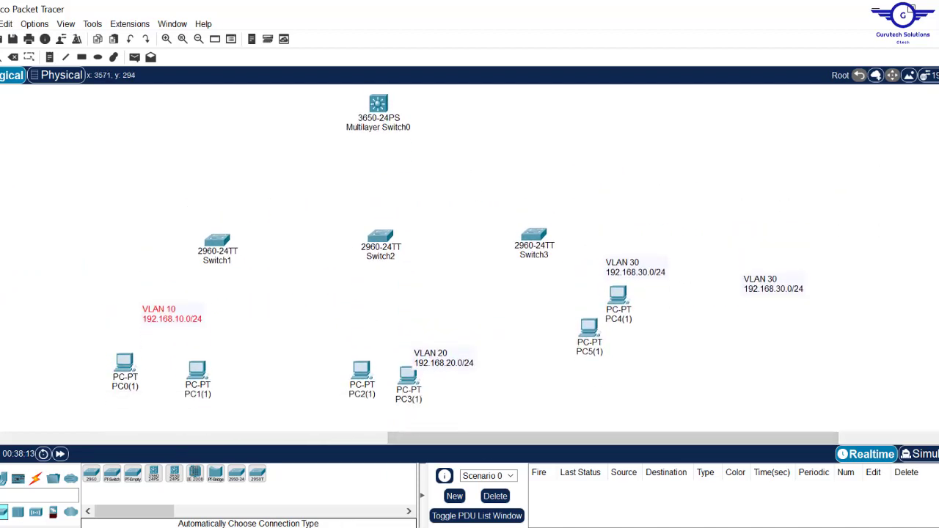
left_click_drag(145, 314, 94, 326)
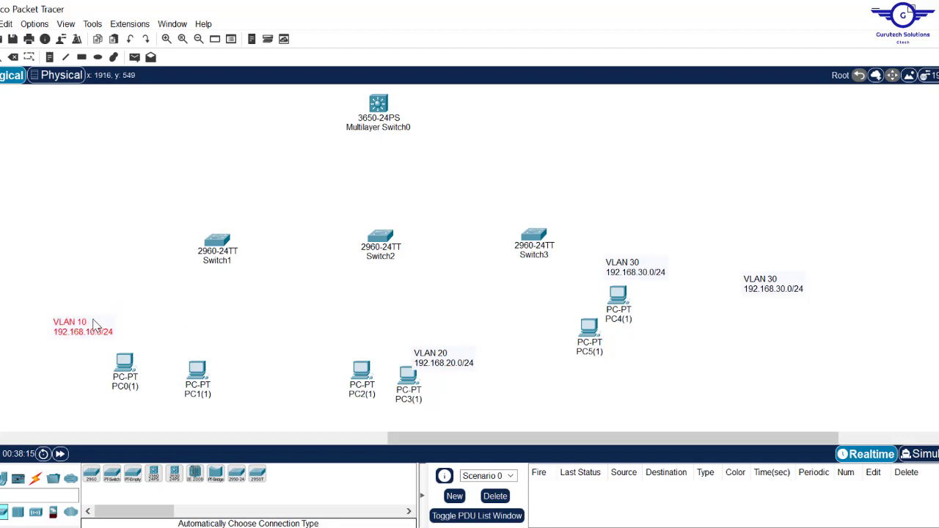
left_click_drag(207, 363, 207, 345)
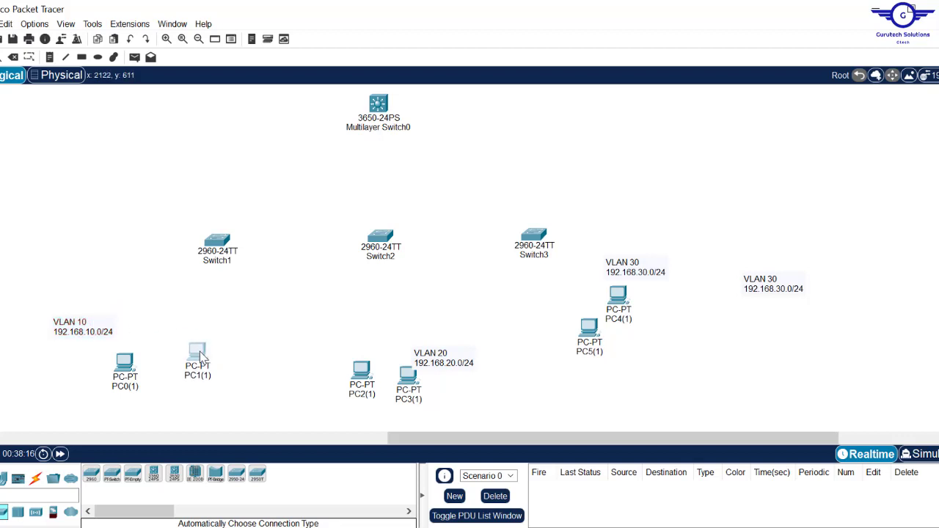
left_click(125, 363)
left_click_drag(126, 364, 133, 348)
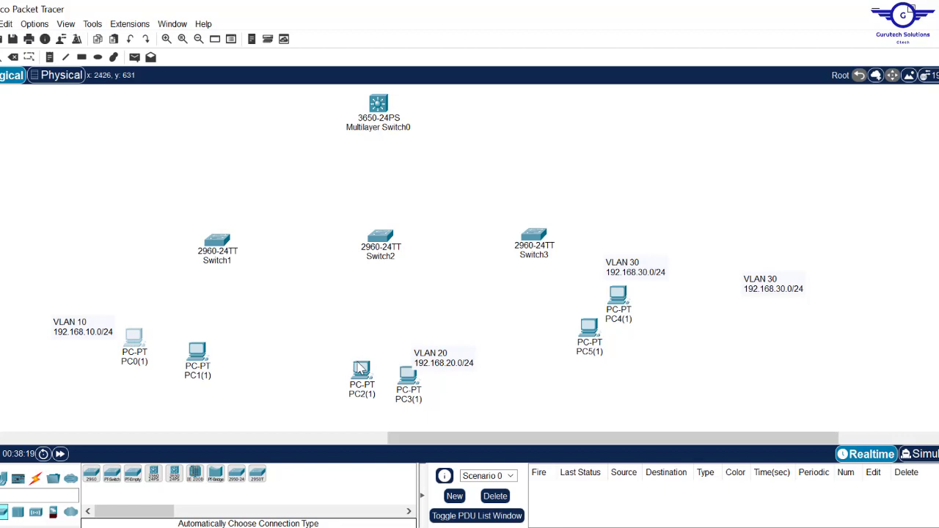
left_click_drag(360, 367, 357, 347)
left_click_drag(420, 375, 414, 320)
left_click_drag(328, 336, 319, 325)
- Place PC5(1), PC4(1) and the VLAN 30 note under Switch3, deleting the duplicate VLAN 30 note
left_click_drag(590, 341, 549, 346)
left_click_drag(622, 305, 618, 336)
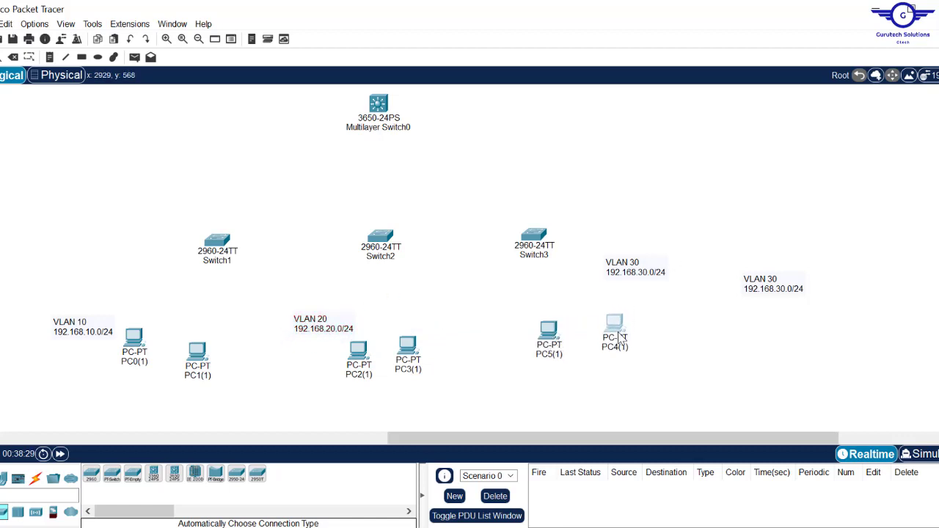
left_click_drag(641, 273, 652, 290)
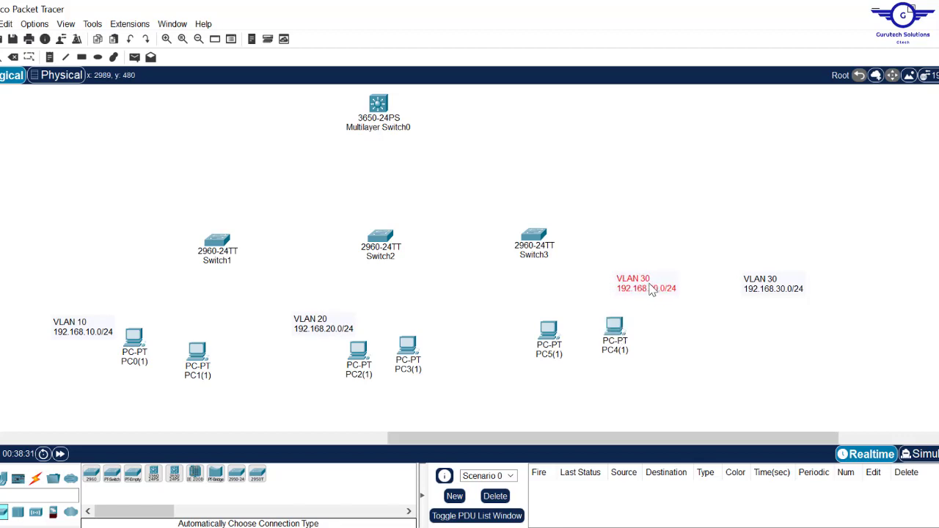
left_click_drag(727, 251, 797, 323)
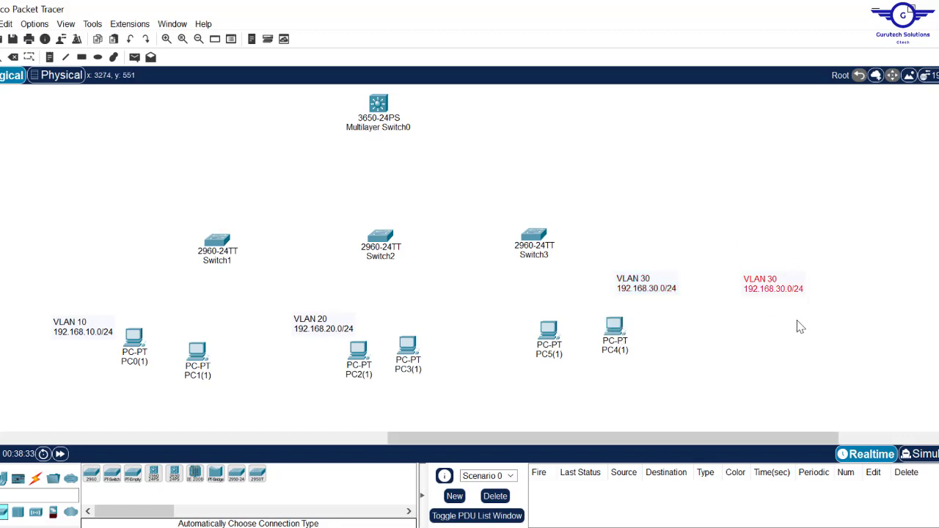
key("Delete")
key("Return")
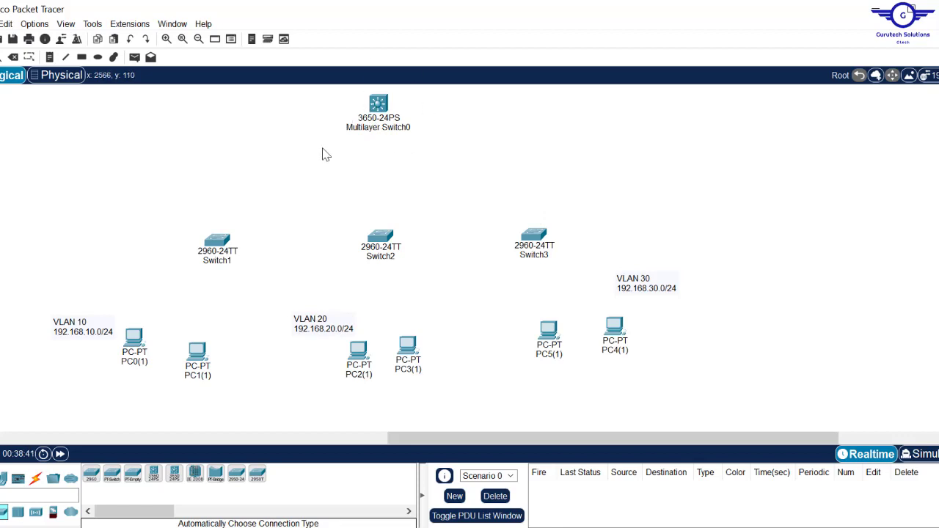
- Cable Multilayer Switch0 to Switch1, Switch2 and Switch3 with automatic connection type
left_click(35, 485)
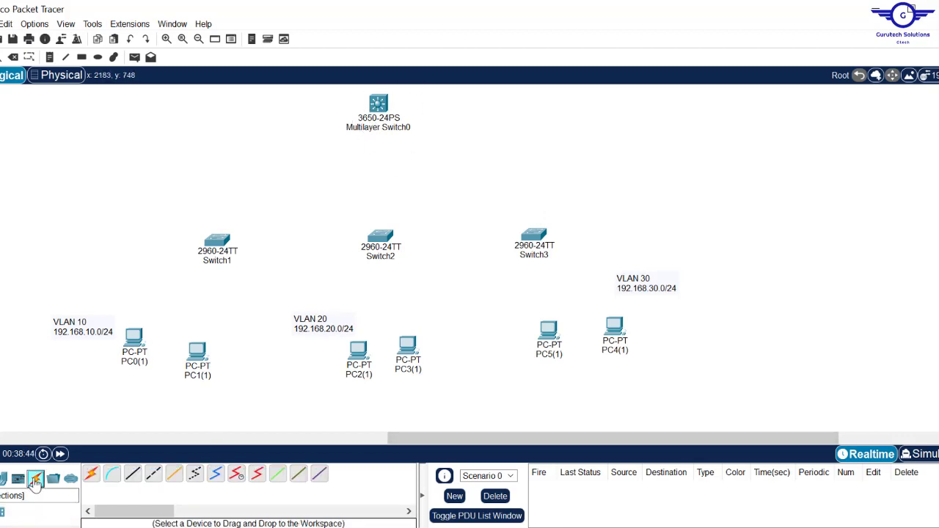
left_click(94, 475)
left_click(378, 103)
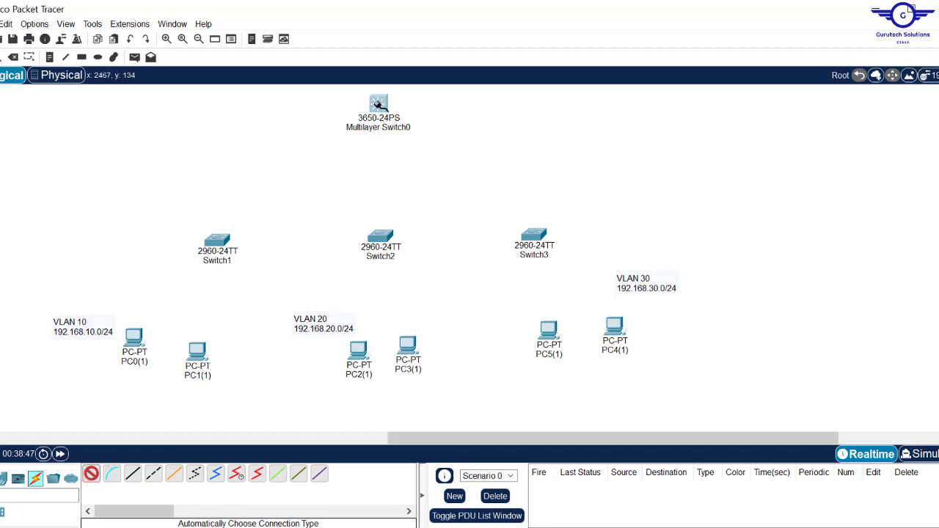
left_click(217, 241)
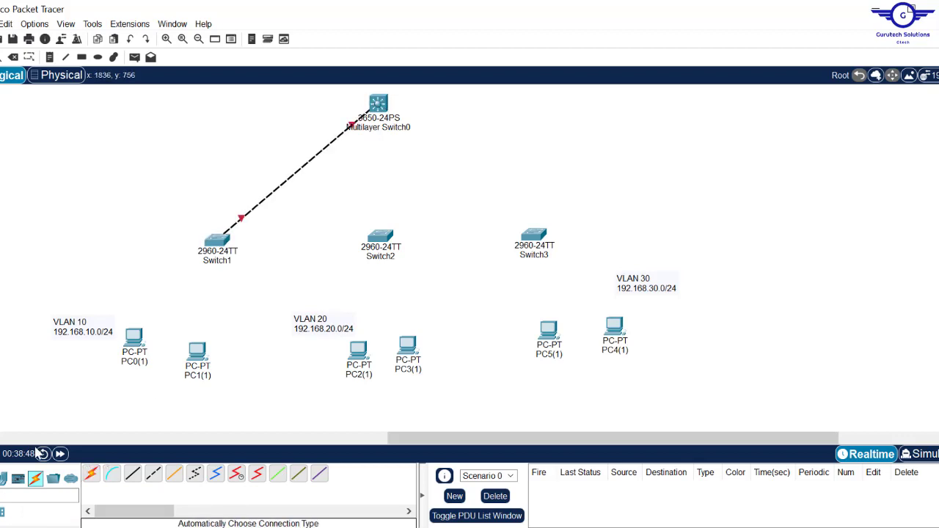
left_click(94, 475)
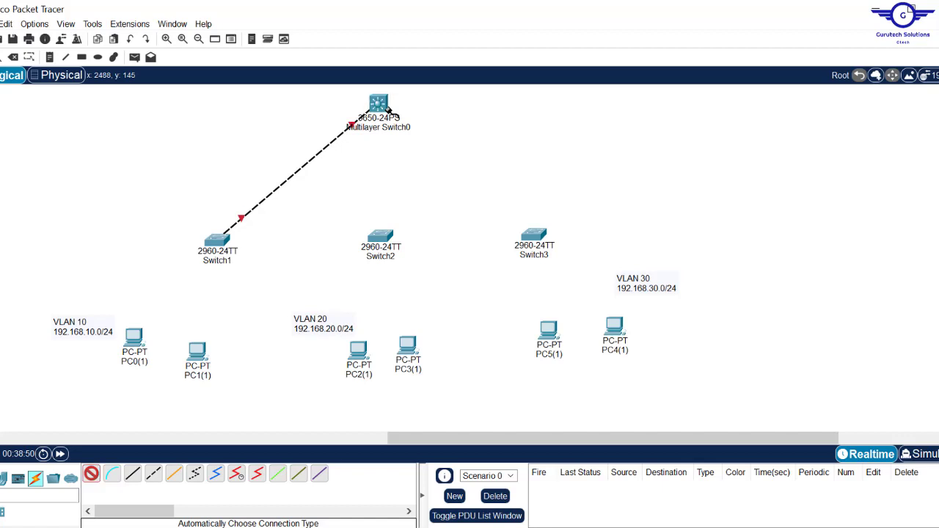
left_click(382, 107)
left_click(380, 235)
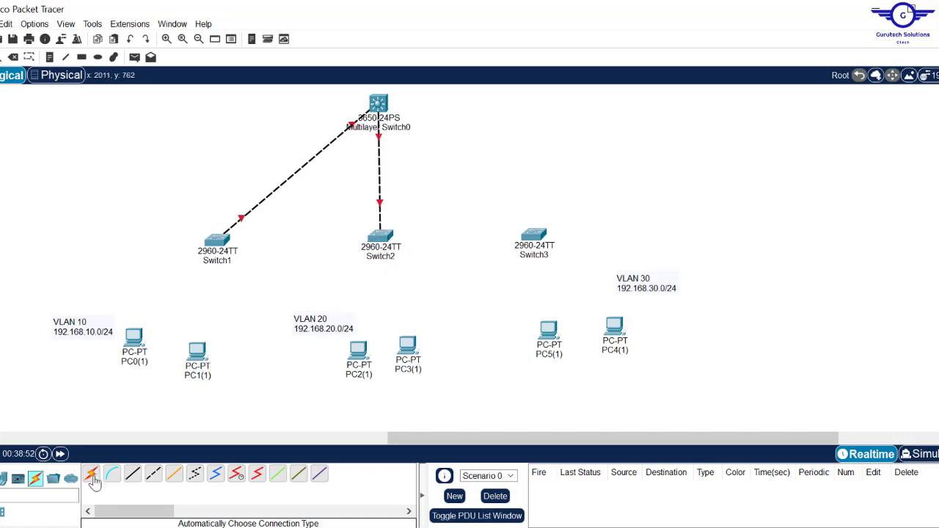
left_click(93, 475)
left_click(378, 103)
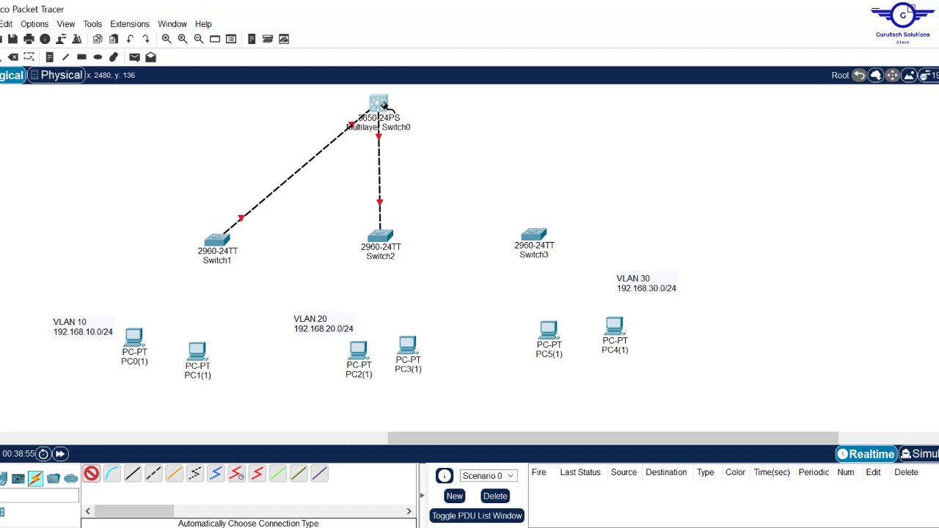
left_click(536, 233)
- Cable Switch1 to PC0(1) and PC1(1)
left_click(91, 474)
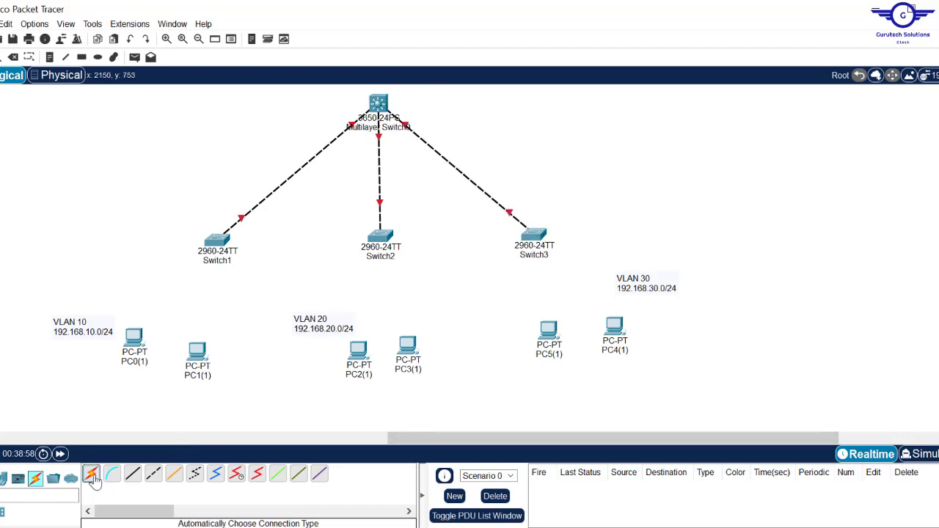
left_click(221, 242)
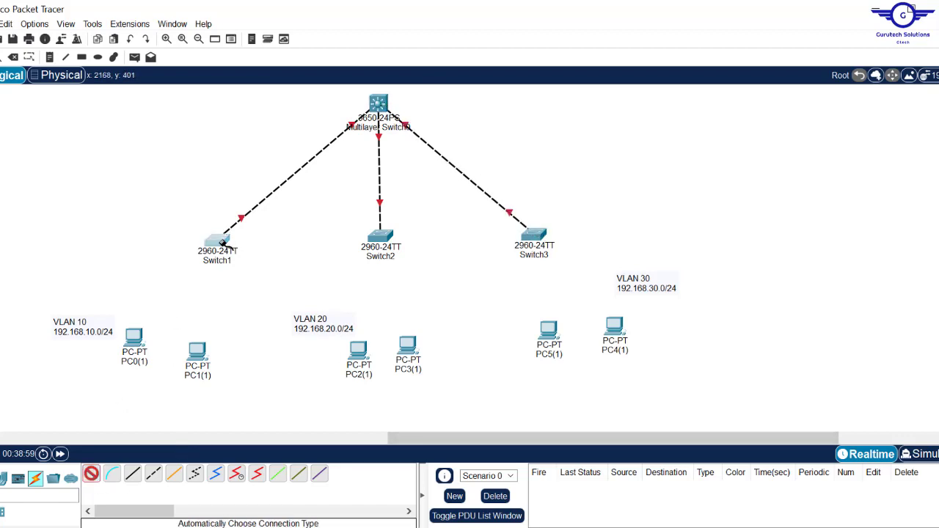
left_click(134, 334)
left_click(91, 476)
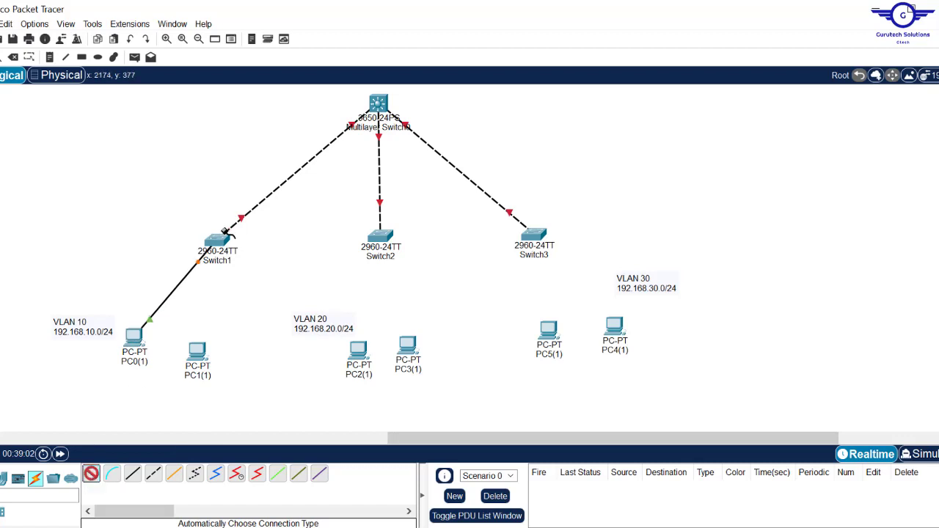
left_click(221, 241)
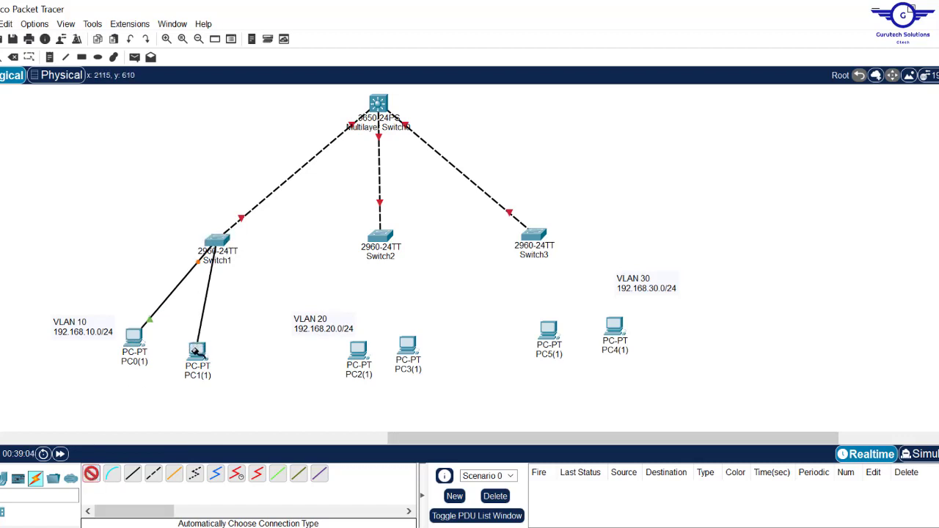
left_click(196, 351)
- Cable Switch2 to PC2(1) and PC3(1), and Switch3 to PC5(1) and PC4(1)
left_click(91, 475)
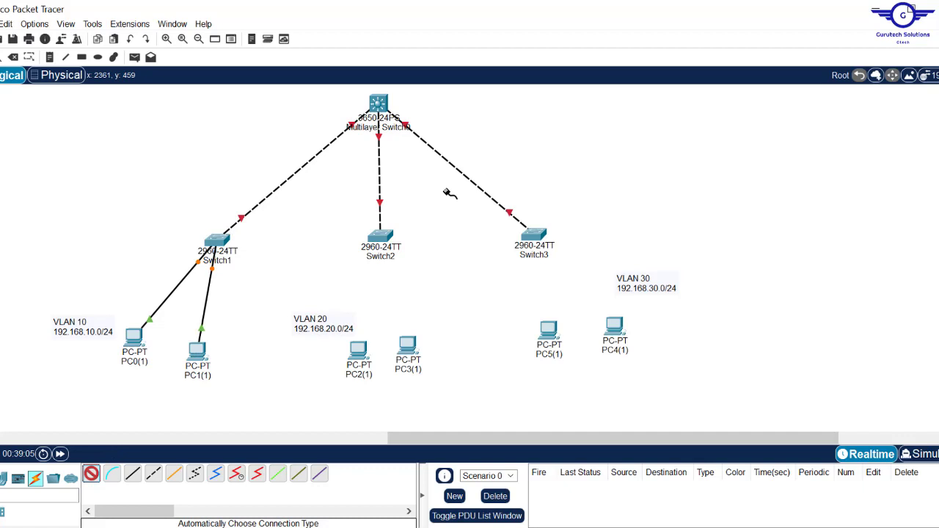
left_click(382, 235)
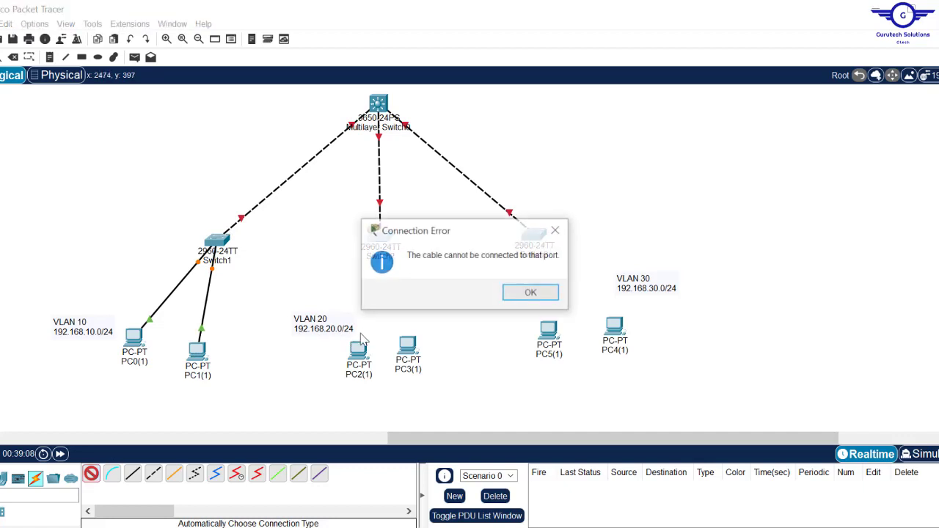
left_click(532, 294)
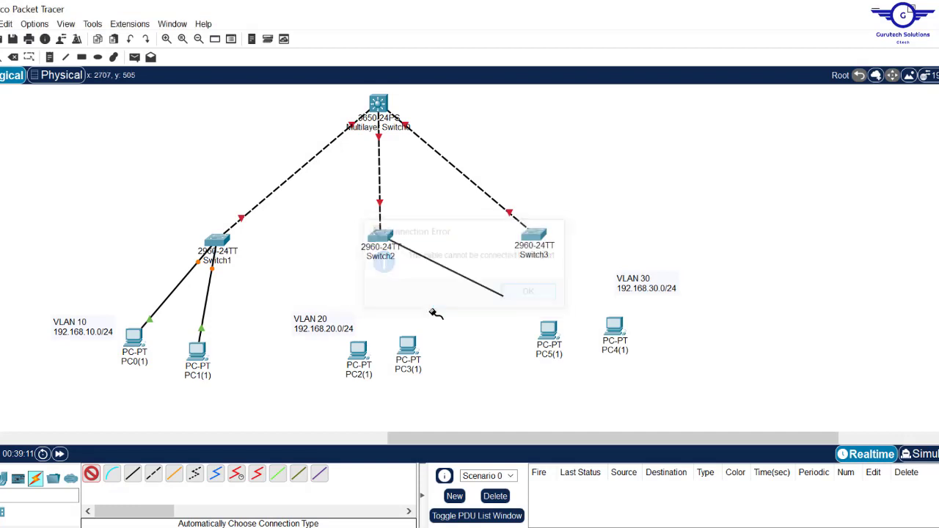
left_click(358, 346)
left_click(91, 475)
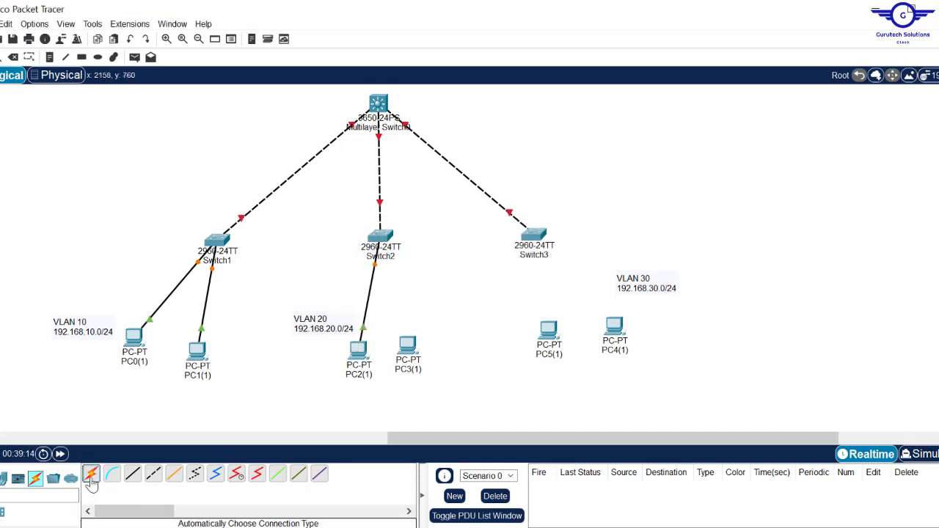
left_click(383, 235)
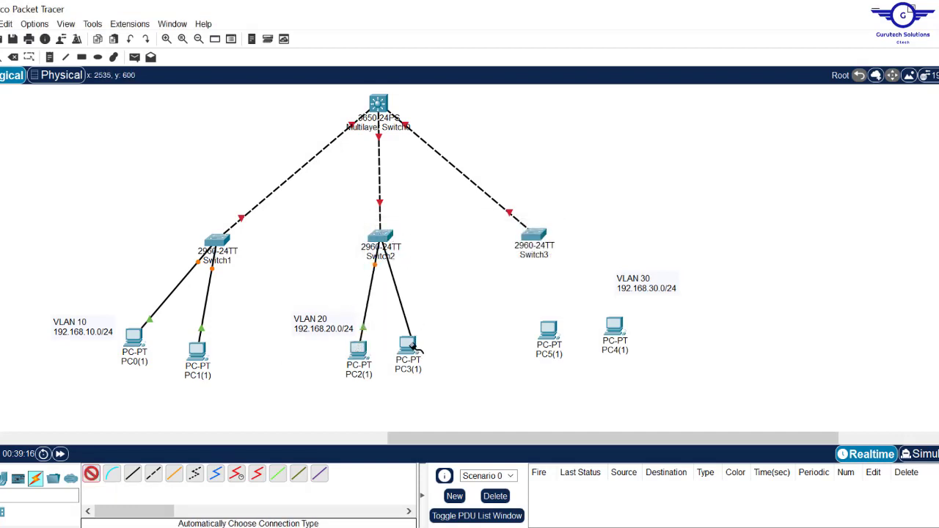
left_click(408, 348)
left_click(91, 475)
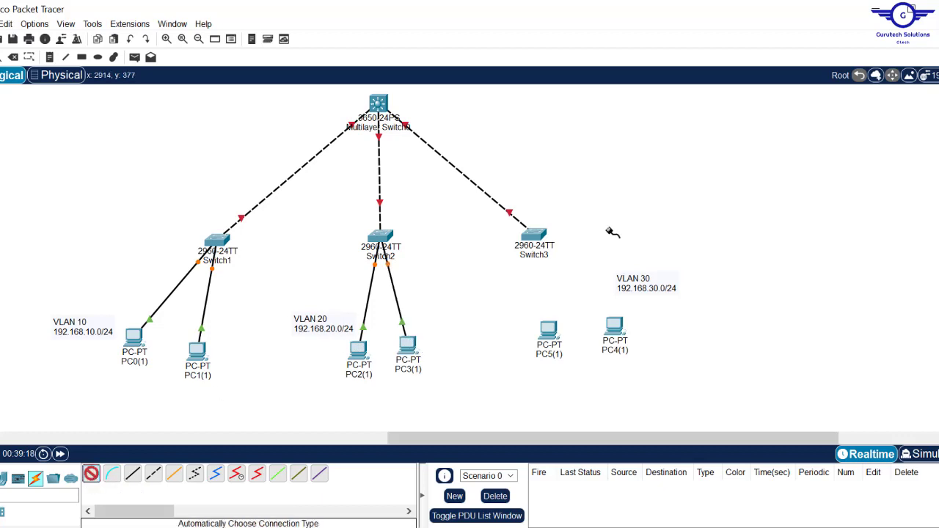
left_click(544, 250)
left_click(549, 331)
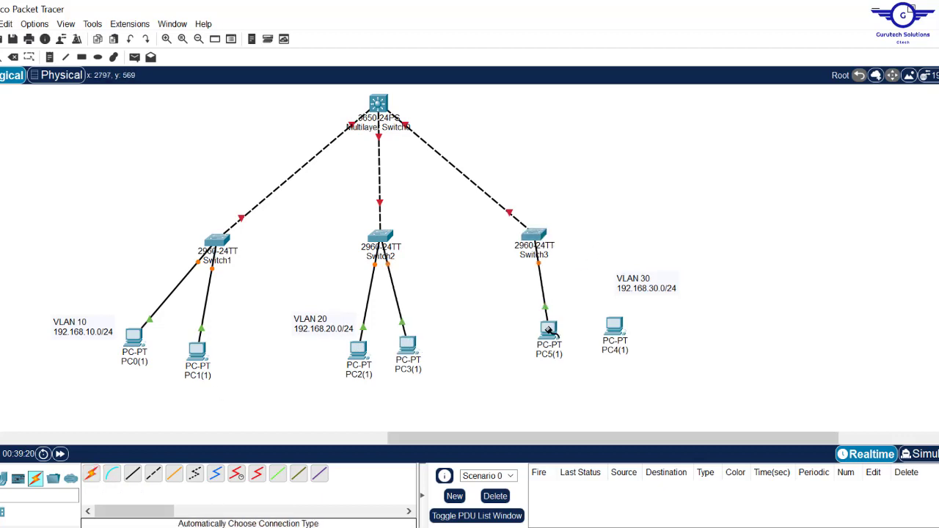
left_click(536, 234)
left_click(616, 328)
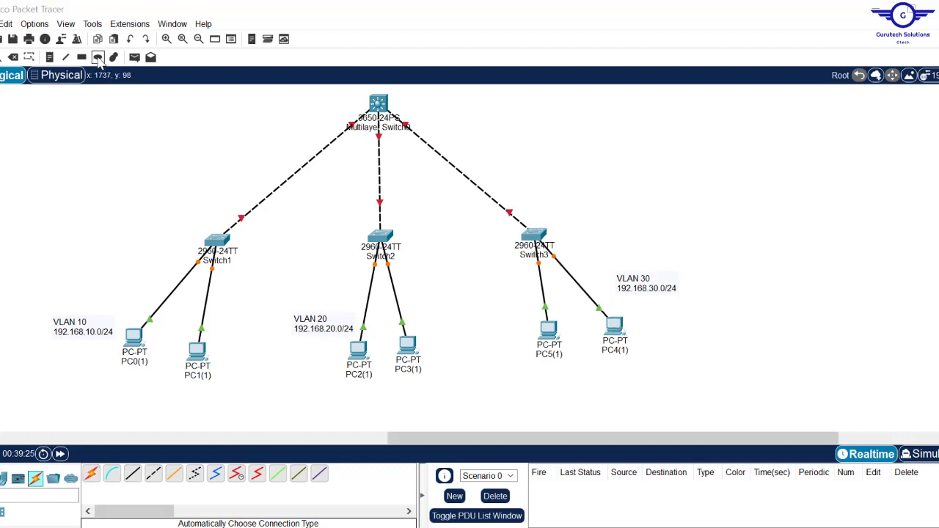
- Draw a pink ellipse around the VLAN 10 group and a light yellow one around Switch3's group
left_click(98, 59)
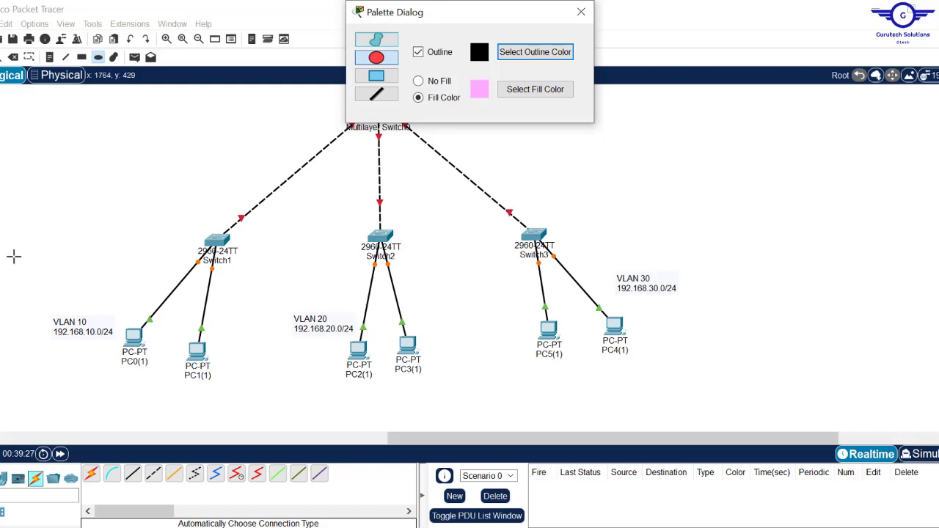
left_click_drag(14, 256, 232, 424)
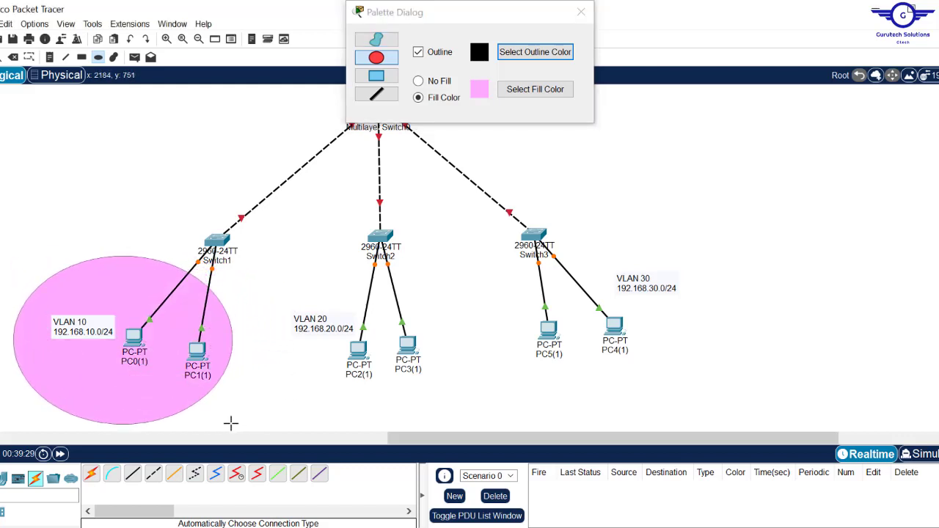
left_click(503, 93)
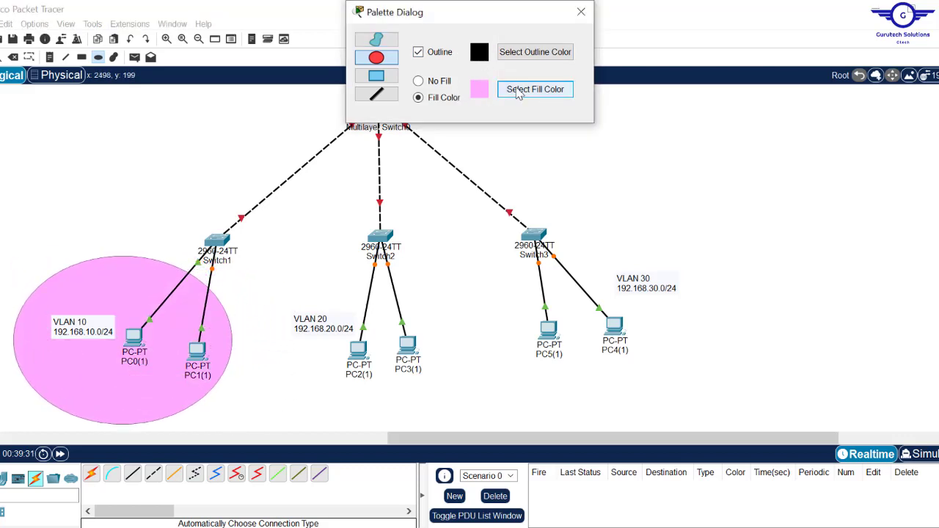
left_click(430, 222)
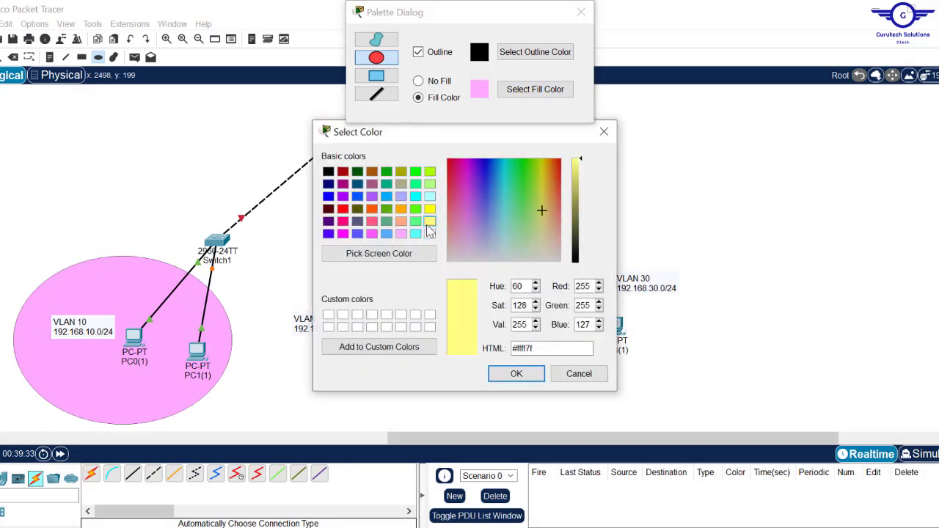
left_click(515, 373)
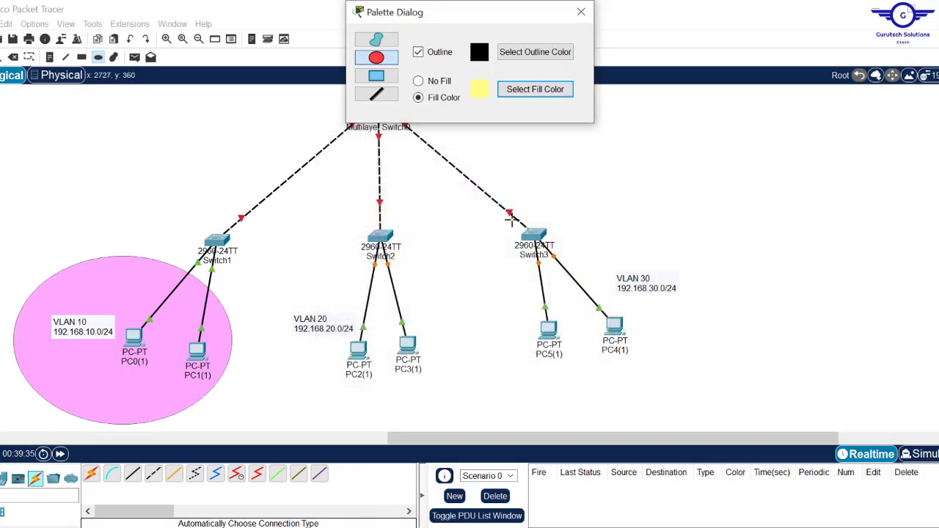
left_click_drag(509, 219, 754, 395)
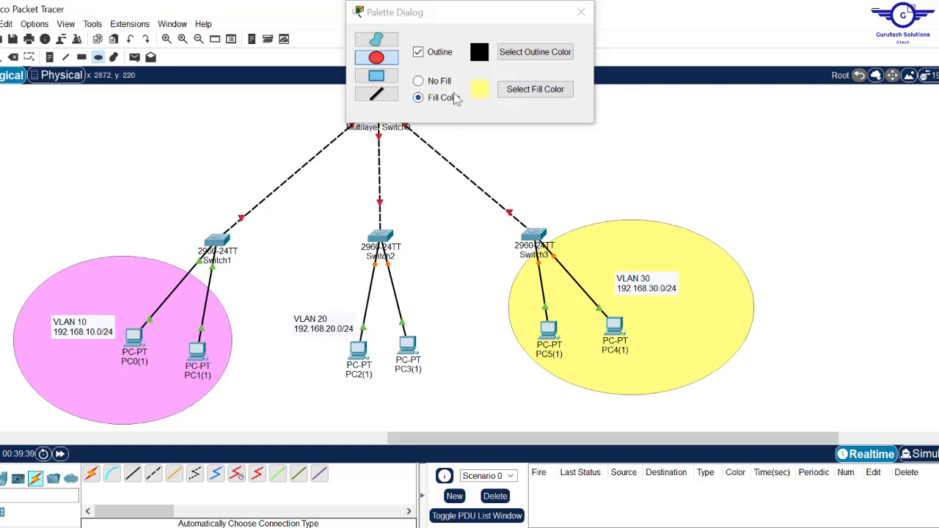
- Draw a cyan ellipse around Switch2 and its PCs, then close the palette
left_click(519, 91)
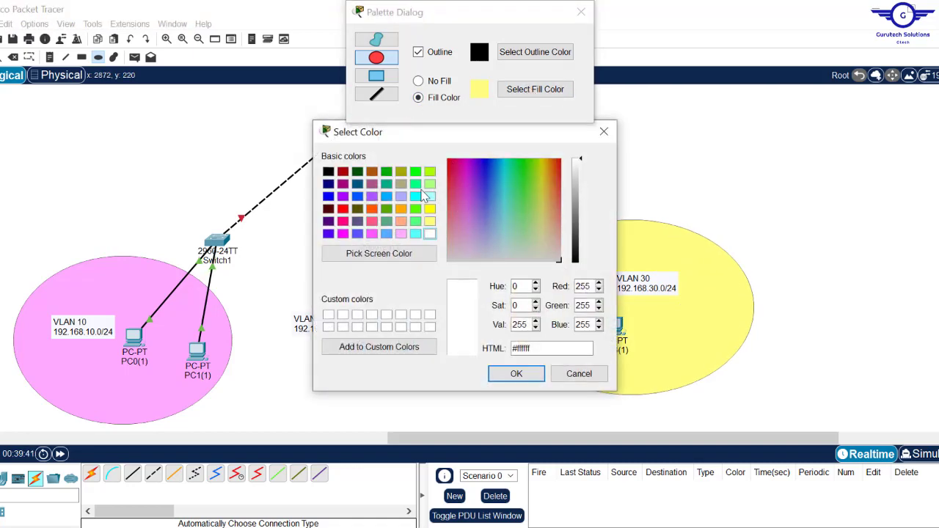
left_click(429, 185)
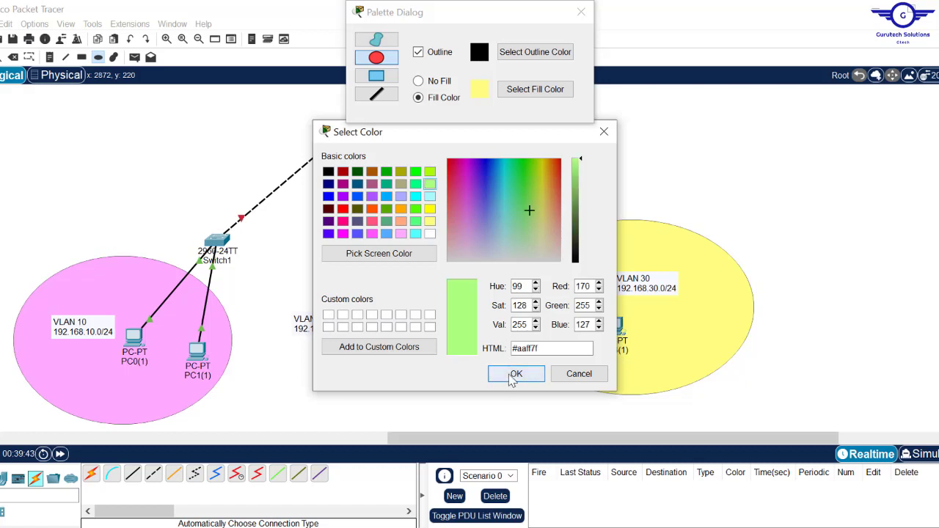
left_click(401, 233)
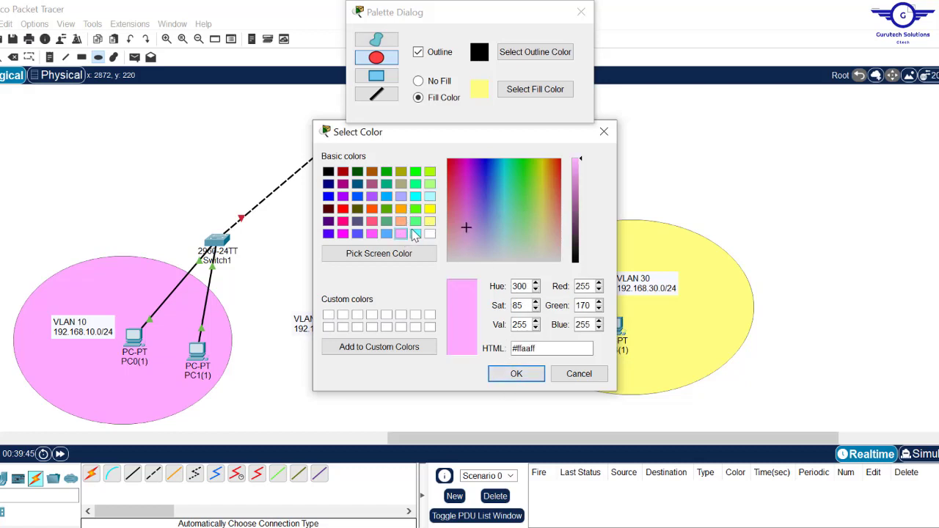
left_click(415, 234)
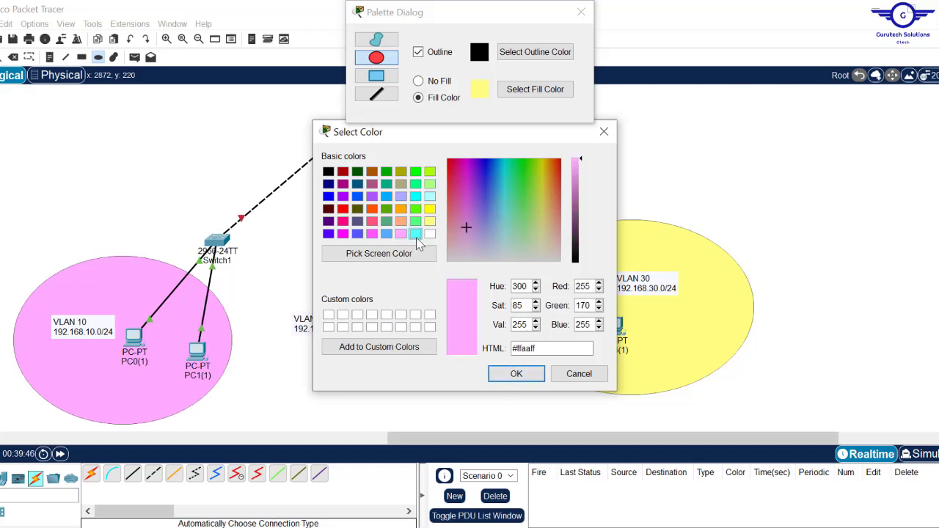
left_click(517, 374)
left_click_drag(279, 272, 482, 421)
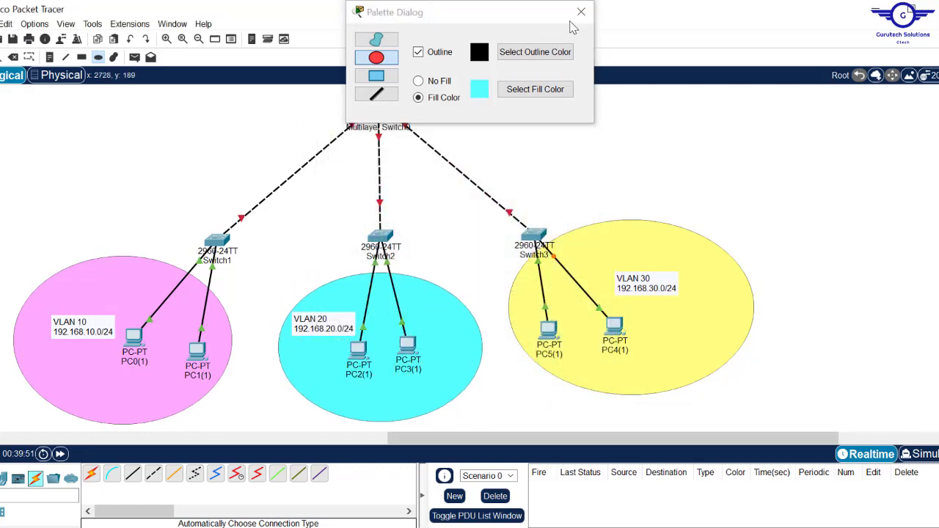
left_click(581, 15)
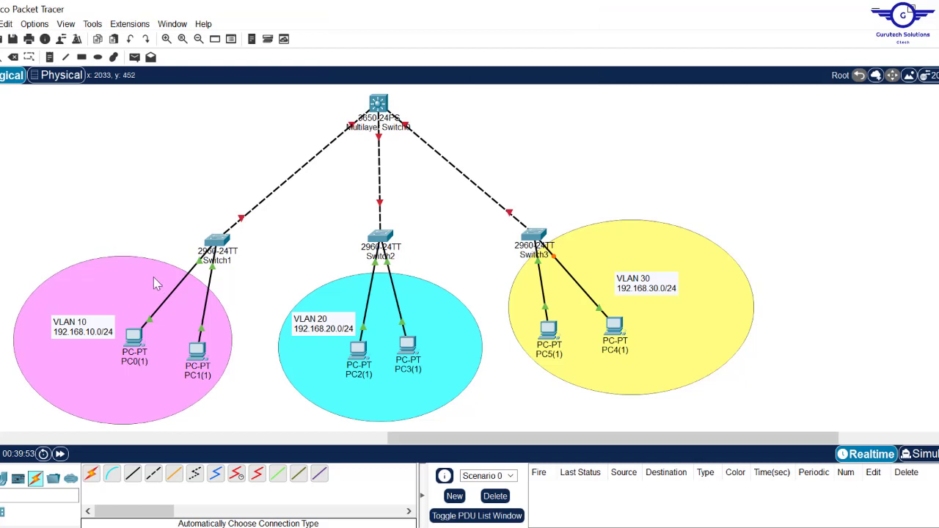
mouse_move(135, 340)
mouse_move(359, 348)
mouse_move(218, 248)
left_click(219, 238)
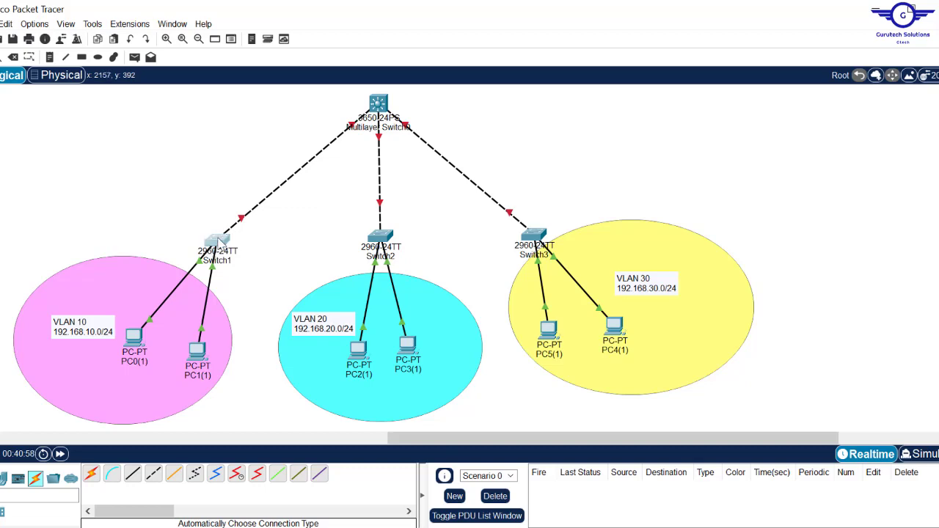
- In Switch1's CLI, enter privileged and global configuration mode with en and conf t
left_click(359, 110)
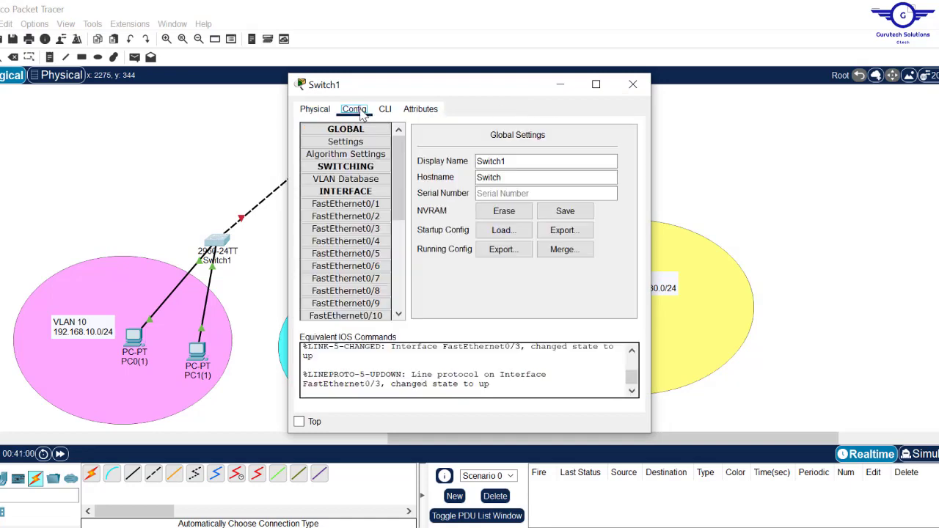
left_click_drag(452, 85, 547, 82)
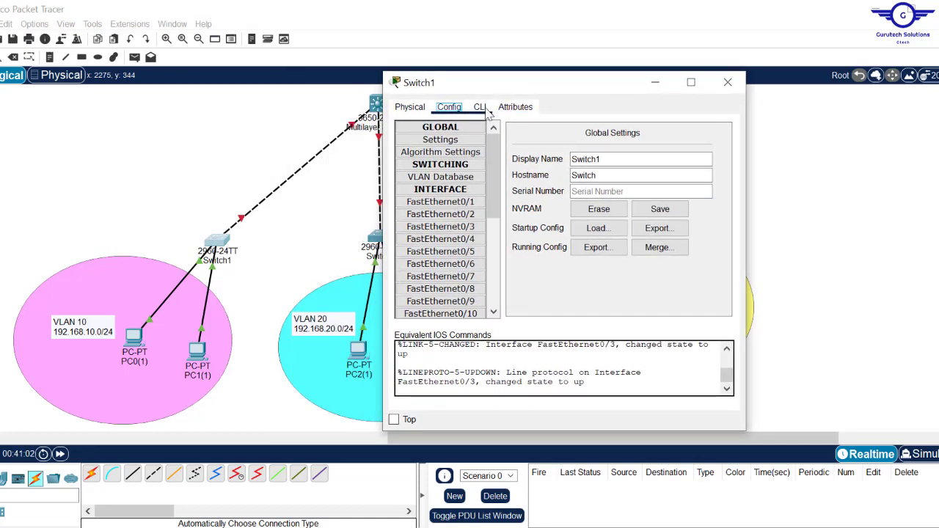
left_click(482, 108)
key("Return")
key("Return")
key("Return")
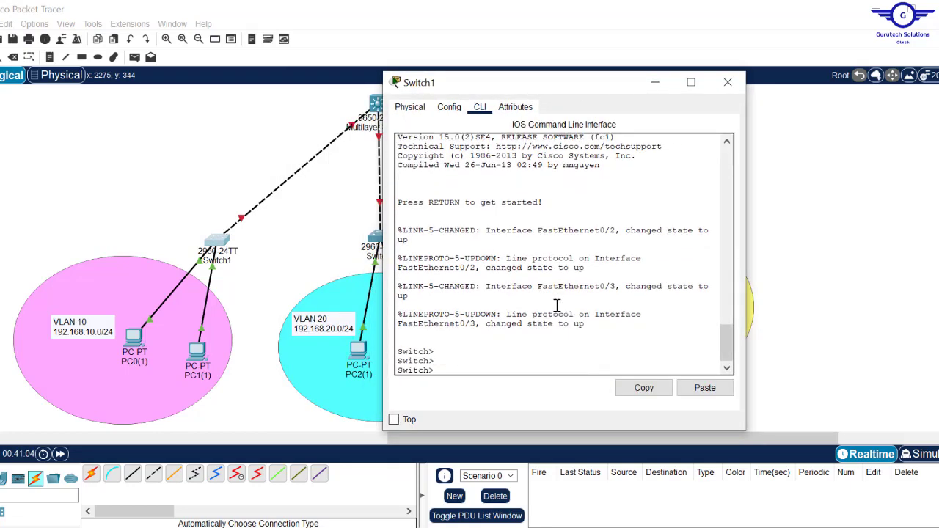
type("en")
key("Return")
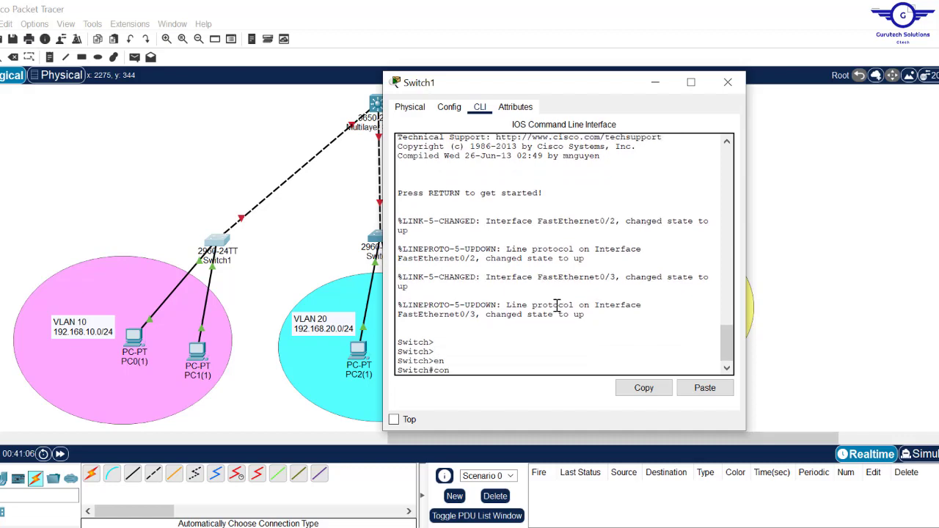
type("conf t")
key("Return")
key("Return")
key("Return")
key("Return")
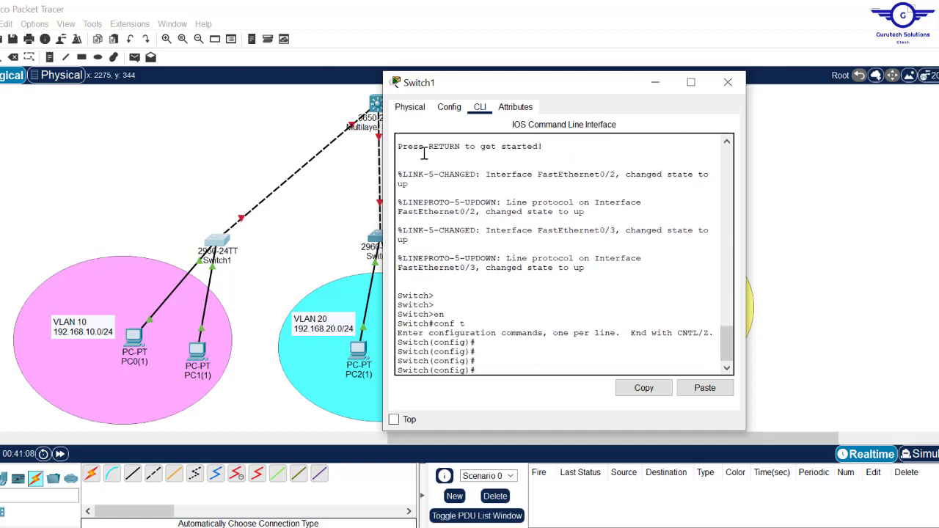
- Set Switch1's fa0/1 to switchport mode trunk and close its window
left_click(191, 184)
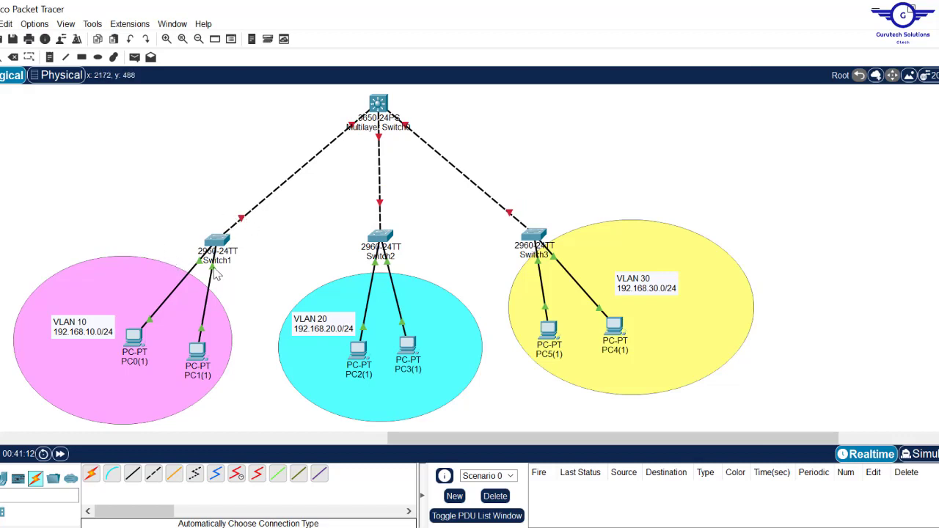
left_click(218, 245)
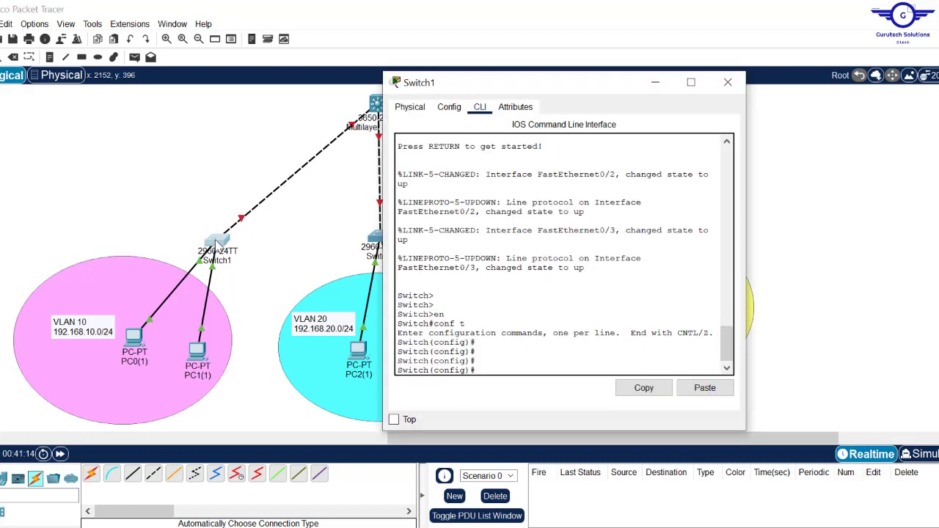
left_click(207, 165)
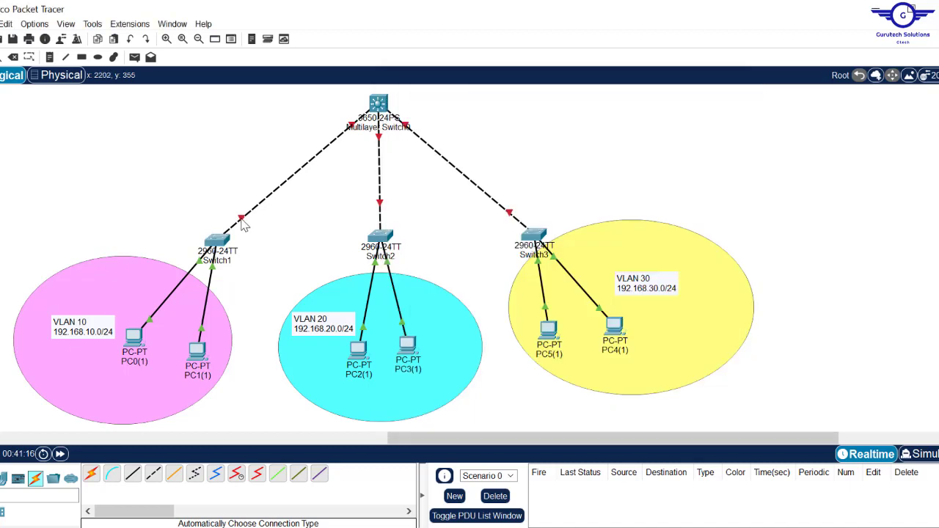
left_click(223, 240)
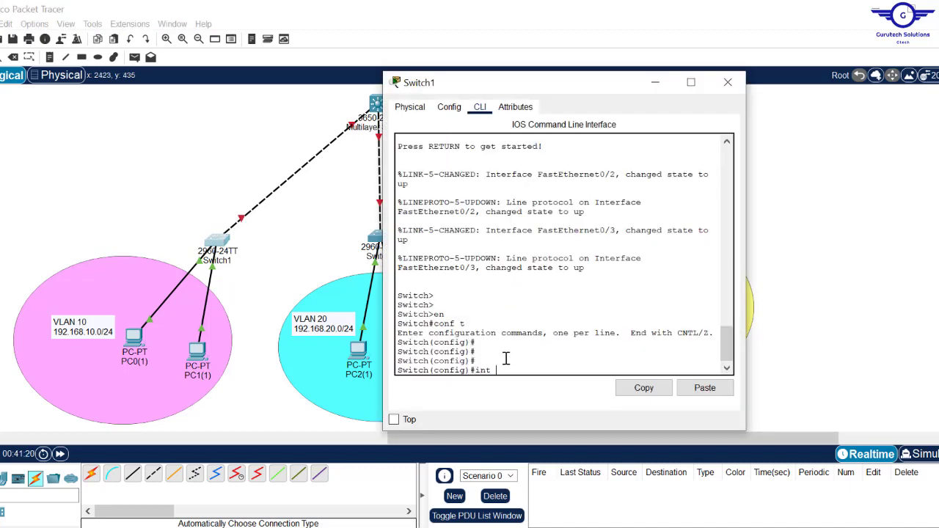
key("Return")
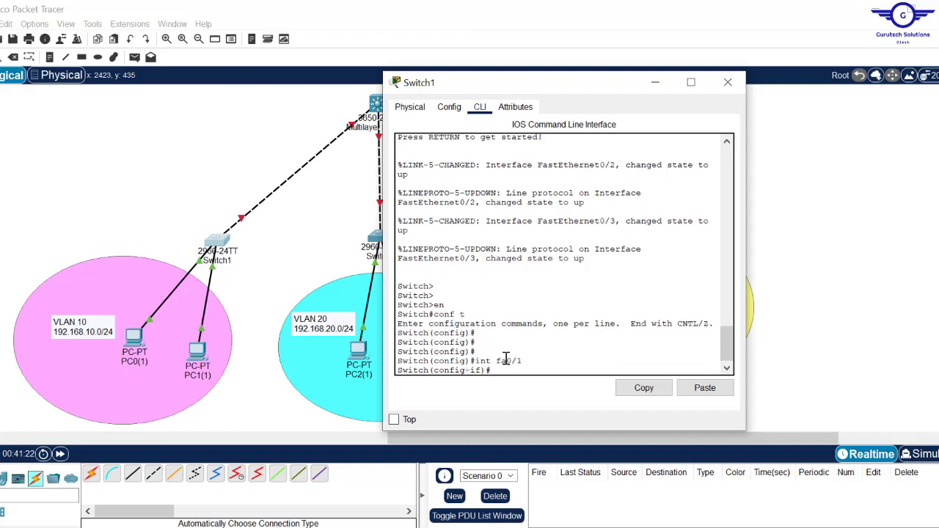
type("swi")
key("Tab")
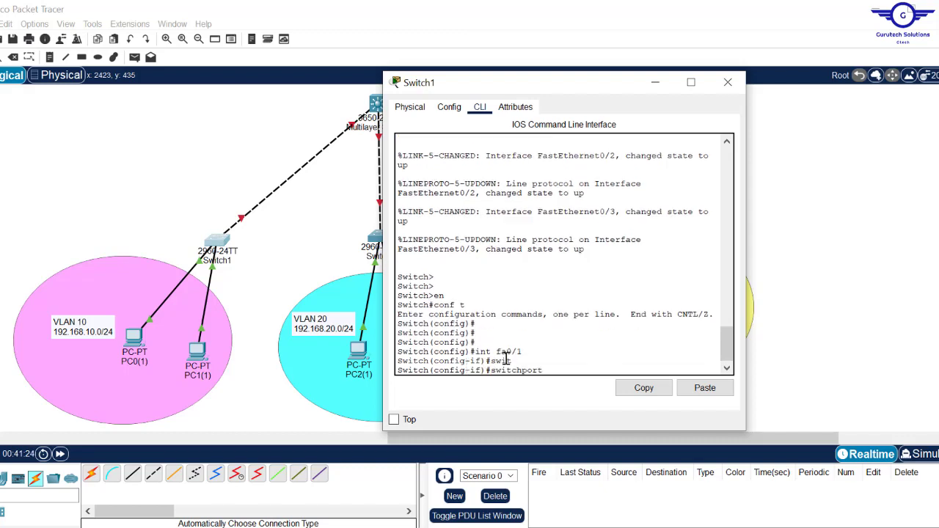
type("m")
key("Tab")
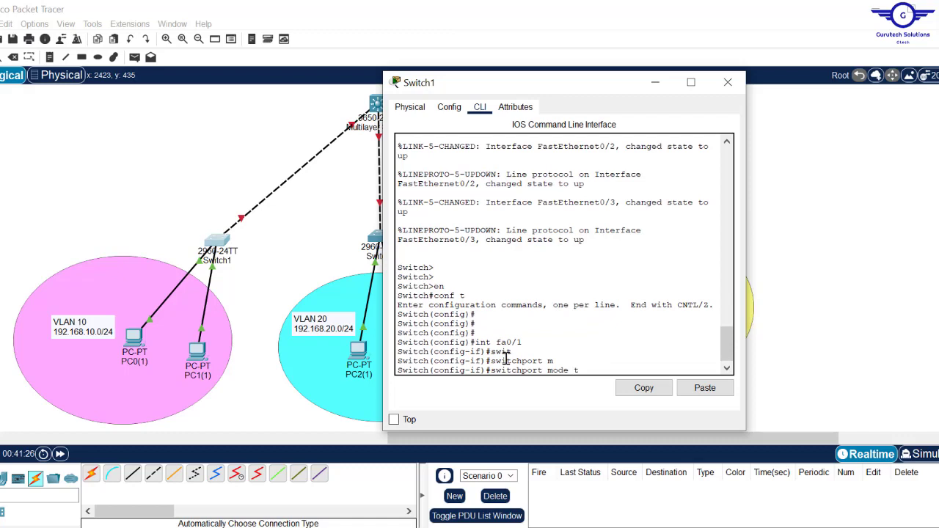
type("tr")
key("Tab")
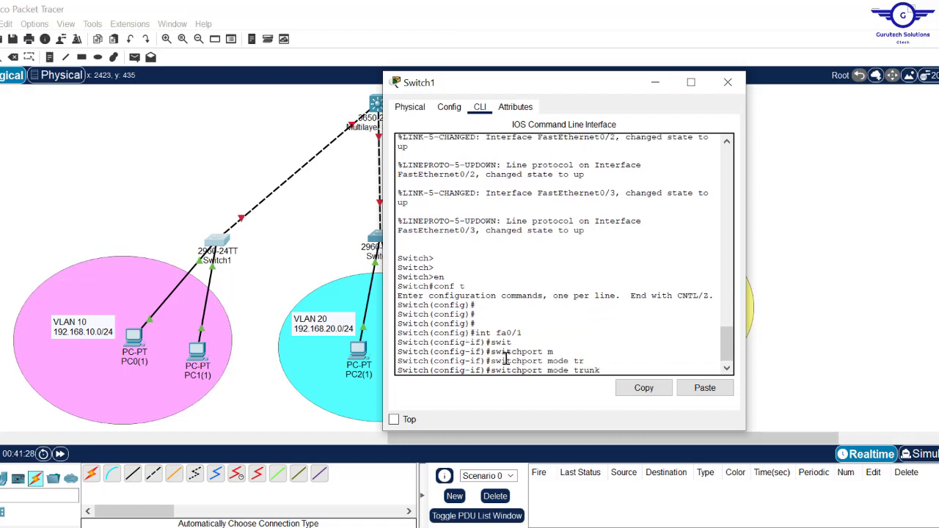
key("Return")
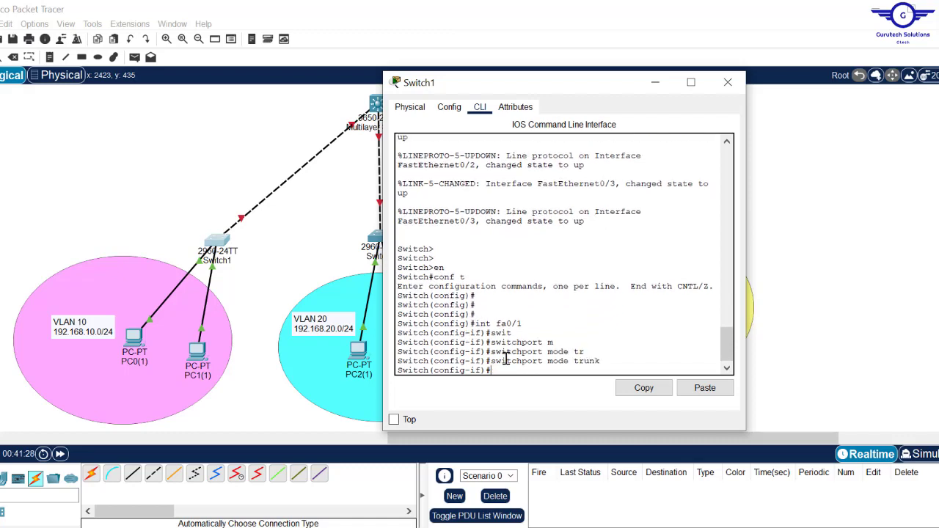
left_click(729, 83)
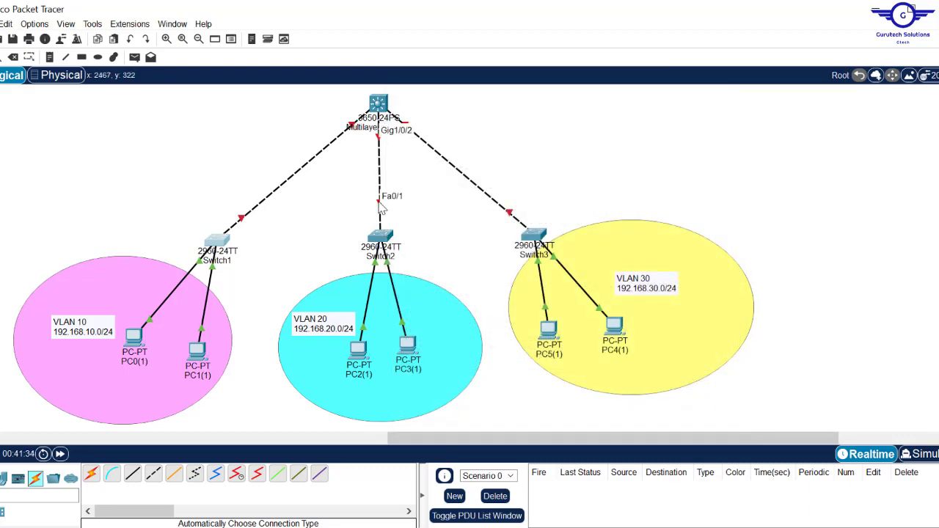
- In Switch2's CLI, enter privileged and global configuration mode with en and conf t
left_click(380, 236)
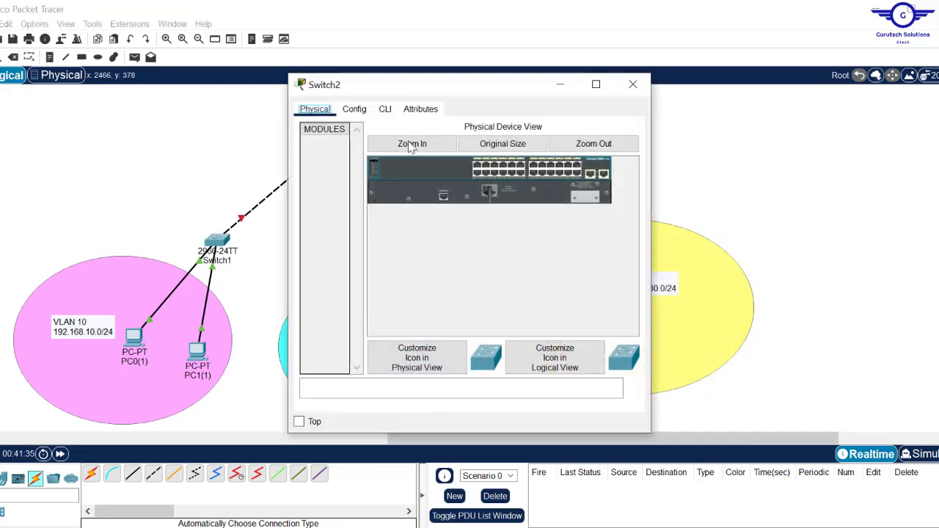
left_click(384, 110)
key("Return")
key("Return")
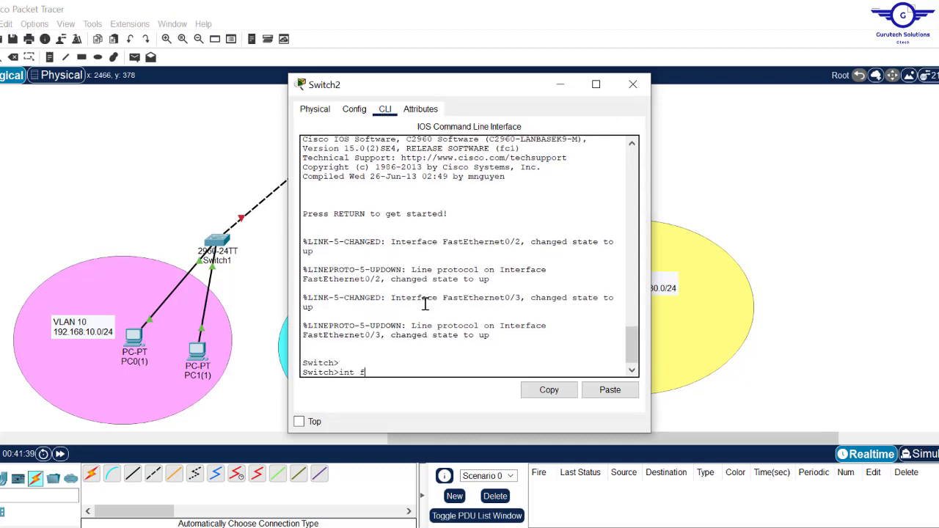
type("en")
key("Return")
key("Return")
key("Return")
key("Return")
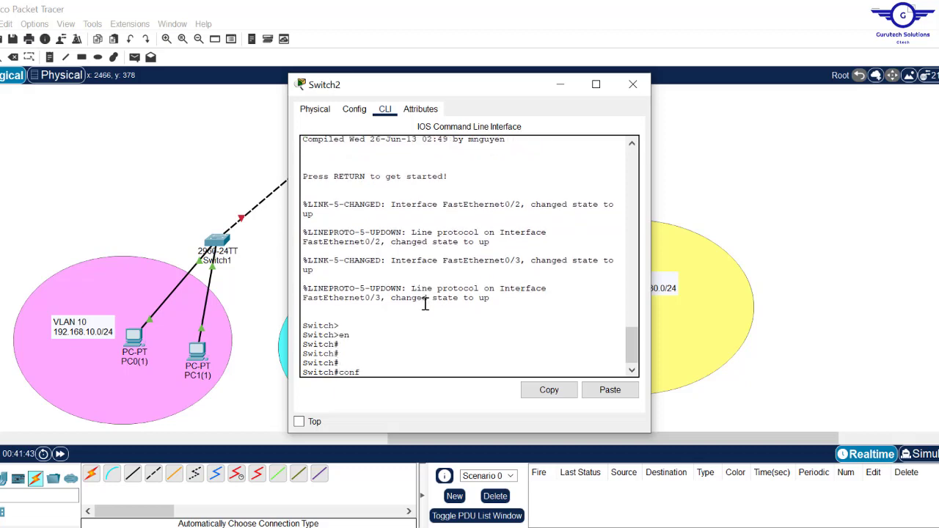
type("conf t")
key("Return")
key("Return")
key("Return")
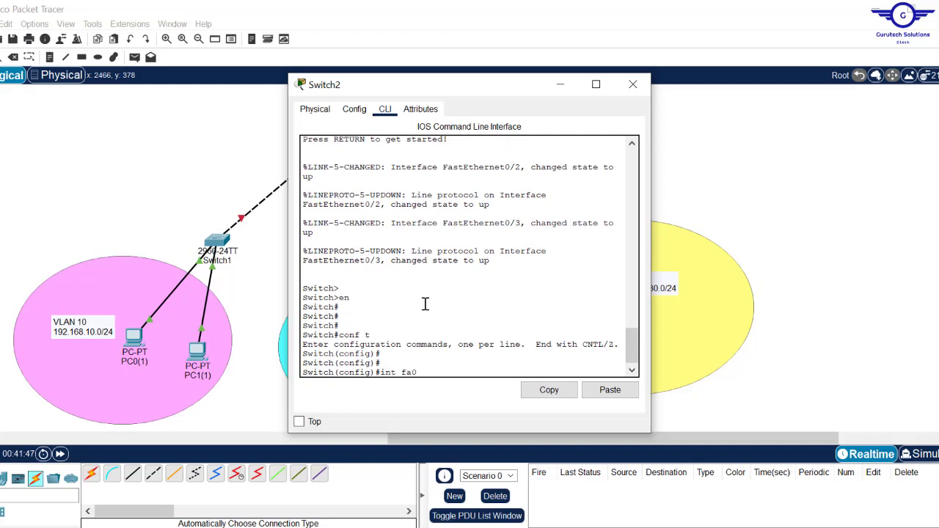
- Set int fa0/1 on Switch2 to switchport mode trunk and close its window
type("int fa0/1")
key("Return")
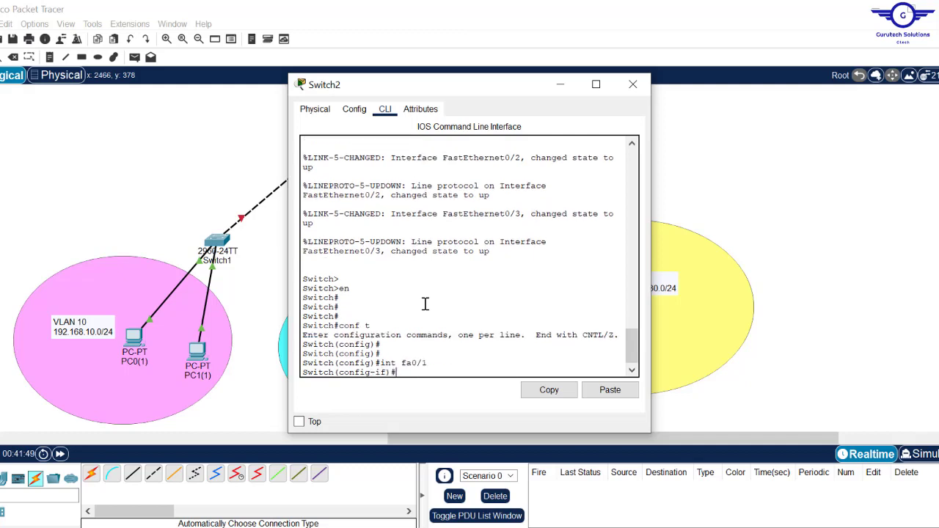
type("sw")
key("Tab")
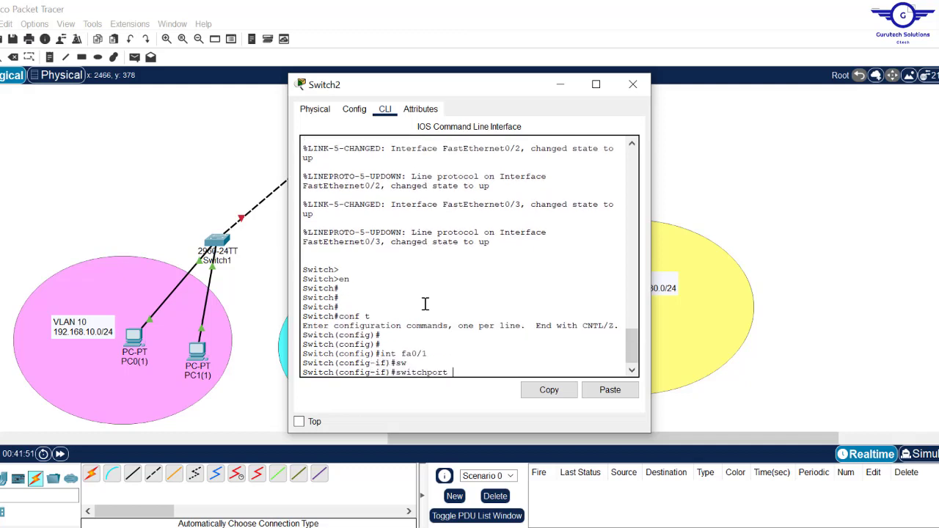
type("m")
key("Tab")
type("t")
key("Tab")
key("Return")
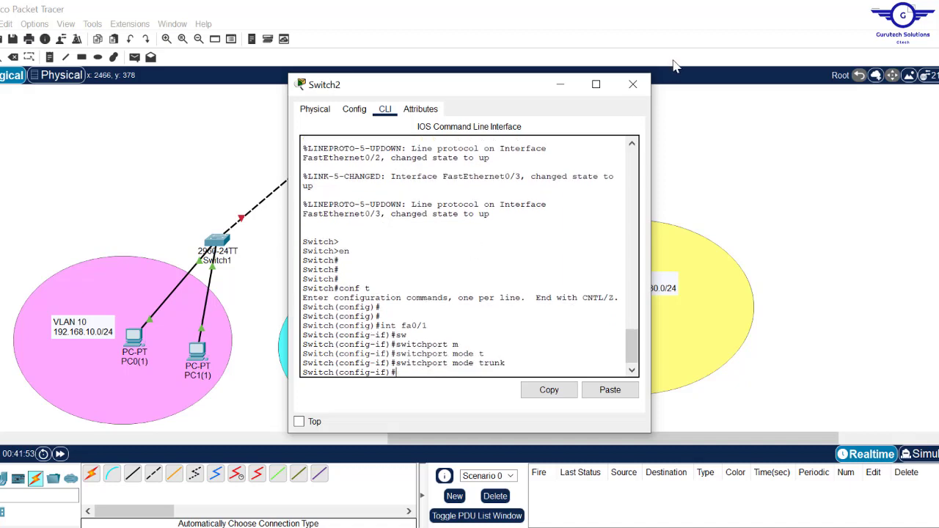
left_click(633, 85)
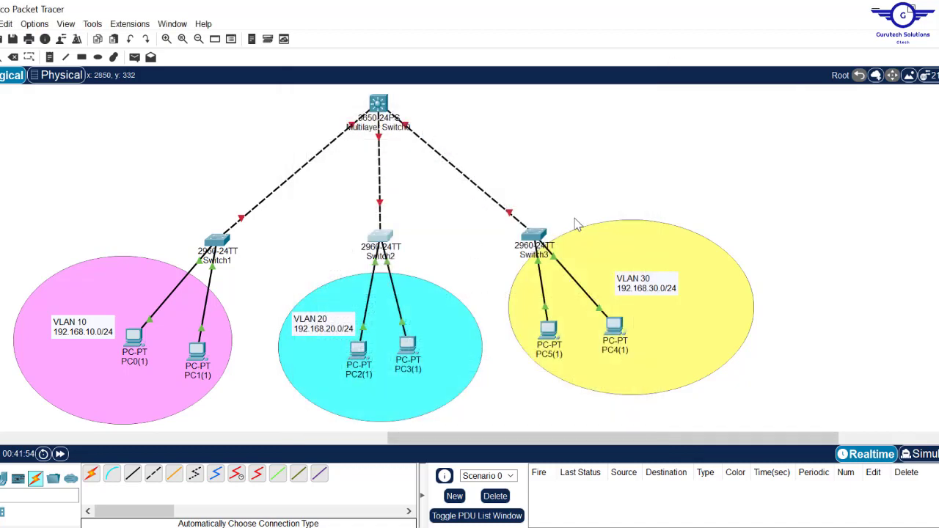
- Open Switch3's CLI and enter global configuration mode with en and conf t
left_click(541, 234)
left_click(386, 108)
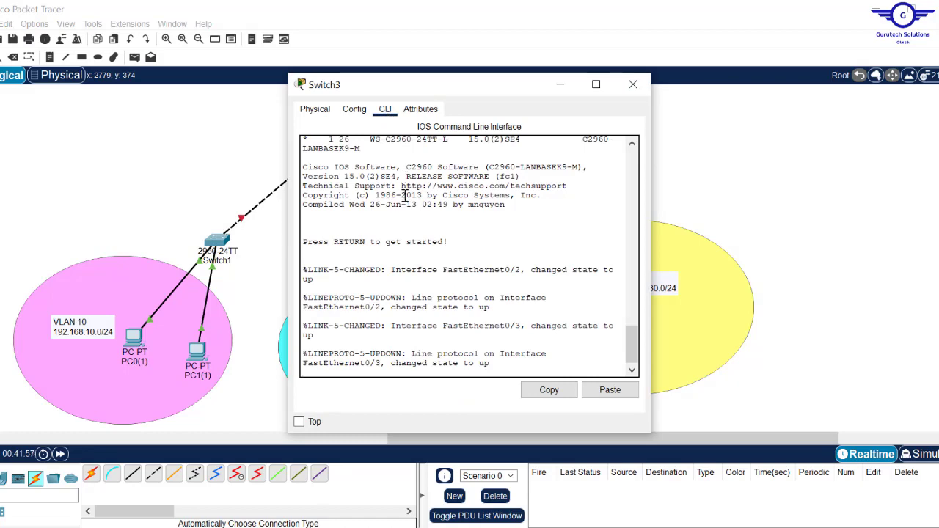
key("Return")
key("Return")
key("Return")
type("en")
key("Return")
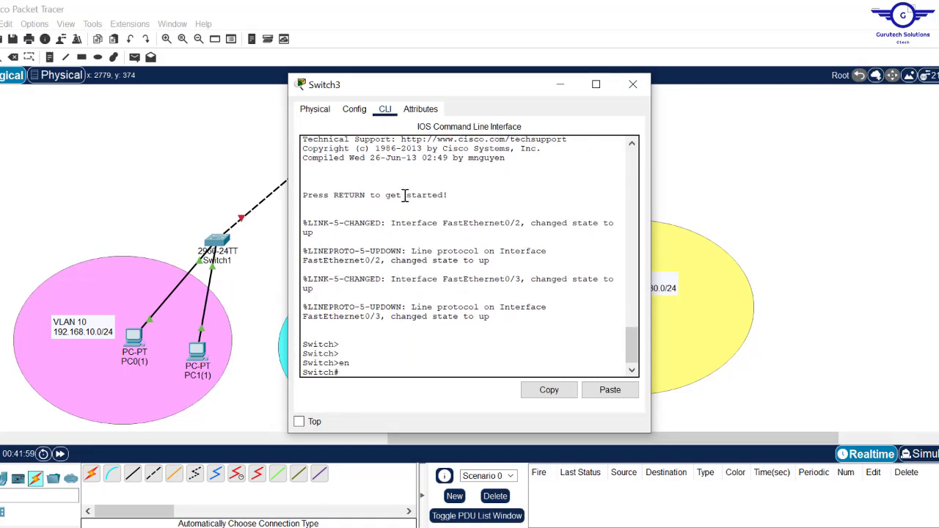
type("conf t")
key("Return")
key("Return")
key("Return")
key("Return")
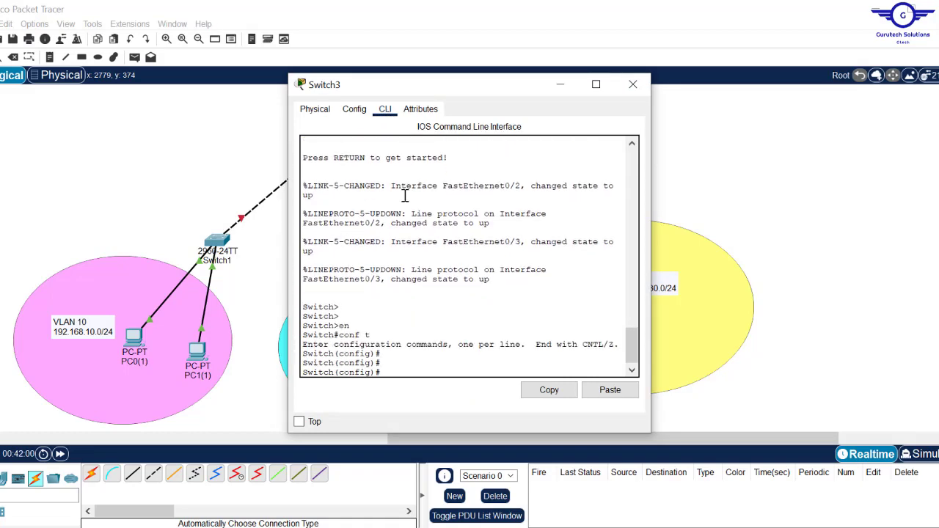
- Set Switch3's FastEthernet0/1 to switchport mode trunk and close its window
key("BackSpace")
key("BackSpace")
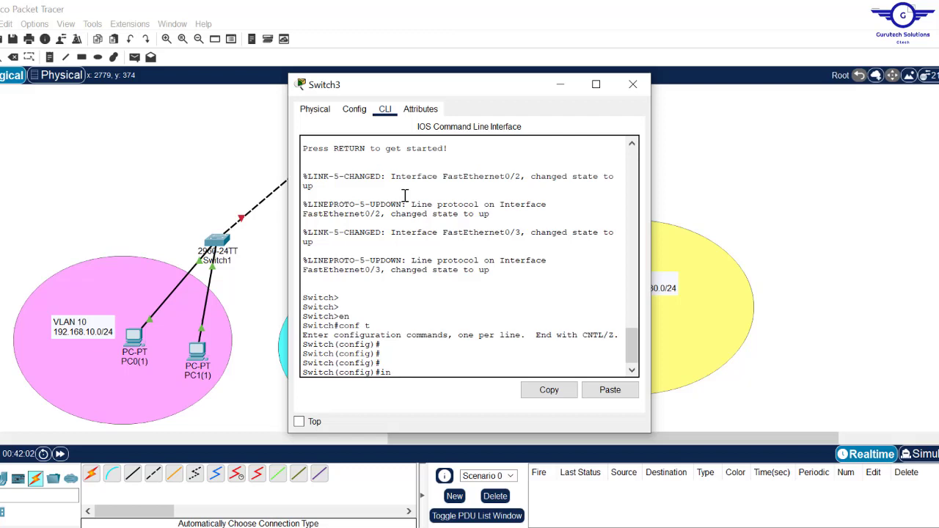
type("t fa0/1")
key("Return")
type("swi")
key("Tab")
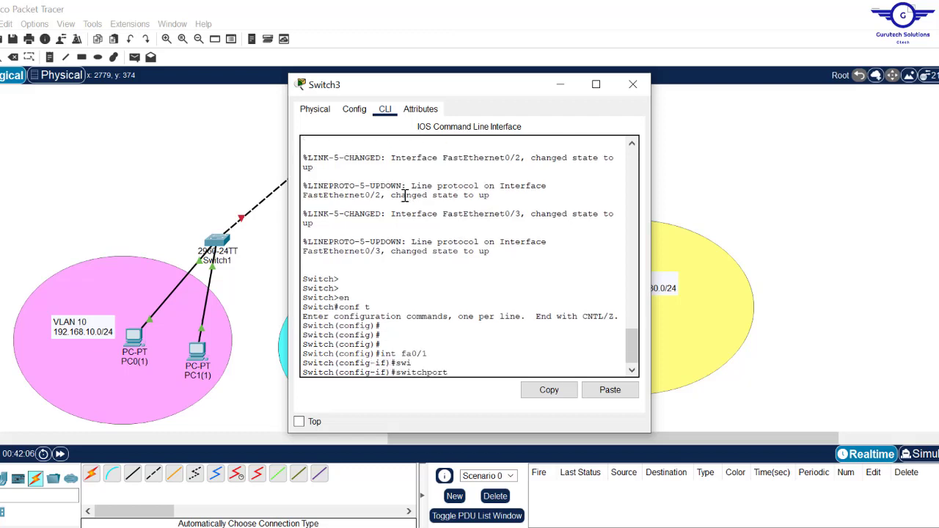
type("m")
key("Tab")
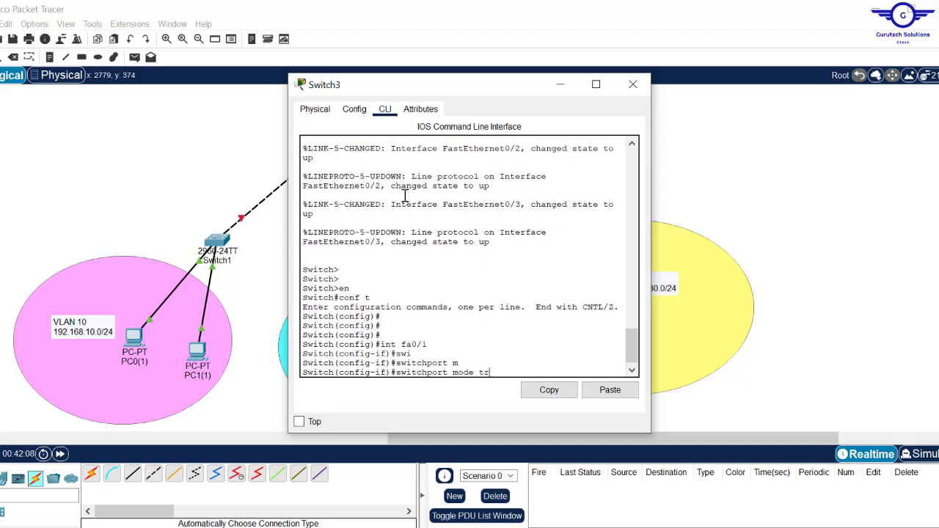
type("tr")
key("Tab")
key("Return")
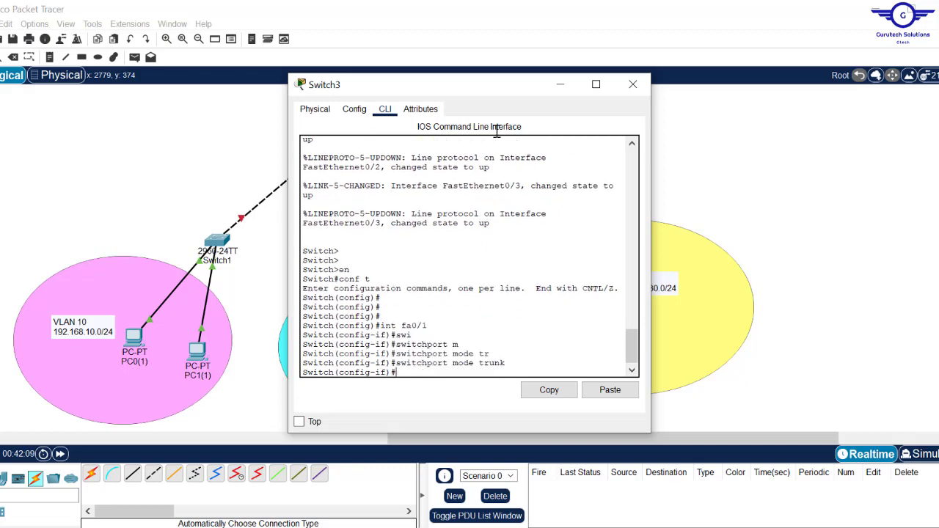
left_click(632, 84)
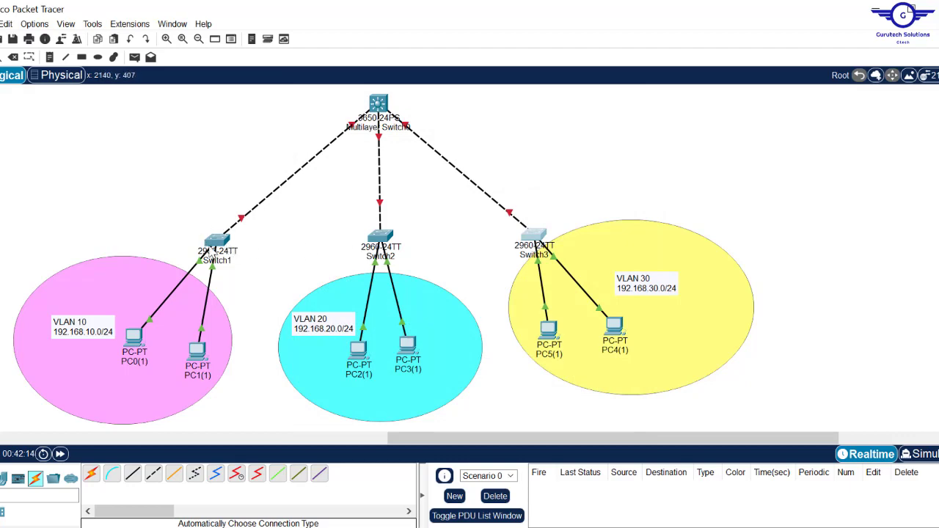
- On Switch1's CLI, leave interface mode and create VLAN 10 with the name IT
left_click(218, 248)
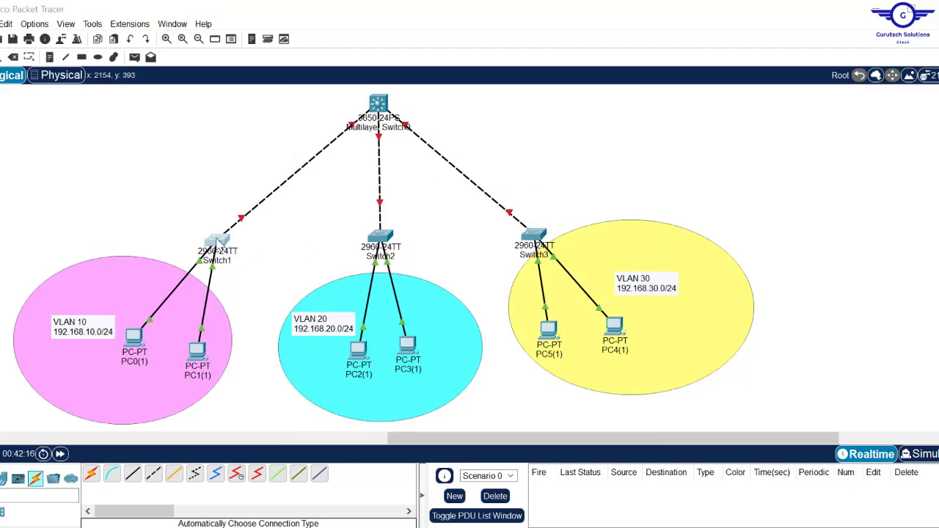
key("Return")
key("Return")
key("Return")
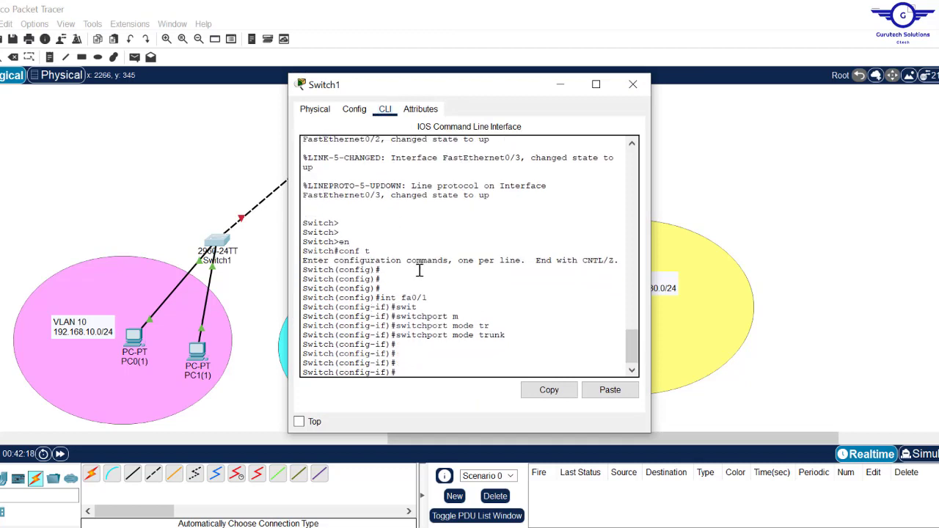
type("ex")
key("Return")
key("Return")
key("Return")
key("Return")
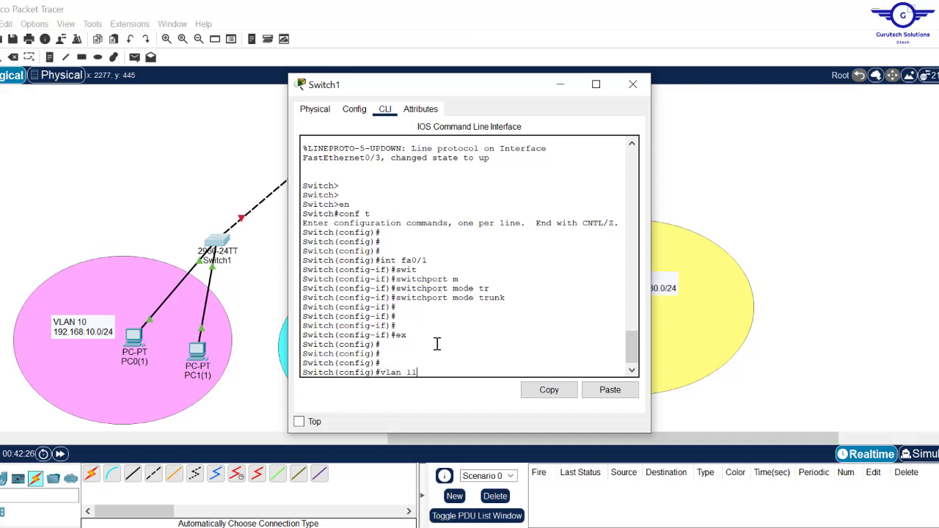
type("vlan 10")
key("Return")
key("Return")
key("Return")
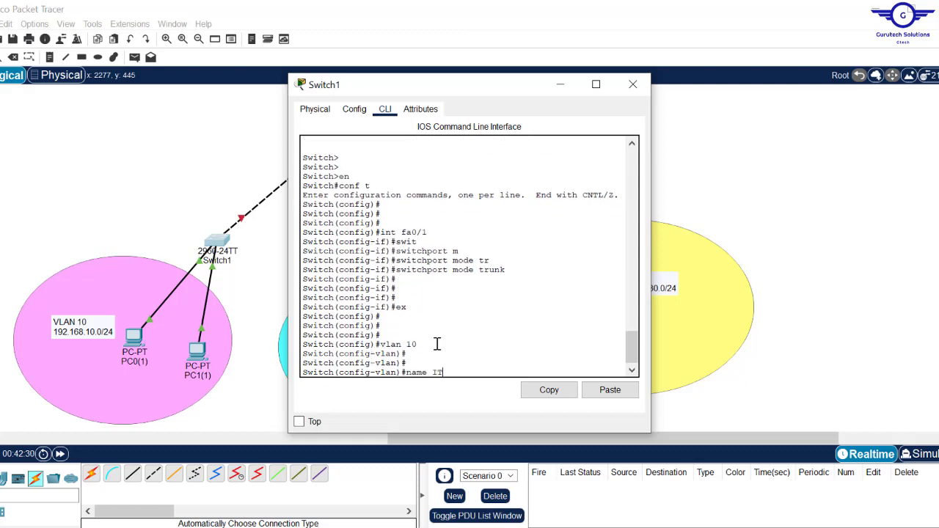
key("Return")
key("Return")
key("Return")
key("Return")
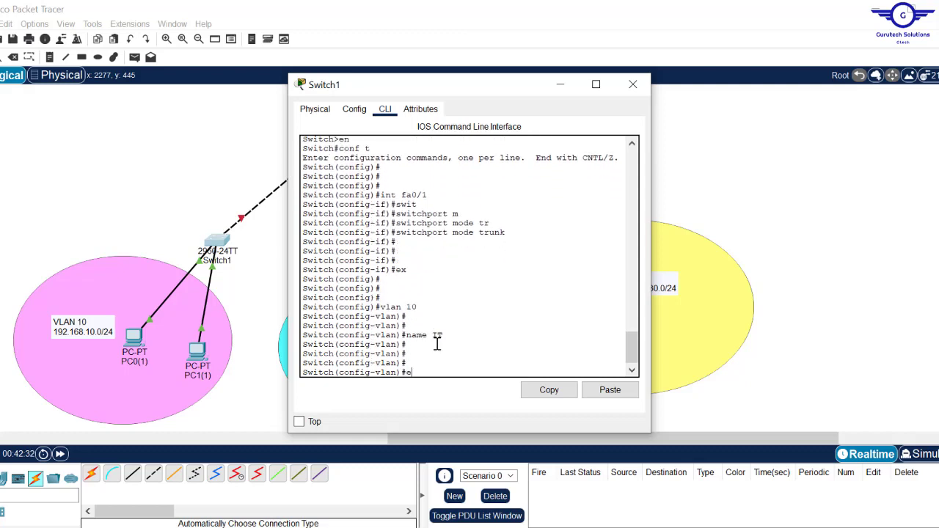
type("ex")
key("Return")
key("Return")
key("Return")
key("Return")
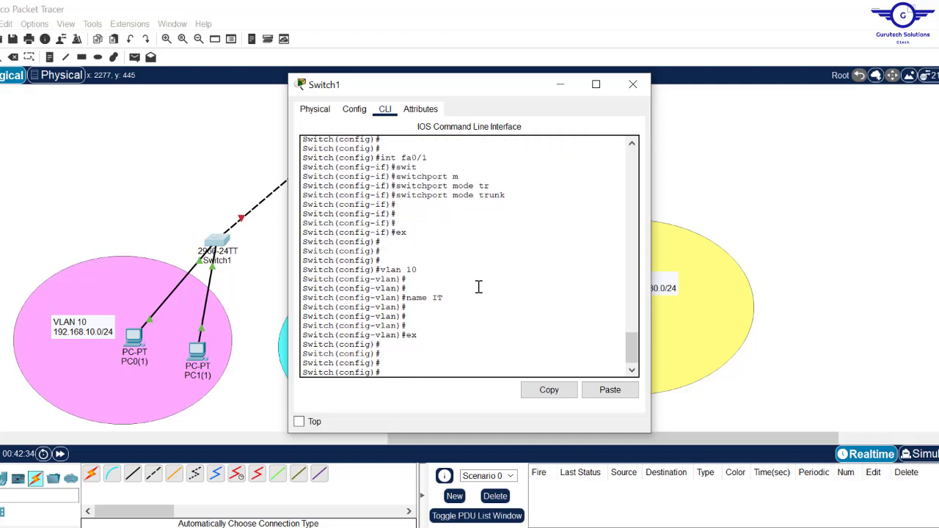
left_click_drag(451, 294, 406, 294)
type("int range fa0/2")
- Reopen Switch1's console and select the port range fa0/2-24
left_click(191, 189)
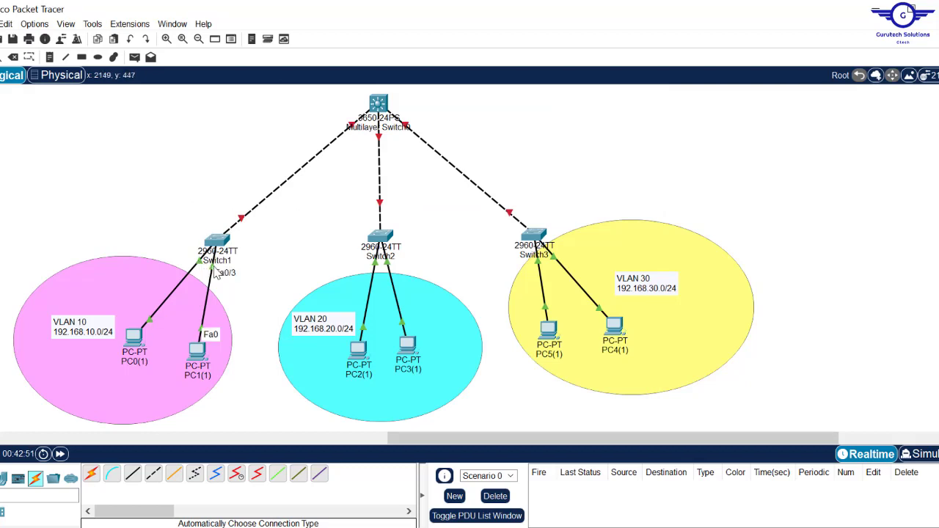
left_click(220, 241)
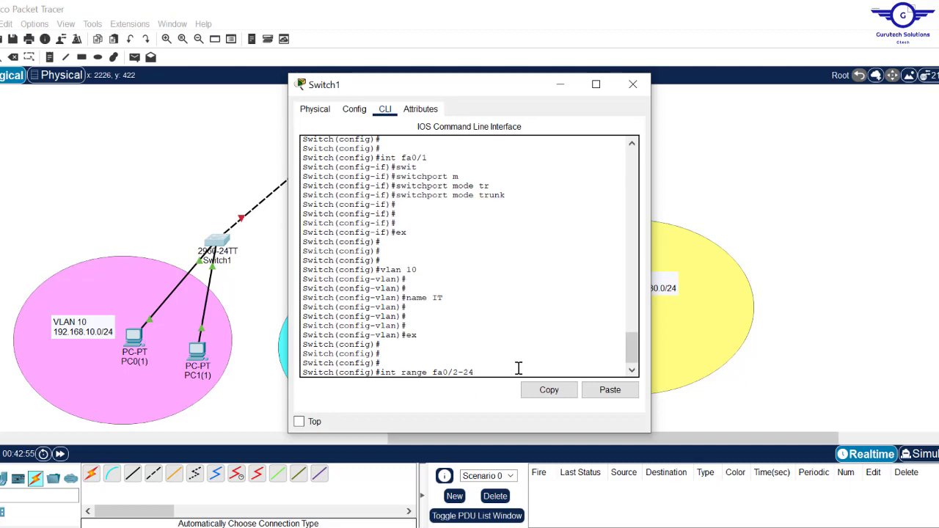
left_click(140, 144)
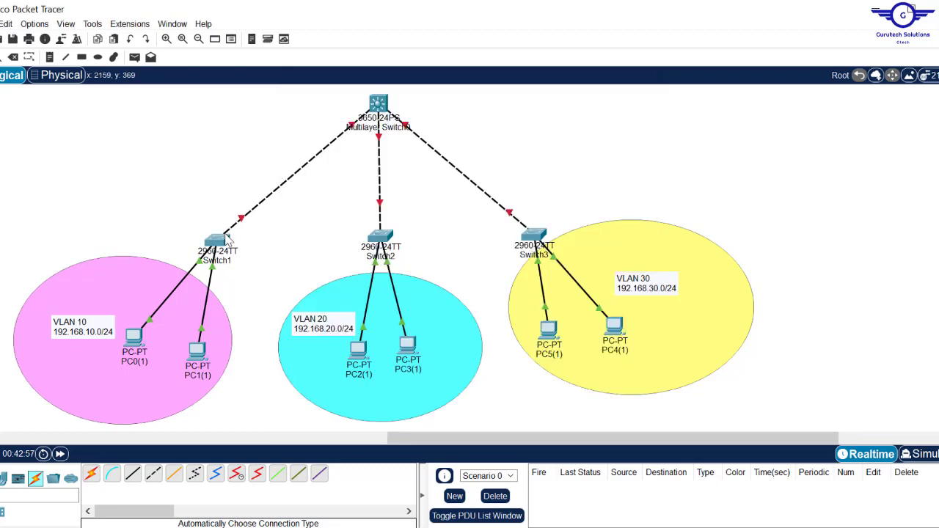
mouse_move(223, 250)
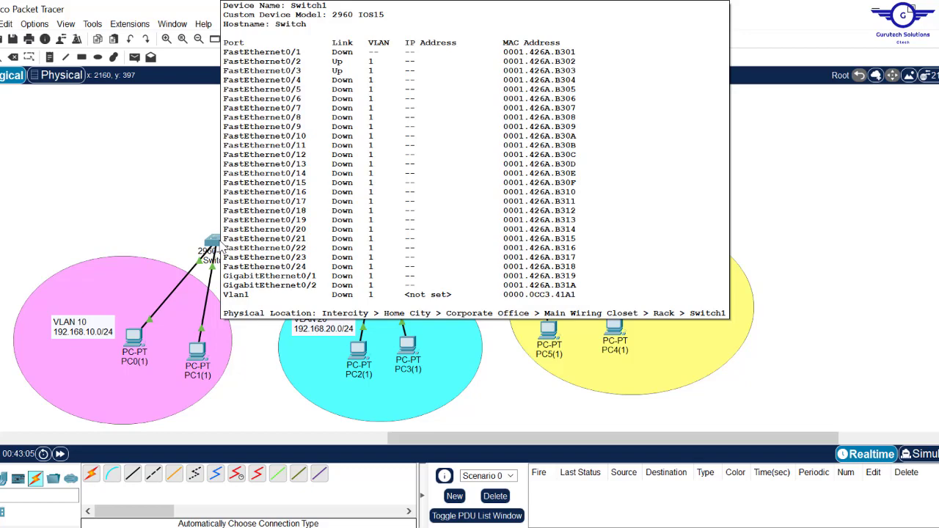
left_click(215, 242)
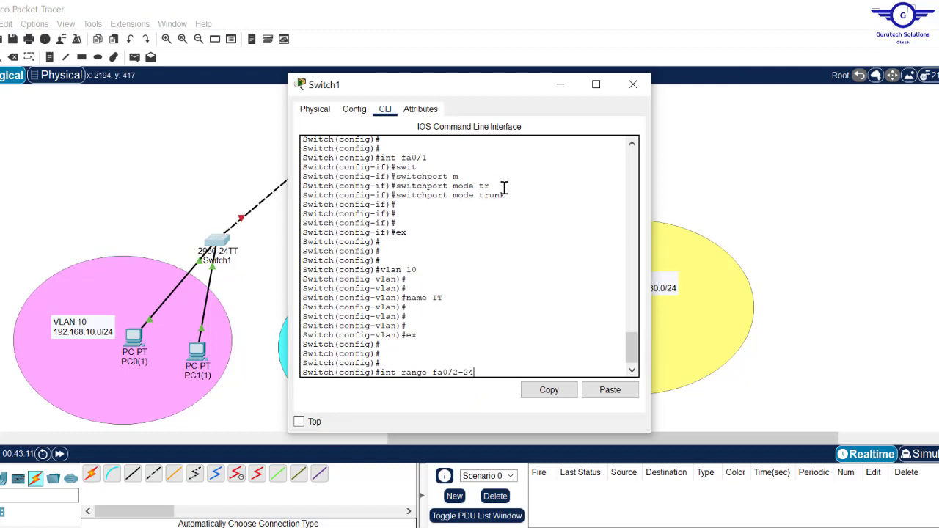
left_click_drag(432, 156, 384, 157)
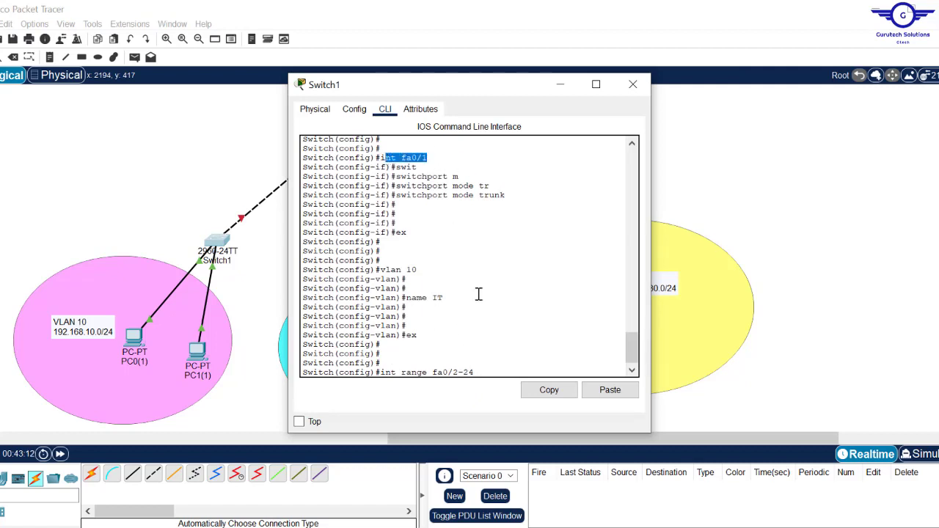
left_click(482, 374)
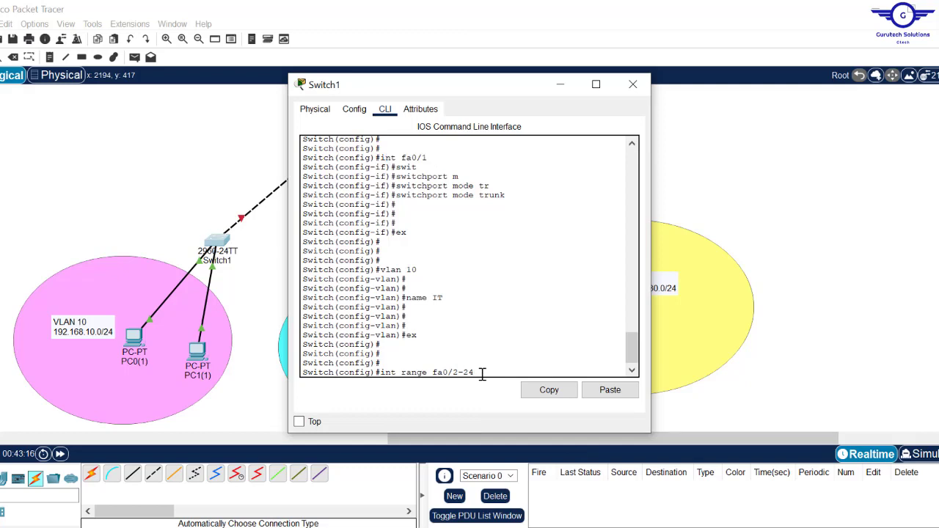
key("Return")
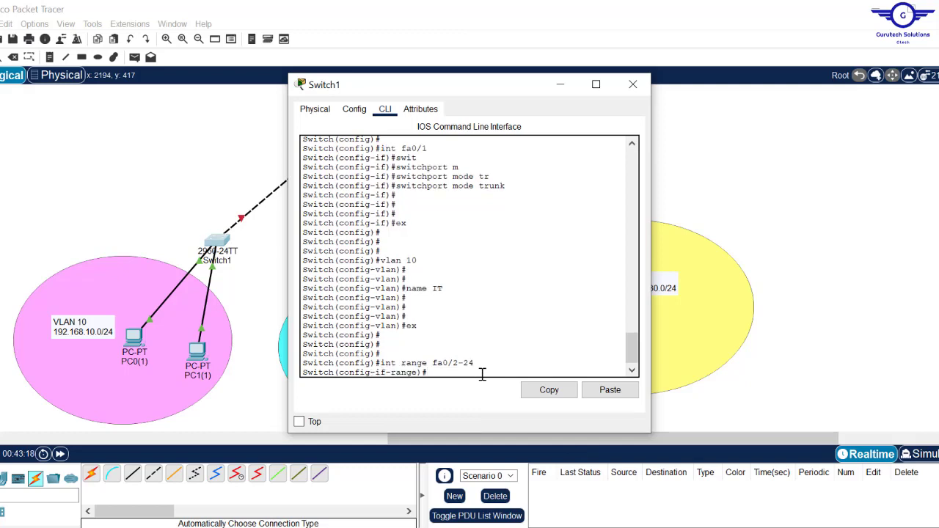
- Make ports fa0/2-24 access ports assigned to VLAN 10
type("swit")
key("Tab")
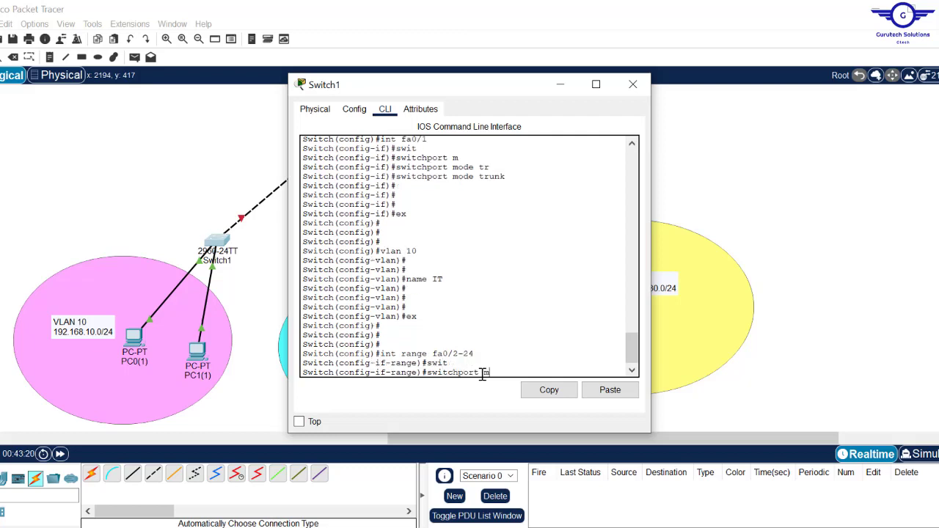
type("m")
key("Tab")
type("a")
key("Tab")
key("Return")
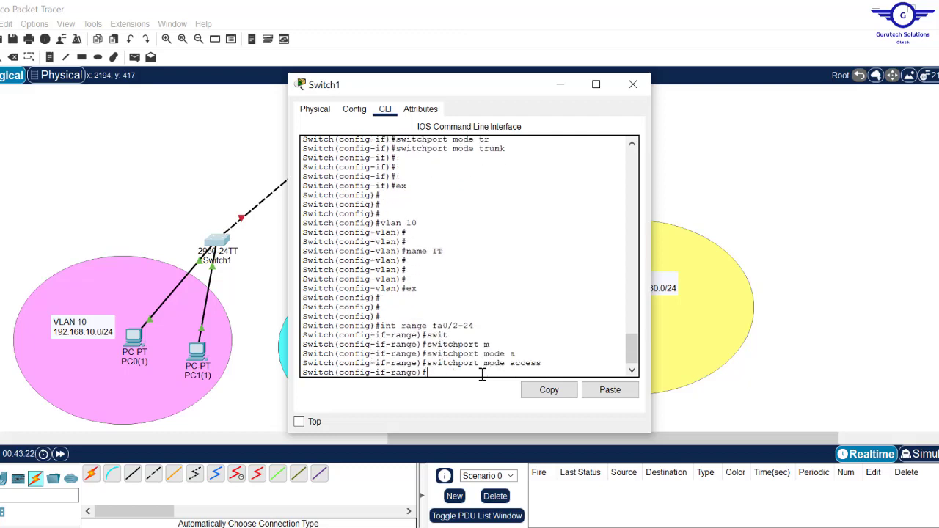
type("sw")
key("Tab")
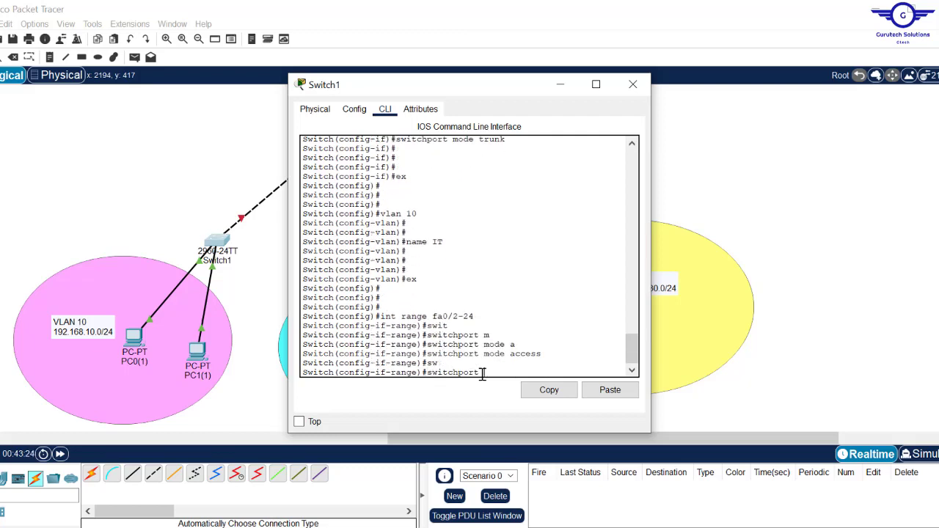
type("a")
key("Tab")
type("v")
key("Tab")
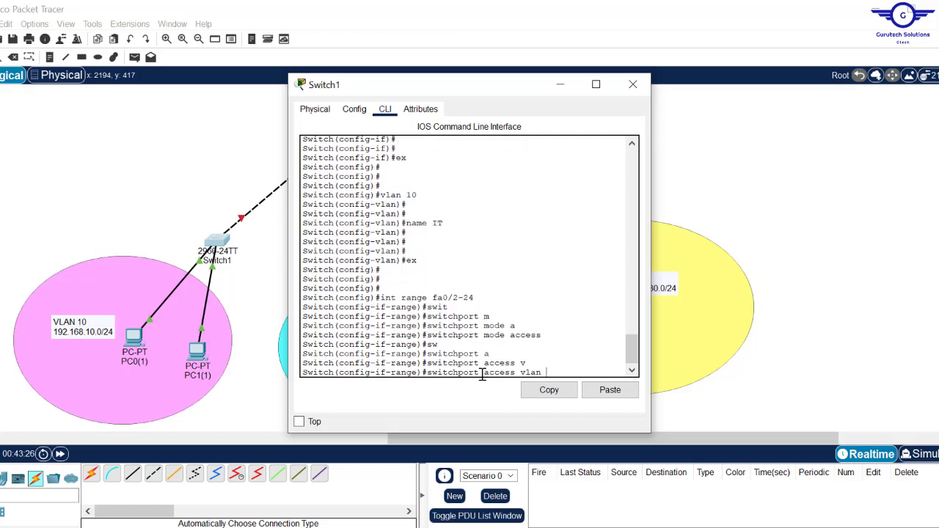
key("Return")
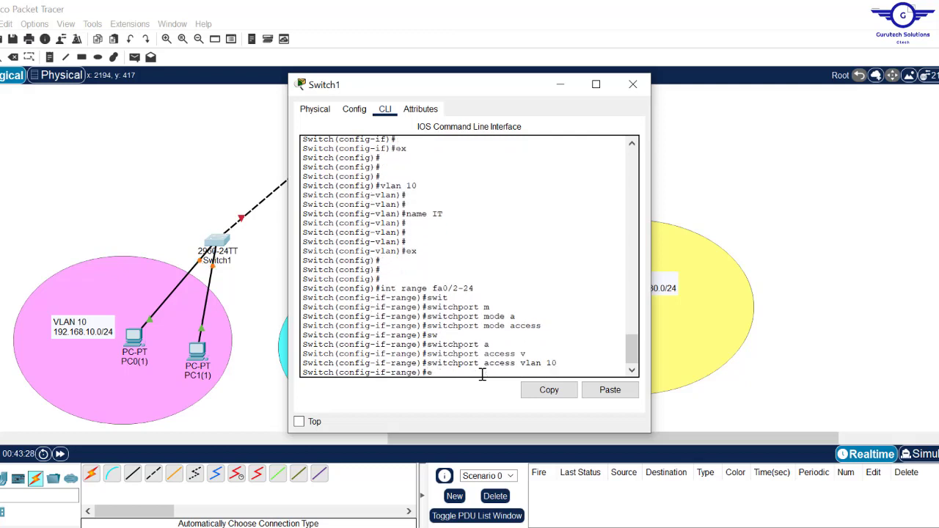
- Exit the interface range, save Switch1's configuration with do wr, and close its window
type("exit")
key("Return")
key("Return")
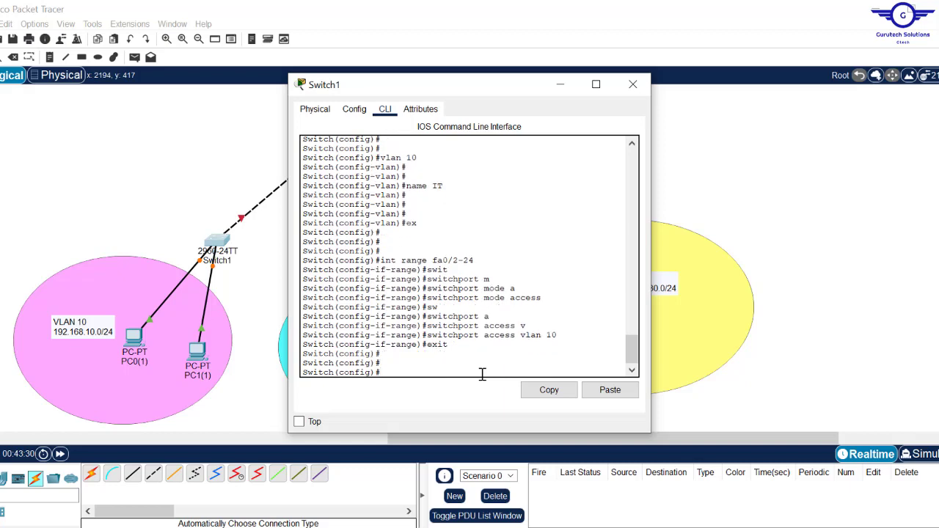
type("do wr")
key("Return")
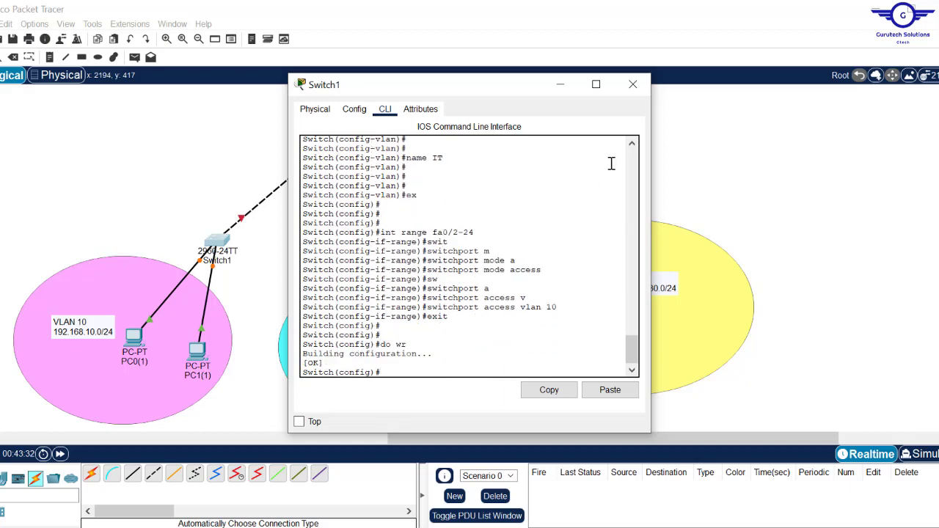
left_click(633, 85)
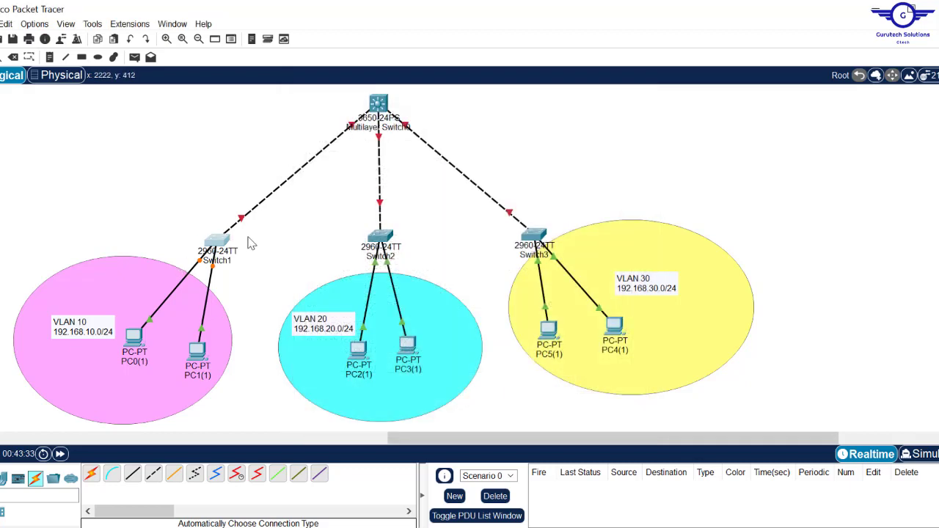
- On Switch2's CLI, leave interface mode and select the port range fa0/2-24
left_click(383, 239)
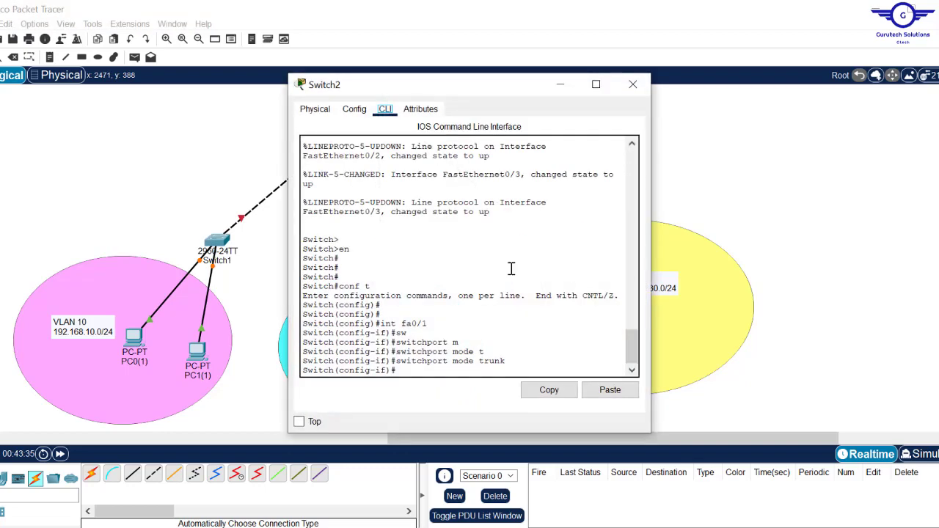
type("ex")
key("Return")
key("Return")
key("Return")
key("Return")
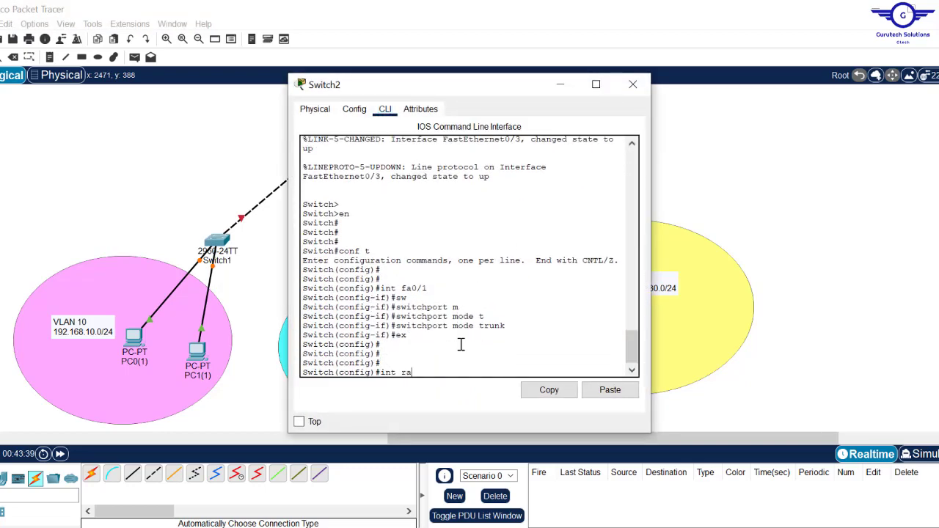
type("int range fa0/2-24")
key("Return")
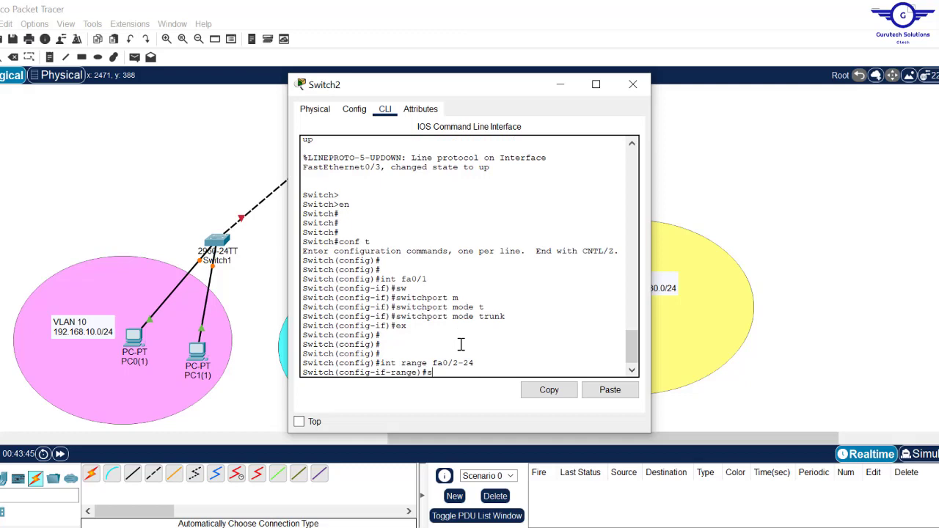
- Set ports fa0/2-24 to switchport mode access
type("swit")
key("Tab")
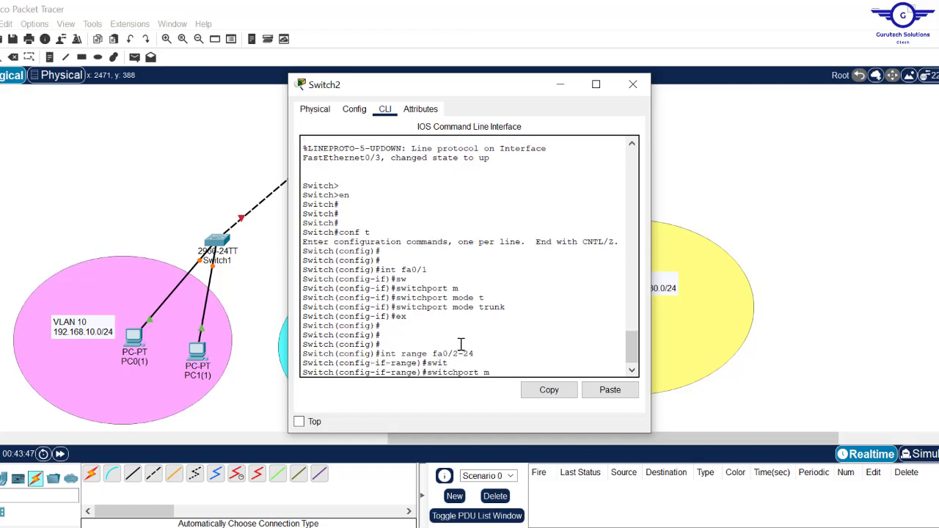
type("m")
key("Tab")
type("a")
key("Tab")
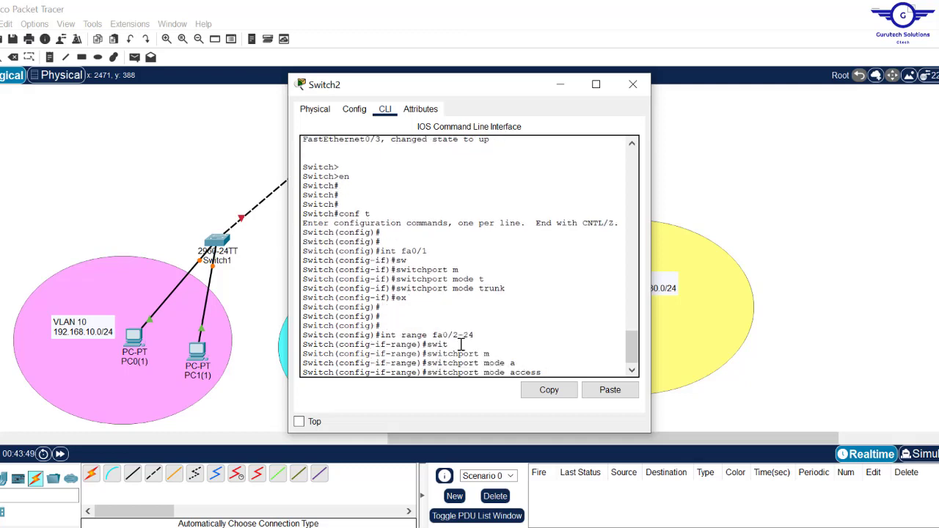
key("Return")
- Assign the ports to access VLAN 20, letting the switch create it, and exit
type("s")
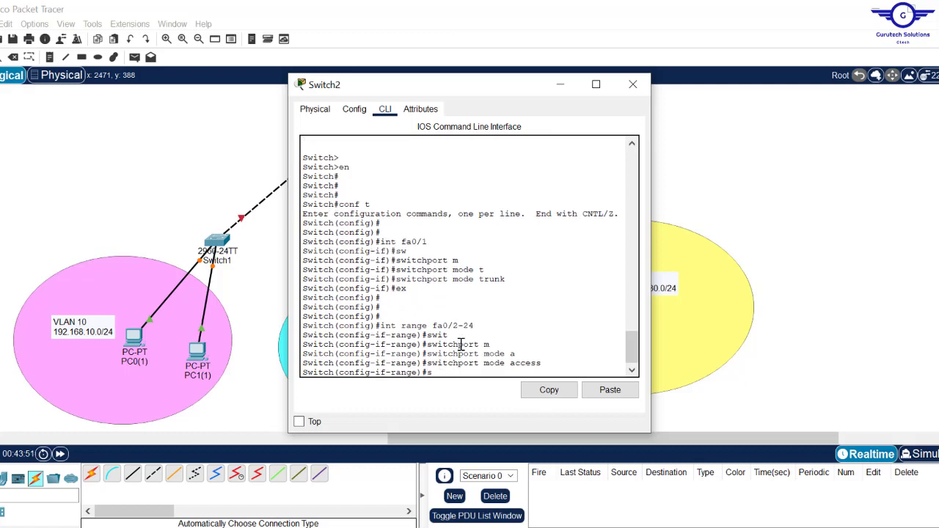
type("w")
key("Tab")
type("ac")
key("Tab")
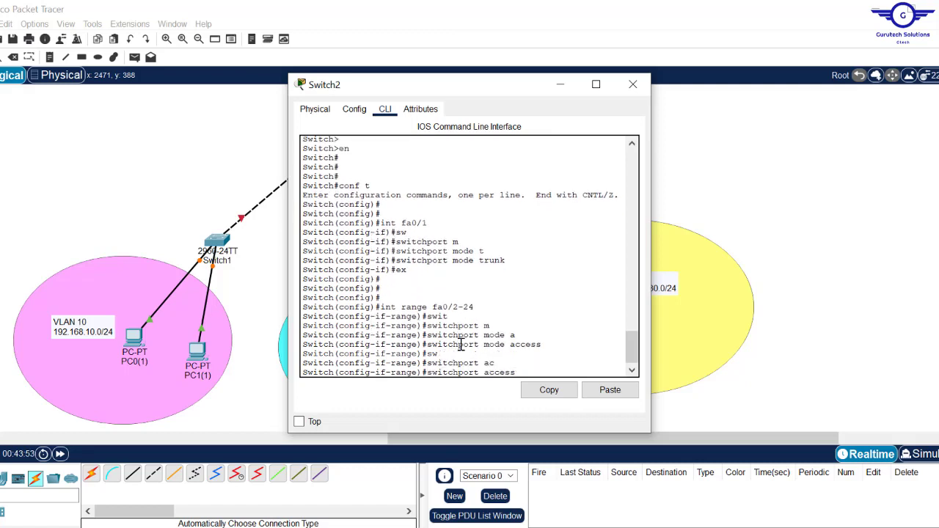
type("v")
key("Tab")
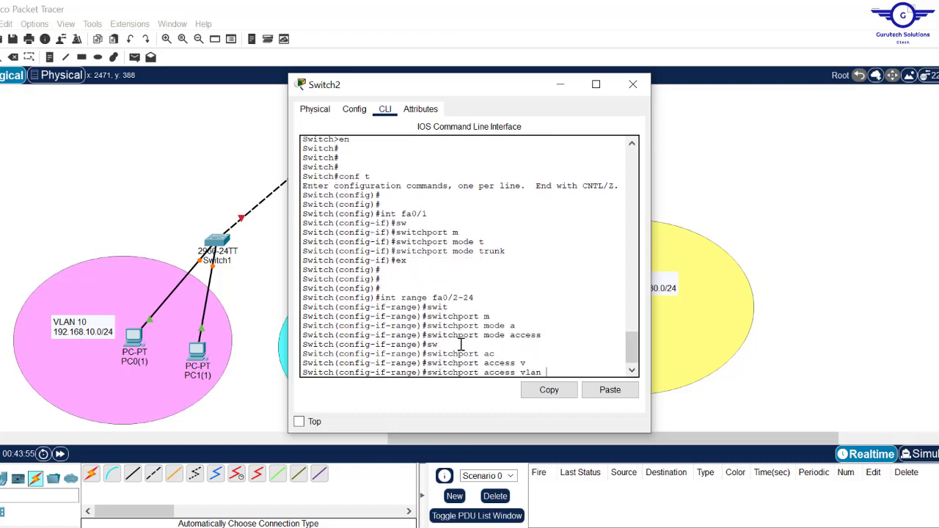
key("Return")
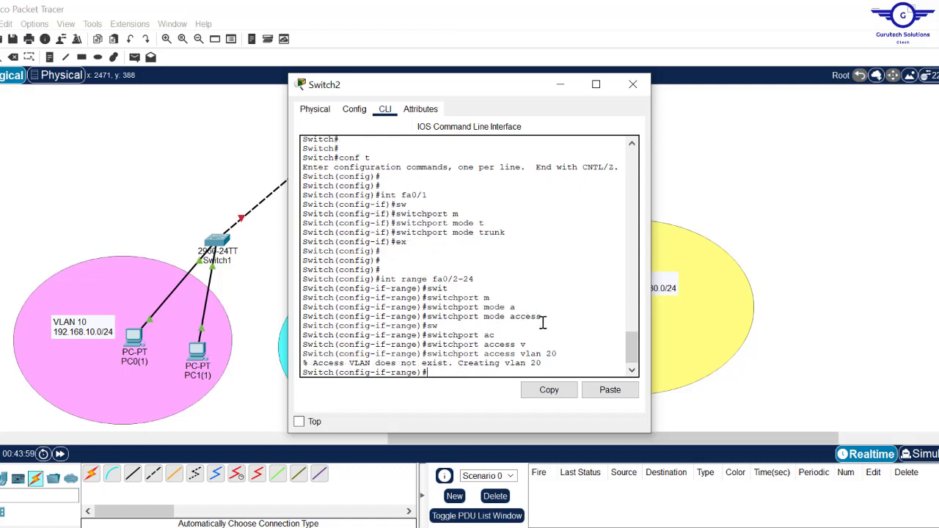
type("exit")
key("Return")
key("Return")
key("Return")
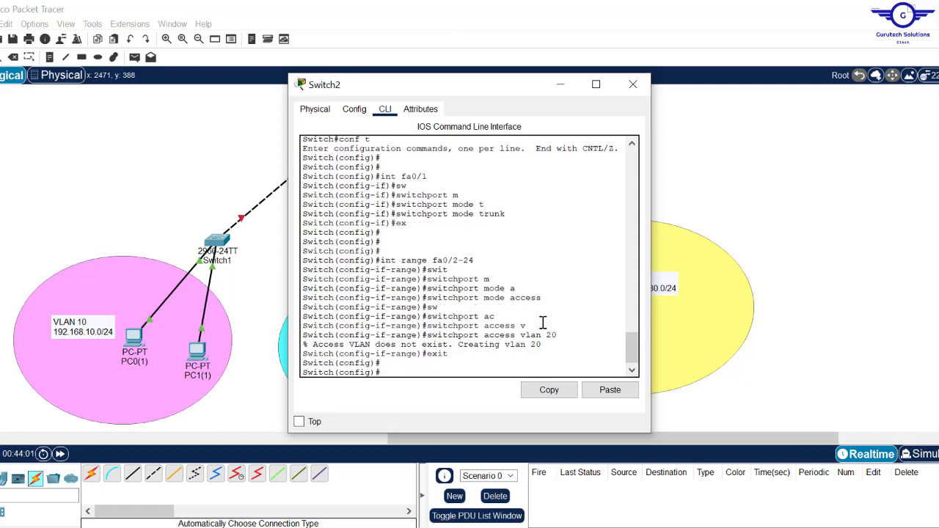
- Highlight the VLAN-does-not-exist notice and the access VLAN 20 command in the output
left_click_drag(304, 336, 459, 335)
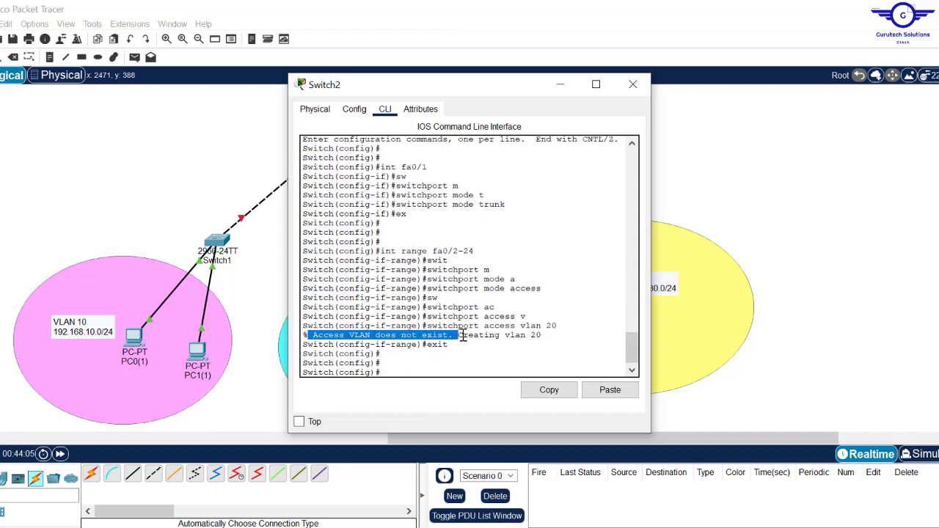
left_click_drag(459, 335, 537, 333)
left_click(547, 332)
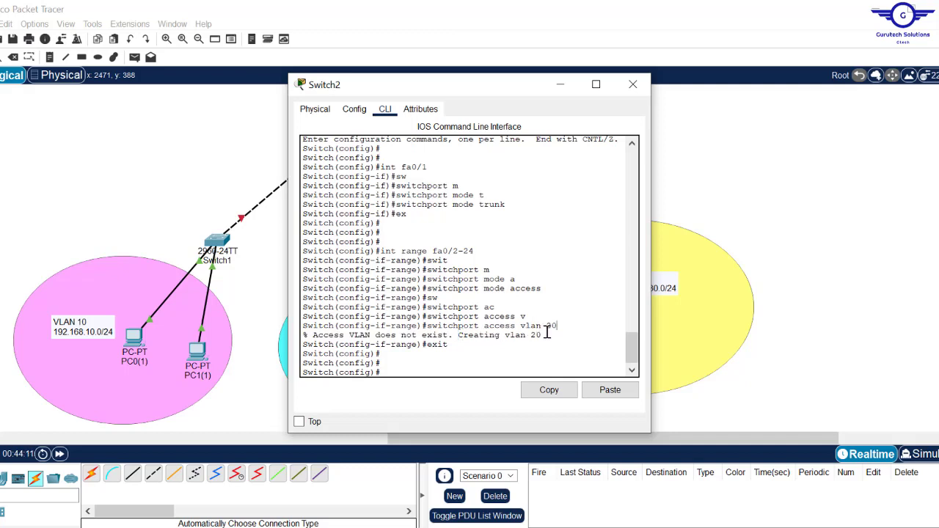
mouse_move(562, 321)
left_mouse_down()
mouse_move(527, 318)
mouse_move(561, 329)
left_mouse_up()
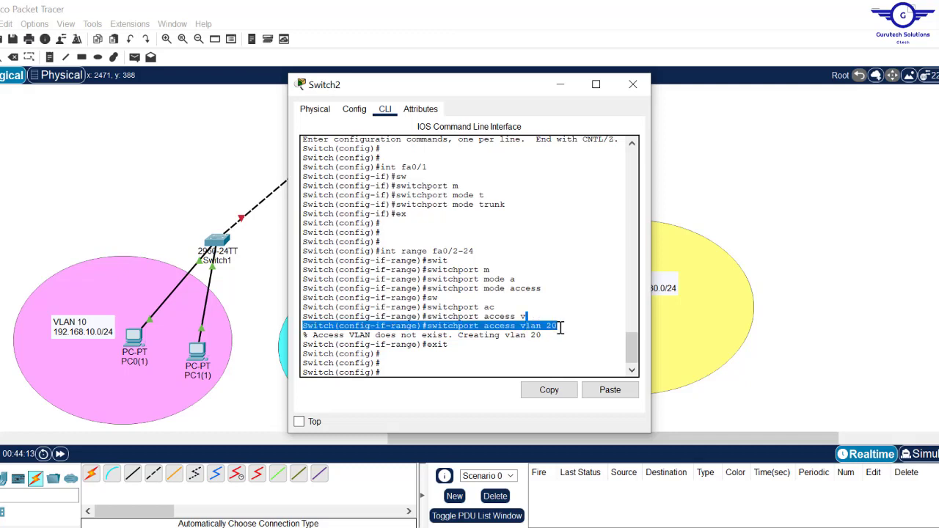
left_click(435, 366)
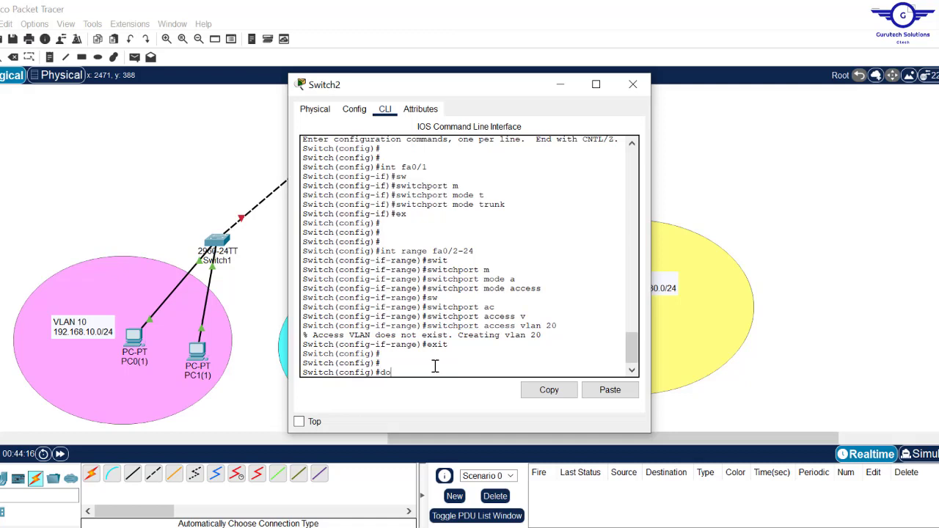
- List VLANs with do sh vlan, widening the console to see VLAN 20's default name VLAN0020
type("do sh vlan")
key("Return")
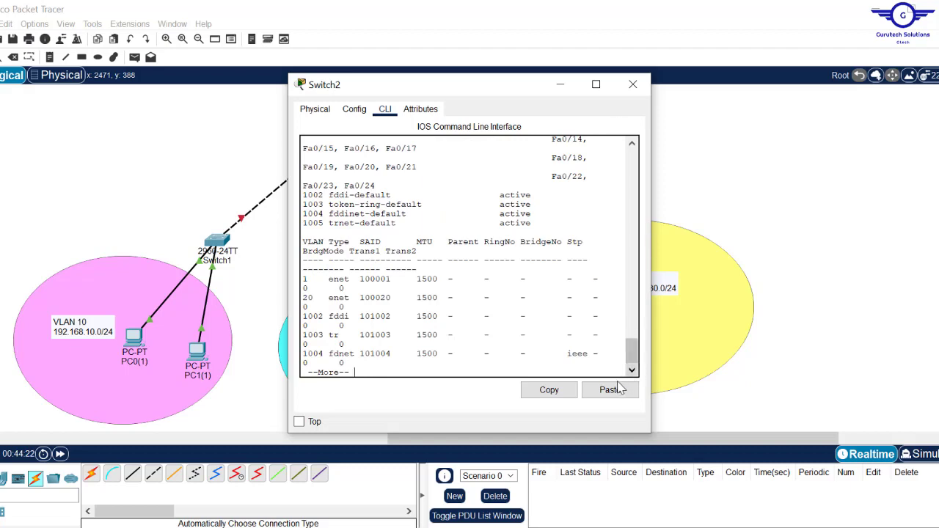
left_click_drag(635, 353, 635, 328)
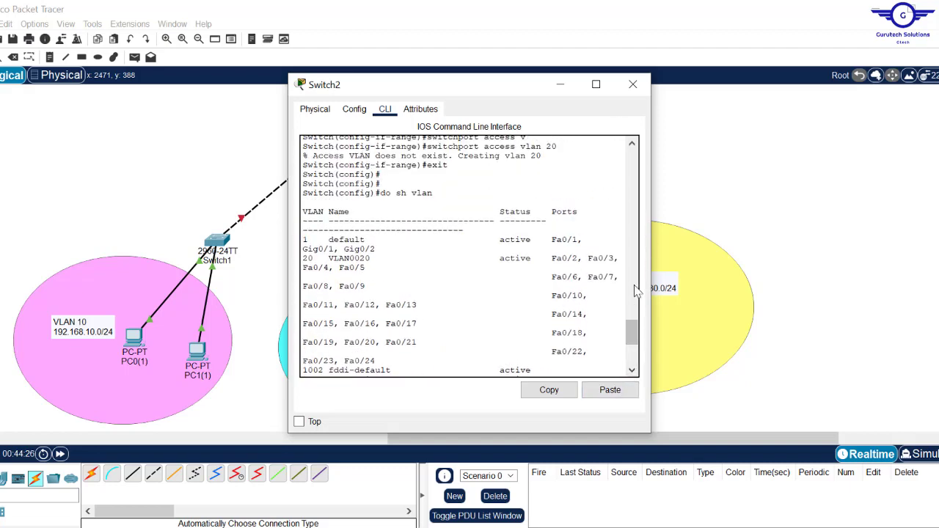
left_click_drag(651, 273, 828, 259)
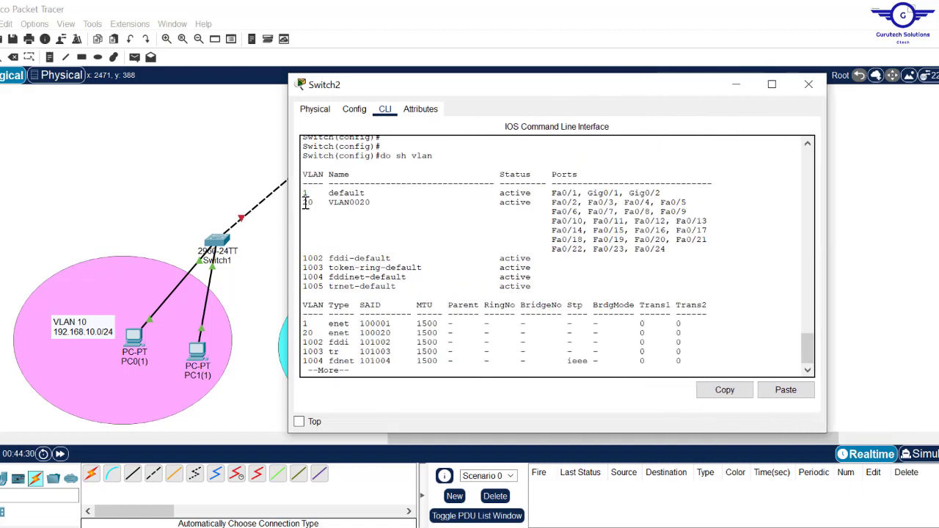
left_click_drag(304, 203, 397, 204)
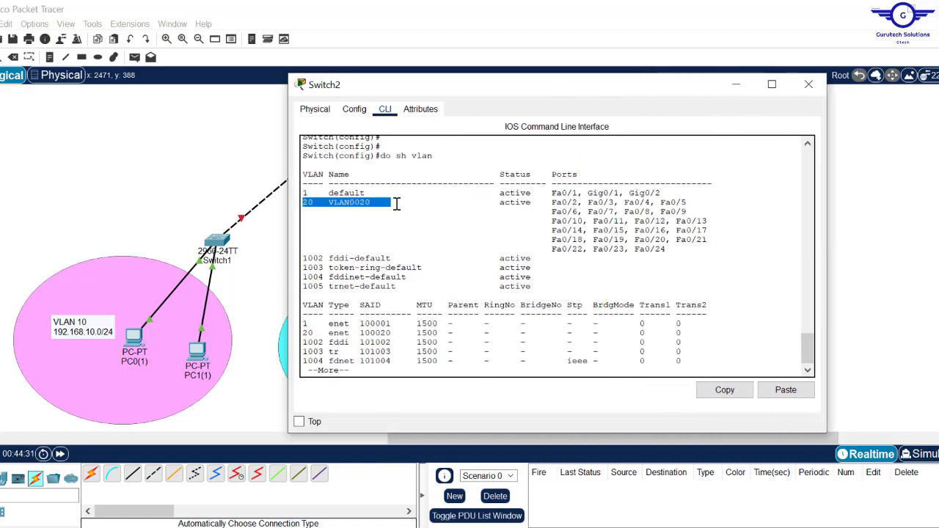
left_click(354, 204)
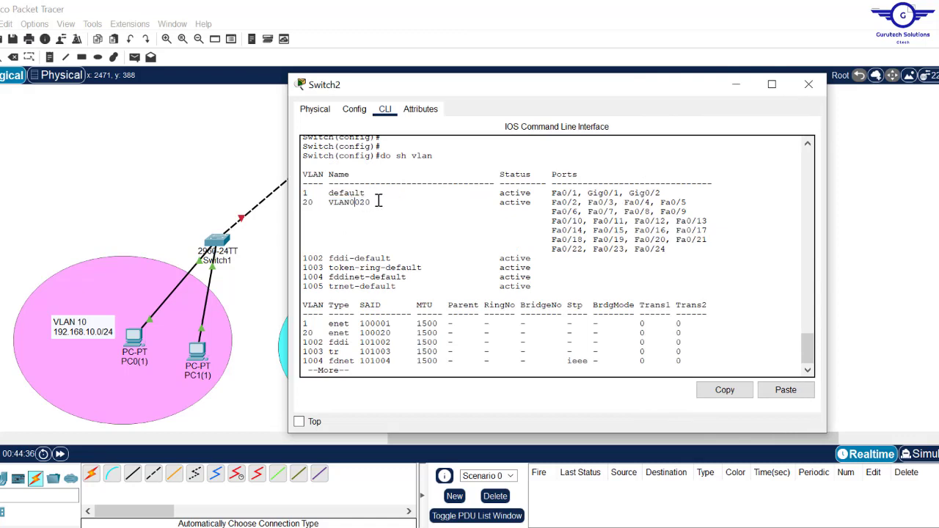
left_click_drag(379, 202, 331, 203)
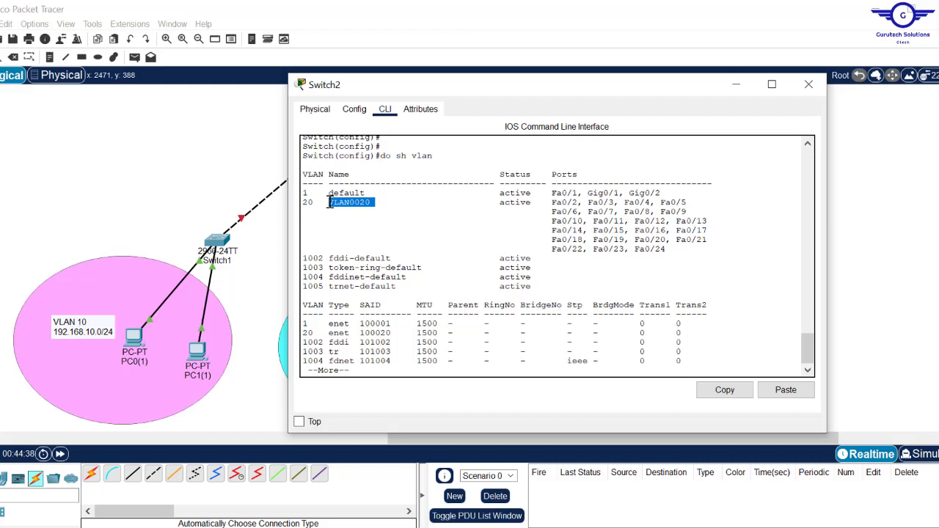
key("Return")
key("Return")
- Rename VLAN 20 to HR and leave VLAN configuration mode
key("Return")
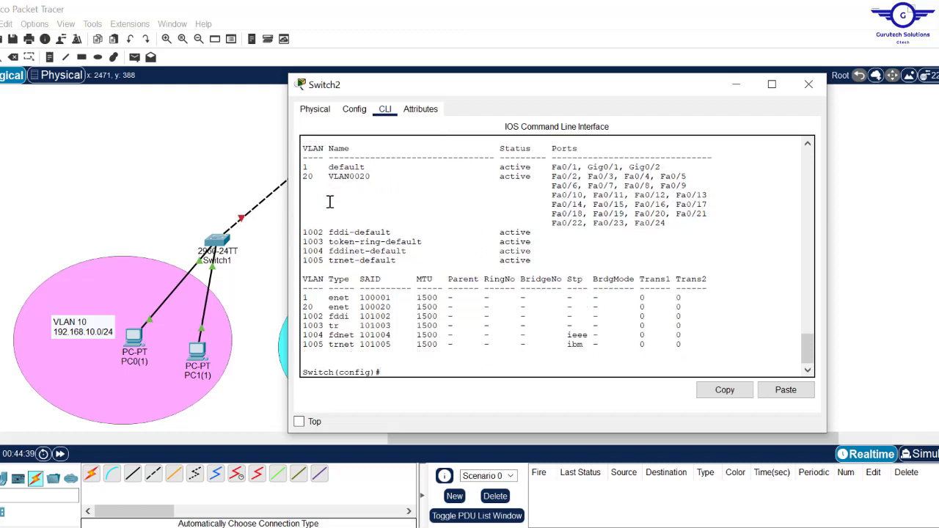
type("vlan 20")
key("Return")
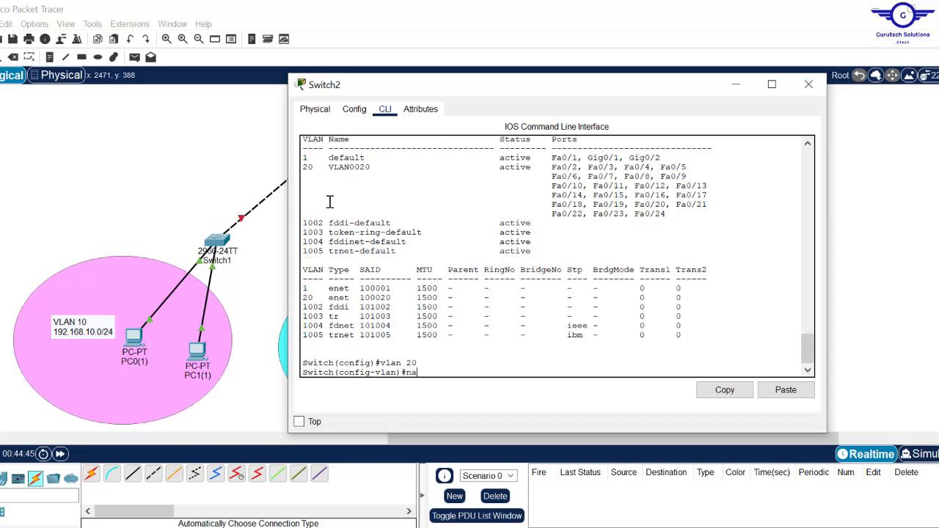
type("name HR")
key("Return")
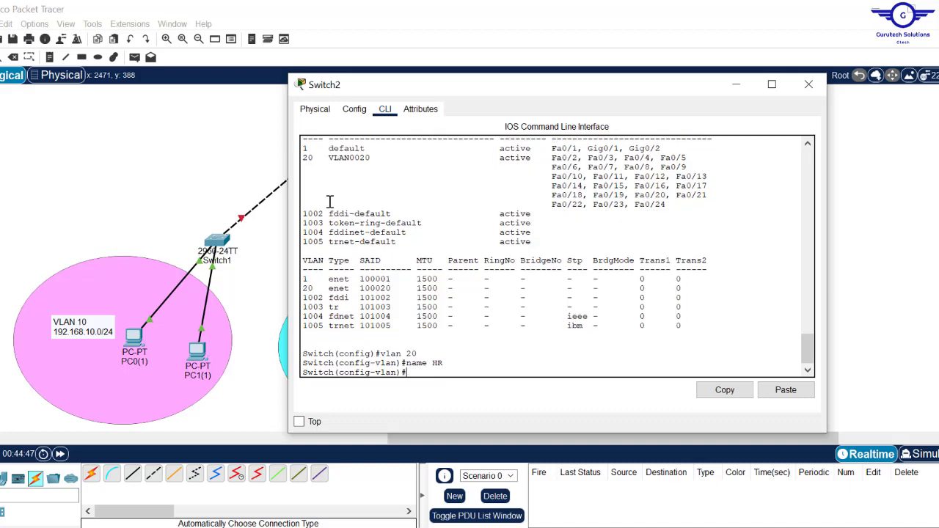
key("Return")
type("ex")
key("Return")
- Recheck do sh vlan to confirm HR holds ports Fa0/2-24, then close Switch2's window
key("Return")
key("Return")
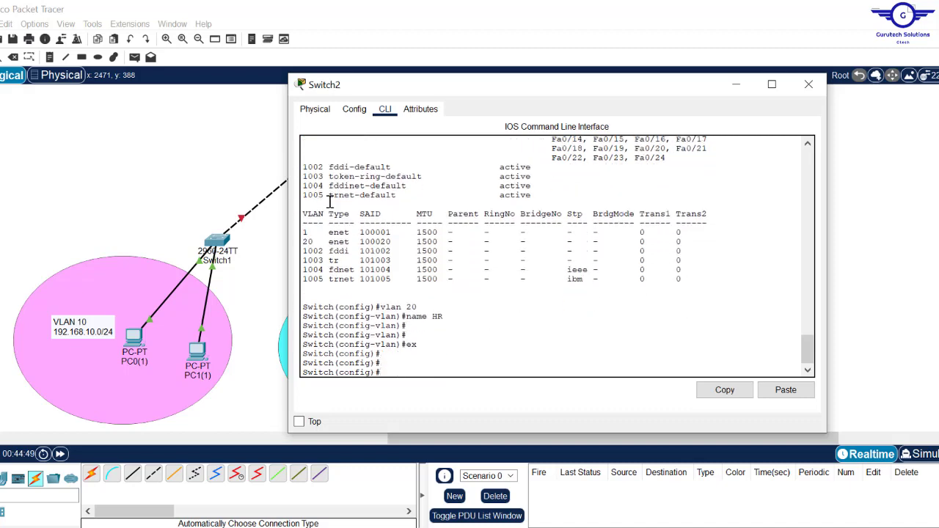
type("do sh vlan")
key("Return")
left_click_drag(302, 204, 667, 252)
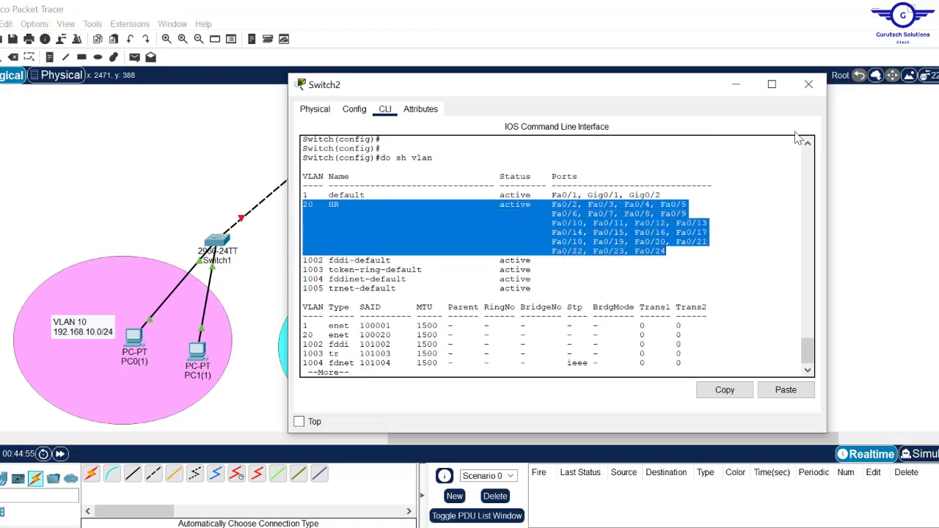
left_click(810, 86)
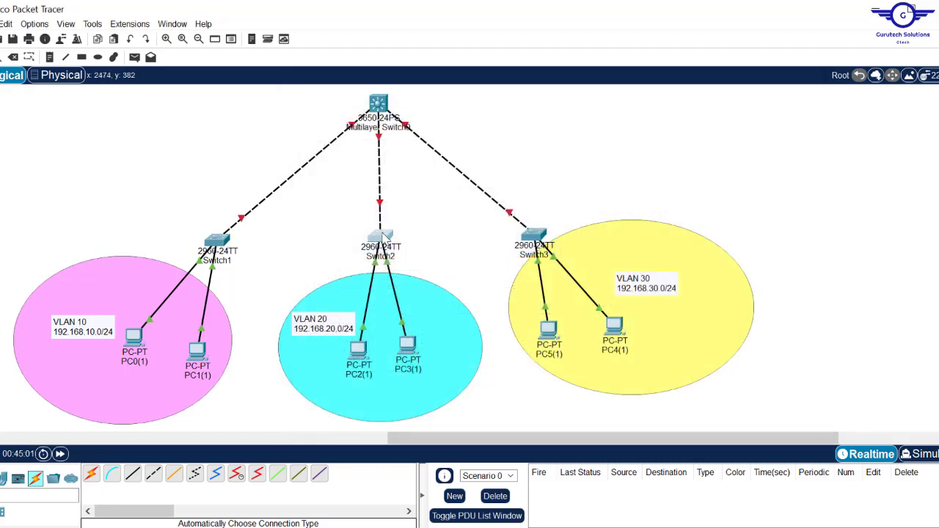
- Shift the VLAN 30 label and Switch3, then add PC6 and PC7 in the yellow zone
mouse_move(382, 237)
left_click_drag(658, 288, 544, 300)
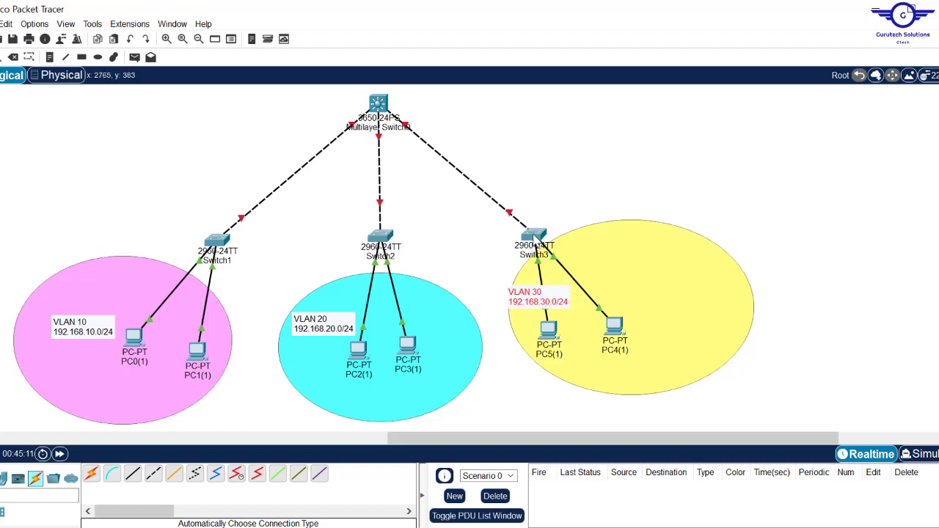
left_click_drag(535, 233, 555, 235)
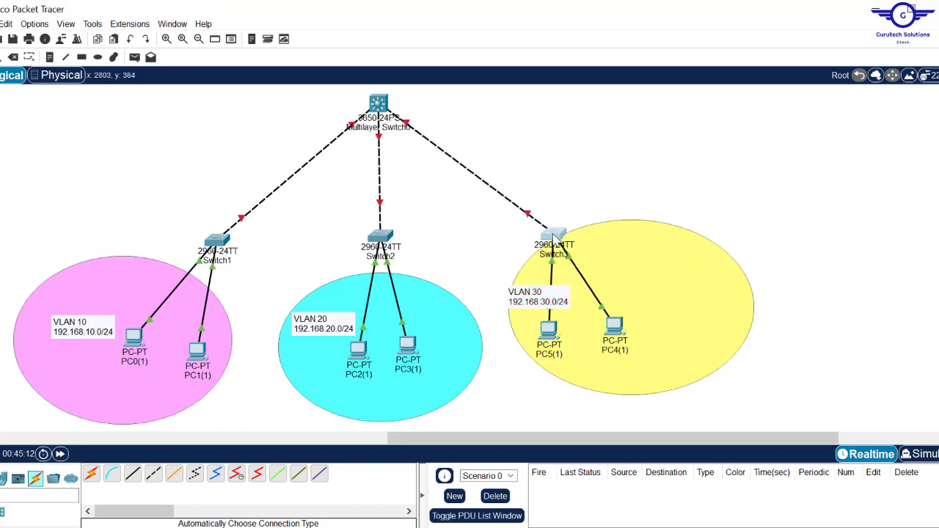
left_click(3, 478)
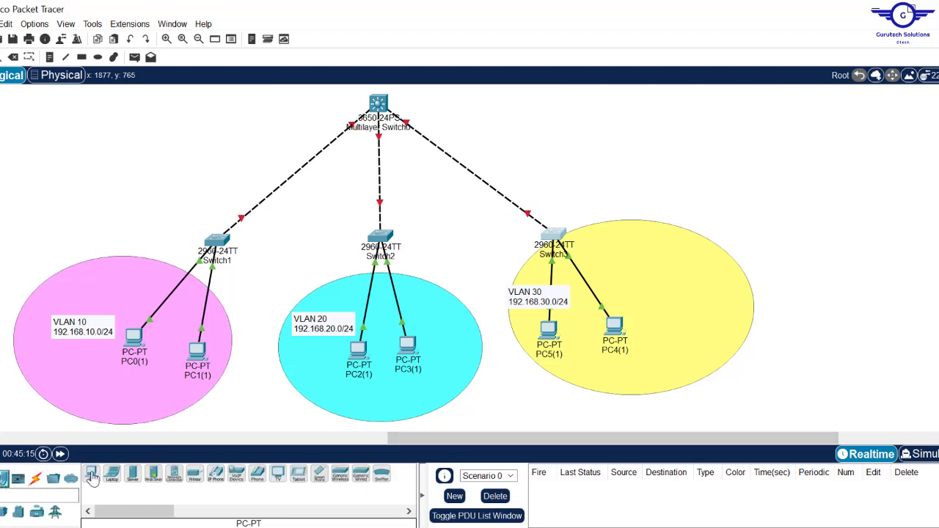
left_click_drag(91, 473, 707, 271)
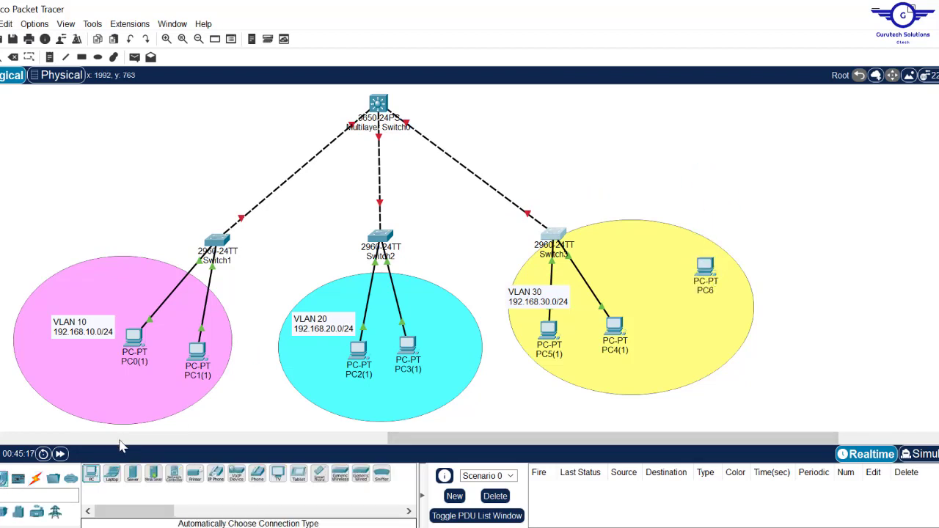
left_click_drag(94, 484, 687, 287)
left_click_drag(733, 264, 707, 271)
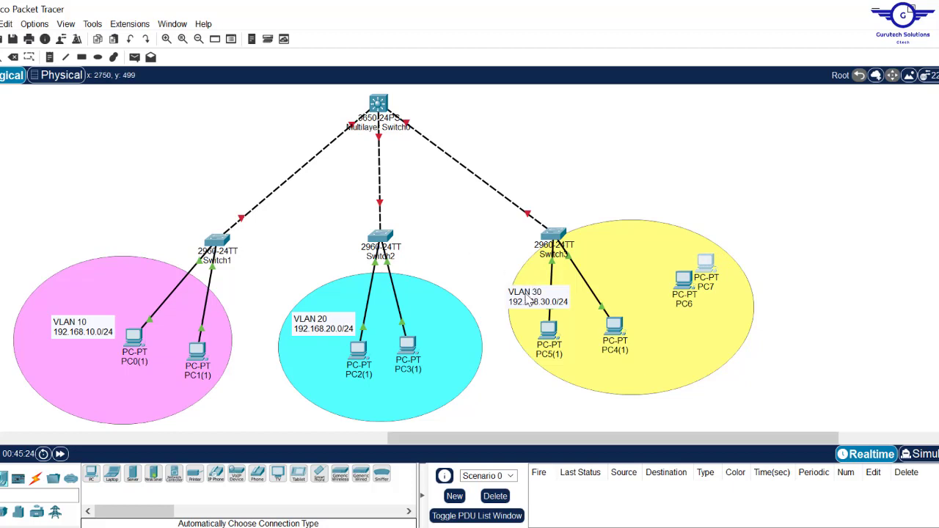
- Duplicate the VLAN 30 label and position the copies beside PC7 and PC5
mouse_move(517, 292)
left_mouse_down()
mouse_move(448, 240)
mouse_move(505, 267)
left_mouse_up()
key("ctrl+c")
key("ctrl+v")
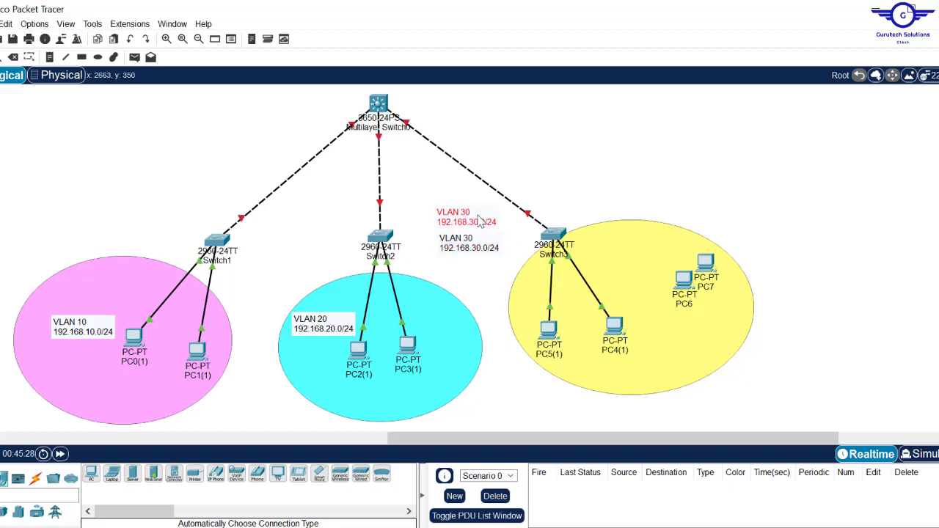
left_click_drag(482, 218, 746, 270)
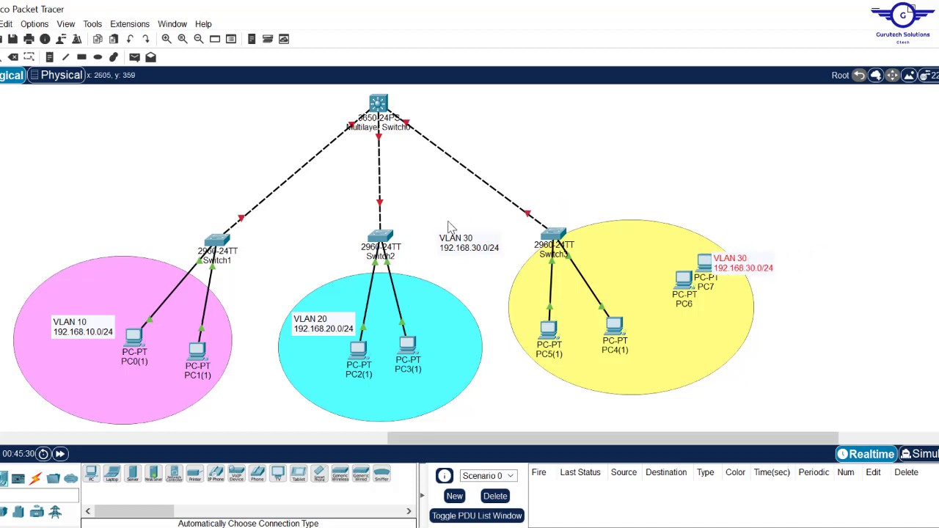
left_click_drag(473, 256, 566, 312)
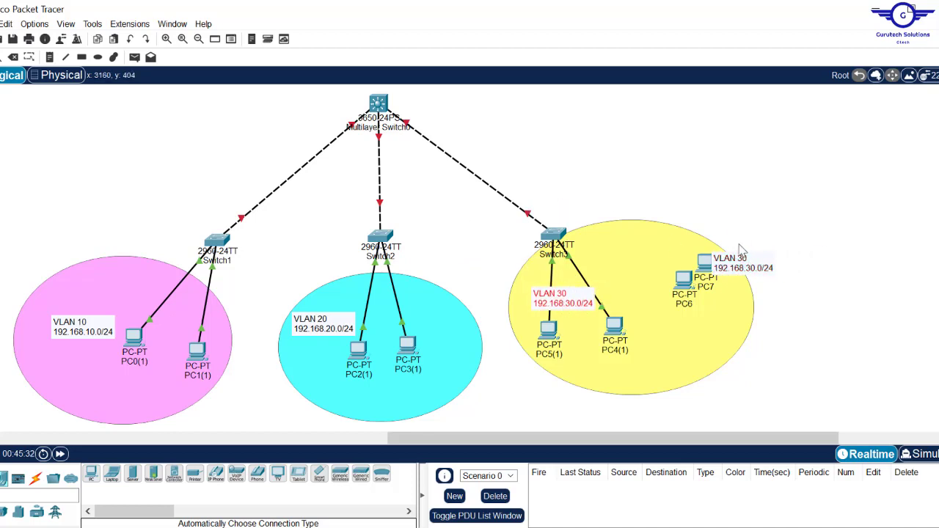
left_click_drag(735, 273, 729, 309)
- Begin editing the duplicate label beside PC7, changing 30 to 40
left_click(728, 309)
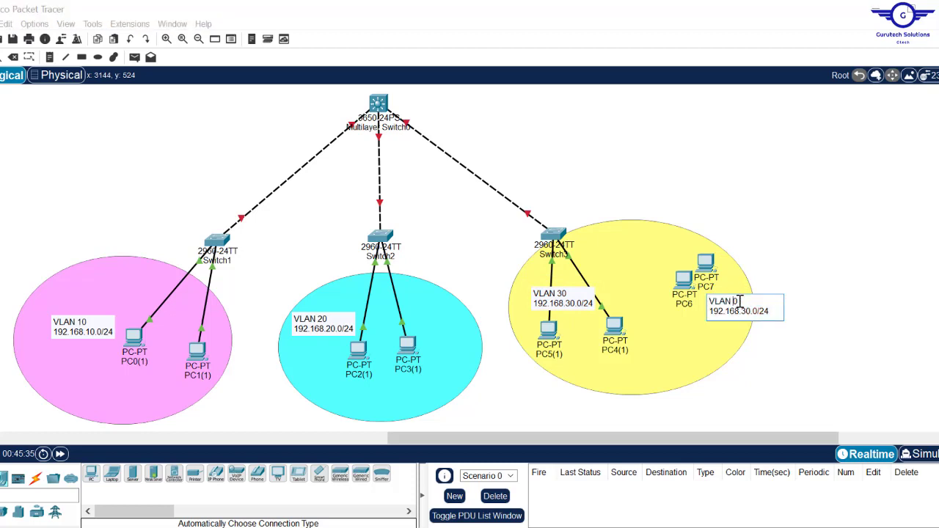
type("4")
key("BackSpace")
- Finish the VLAN 40, 192.168.40.0/24 note and cancel a stray automatic-cable connection
type("4")
left_click(791, 233)
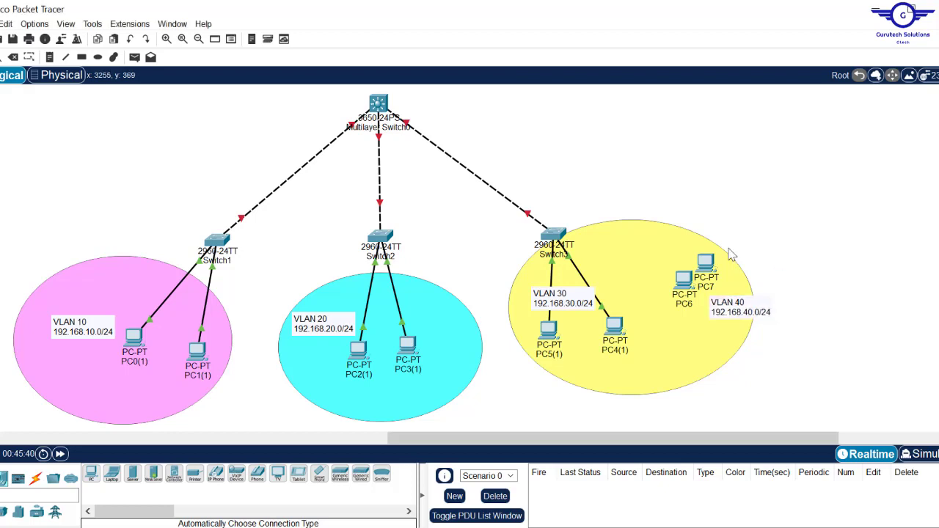
left_click(35, 478)
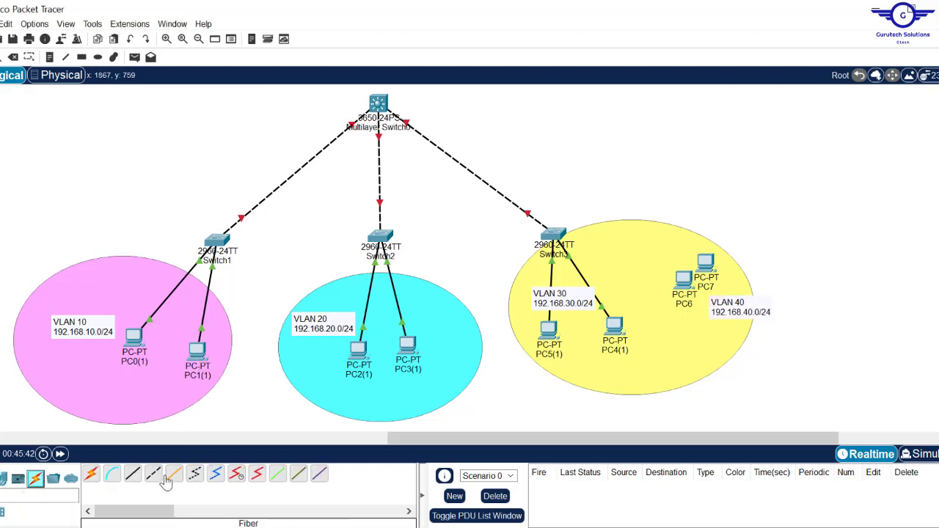
left_click(91, 474)
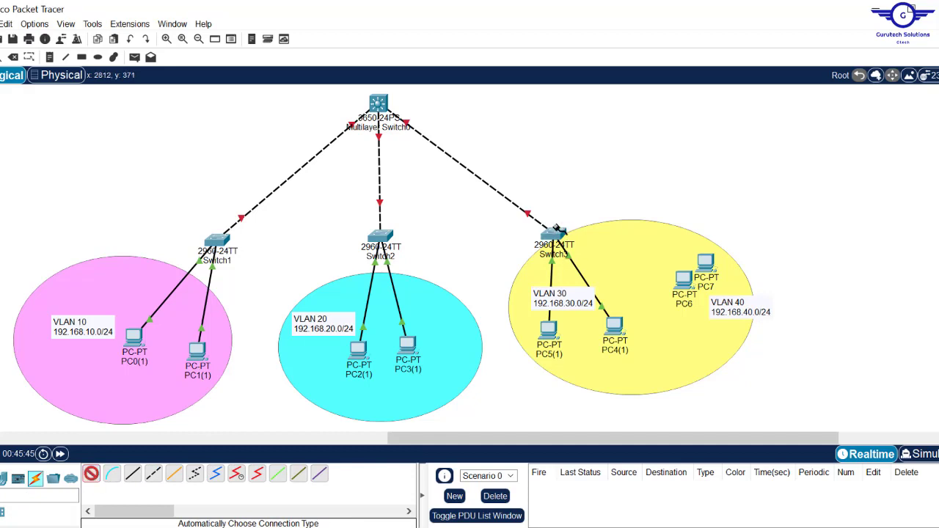
left_click(556, 230)
key("Escape")
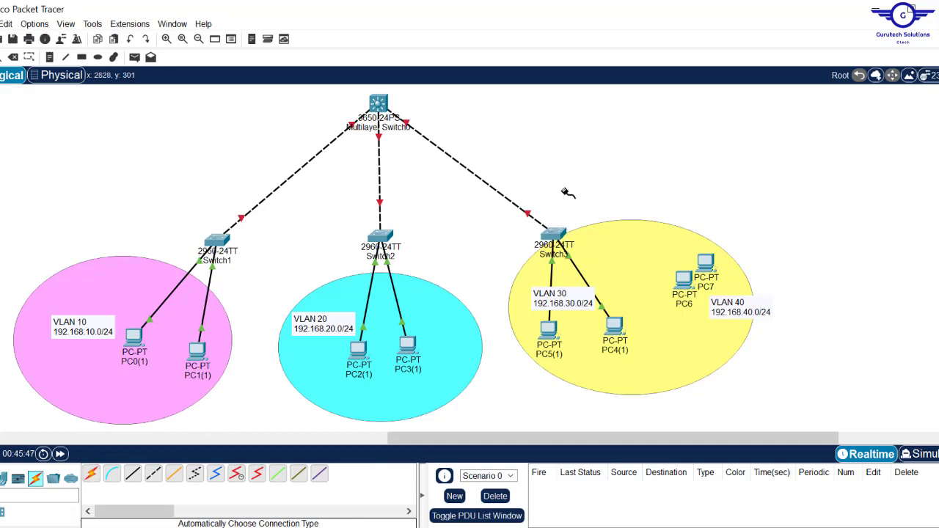
- Connect Switch3 Fa0/10 to PC6 FastEthernet0 with a copper straight-through cable
left_click(135, 478)
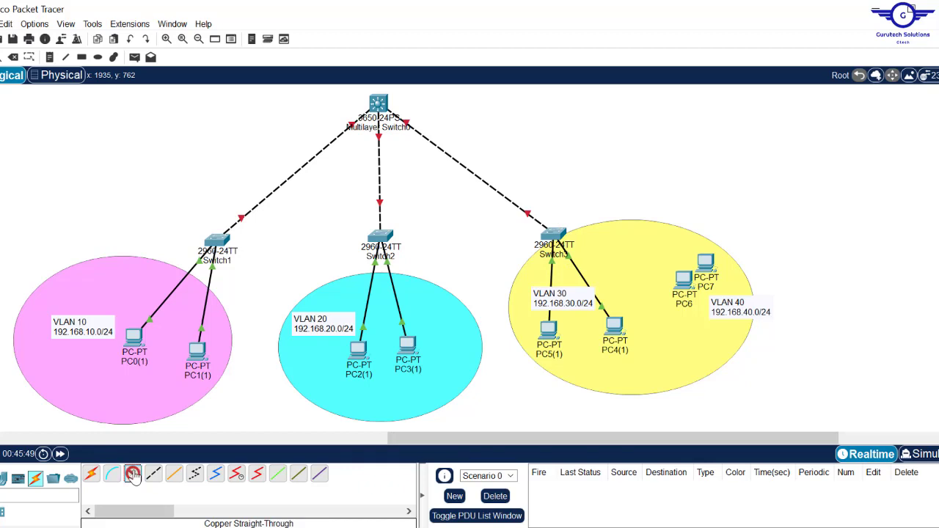
left_click(561, 234)
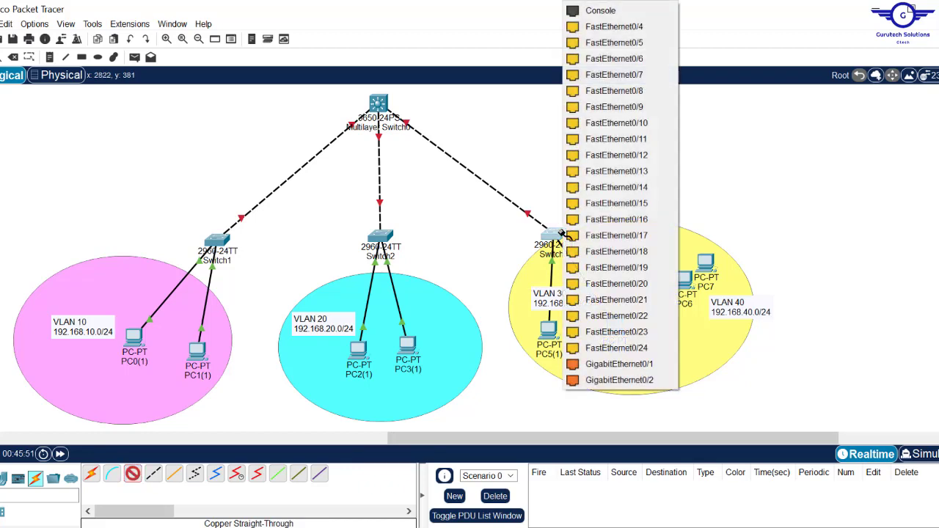
left_click(649, 124)
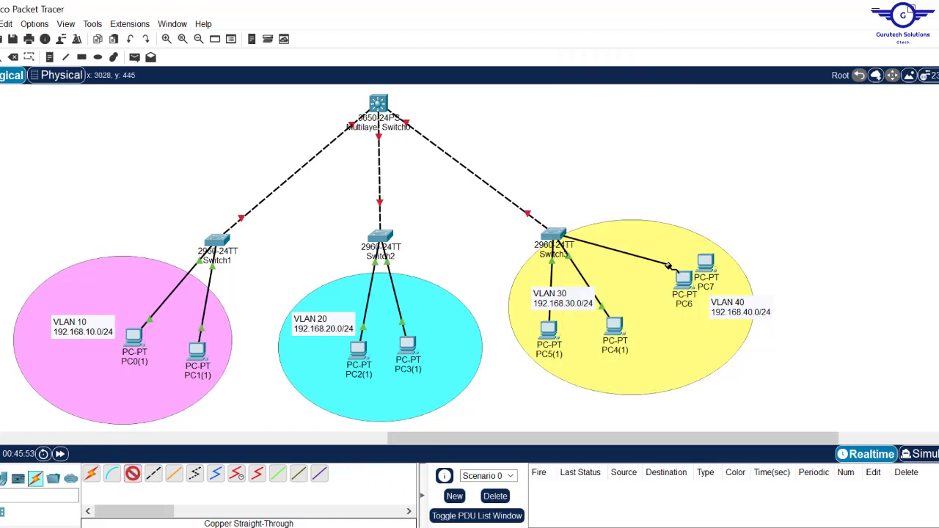
left_click(684, 278)
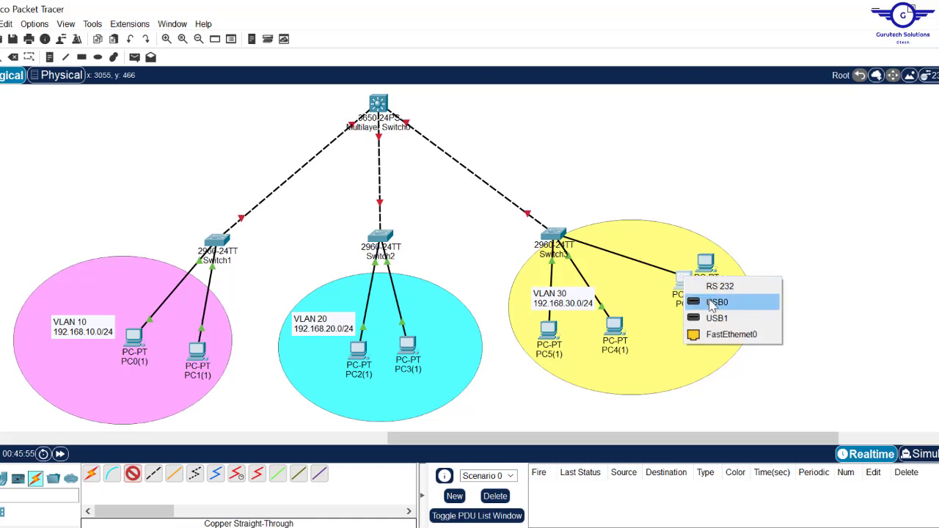
left_click(719, 336)
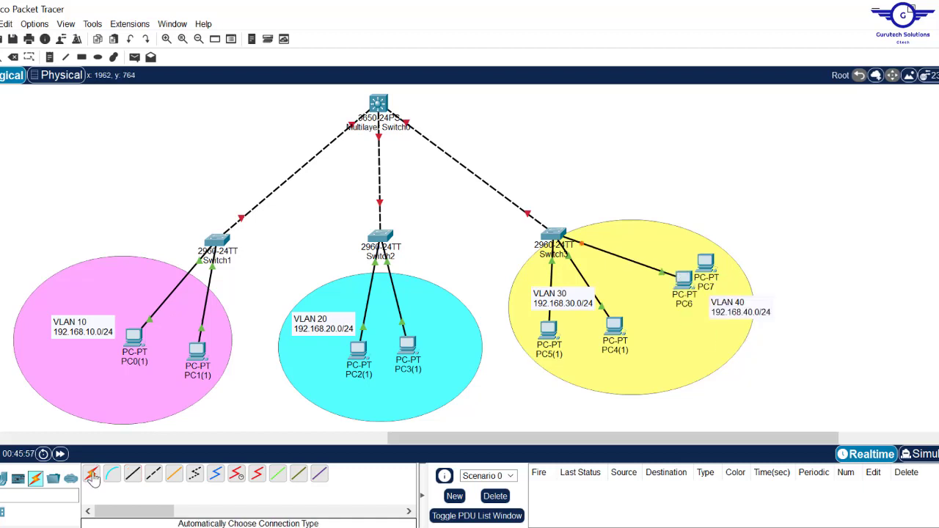
- Connect Switch3 Fa0/11 to PC7 FastEthernet0 with a copper straight-through cable
left_click(133, 473)
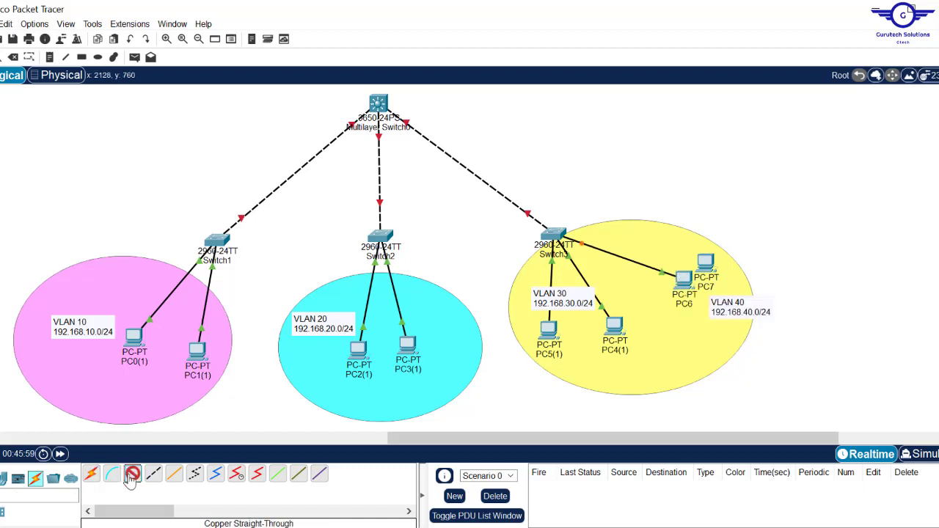
left_click(556, 231)
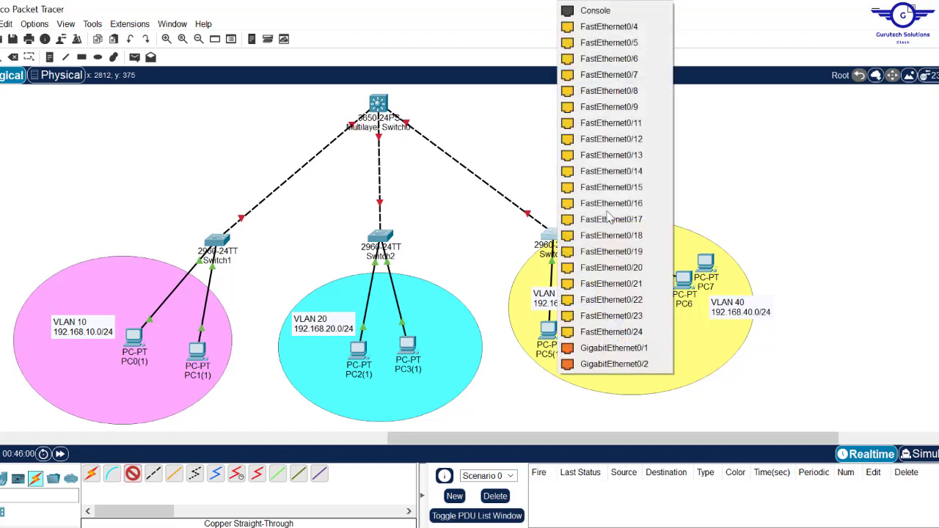
left_click(641, 124)
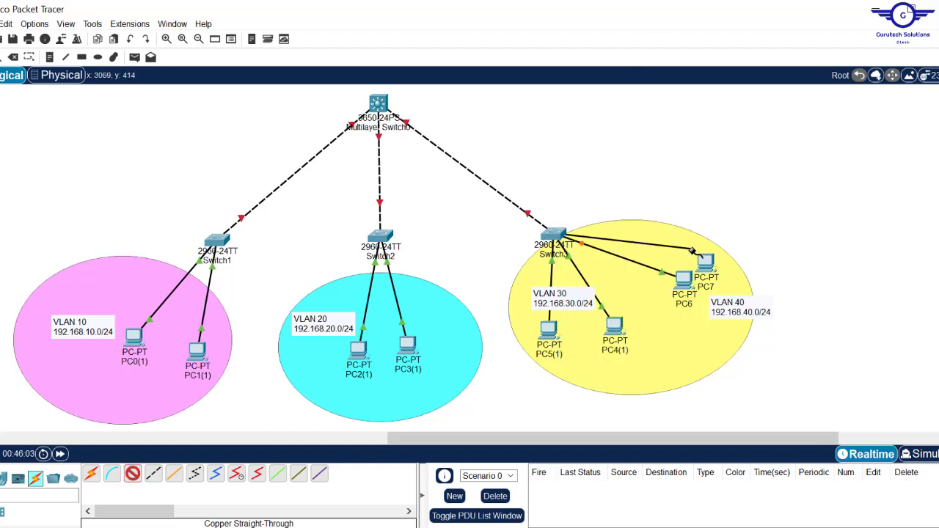
left_click(707, 261)
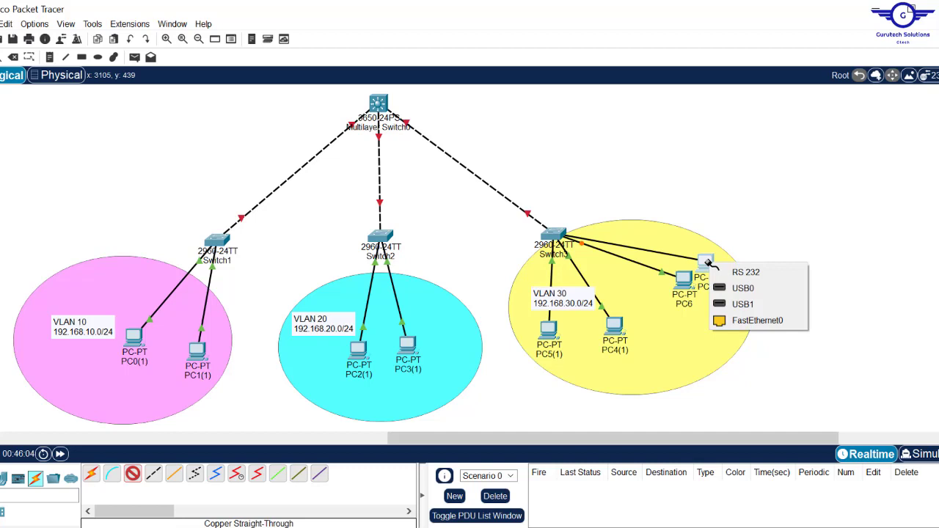
left_click(751, 321)
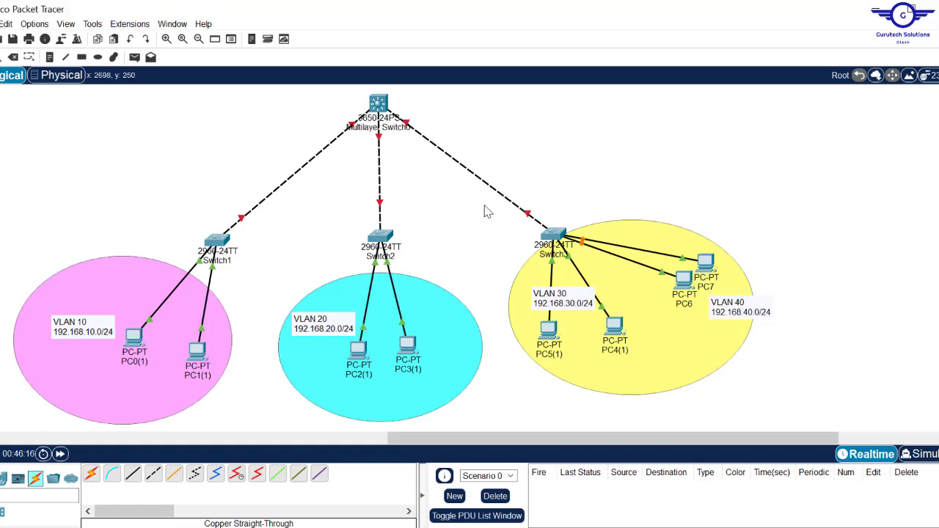
left_click(556, 233)
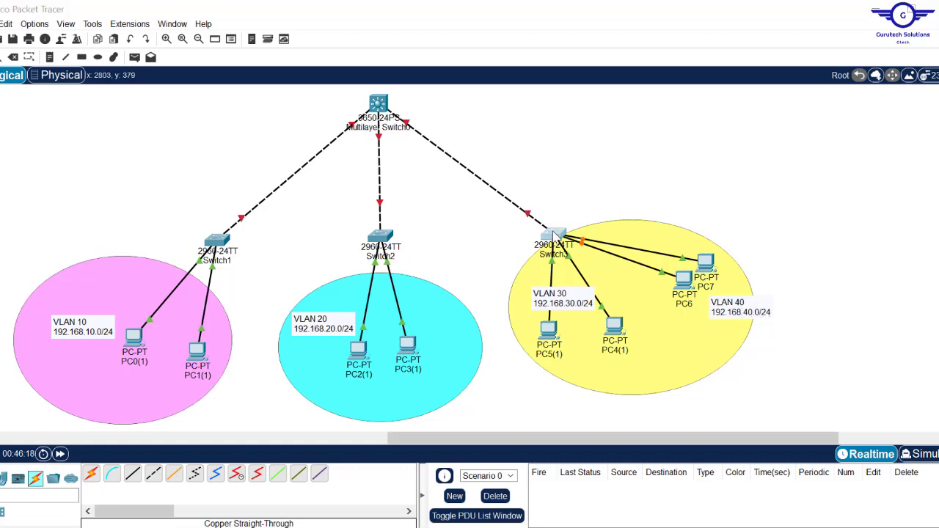
- On Switch3, leave interface mode and create VLAN 30 named FIN
key("Return")
key("Return")
key("Return")
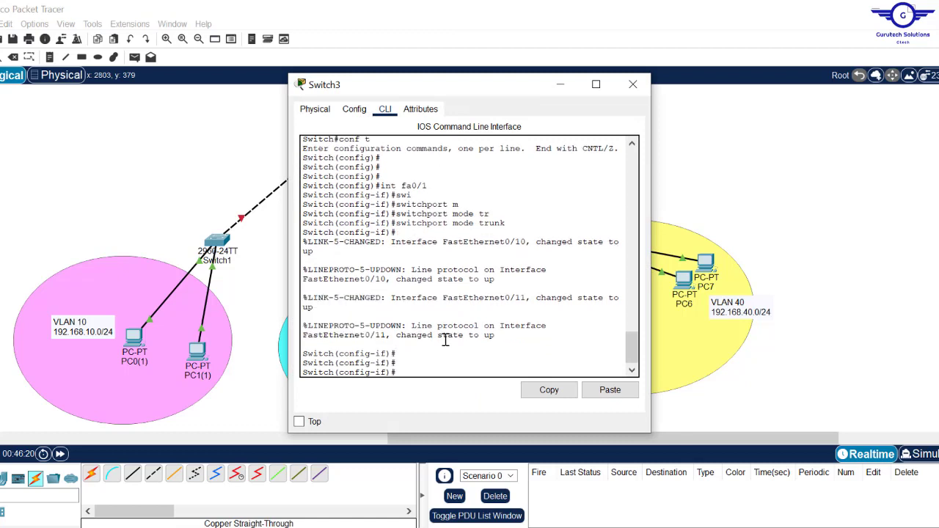
type("ex")
key("Return")
key("Return")
key("Return")
key("Return")
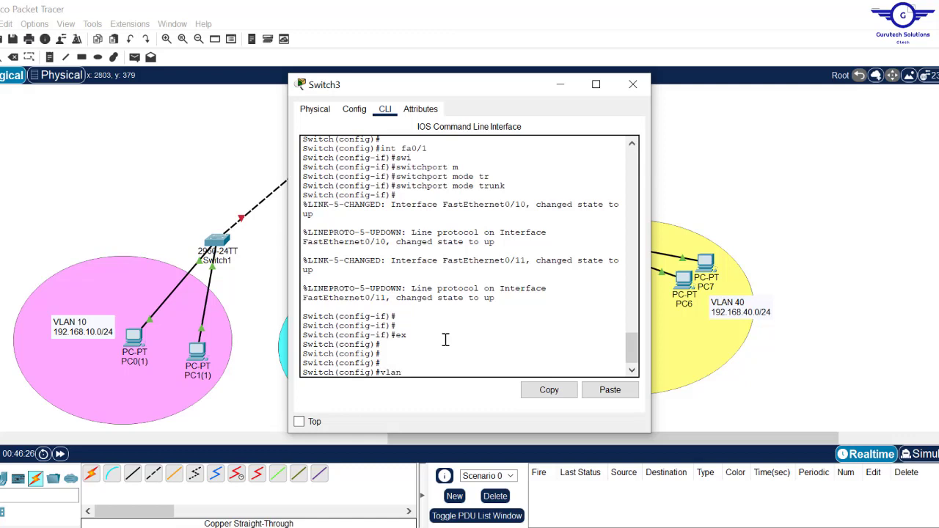
type("vlan 30")
key("Return")
type("name")
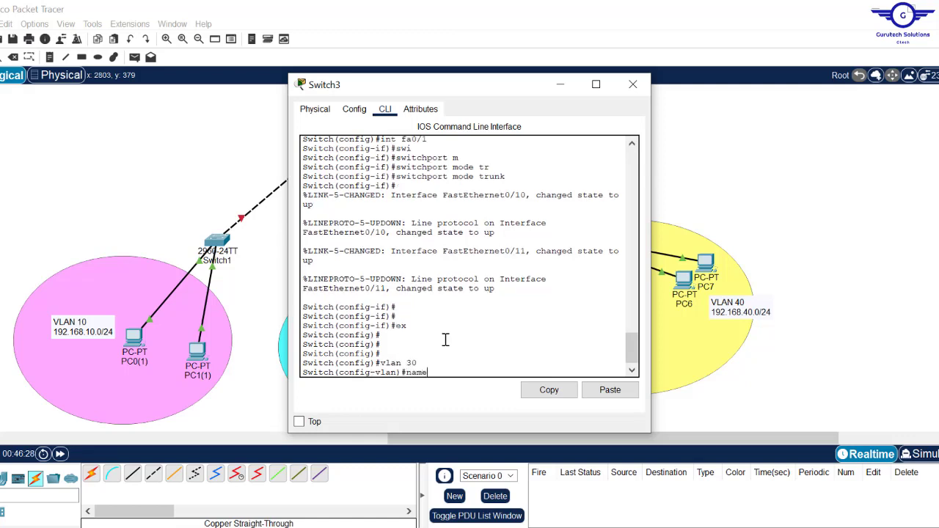
type(" FIN")
key("Return")
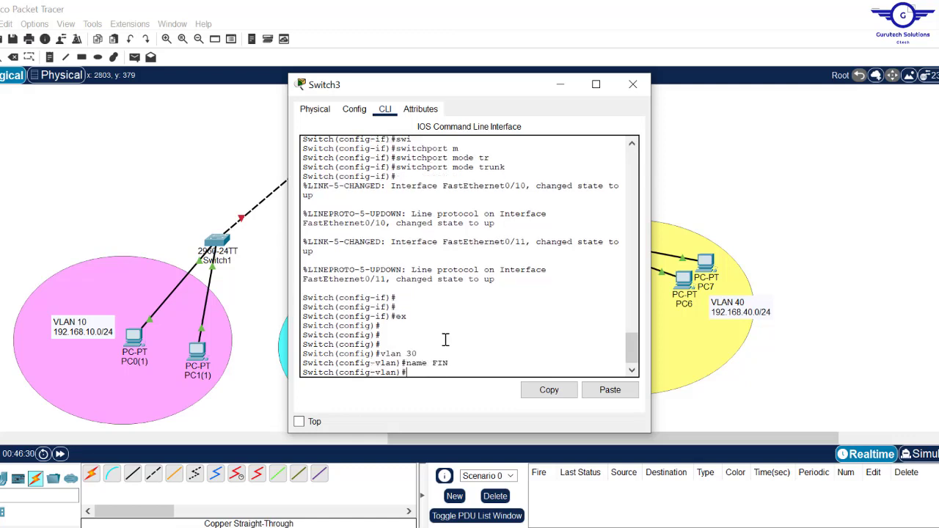
key("Return")
type("ex")
key("Return")
key("Return")
- Create VLAN 40 named ADMIN on Switch3 and return to global configuration
key("Up")
key("Up")
key("Up")
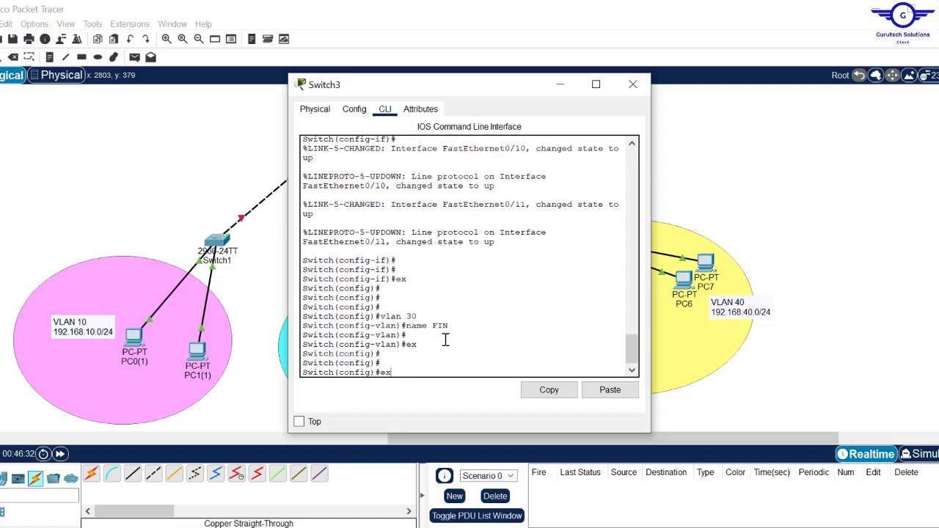
key("Left")
key("BackSpace")
key("Return")
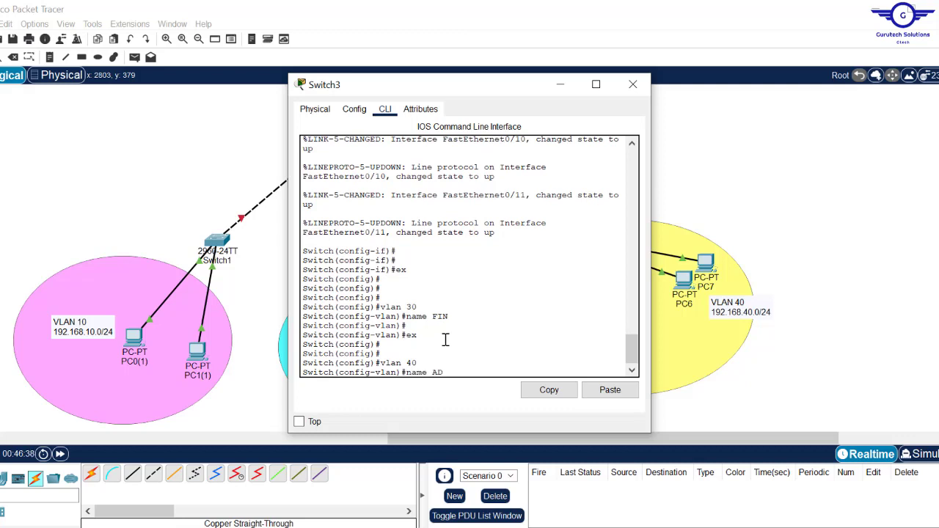
key("Return")
key("Return")
key("Return")
type("ex")
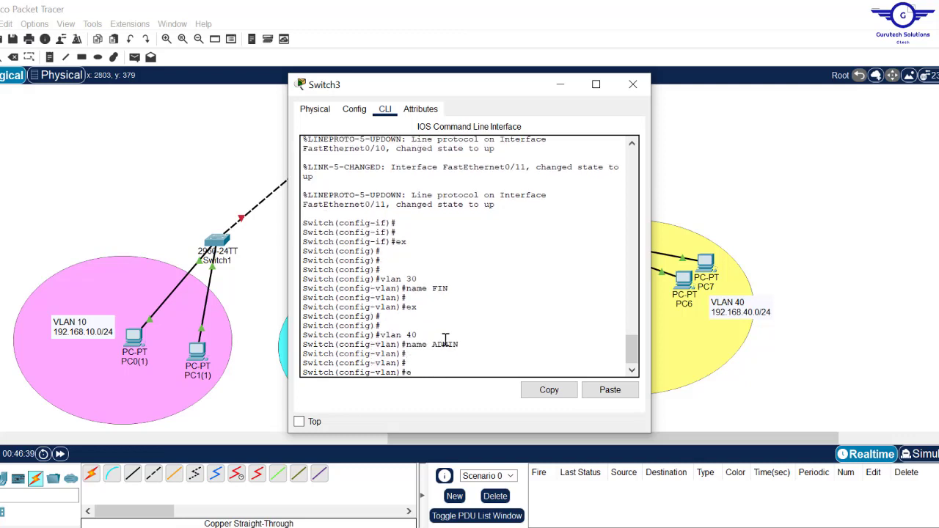
key("Return")
key("Return")
key("Return")
key("Return")
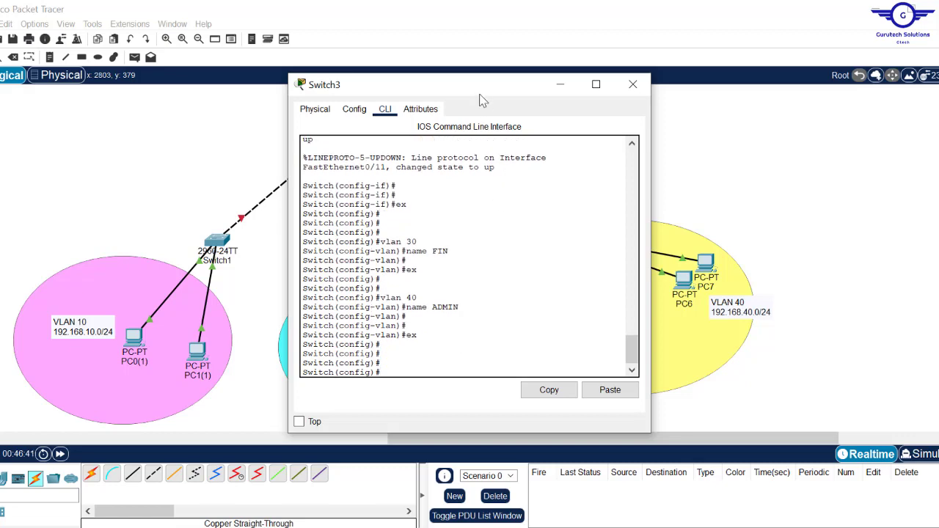
left_click_drag(481, 89, 328, 78)
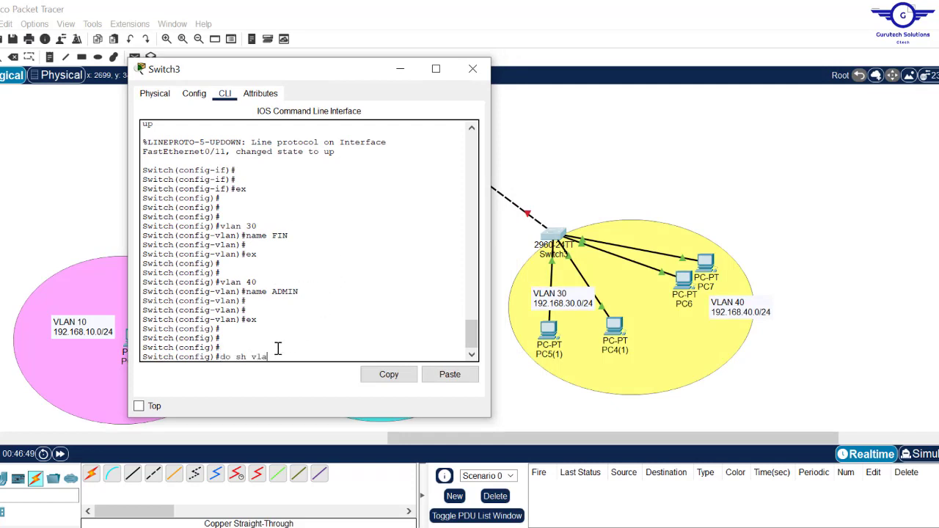
- Run do sh vlan, confirm the FIN (30) and ADMIN (40) rows are active, then close Switch3
type("n")
key("Return")
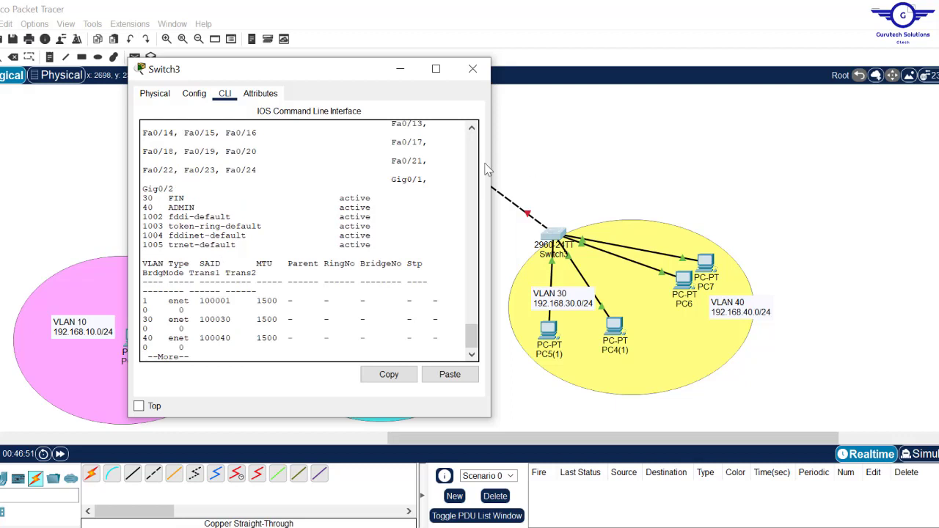
left_click_drag(490, 168, 746, 175)
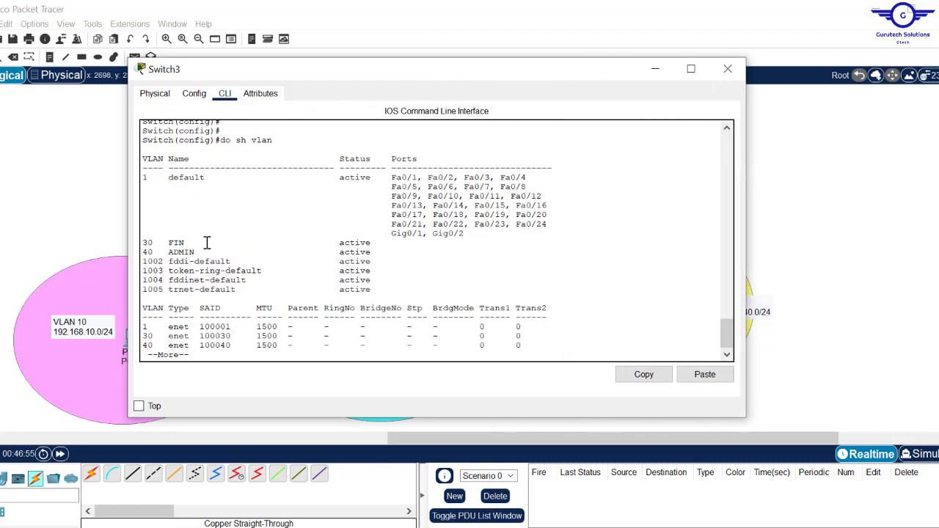
left_click_drag(146, 243, 377, 254)
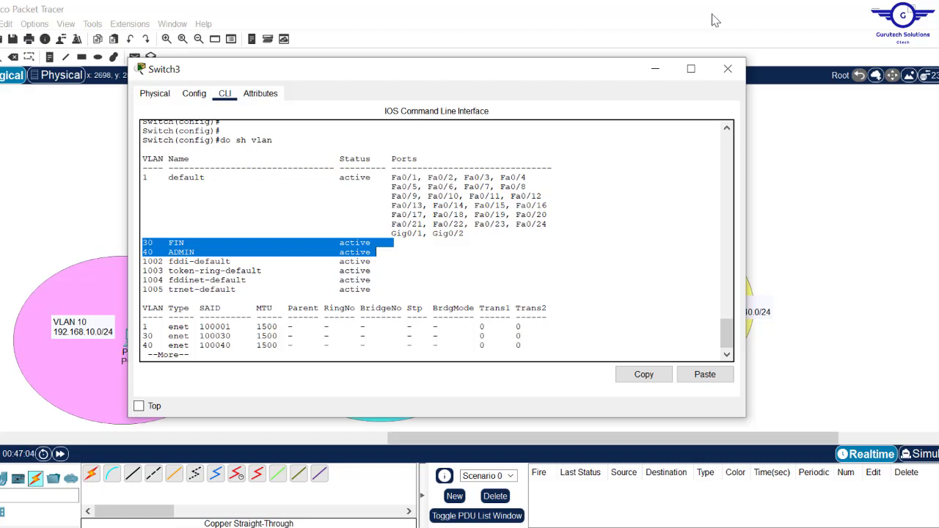
left_click(726, 70)
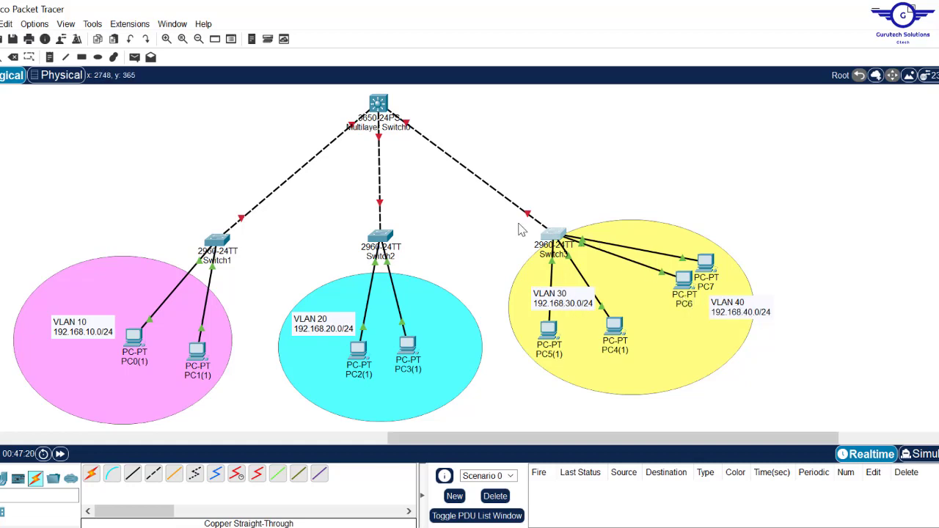
- Select Switch3 interfaces fa0/2-9 and set them to switchport mode access
left_click(556, 240)
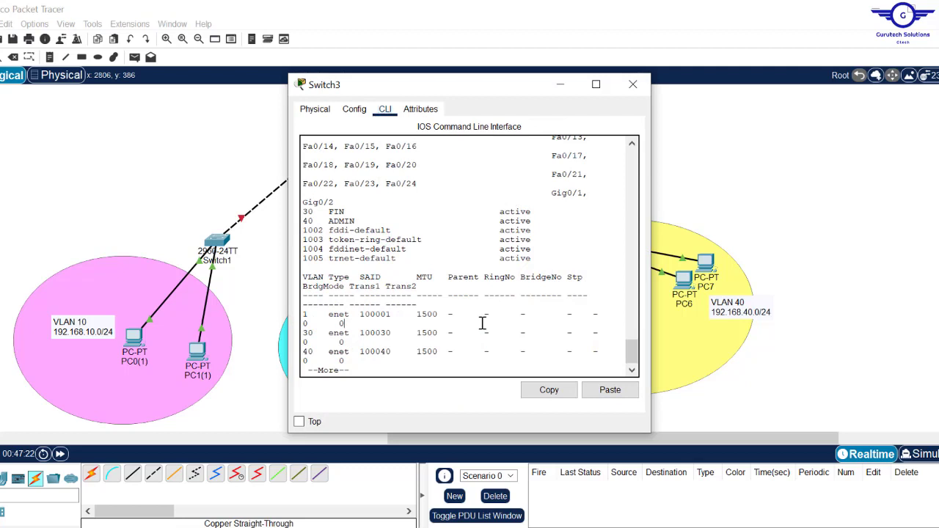
type("q")
type("in")
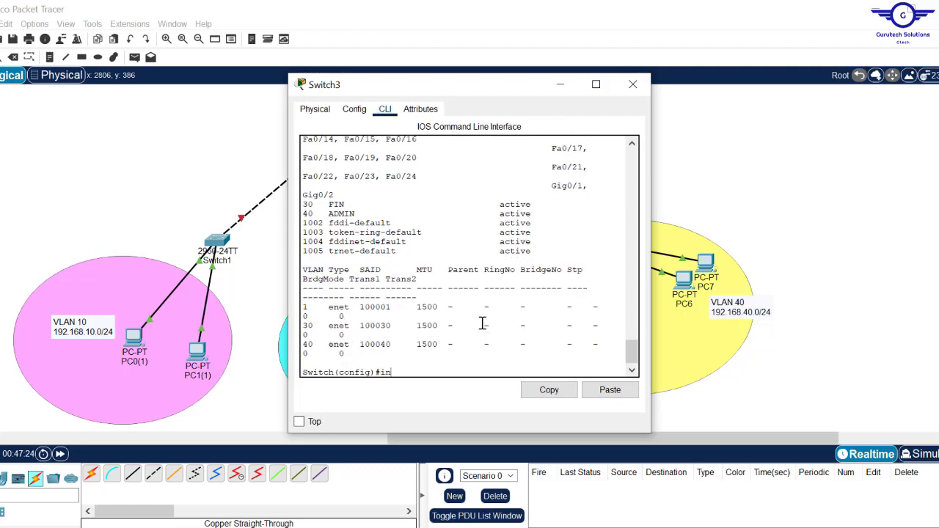
type("t ra")
type("nge fa0/2-9")
key("Return")
key("Return")
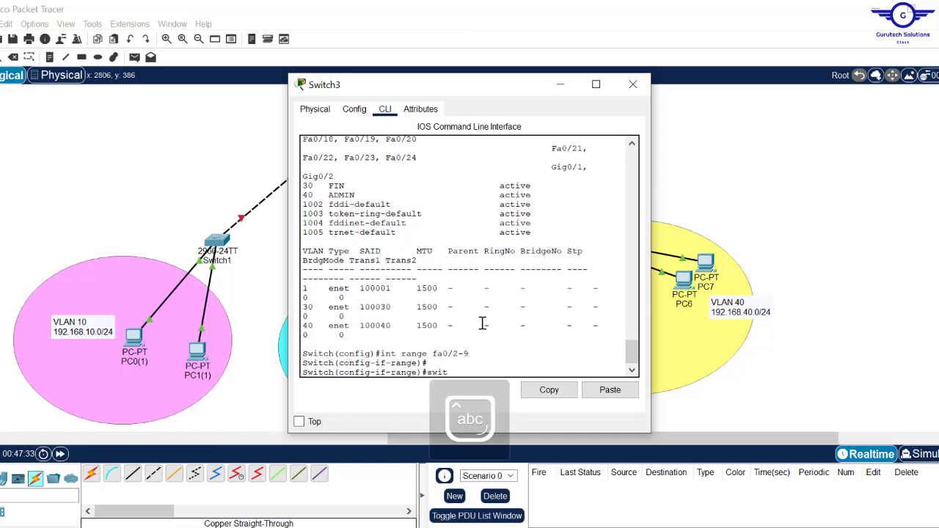
key("Tab")
type("m")
key("Tab")
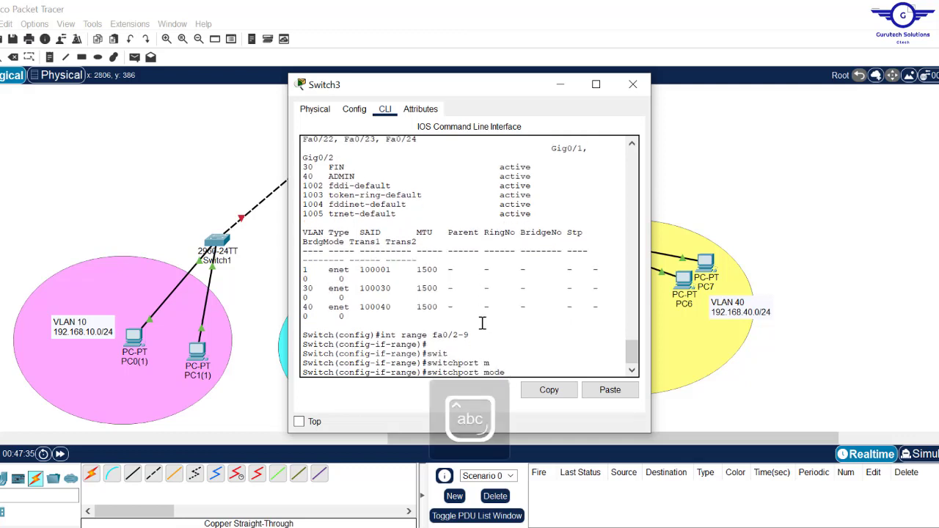
type("a")
key("Tab")
key("Return")
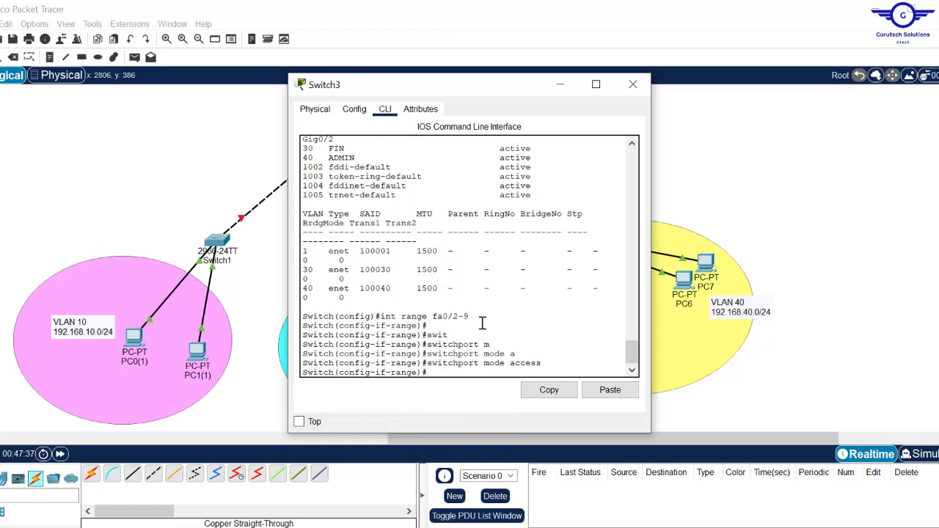
- Assign ports fa0/2-9 to access VLAN 30 and exit the interface range
type("sw")
key("Tab")
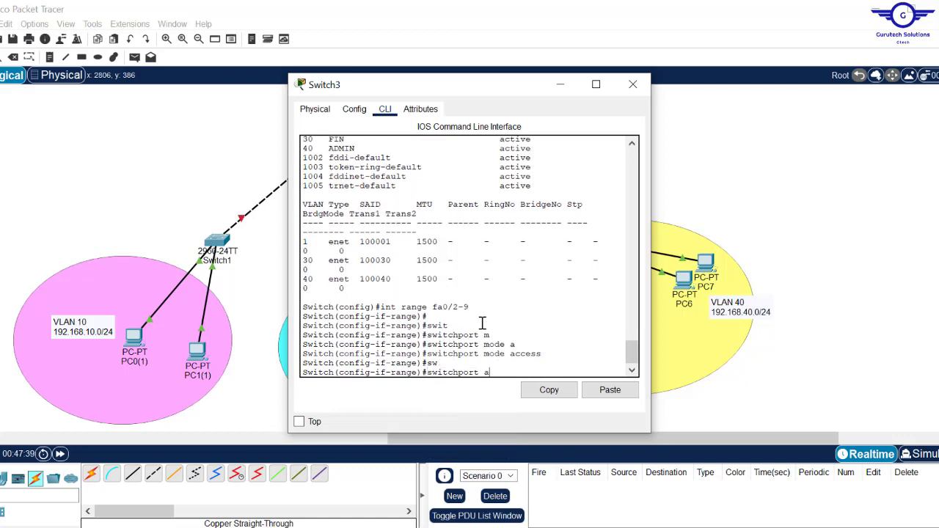
type("ac")
key("Tab")
type("v")
key("Tab")
key("Tab")
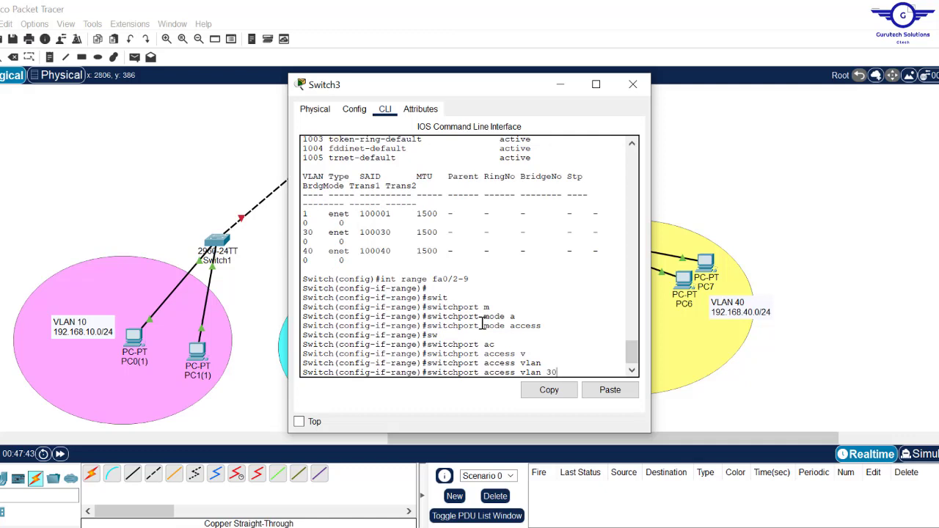
type("30")
key("Return")
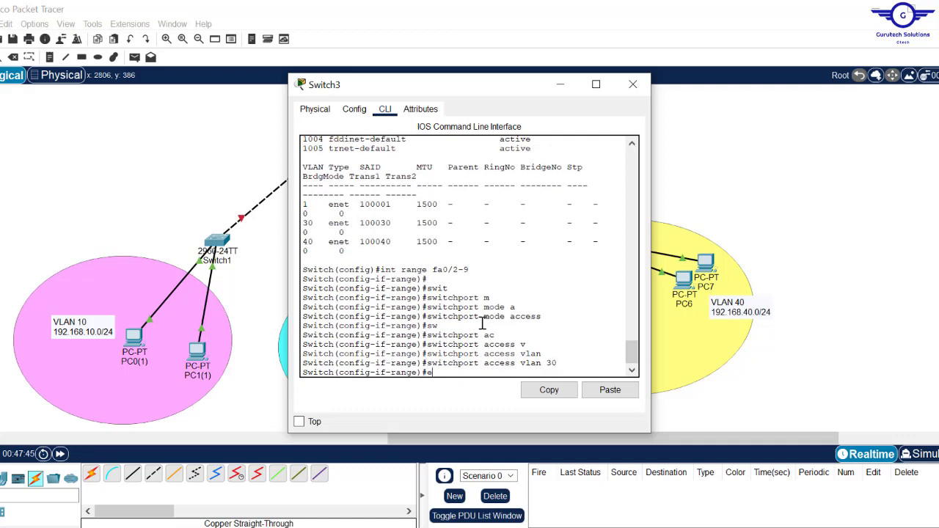
type("exit")
key("Return")
key("Return")
key("Return")
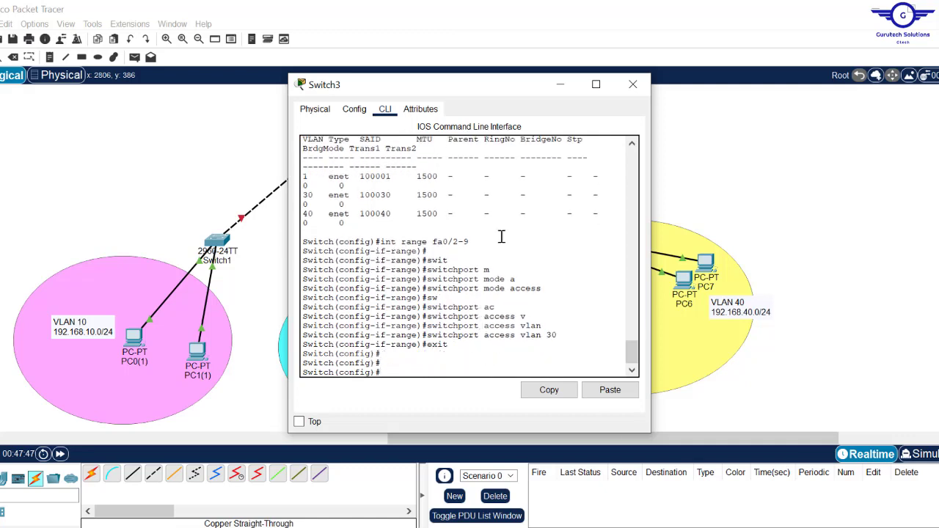
- Select Switch3 interfaces fa0/10-24 and set them to switchport mode access
mouse_move(512, 91)
left_mouse_down()
mouse_move(350, 129)
mouse_move(513, 106)
left_mouse_up()
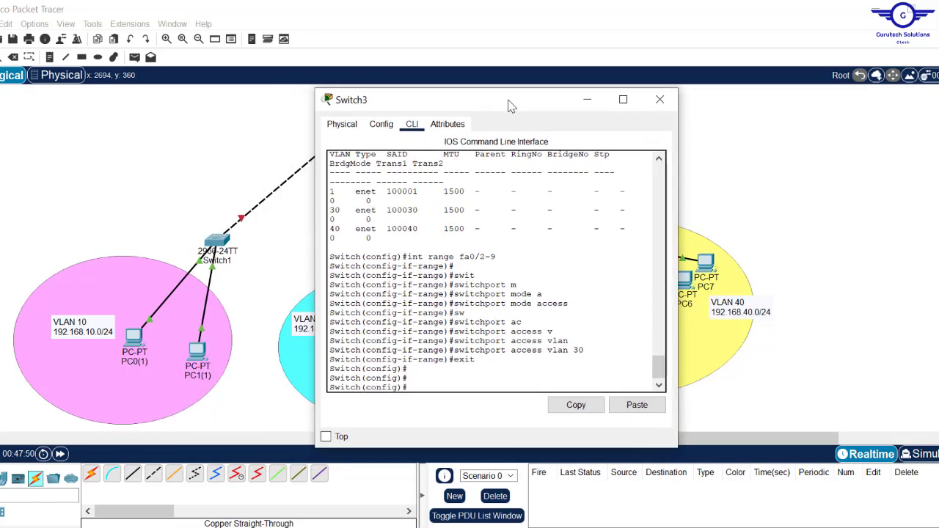
type("exit")
key("BackSpace")
key("BackSpace")
key("BackSpace")
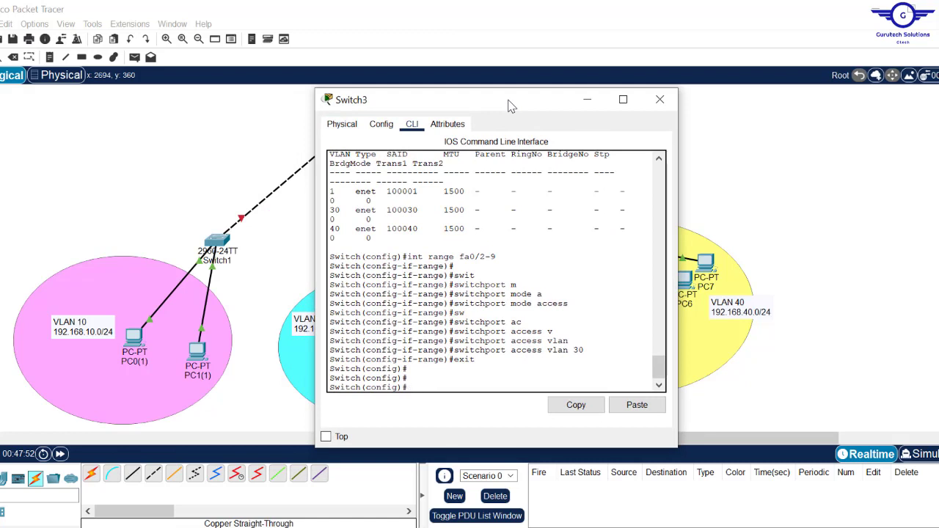
type("int range fa0/10-24")
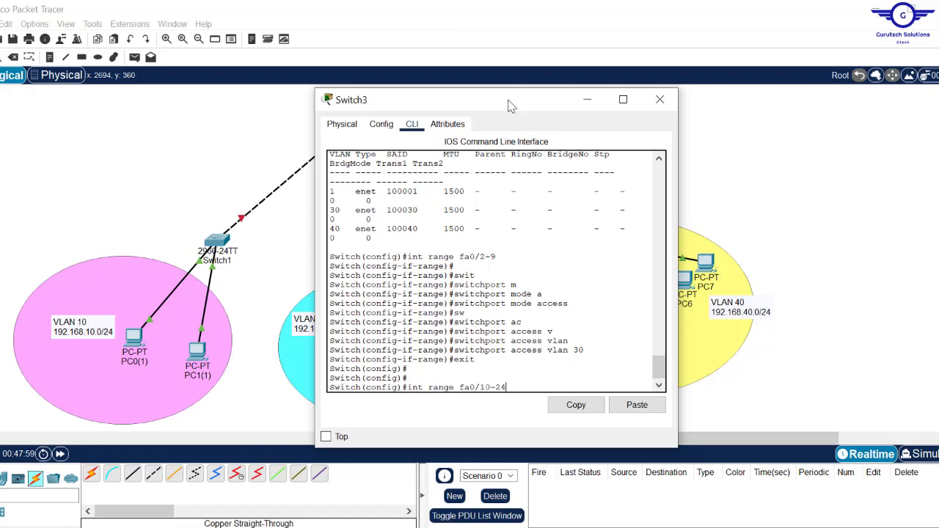
key("Return")
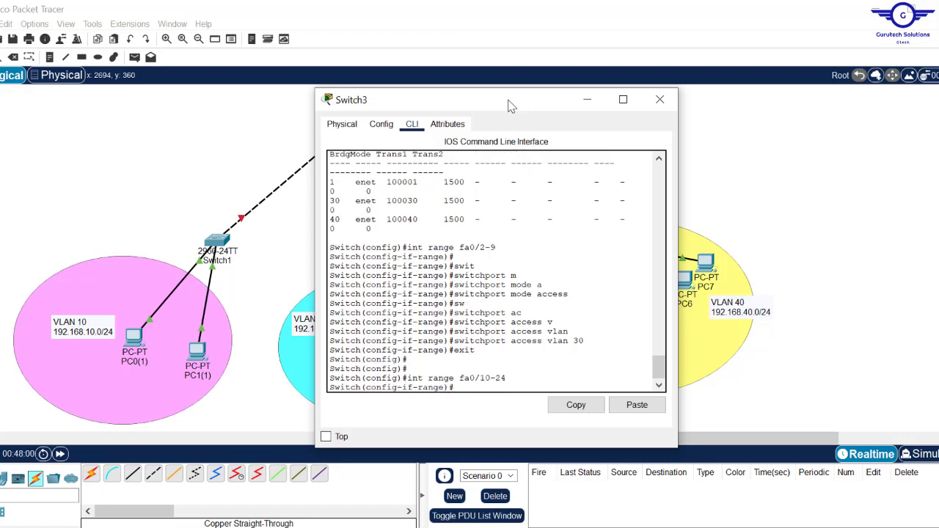
type("sw")
key("Tab")
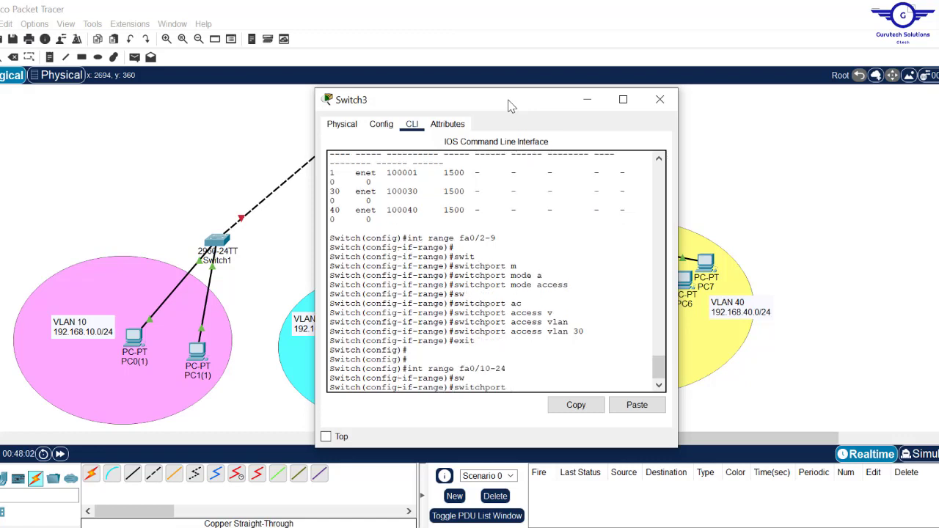
type("m")
key("Tab")
type("a")
key("Tab")
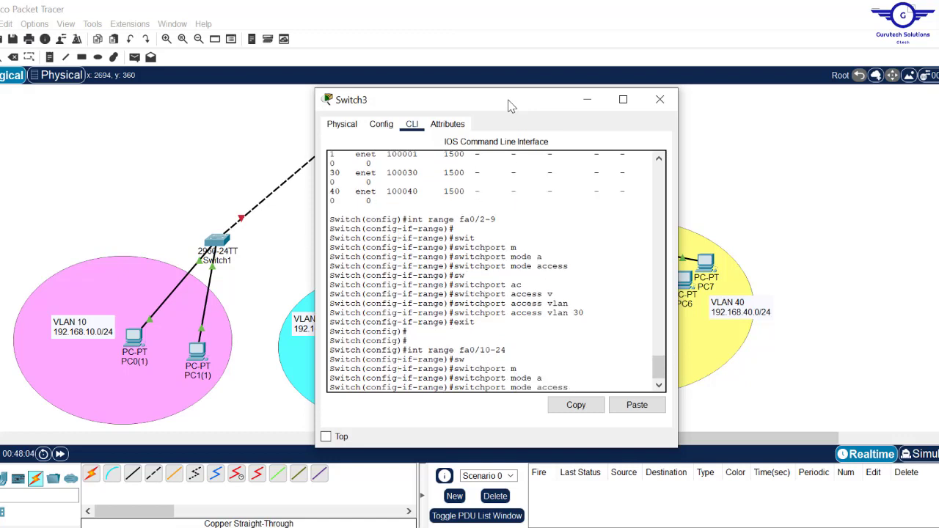
key("Return")
- Assign ports fa0/10-24 to access VLAN 40 and exit the interface range
type("sw")
key("Tab")
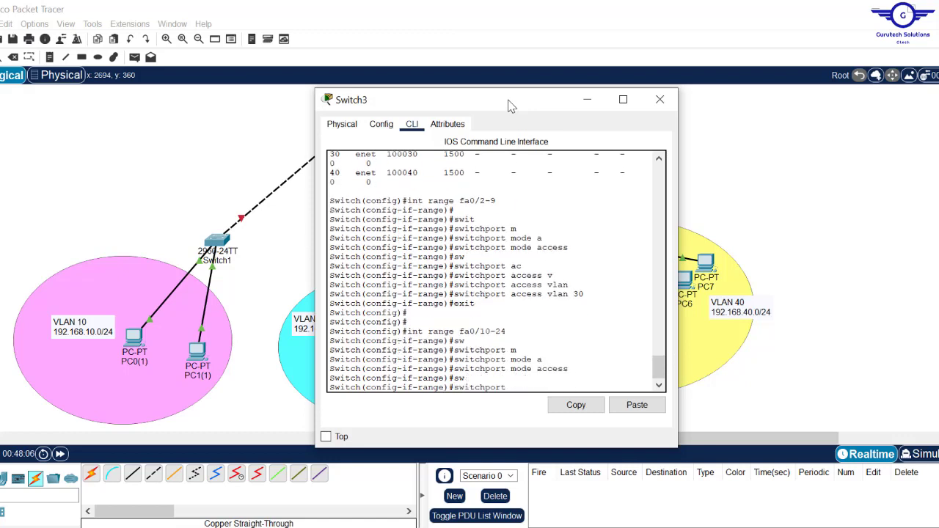
type("a")
key("Tab")
type("v")
key("Tab")
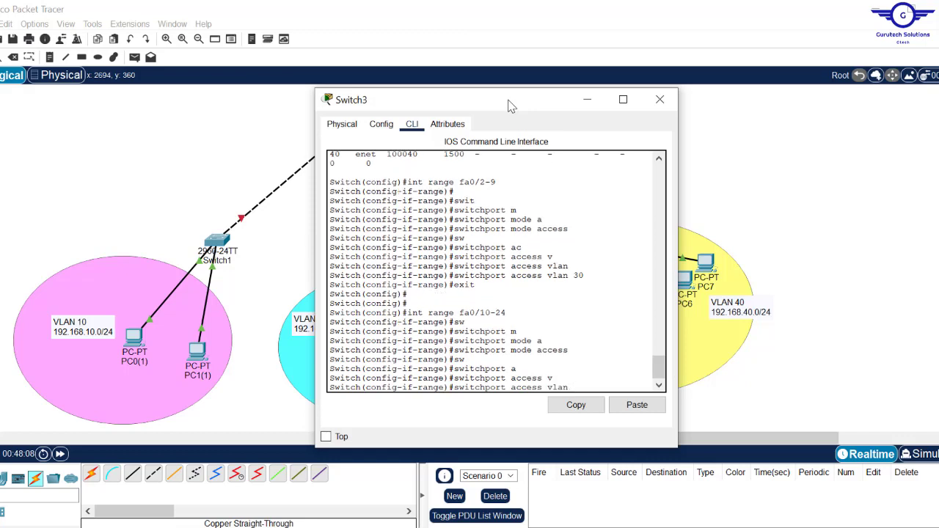
key("Return")
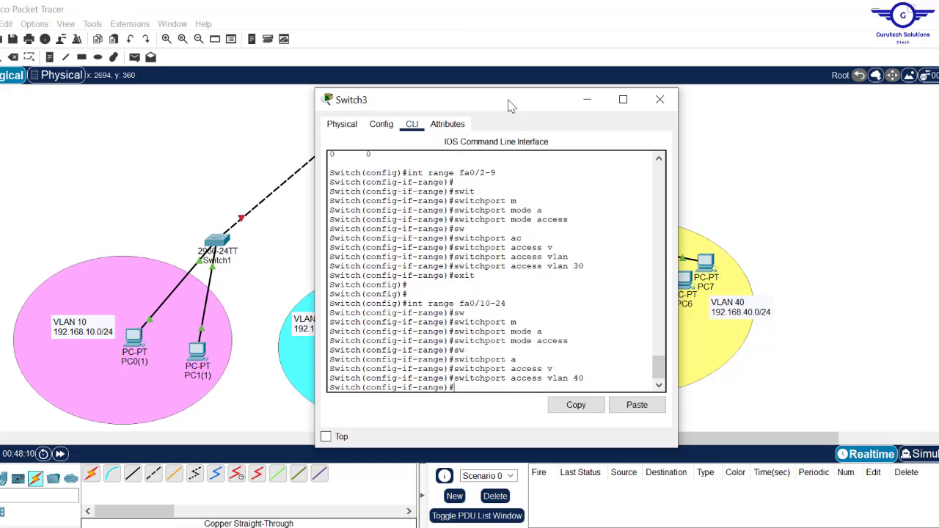
type("ex")
key("Return")
key("Return")
key("Return")
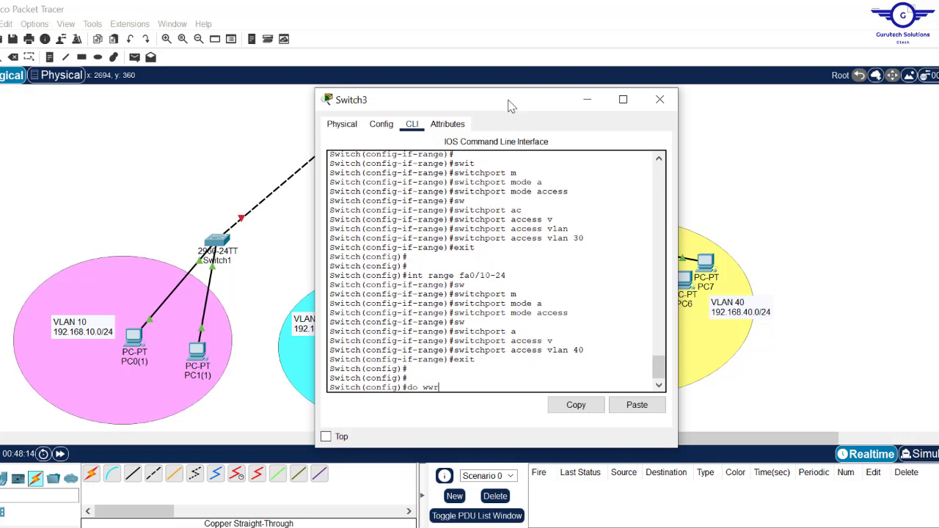
- Save Switch3's configuration with do wr and close its window
type("do wwr")
key("BackSpace")
key("BackSpace")
type("r")
key("Return")
type("\\")
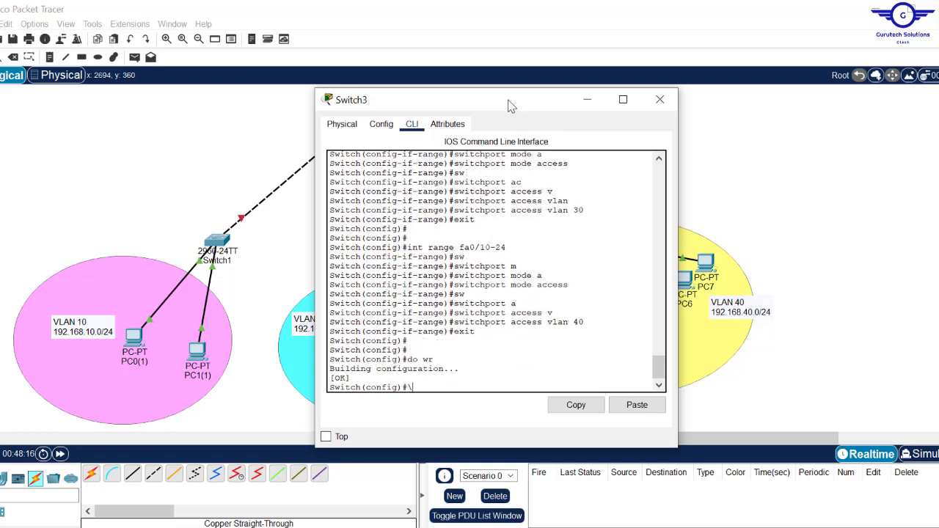
left_click(660, 99)
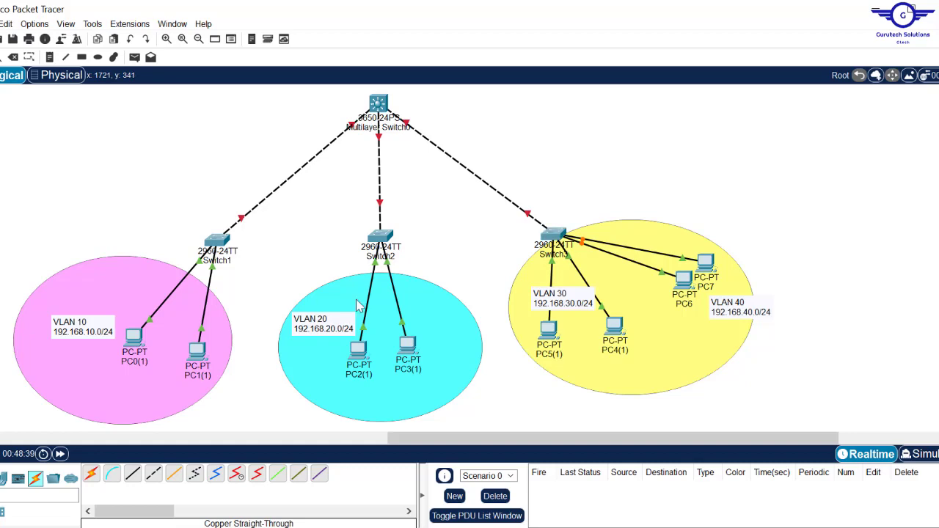
- Drag-select the VLAN 10–40 zones and their devices on the topology
left_click_drag(1, 211, 806, 410)
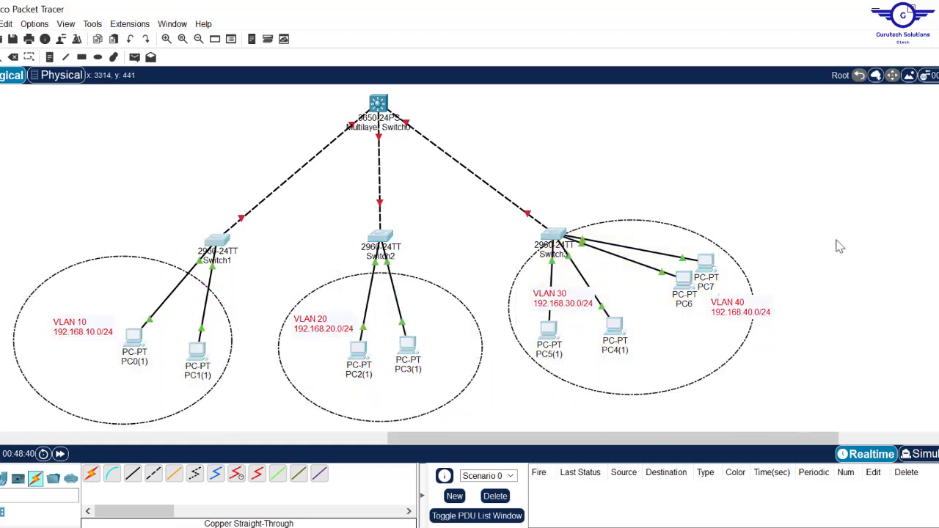
left_click(848, 237)
left_click_drag(226, 90, 665, 162)
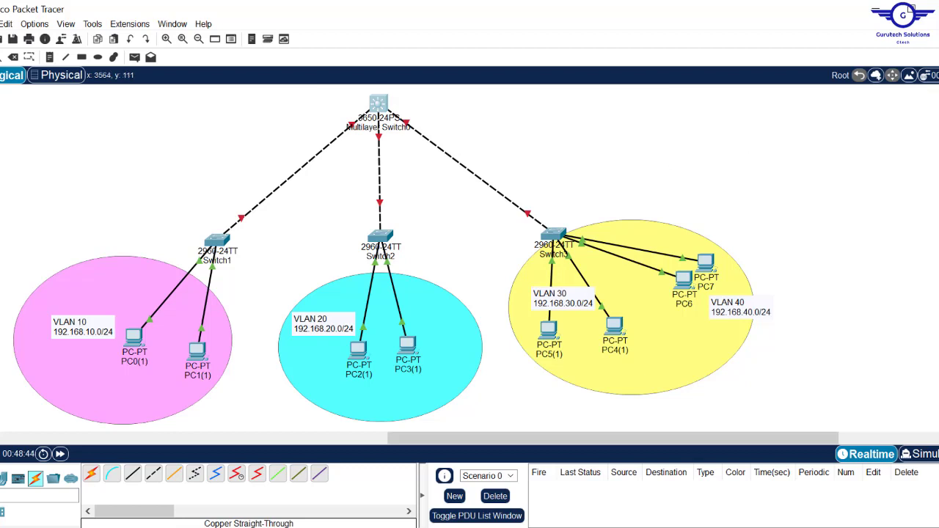
scroll(392, 263, "up", 2)
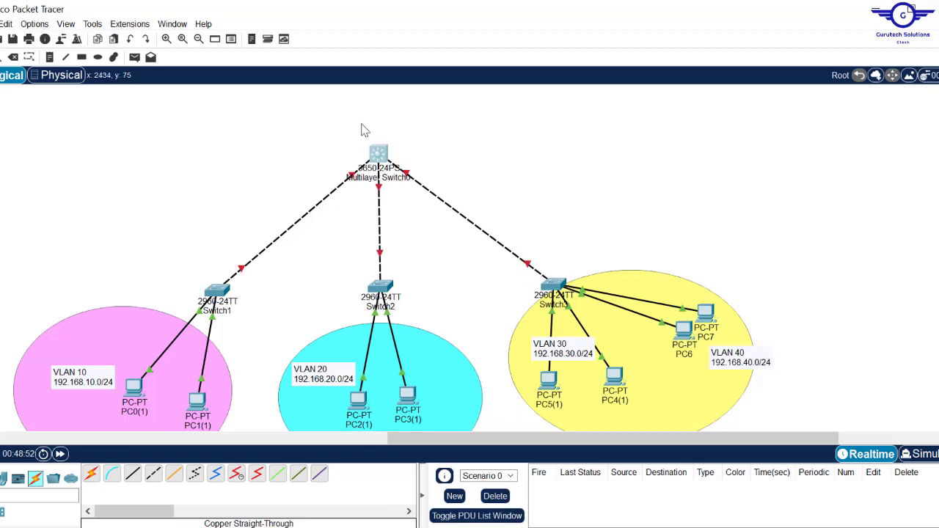
left_click_drag(321, 122, 458, 195)
left_click(561, 183)
left_click_drag(320, 121, 467, 188)
left_click_drag(458, 193, 437, 189)
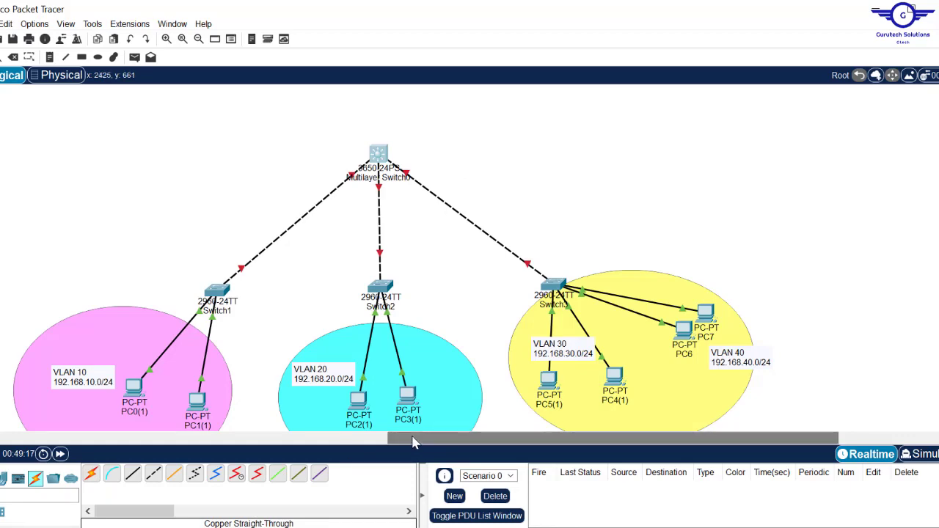
- Scroll left to the ROAS topology, move Router0 slightly up, and scroll back right
left_click_drag(413, 440, 65, 446)
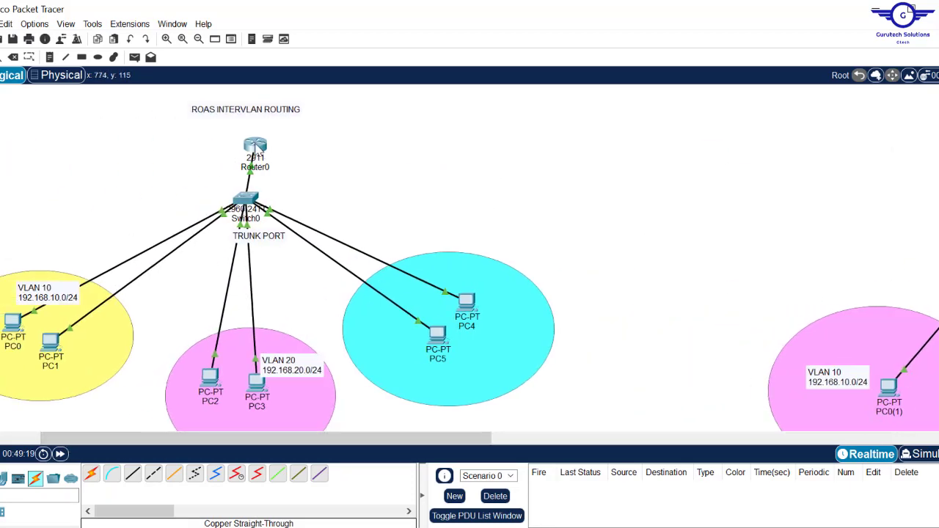
left_click_drag(256, 146, 248, 126)
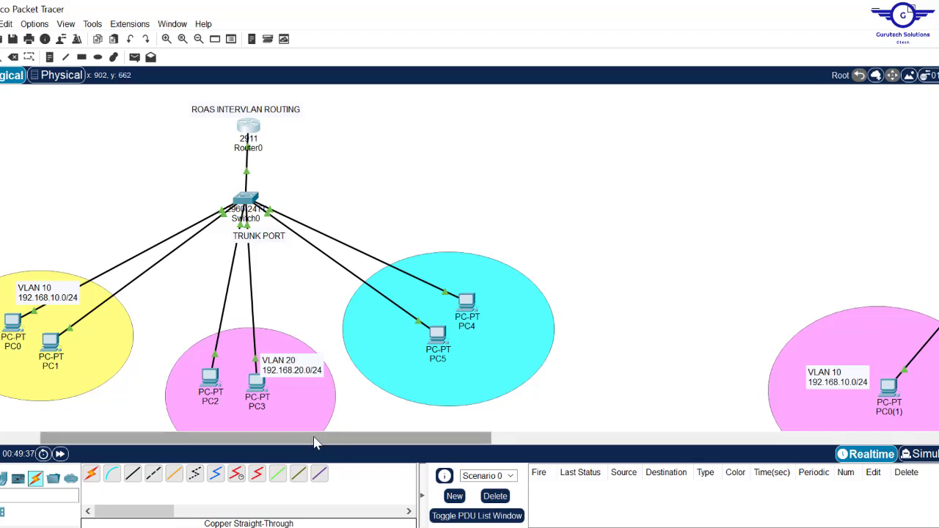
left_click_drag(314, 438, 634, 436)
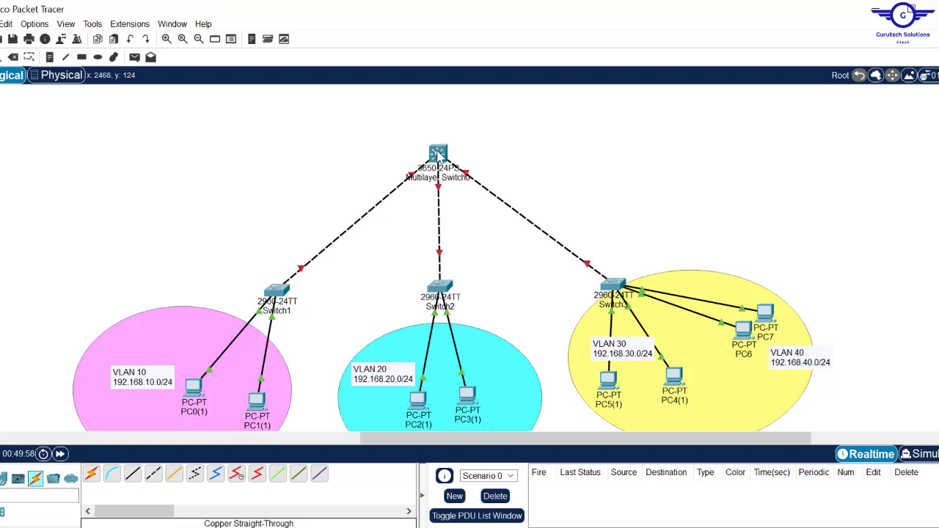
- Try Multilayer Switch0's CLI, dismiss the device-not-powered error, and close it
left_click(438, 154)
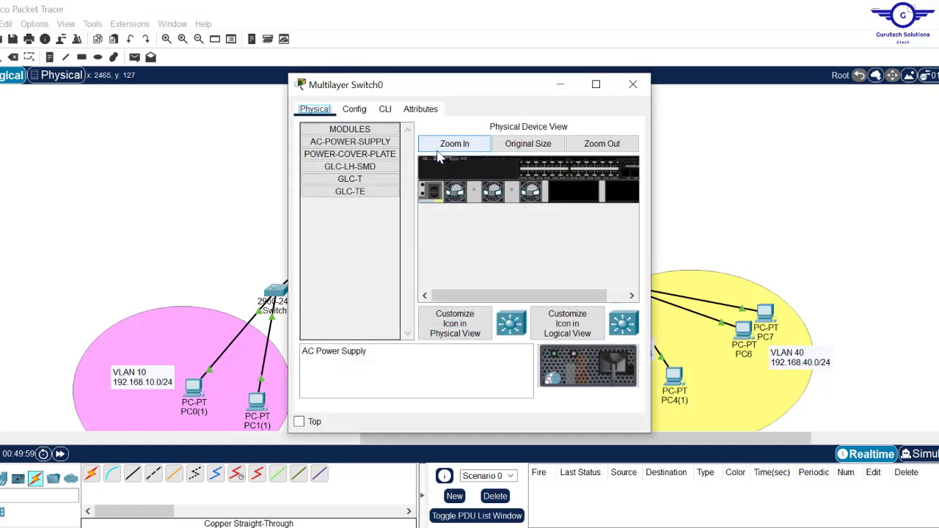
left_click(386, 110)
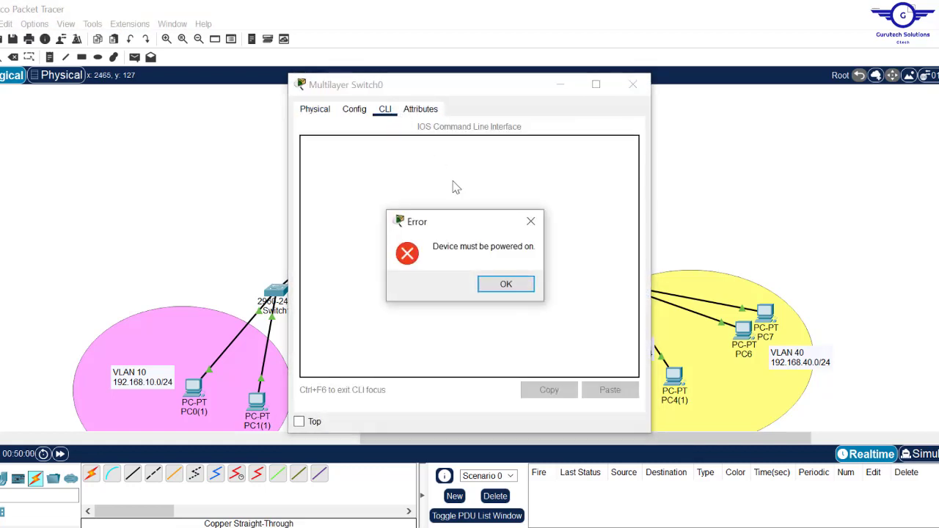
left_click(518, 284)
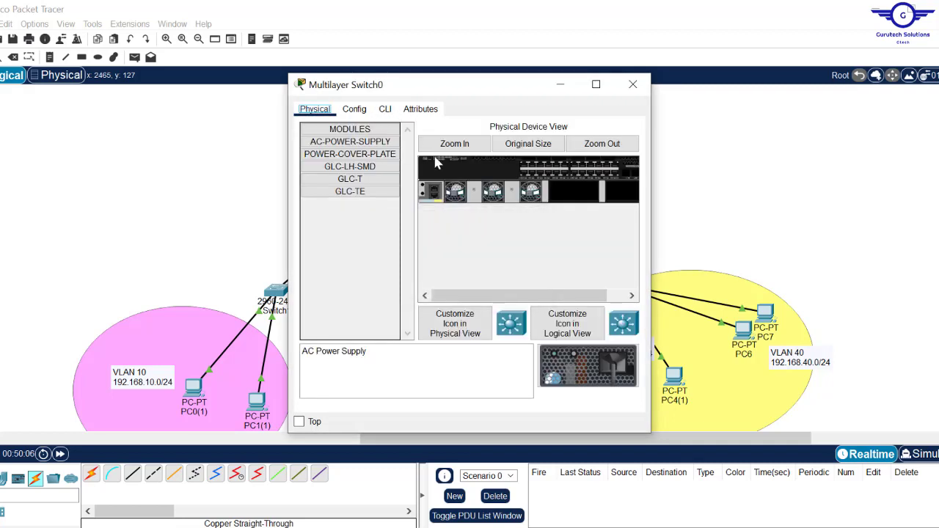
left_click(632, 84)
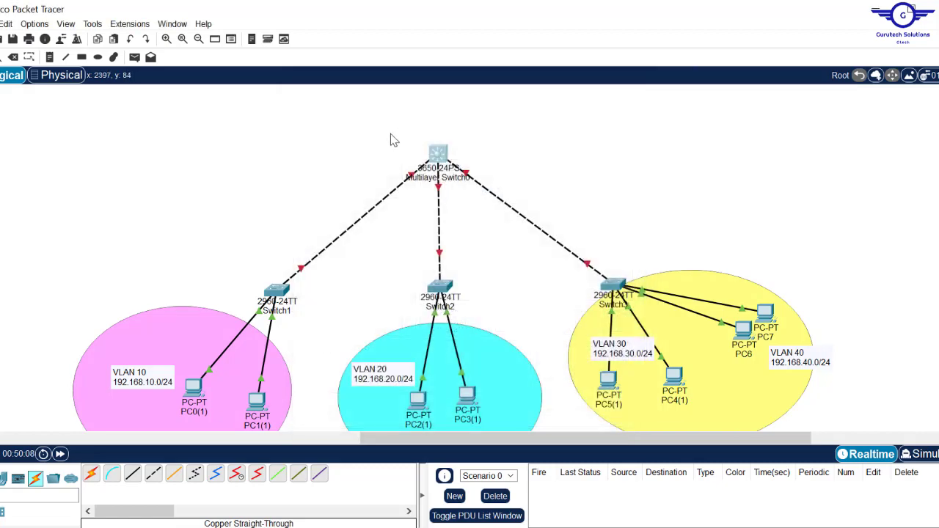
- Install the AC-POWER-SUPPLY module in Multilayer Switch0 and confirm it boots in the CLI
left_click(439, 156)
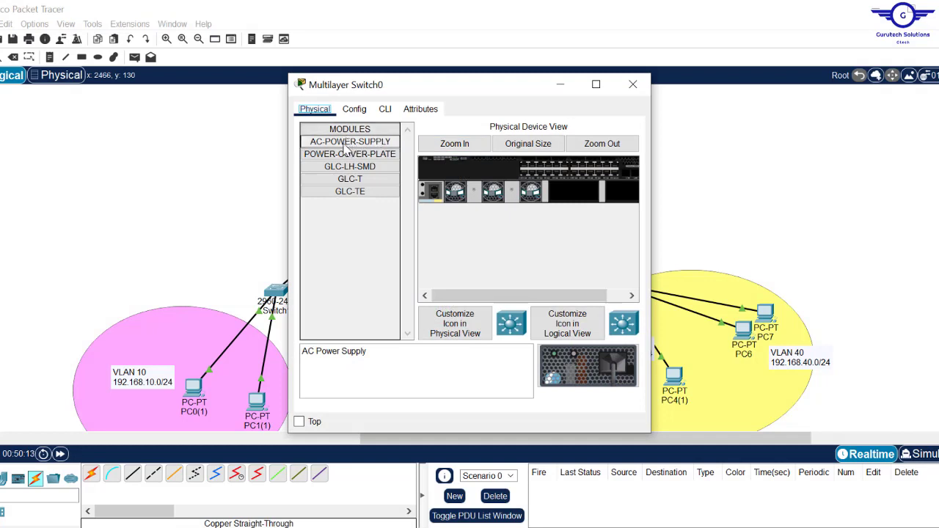
left_click_drag(345, 148, 574, 195)
left_click(385, 109)
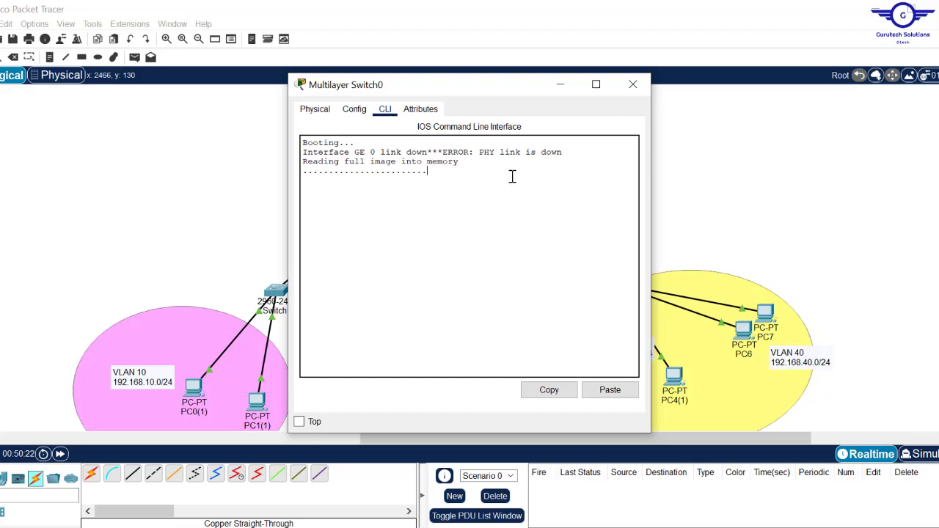
left_click(633, 84)
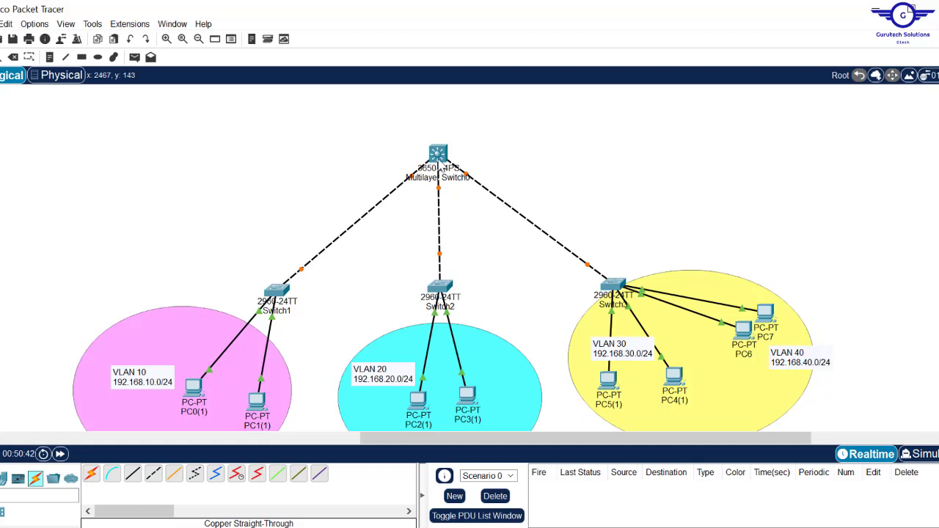
mouse_move(439, 164)
- On Multilayer Switch0, decline the initial configuration dialog and enter global configuration mode
left_click(439, 153)
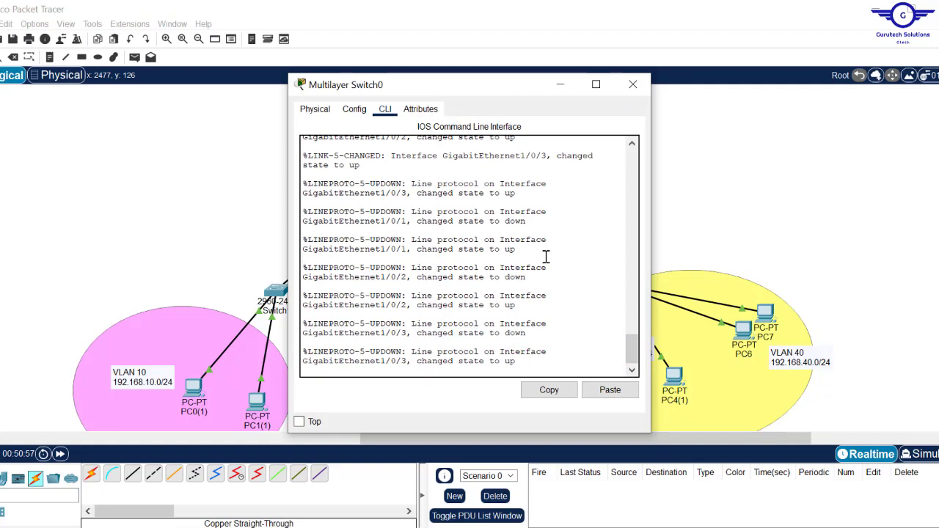
key("Return")
key("Return")
key("Return")
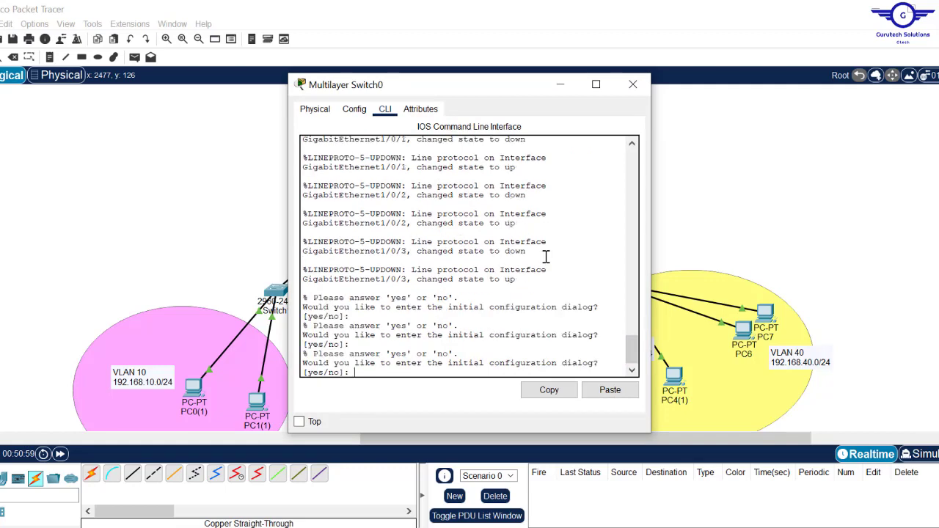
type("n")
key("Return")
key("Return")
key("Return")
key("Return")
key("Return")
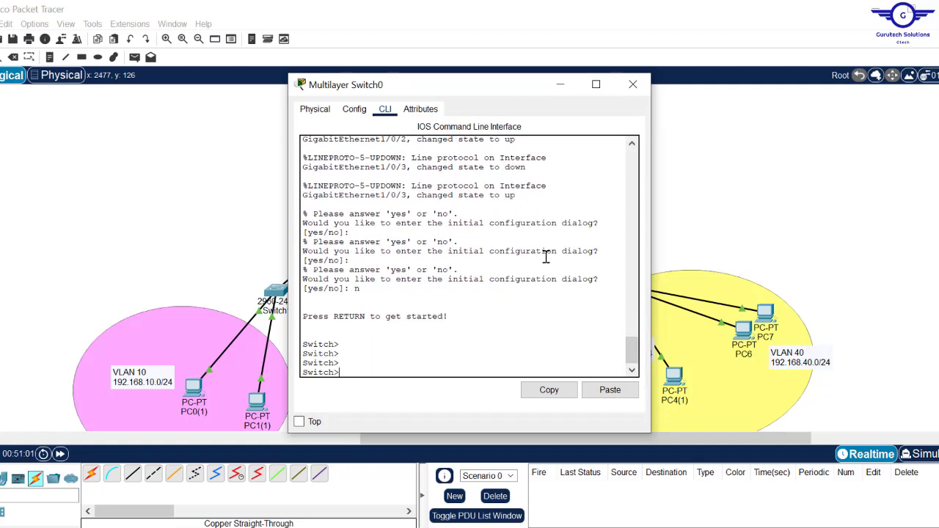
left_click_drag(462, 89, 661, 40)
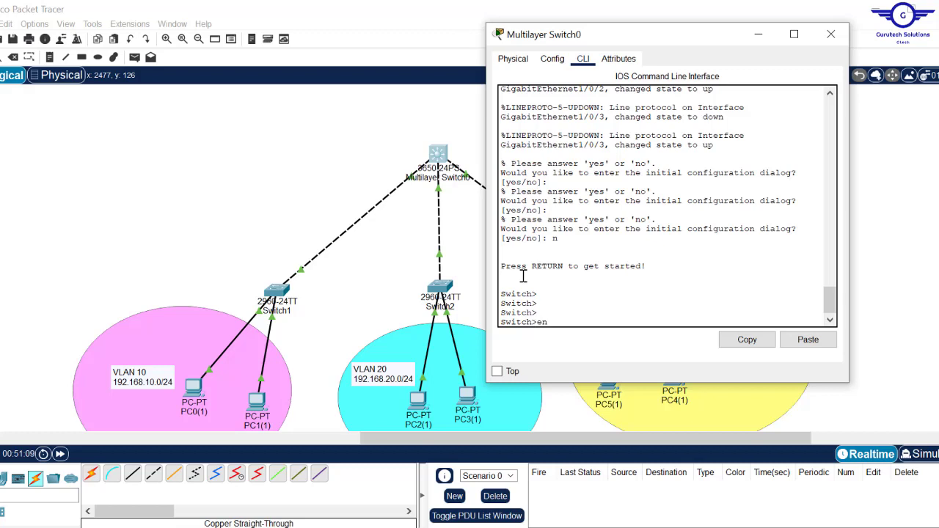
key("Return")
key("Return")
key("Return")
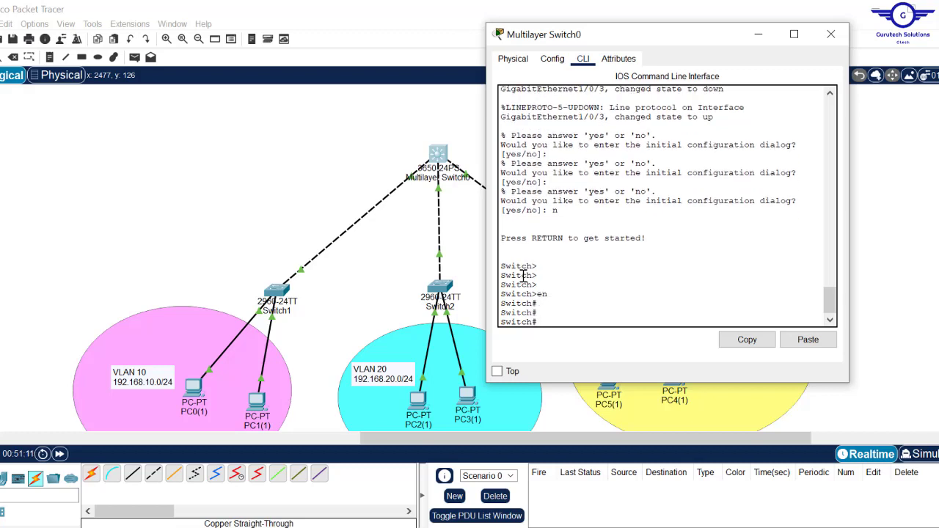
type("conf")
key("Return")
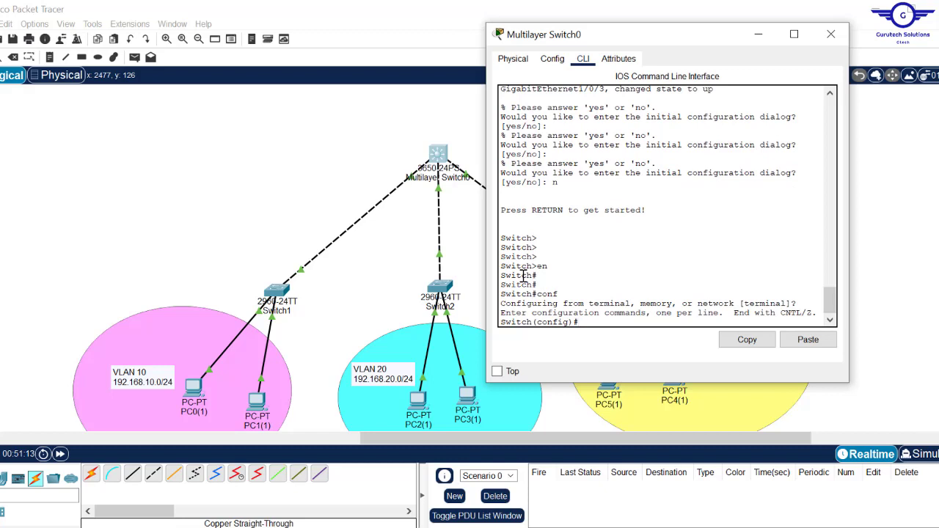
key("Return")
key("Return")
key("Return")
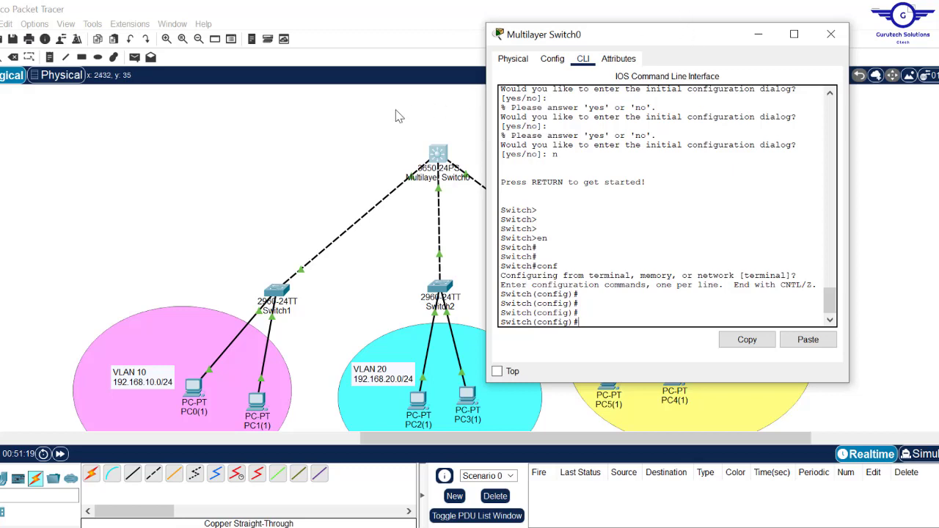
left_click(369, 127)
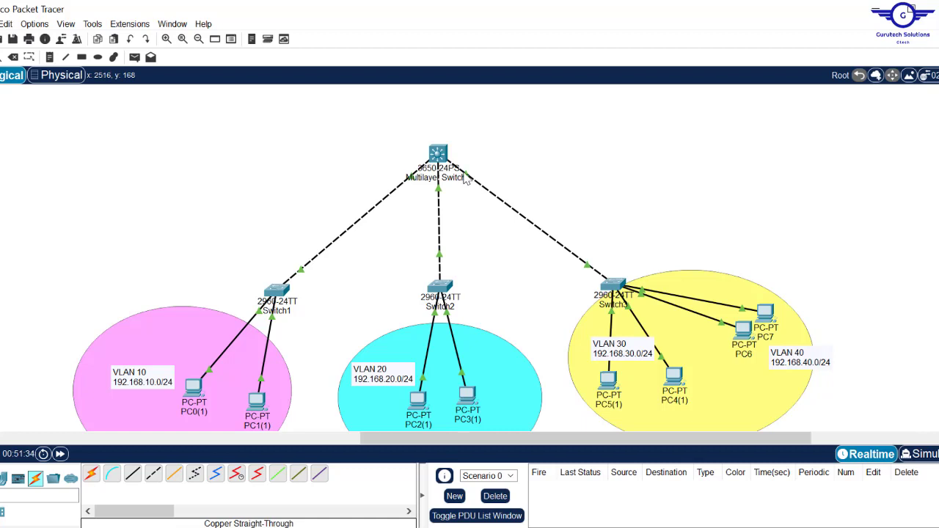
- Set interfaces gig1/0/1-3 to switchport mode trunk and exit interface configuration
left_click(445, 158)
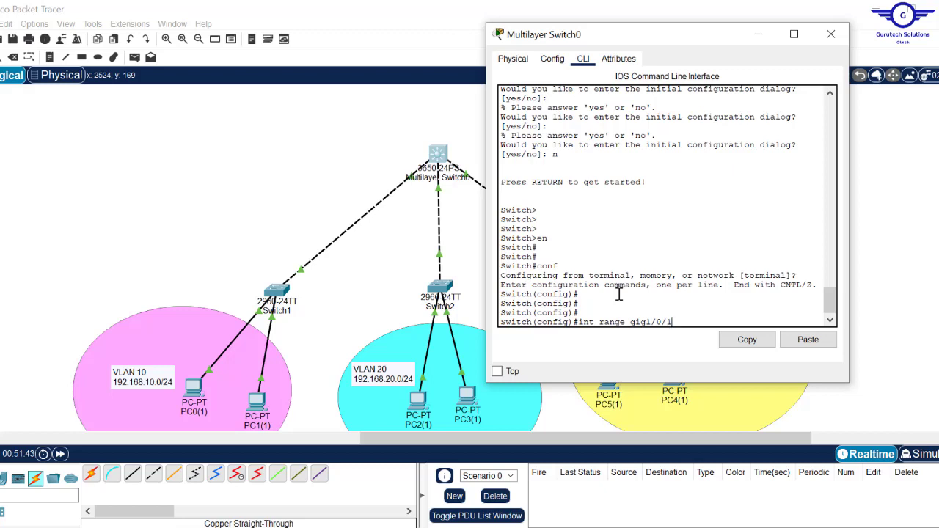
type("-3")
key("Return")
key("Return")
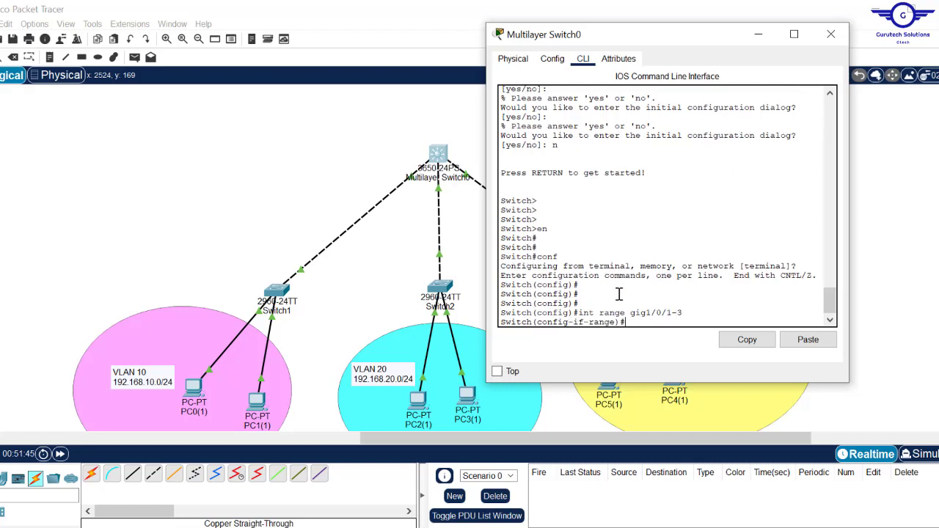
type("swit")
key("Tab")
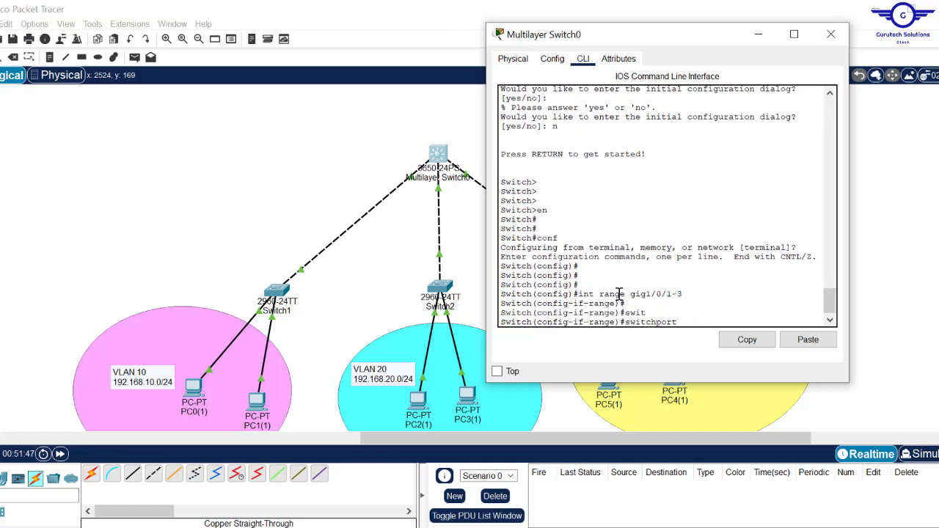
type("m")
key("Tab")
type("t")
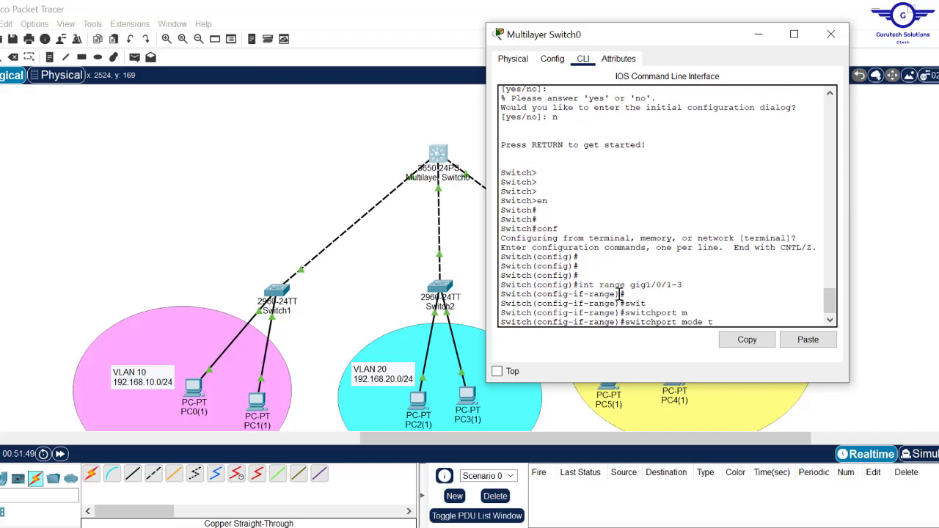
type("r")
key("Tab")
key("Return")
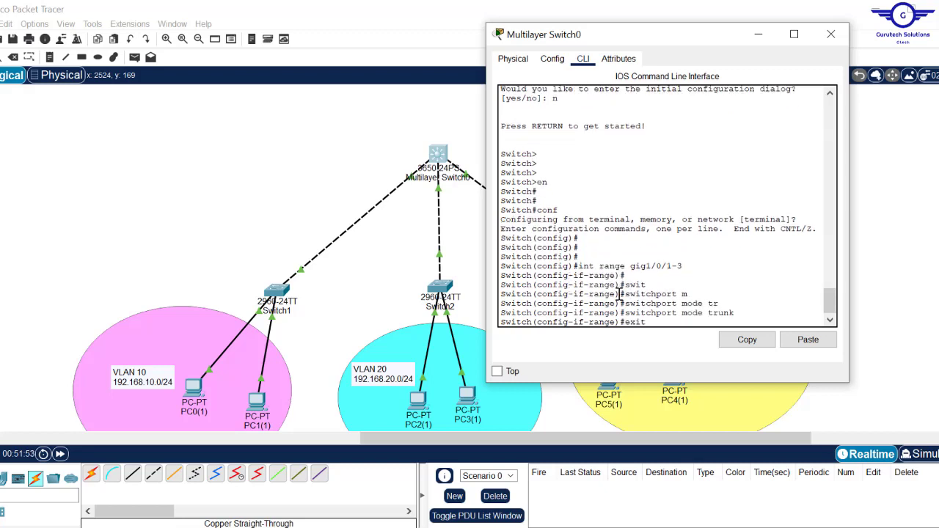
key("Return")
key("Return")
key("Return")
key("Return")
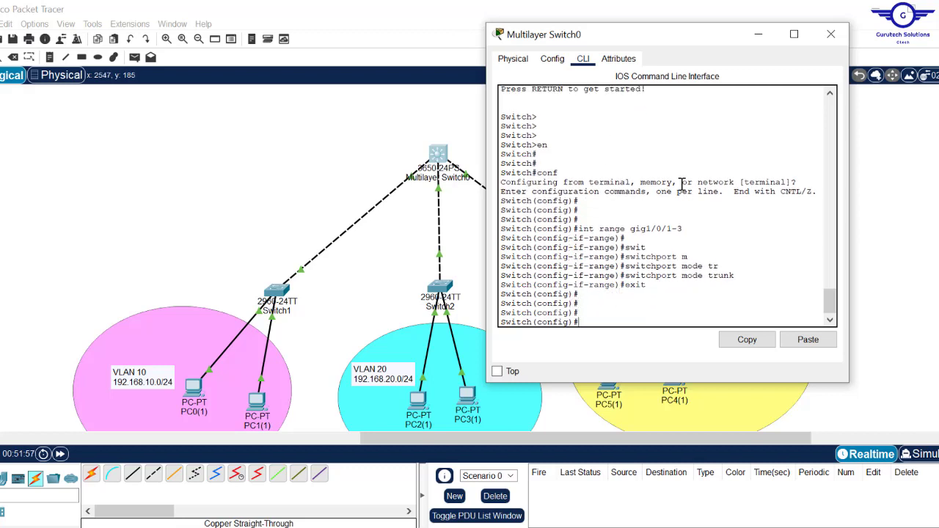
left_click(356, 138)
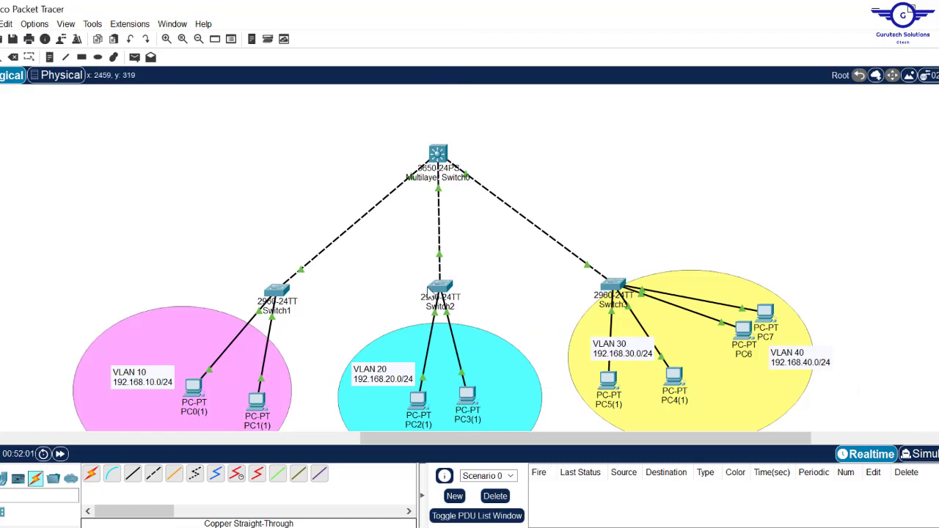
- From PC7's Command Prompt, ping 192.168.10.10 and stop it after timeouts
scroll(765, 242, "down", 3)
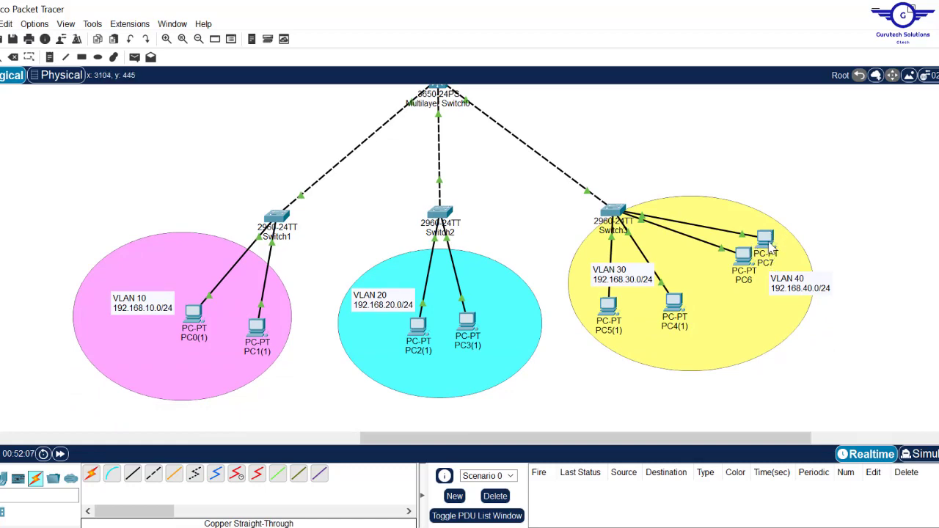
left_click(767, 239)
left_click(394, 108)
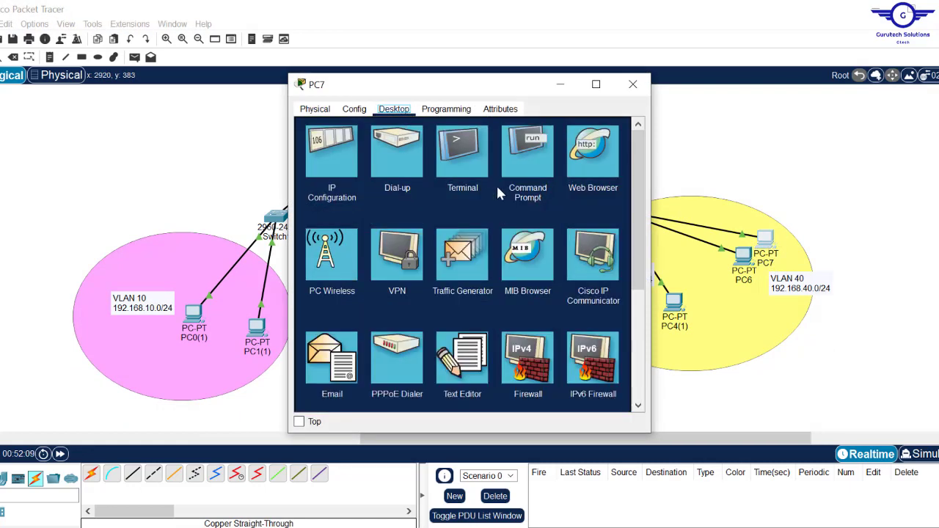
left_click(541, 176)
type("p")
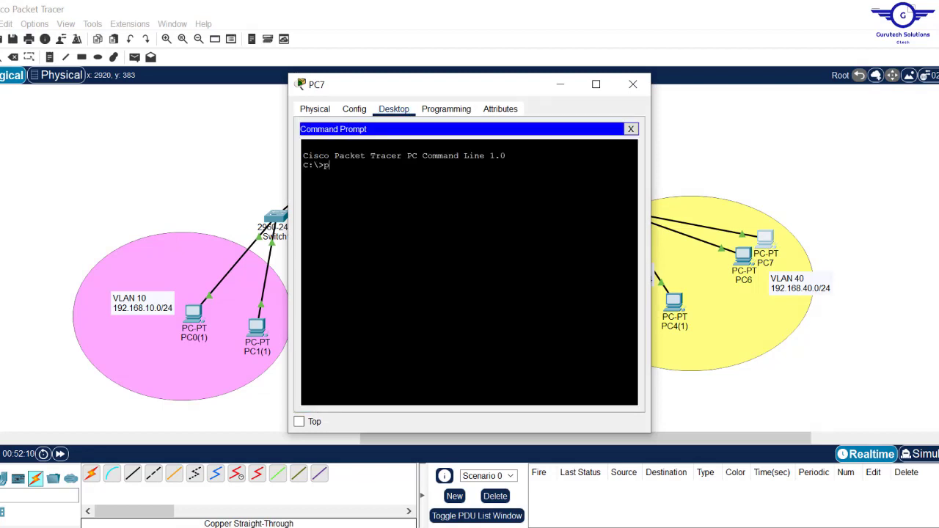
type("ing 192.1")
type("68.10.10")
key("Return")
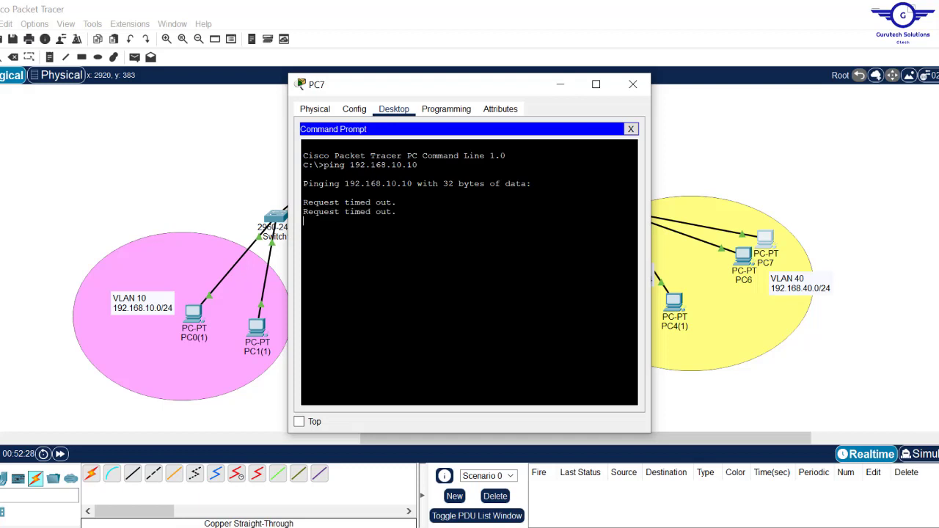
key("ctrl+c")
- Ping 192.168.20.10 from PC7 and stop it after timeouts
key("Up")
key("Left")
key("Left")
key("Left")
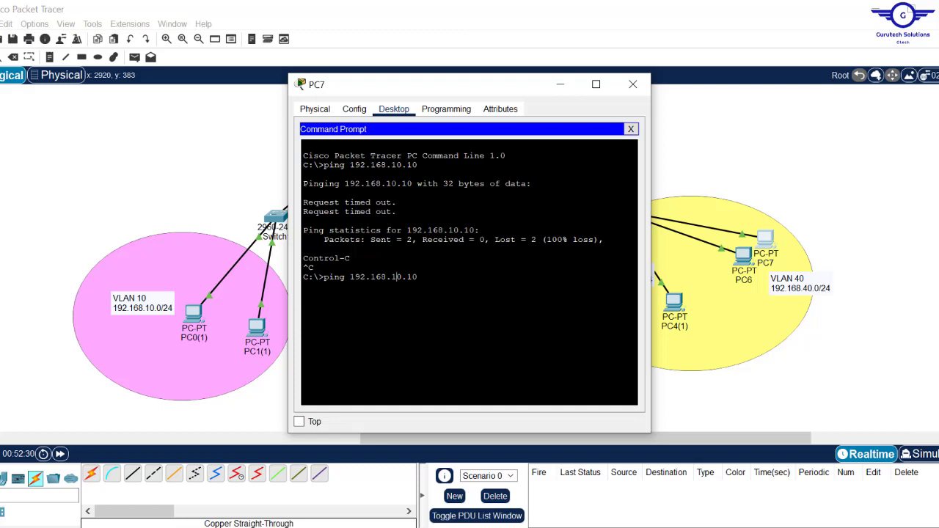
key("BackSpace")
type("3")
key("BackSpace")
type("2")
key("Return")
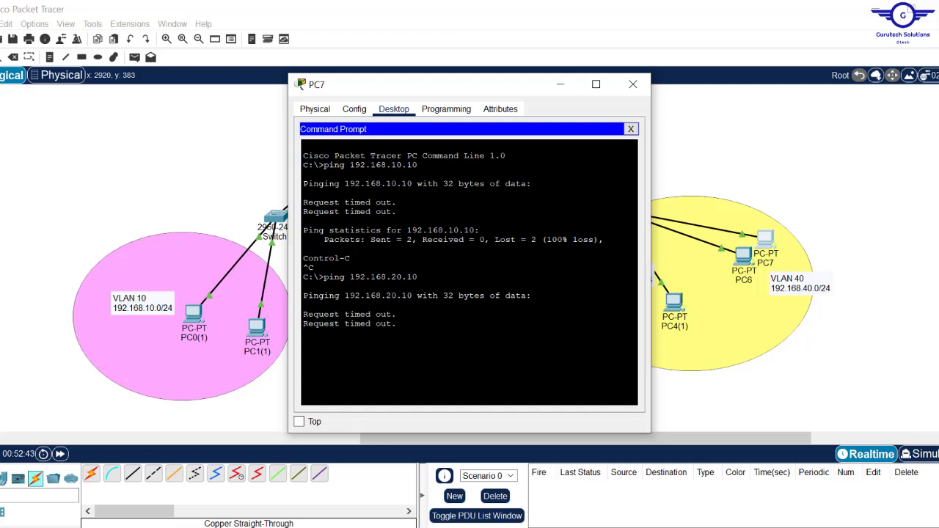
key("ctrl+c")
- Ping 192.168.30.10 from PC7, then close PC7's window
key("Up")
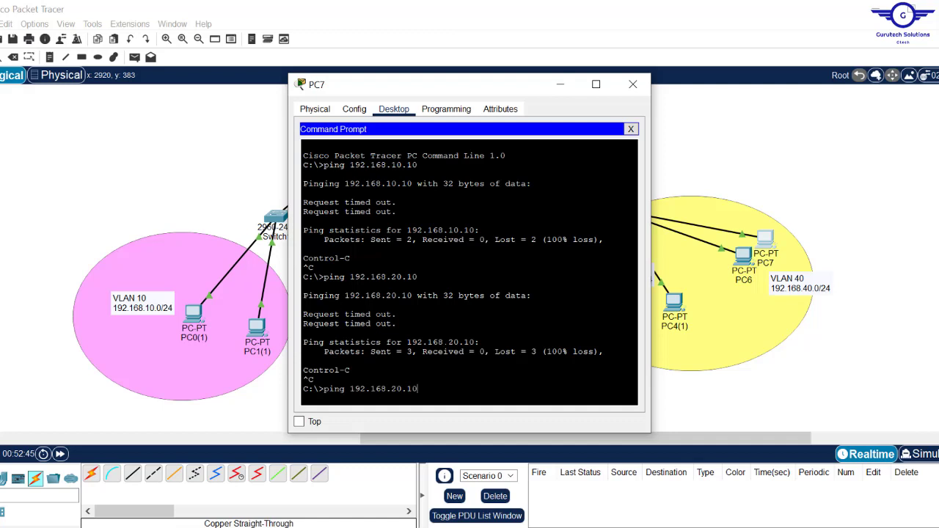
key("BackSpace")
type("3")
key("Return")
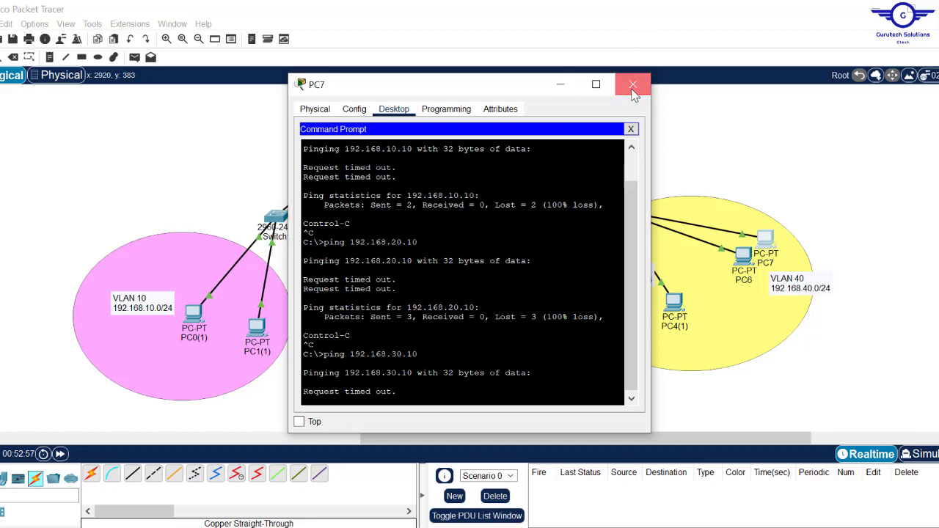
left_click(633, 86)
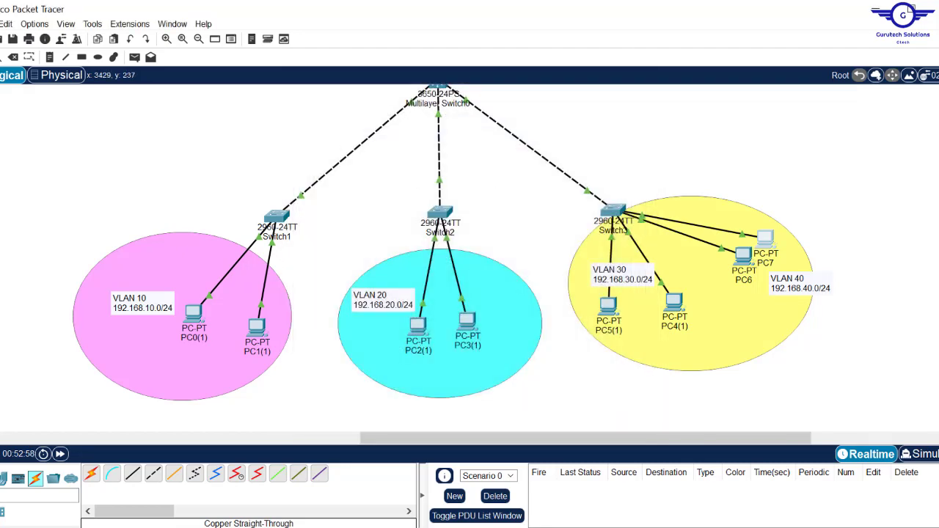
scroll(453, 258, "up", 2)
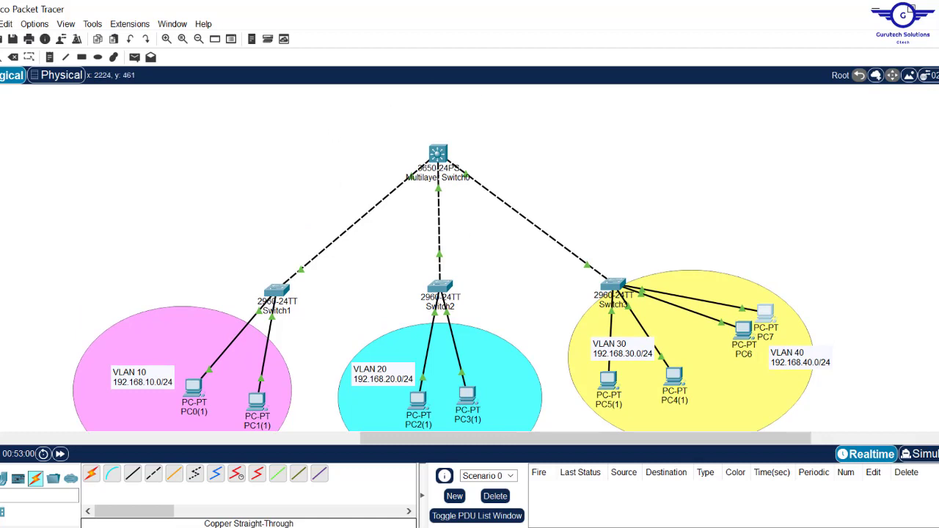
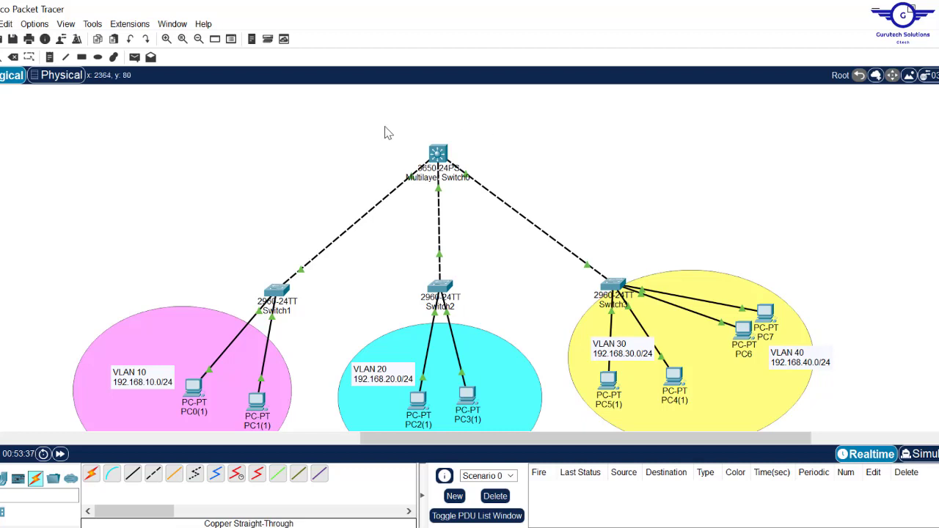
- Enable IP routing on Multilayer Switch0 with the 'ip routing' command
left_click_drag(384, 126, 508, 195)
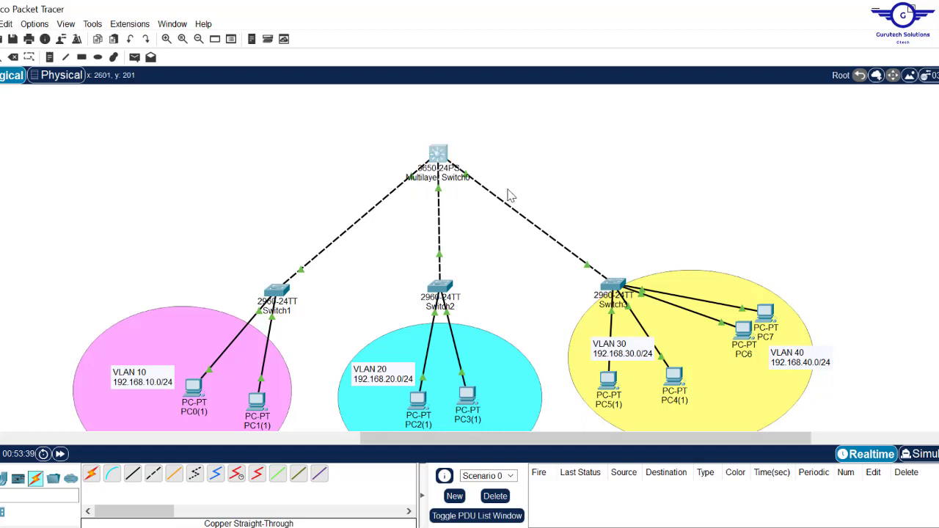
left_click(435, 156)
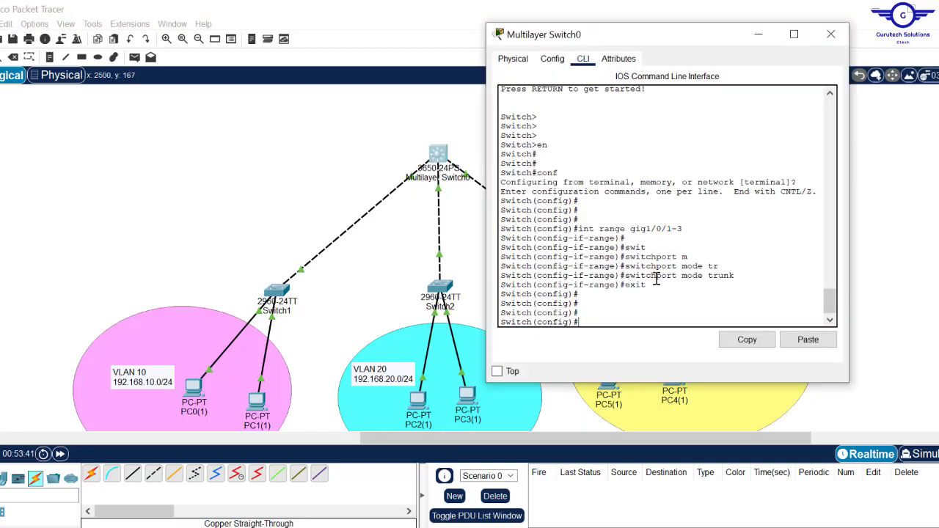
type("ip routing")
key("Return")
key("Return")
key("Return")
key("Return")
key("Return")
key("Return")
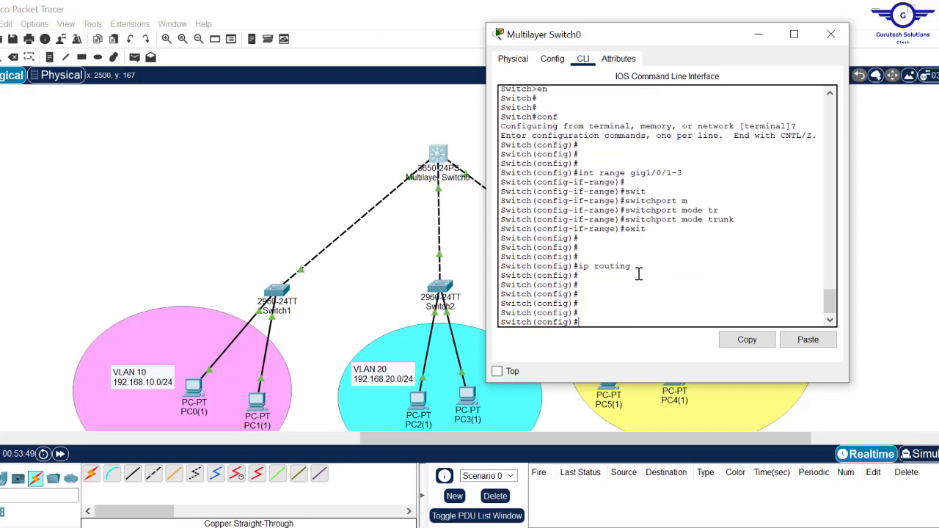
left_click_drag(639, 276, 585, 266)
left_click(585, 265)
- Highlight the ip routing command again in the switch CLI, then close the switch window
left_click(391, 129)
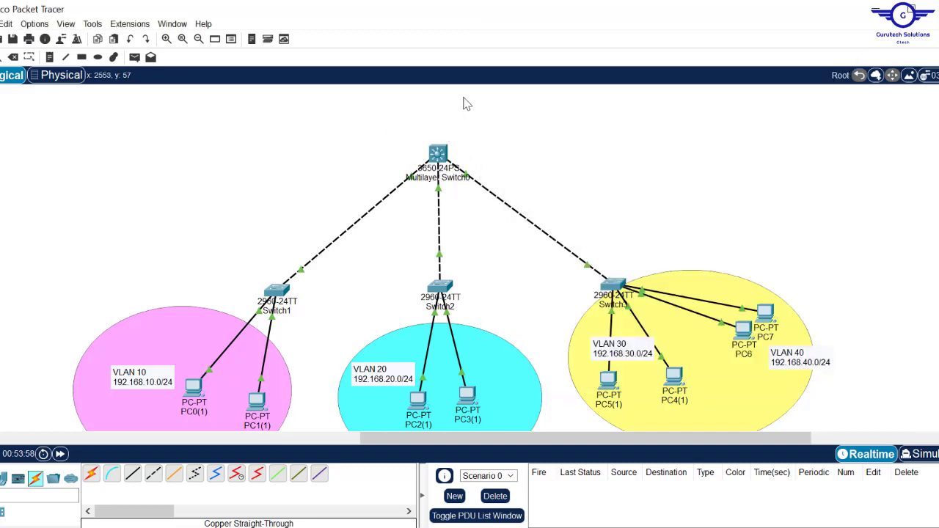
left_click(439, 154)
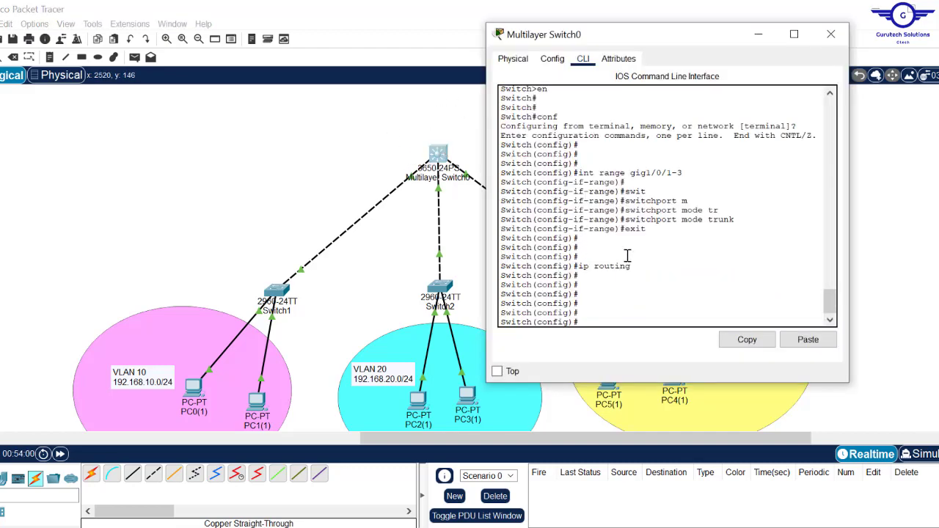
left_click_drag(640, 267, 579, 265)
left_click(834, 37)
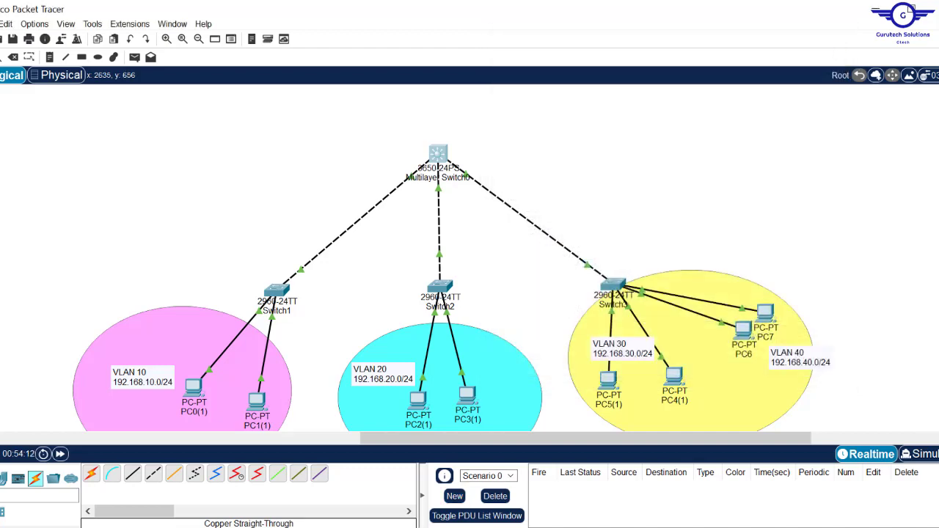
key("alt+Tab")
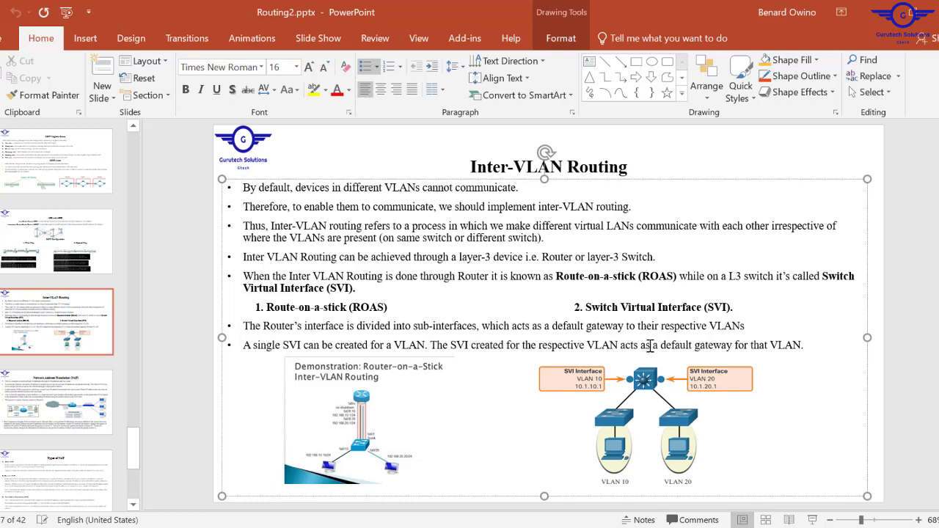
left_click(884, 19)
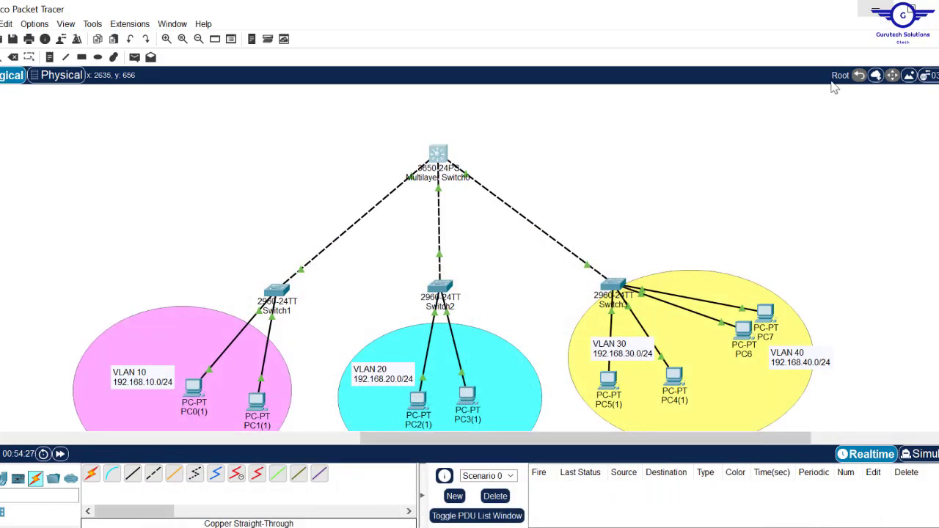
- Reopen Multilayer Switch0's CLI at normal window size and bring up a fresh Switch(config)# prompt
left_click(444, 155)
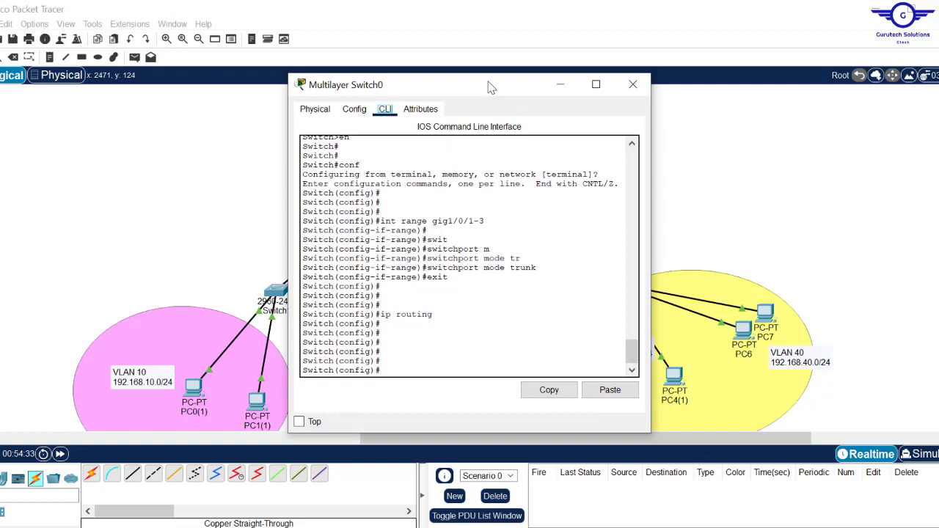
left_click_drag(495, 88, 453, 3)
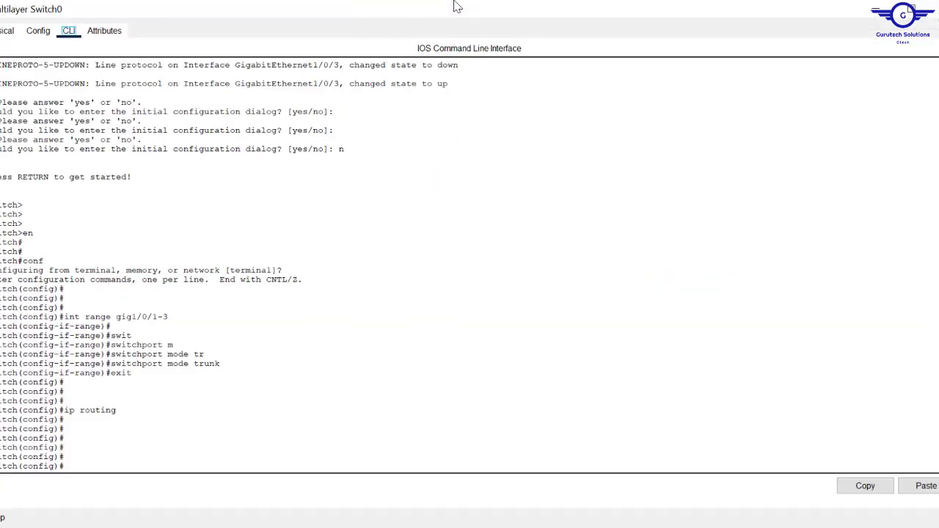
left_click(905, 8)
left_click(559, 85)
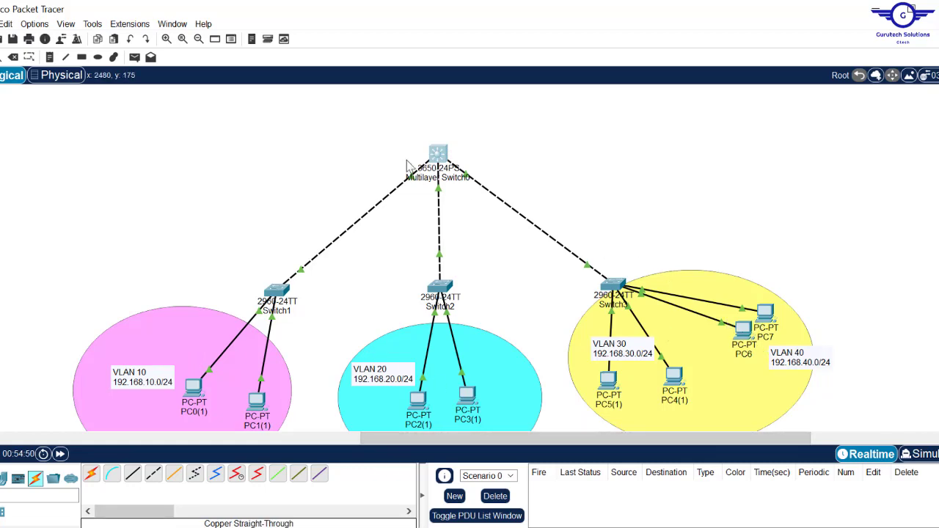
left_click(444, 153)
key("Return")
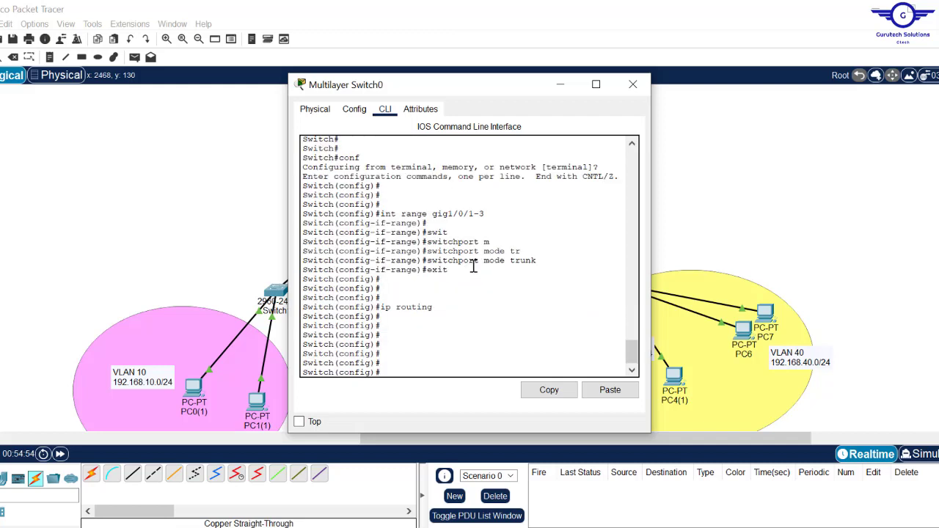
- Create VLAN 10 on Multilayer Switch0 and name it IT
type("vlan 10")
key("Return")
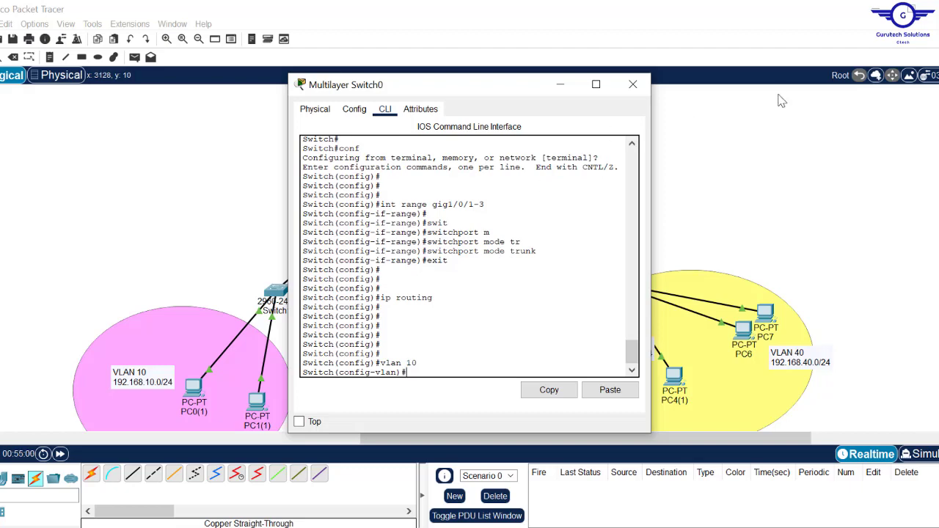
left_click(749, 145)
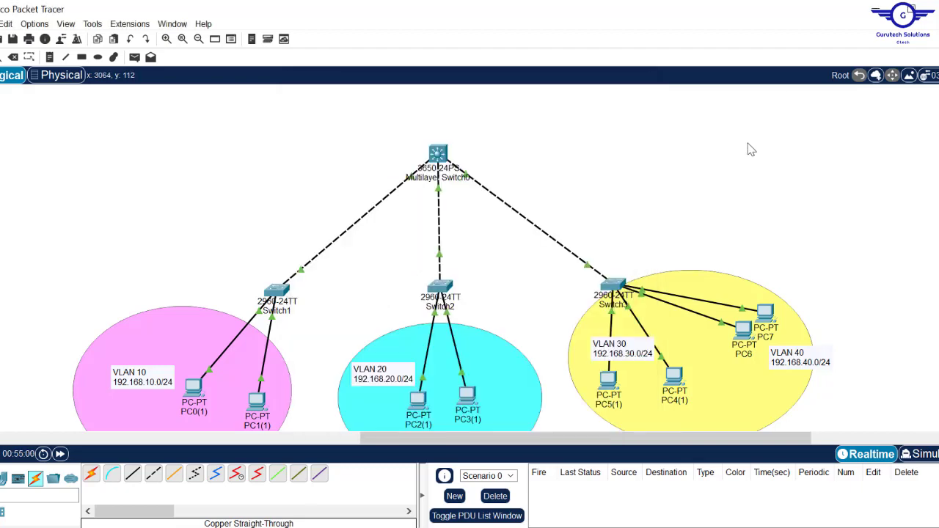
left_click(438, 154)
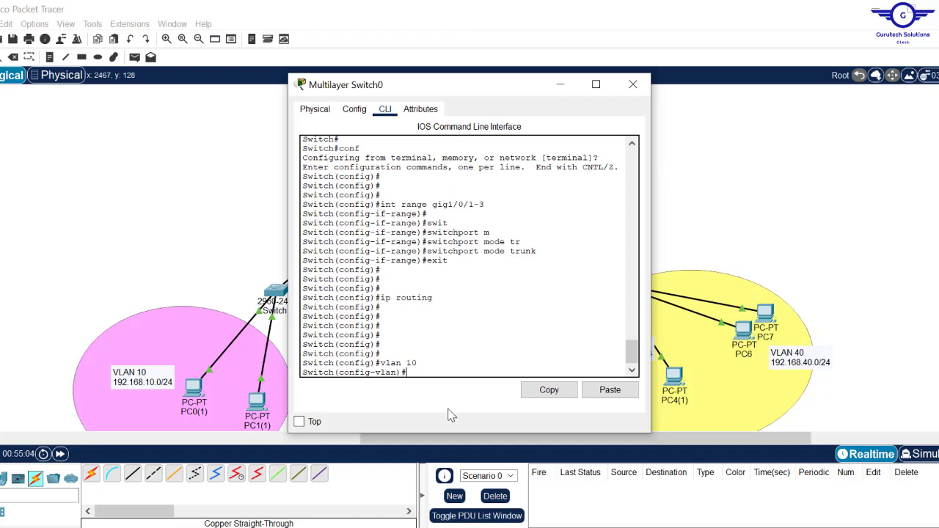
type("name IT")
key("Return")
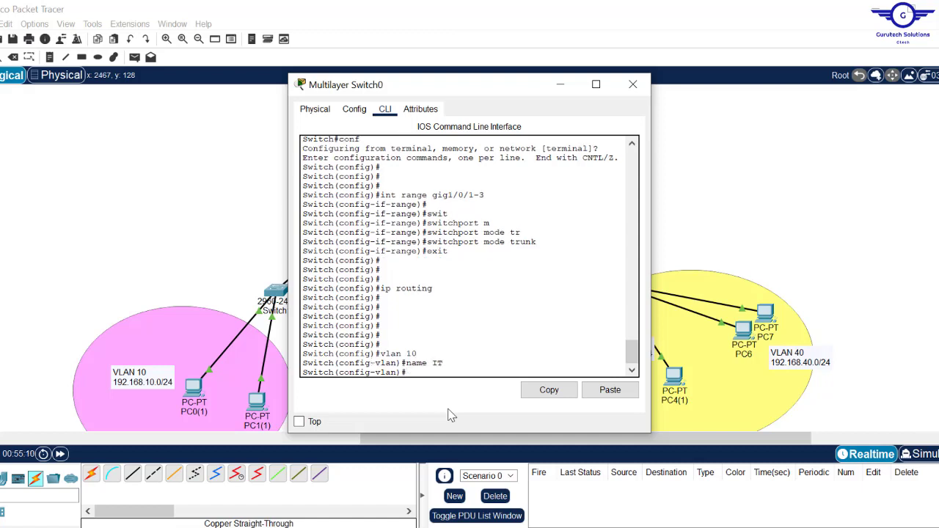
- Create VLAN 20 named HR by editing recalled commands
key("Up")
key("Up")
key("Left")
key("BackSpace")
type("2")
key("Return")
key("Up")
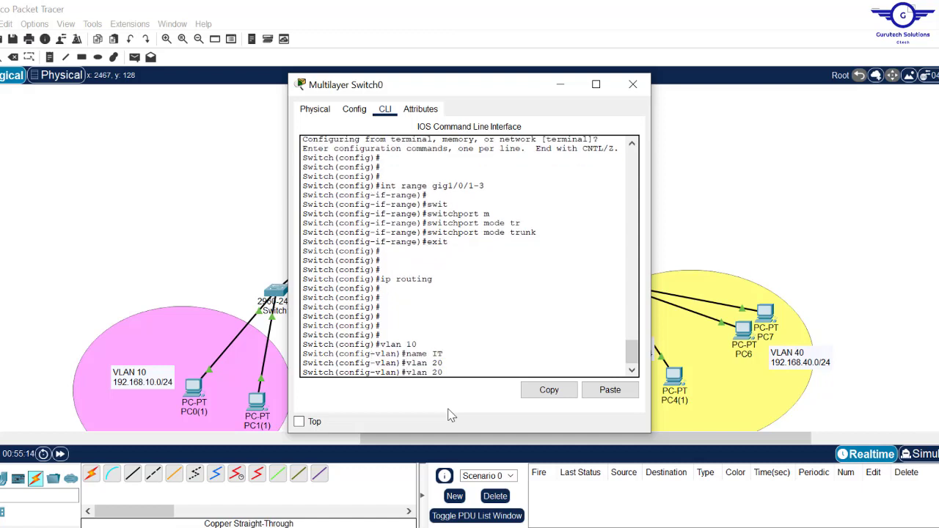
- Create VLAN 30 named FIN
key("Up")
key("BackSpace")
key("BackSpace")
type("HR")
key("Return")
key("Up")
key("Up")
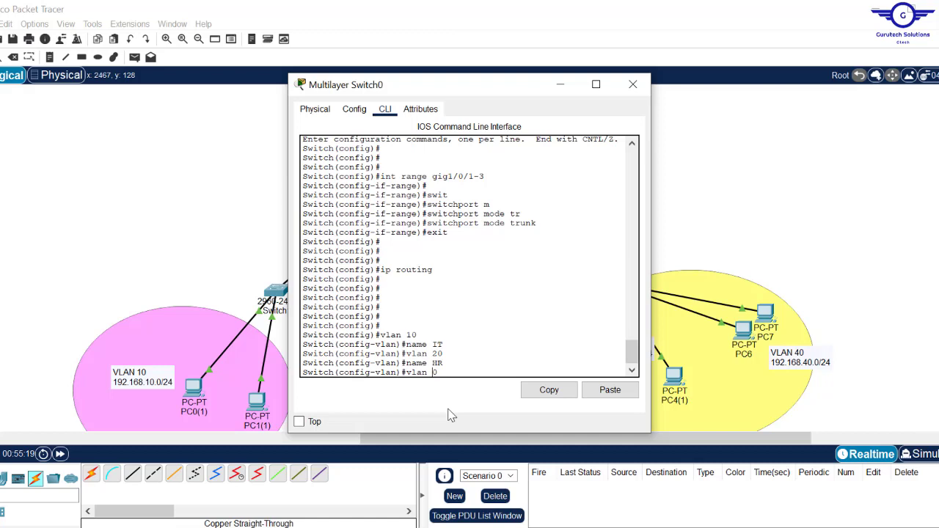
type("3")
key("Return")
key("Up")
key("Up")
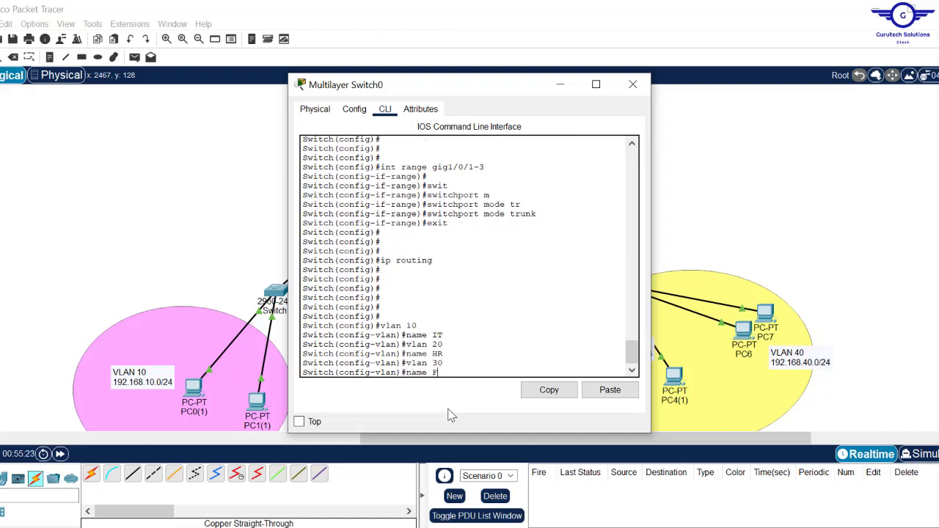
type("FIN")
key("Return")
- Create VLAN 40 named ADMIN, exit VLAN mode, and close the switch window
key("Up")
key("Up")
key("Up")
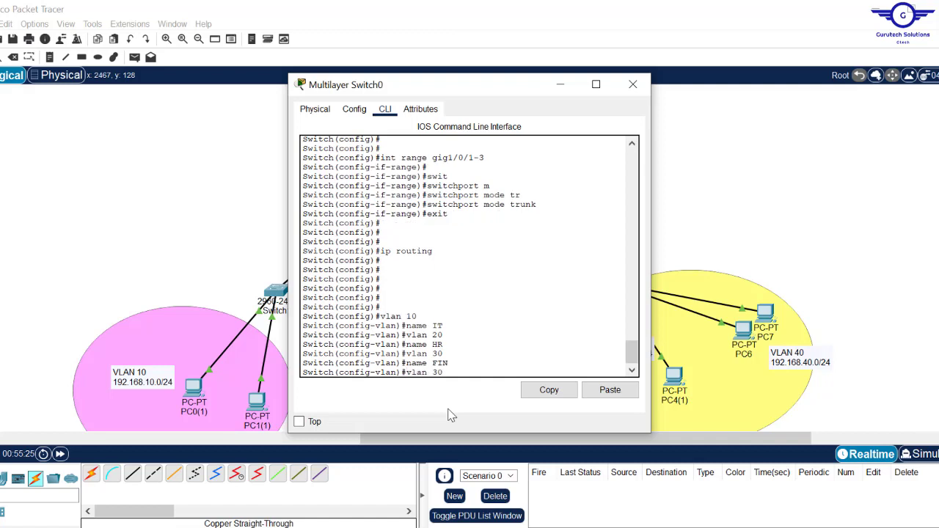
key("Down")
key("BackSpace")
type("4")
key("Return")
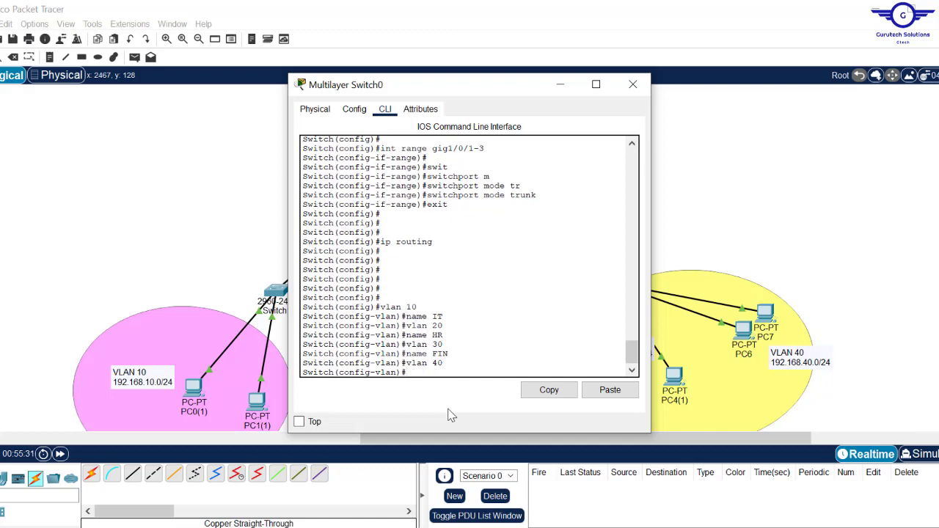
key("Up")
key("Up")
key("BackSpace")
key("BackSpace")
type("AD")
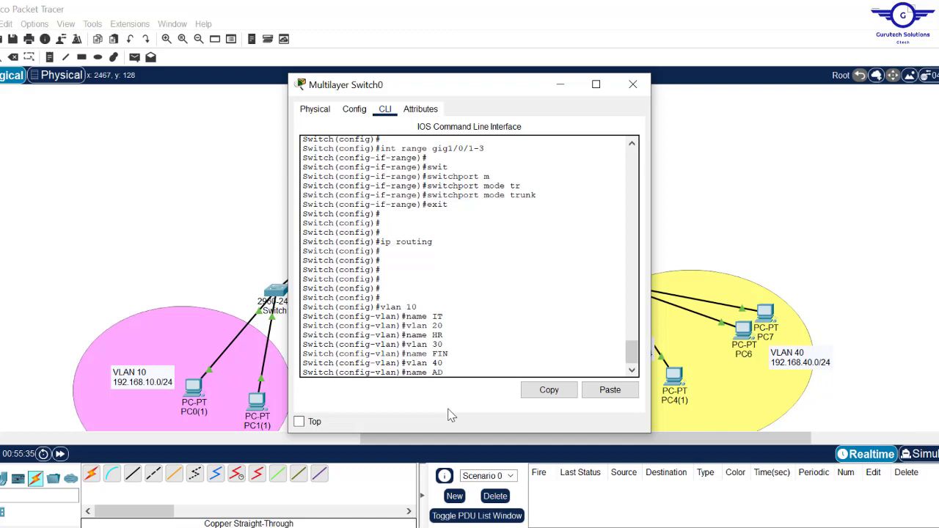
type("MIN")
key("Return")
type("e")
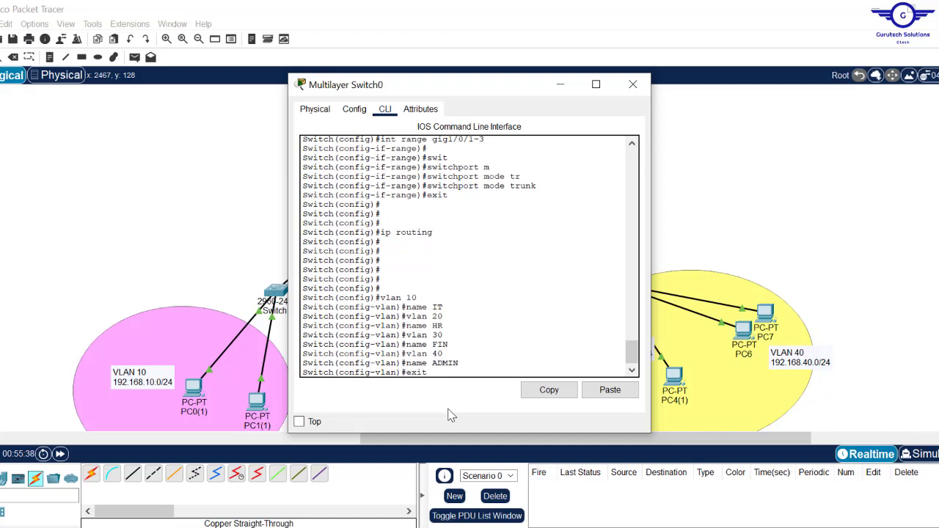
type("xit")
key("Return")
key("Return")
key("Return")
key("Return")
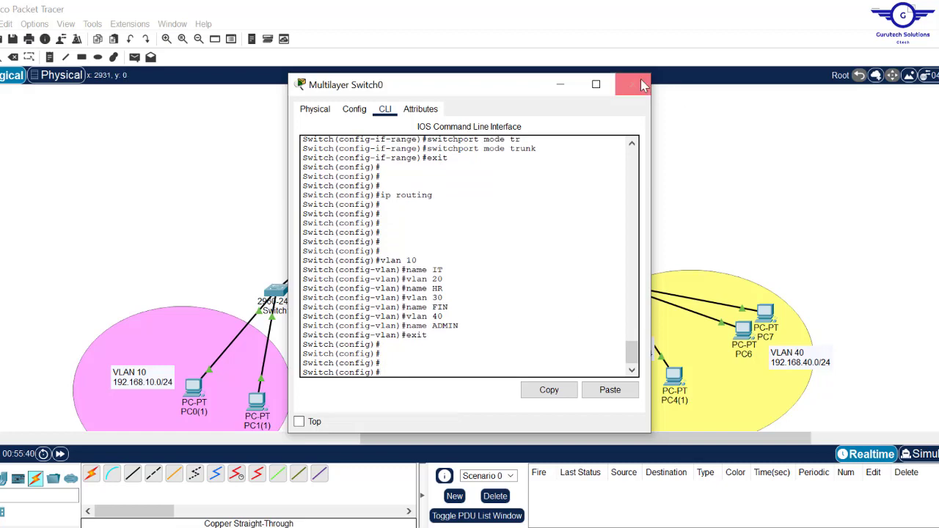
left_click(643, 85)
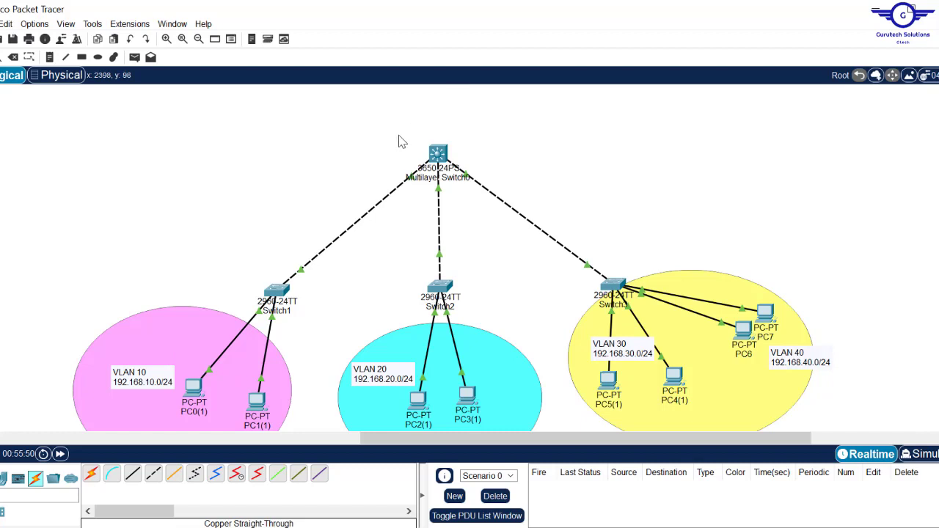
- Reopen Multilayer Switch0's CLI, then bring the Inter-VLAN Routing slides forward in PowerPoint
left_click_drag(390, 131, 495, 179)
left_click(438, 154)
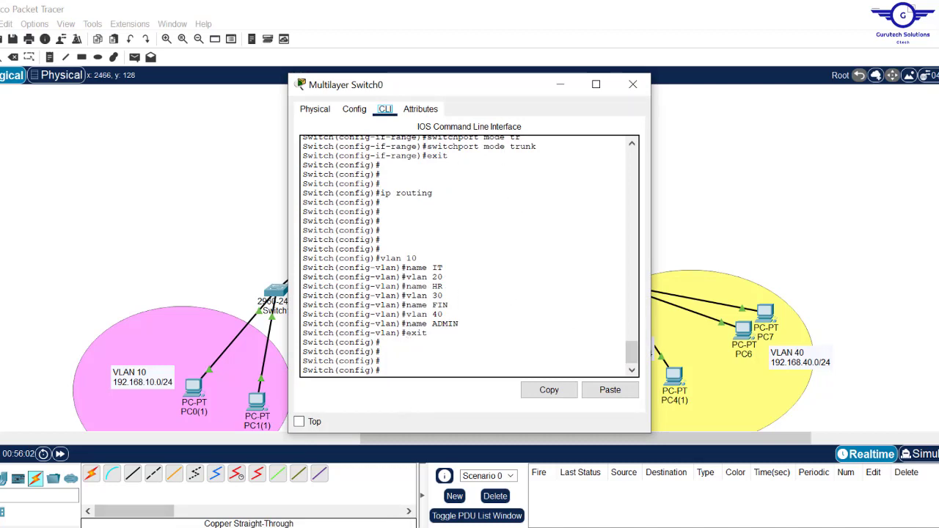
left_click(320, 527)
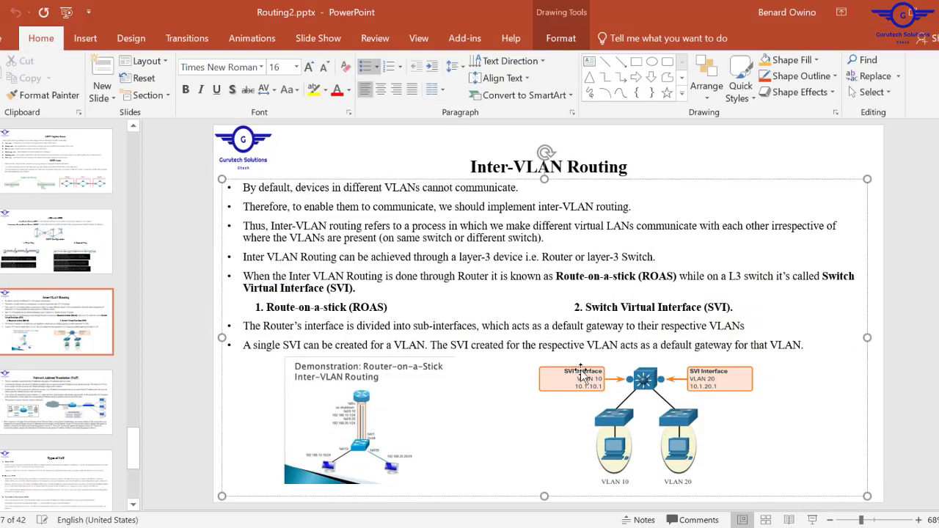
- Highlight 'SVI' on the Inter-VLAN Routing slide, then minimize PowerPoint
left_click_drag(283, 345, 303, 345)
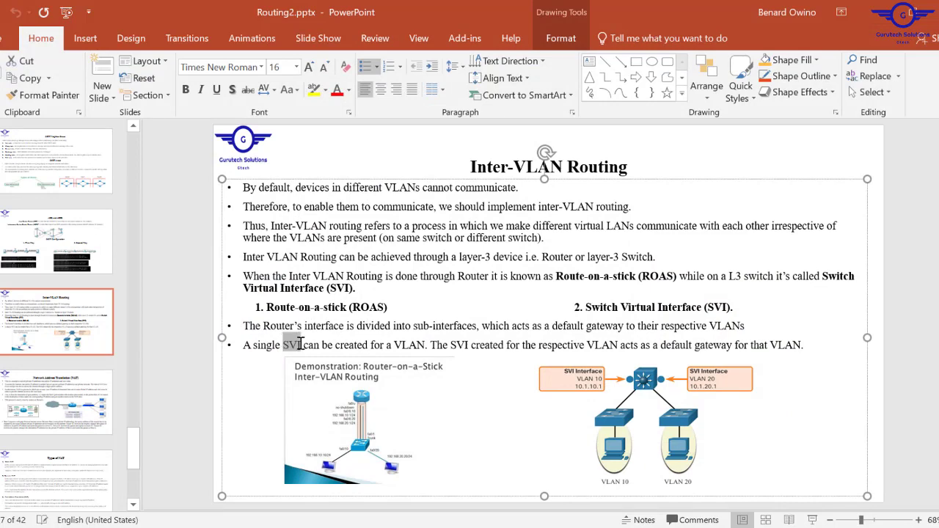
left_click(876, 19)
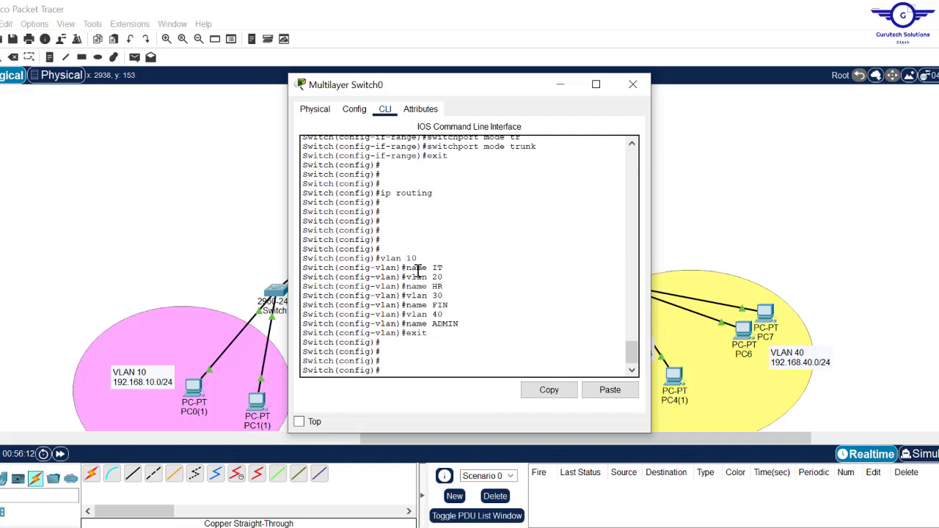
- Enter interface VLAN 10 configuration on Multilayer Switch0
left_click_drag(418, 258, 381, 258)
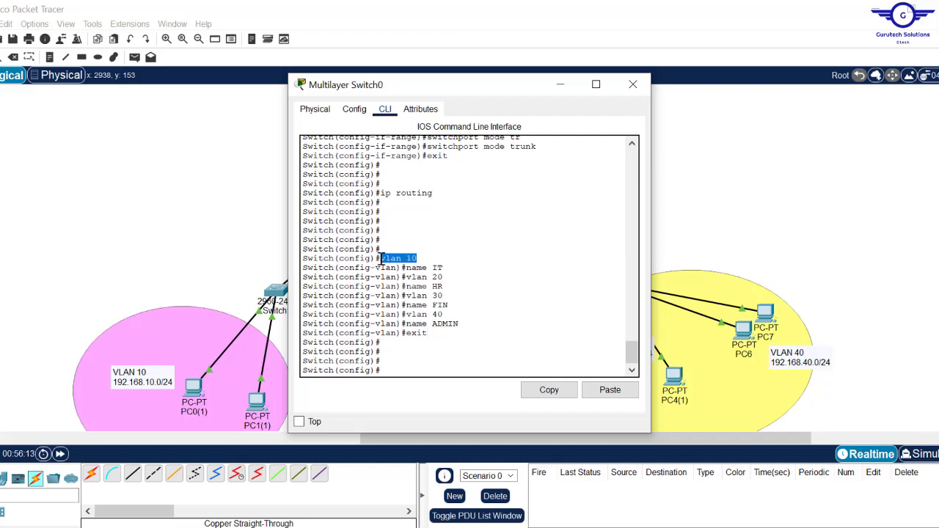
left_click(407, 370)
type("int")
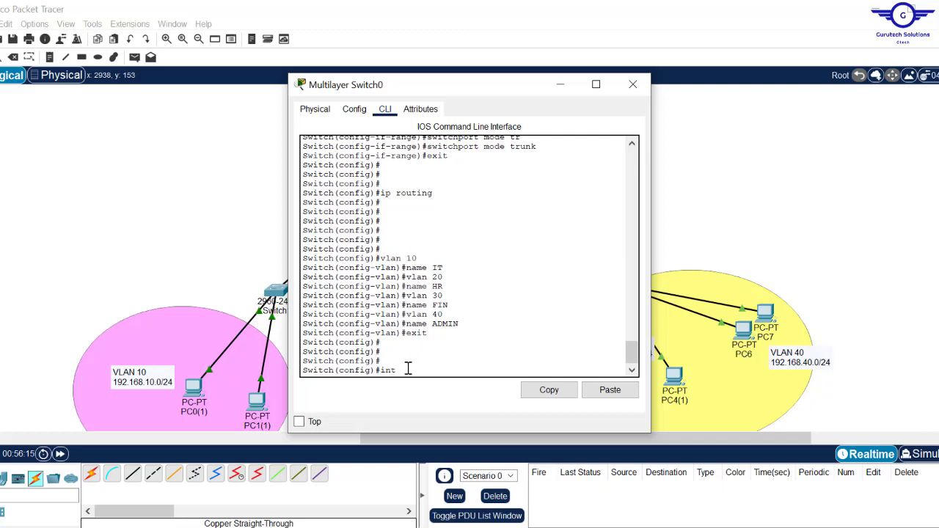
type(" v")
key("Return")
key("Return")
key("Return")
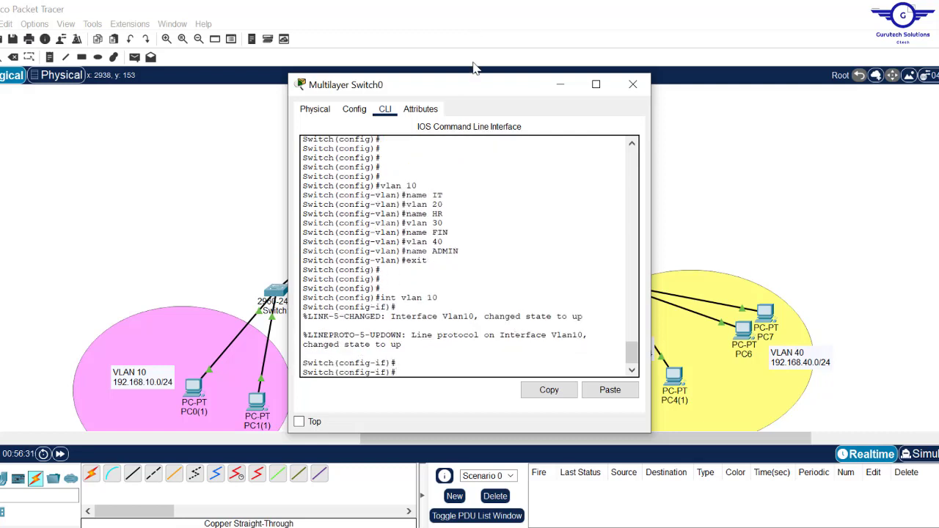
left_click_drag(476, 89, 621, 74)
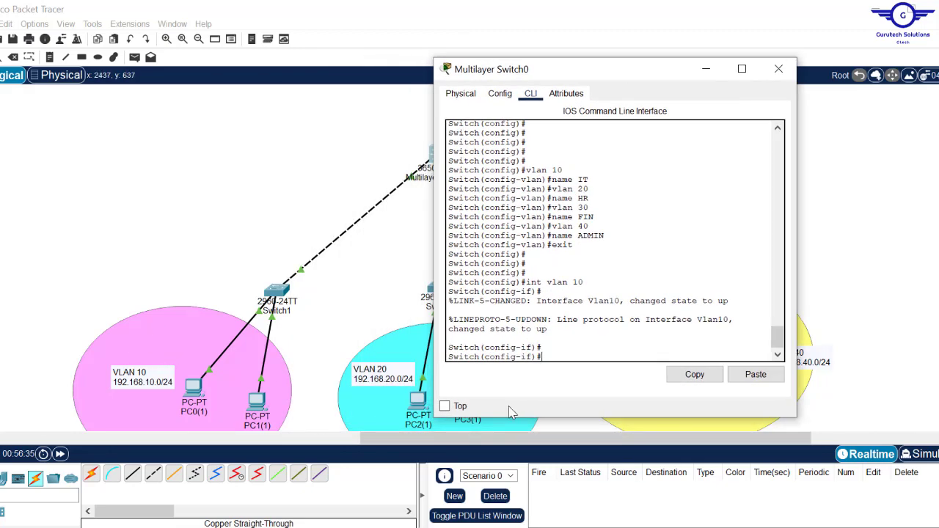
- Assign 192.168.10.1 255.255.255.0 to interface VLAN 10 and return to global config
type("92.168.10.1 255.255.255")
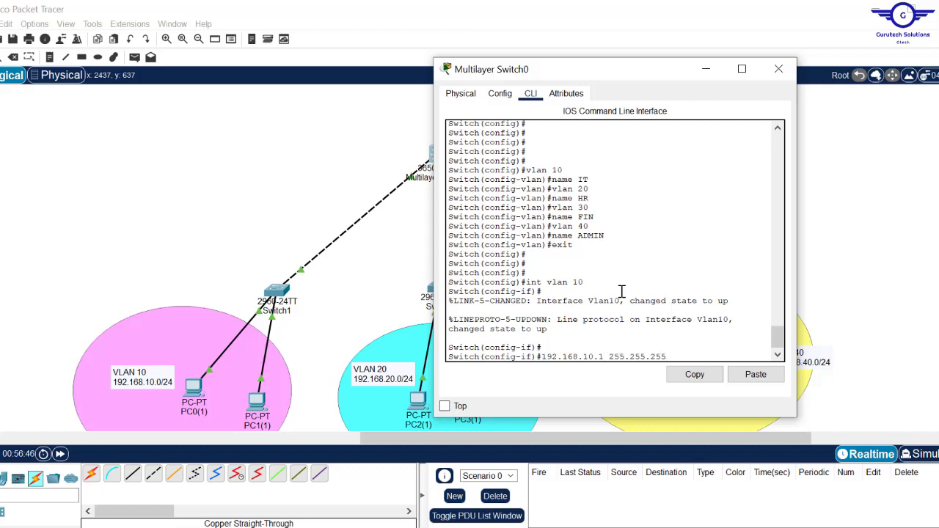
type(".0")
key("Return")
key("Up")
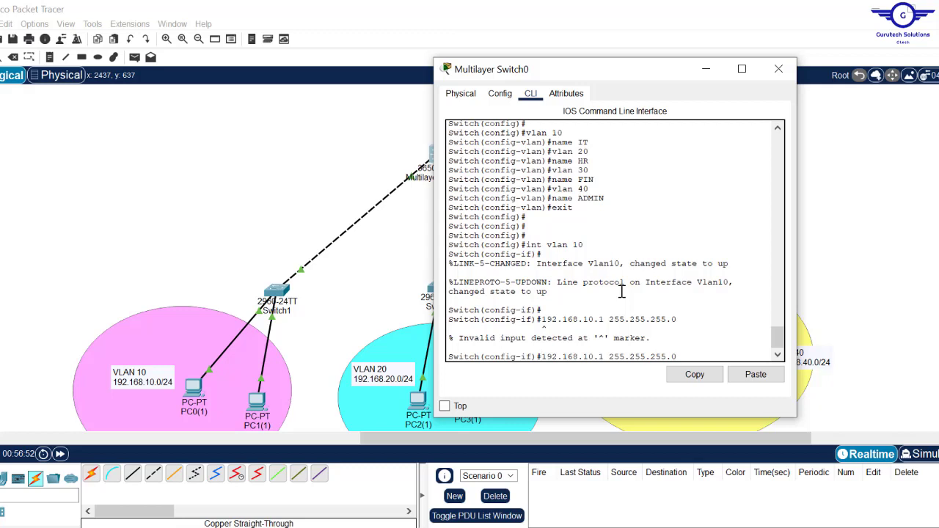
key("Left")
key("Left")
key("Left")
key("Left")
key("Left")
key("Left")
key("Left")
key("Left")
key("Left")
key("Left")
key("Left")
key("Left")
key("Left")
key("Left")
key("Left")
key("Left")
key("Left")
key("Left")
key("Left")
key("Left")
type("ip add")
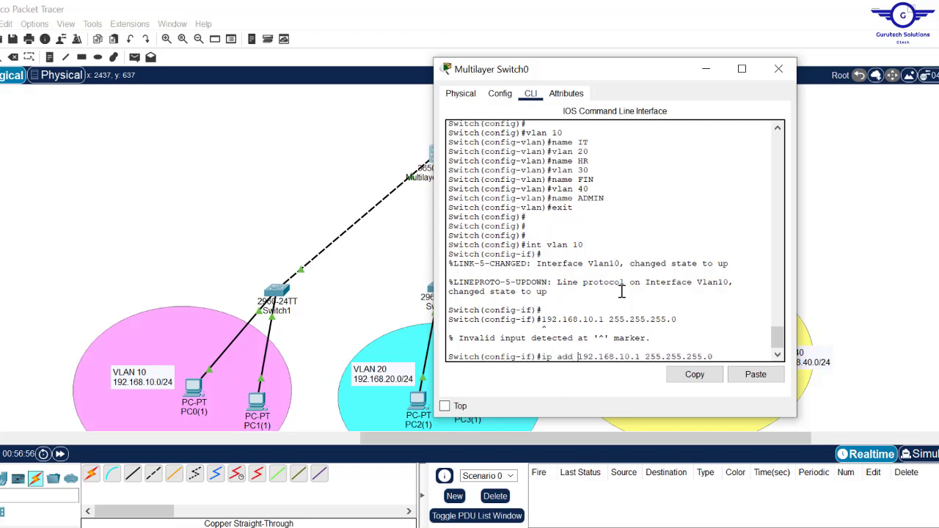
key("Return")
key("Return")
key("Return")
key("Return")
type("e")
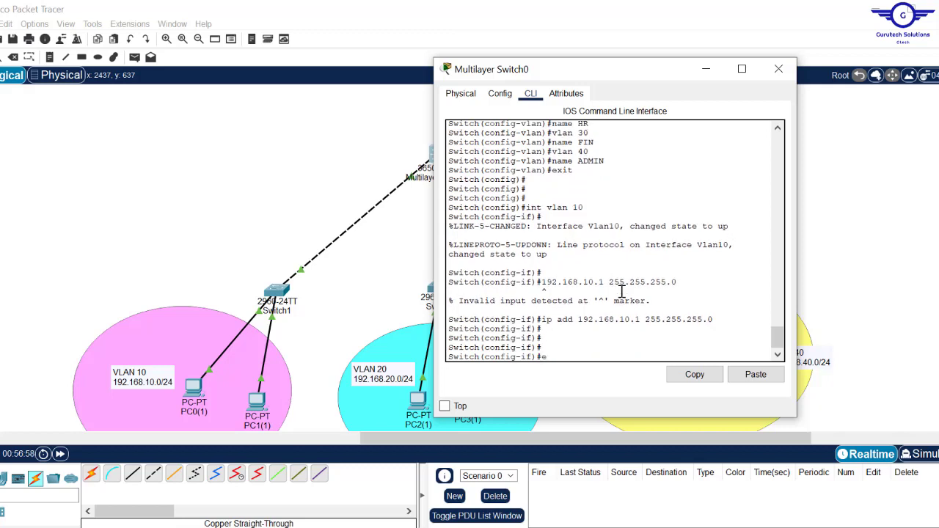
type("xit")
key("Return")
key("Return")
key("Return")
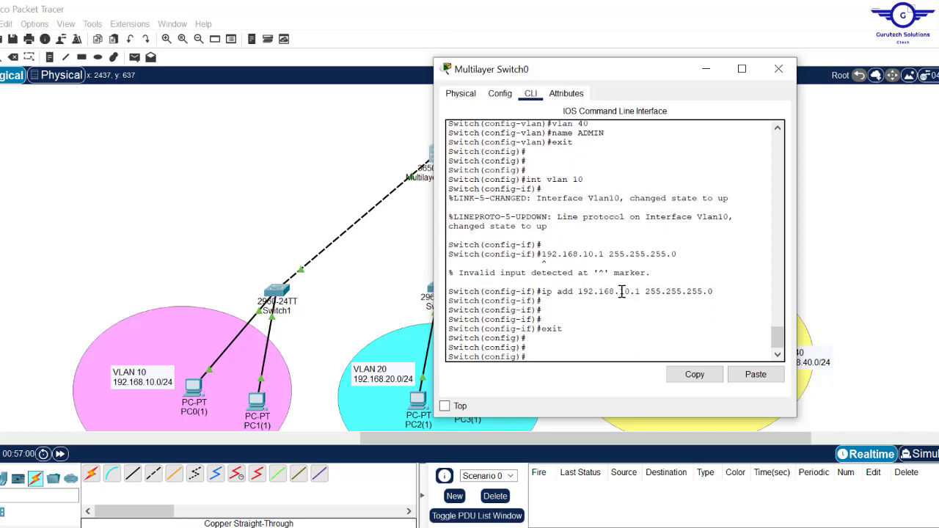
key("Up")
key("Up")
key("Up")
key("Up")
- Create interface VLAN 20 with address 192.168.20.1 255.255.255.0
type("2")
key("Return")
key("Return")
key("Up")
key("Up")
key("Up")
key("Up")
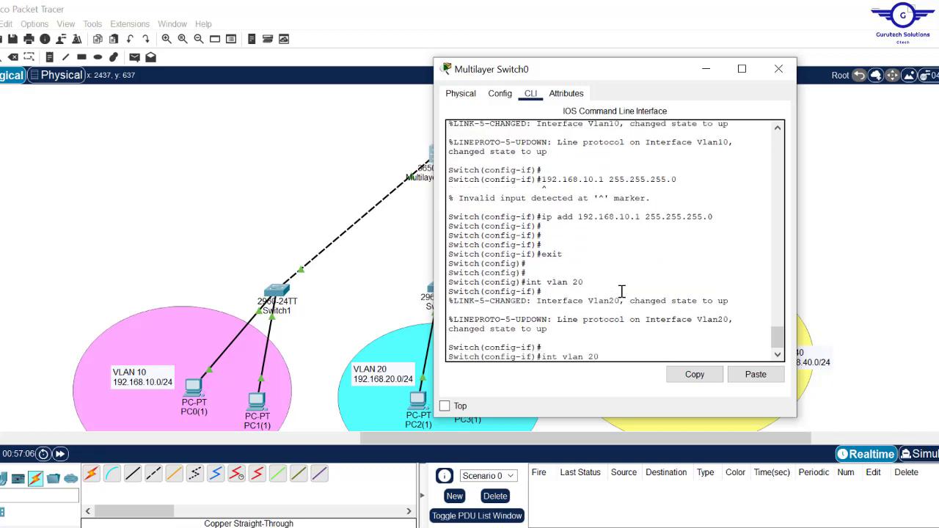
key("Left")
key("Left")
key("Left")
key("Left")
key("Left")
key("Left")
key("Left")
key("Left")
key("Left")
key("Left")
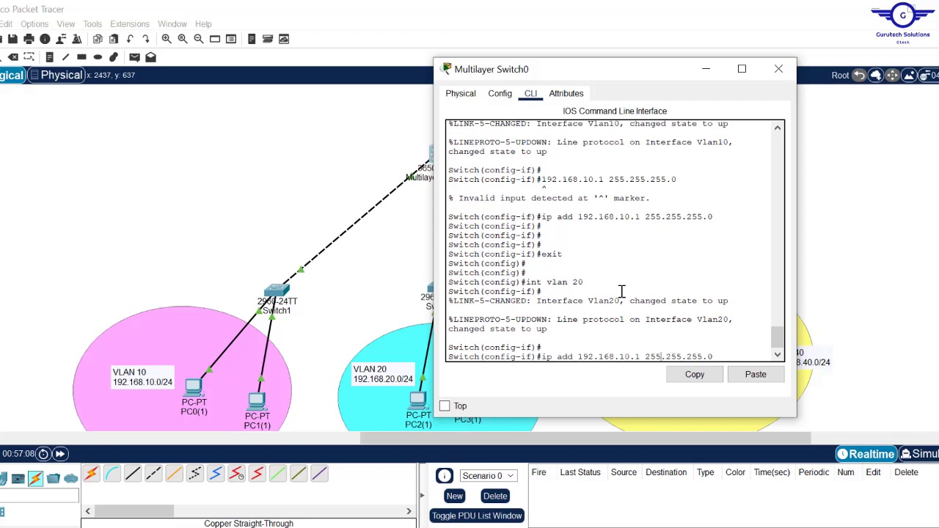
key("Left")
key("Left")
key("Left")
key("Left")
key("Left")
key("Left")
key("Left")
key("BackSpace")
type("2")
key("Return")
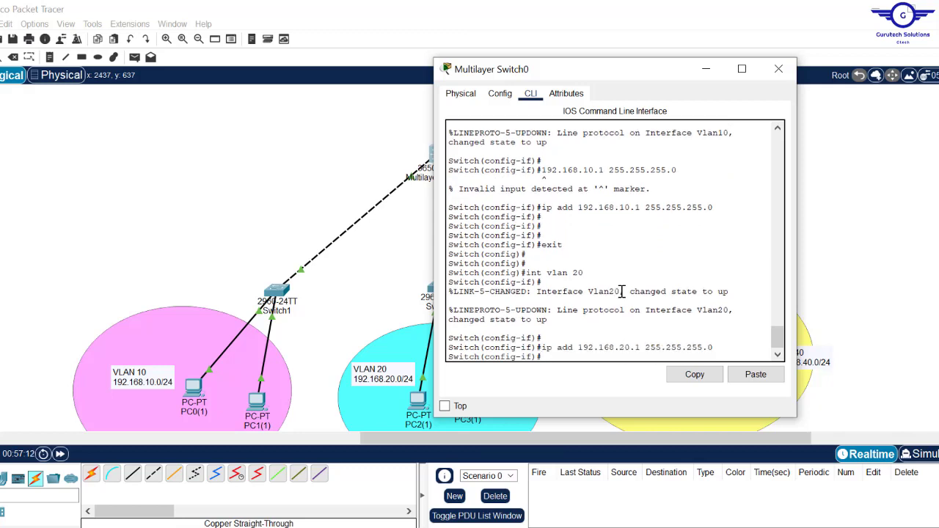
type("ex")
key("Return")
key("Return")
- Create interface VLAN 30 with address 192.168.30.1 255.255.255.0
key("Up")
key("Up")
key("Up")
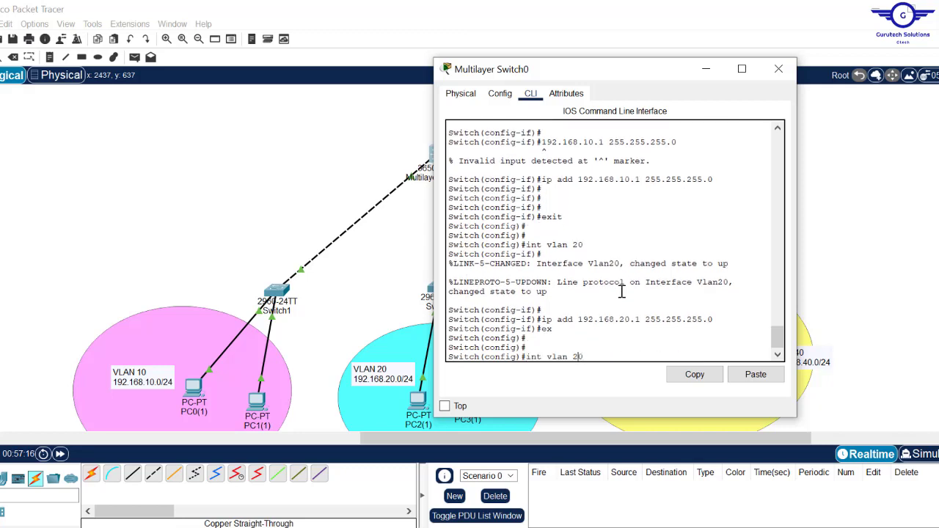
key("Left")
key("BackSpace")
type("3")
key("Return")
key("Return")
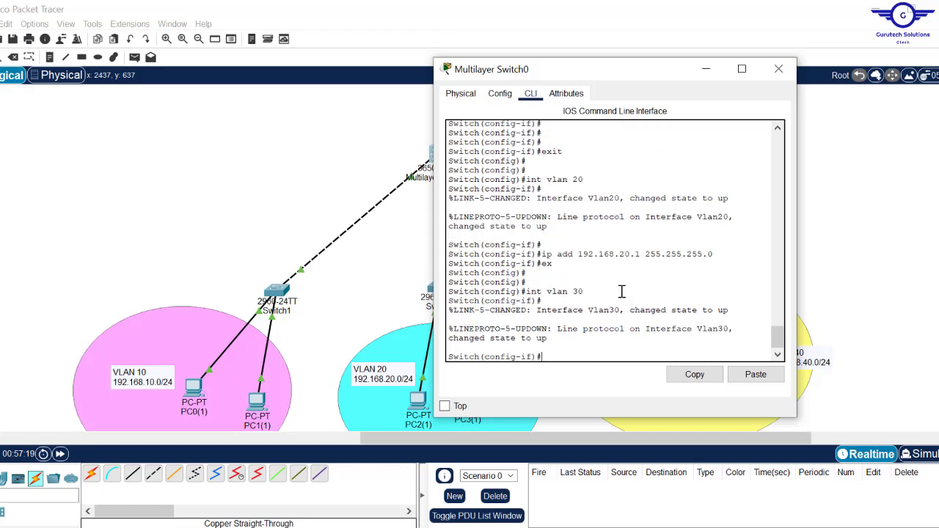
key("Up")
key("Up")
key("Up")
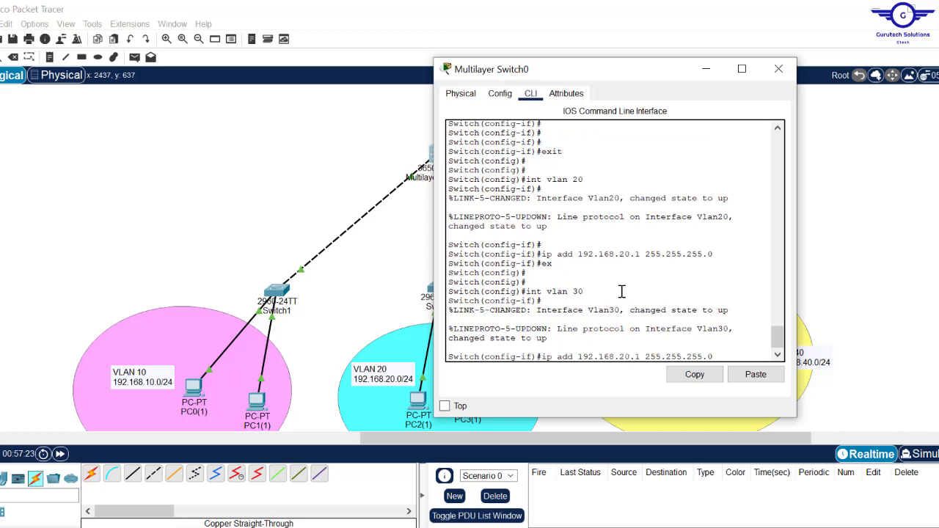
key("BackSpace")
type("3")
key("Return")
type("ex")
key("Return")
key("Return")
key("Return")
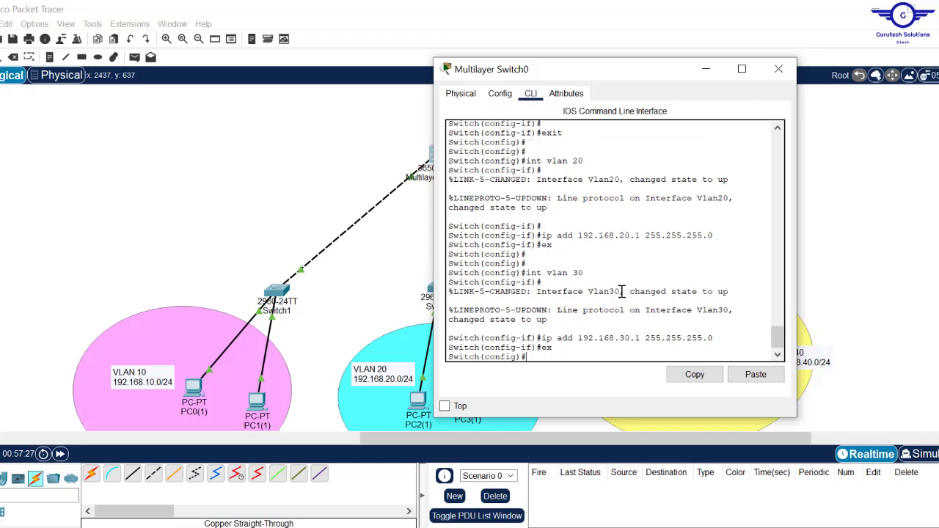
- Create interface VLAN 40 with address 192.168.40.1 255.255.255.0
key("Up")
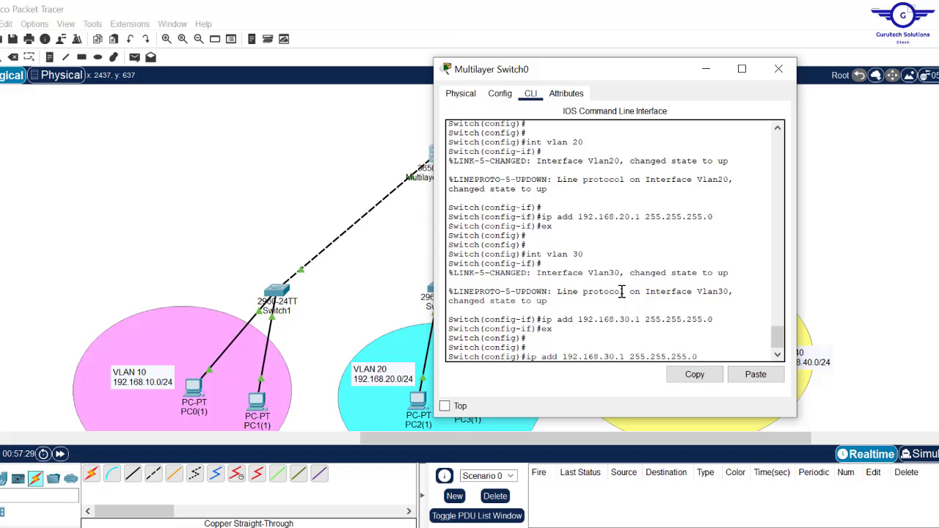
key("Up")
key("Down")
key("Up")
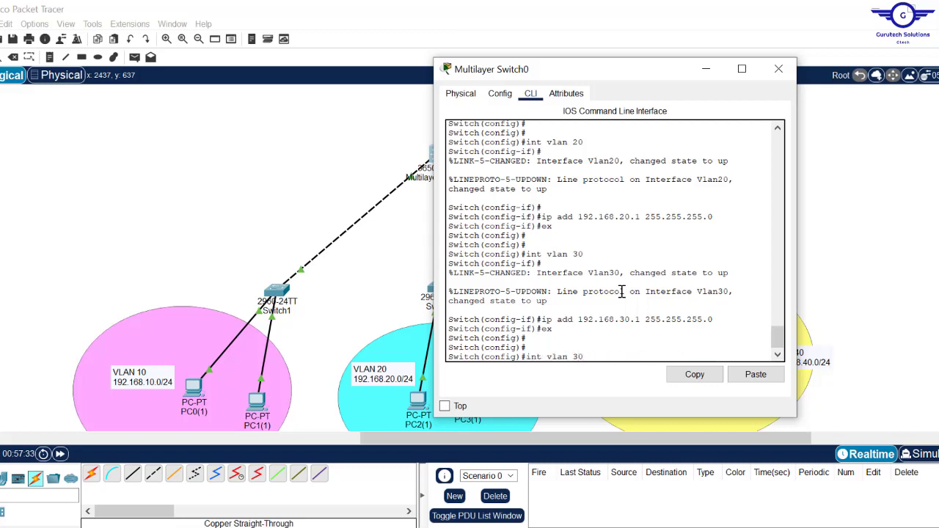
key("BackSpace")
key("BackSpace")
type("40")
key("Return")
key("Return")
key("Return")
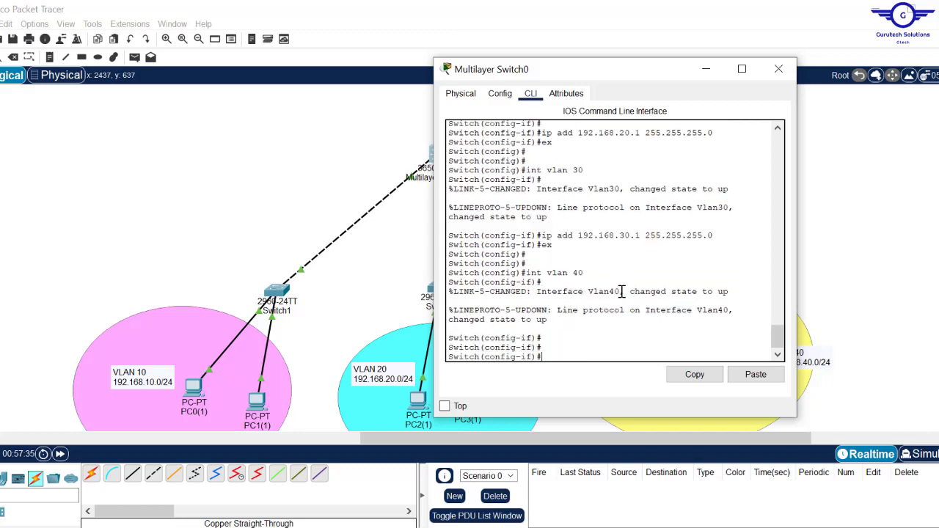
key("Up")
key("Up")
key("Up")
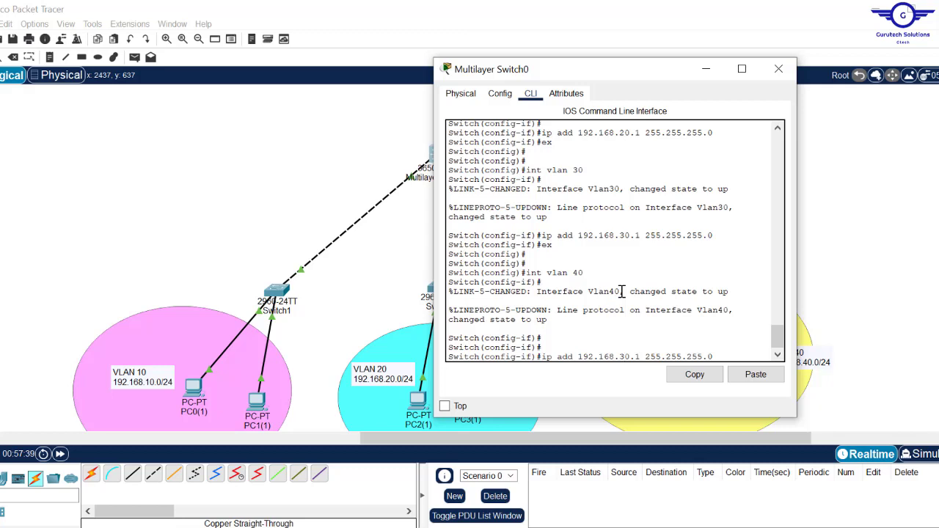
key("Left")
key("Left")
key("Left")
key("Left")
key("Left")
key("Left")
key("Left")
key("Left")
key("Left")
key("Left")
key("Left")
key("Left")
key("Left")
key("Left")
key("Left")
key("Left")
key("Left")
key("BackSpace")
type("4")
key("Return")
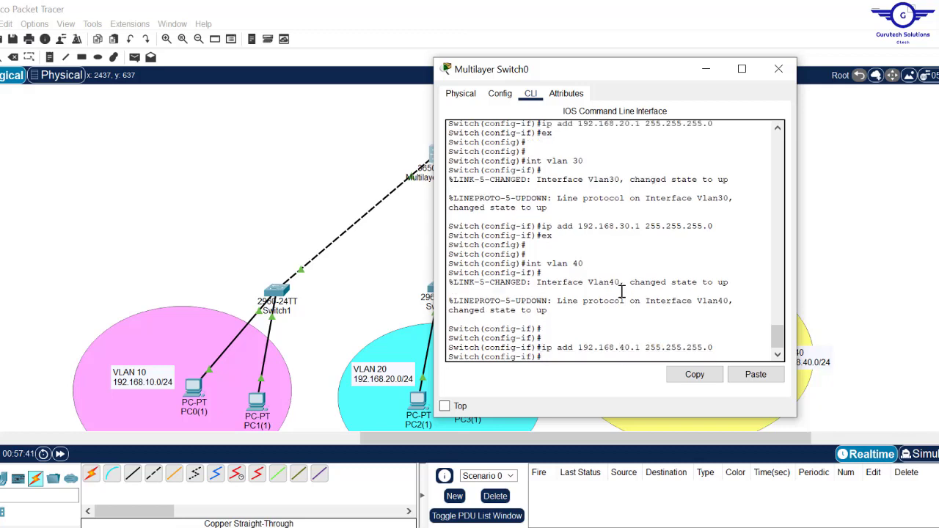
- Exit interface mode, save the configuration with 'do wr', and close the switch window
type("exit")
key("Return")
key("Return")
key("Return")
key("Return")
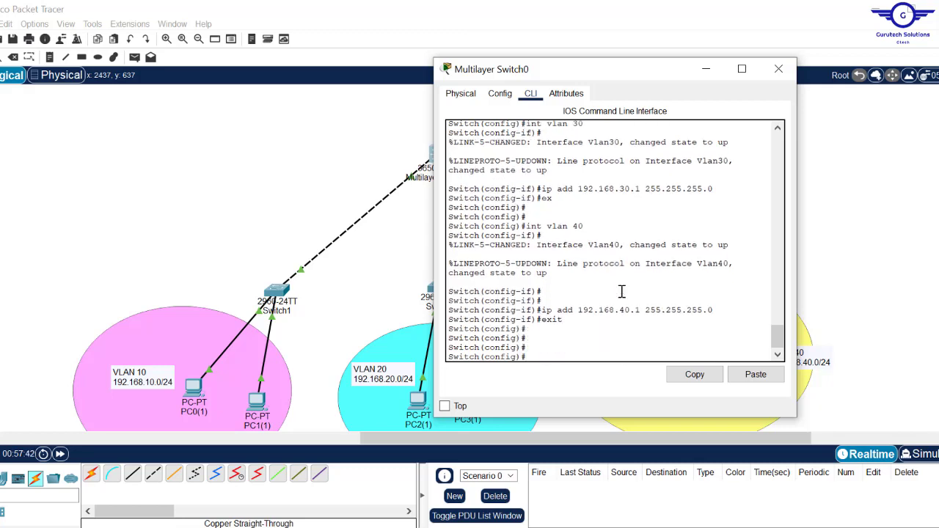
type("do wr")
key("Return")
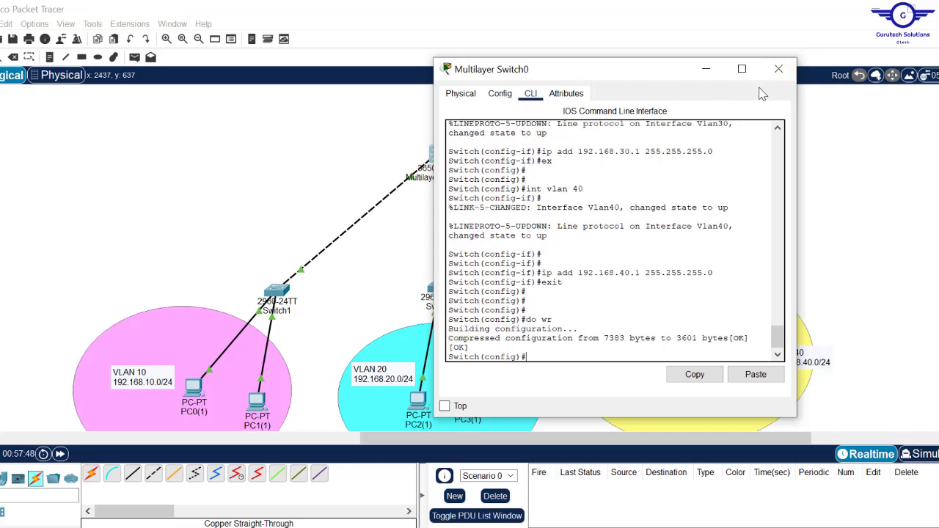
left_click(778, 69)
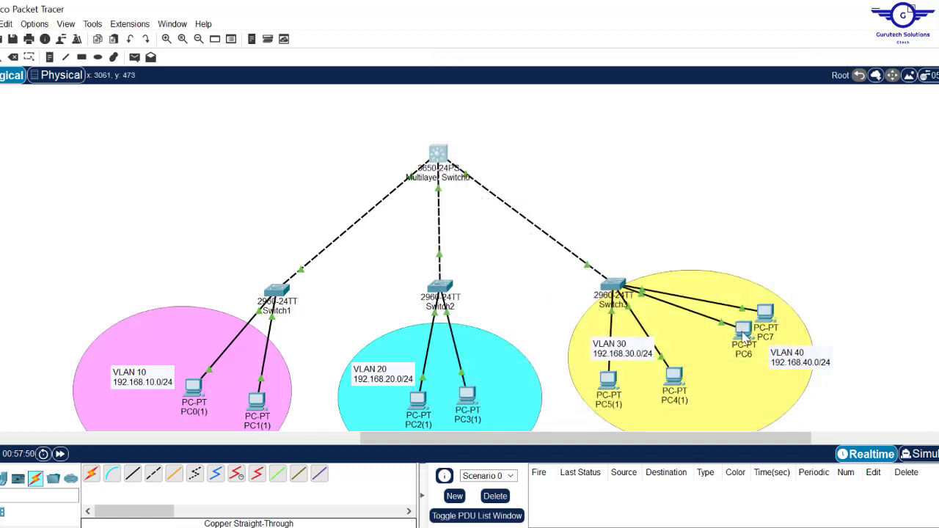
- Set PC6 to 192.168.40.10, mask 255.255.255.0, gateway 192.168.40.1, and close its window
mouse_move(744, 334)
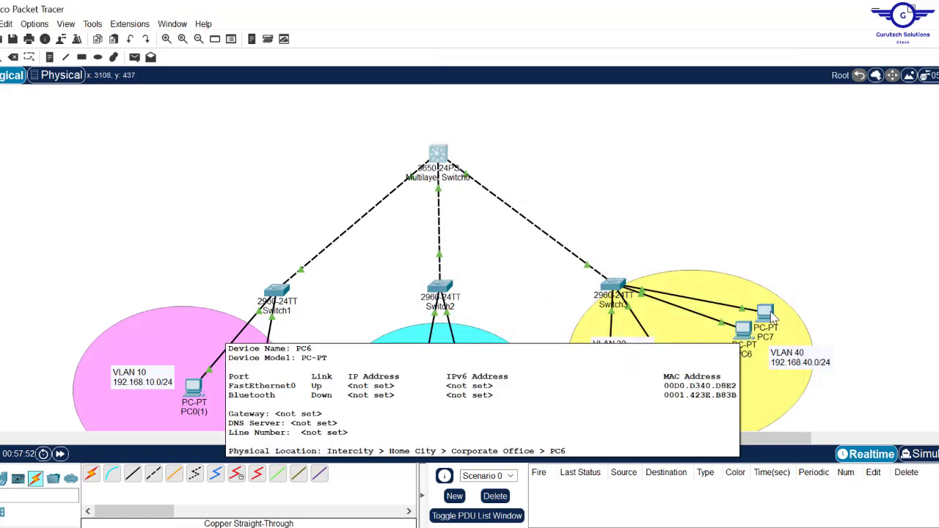
left_click(740, 333)
left_click(394, 110)
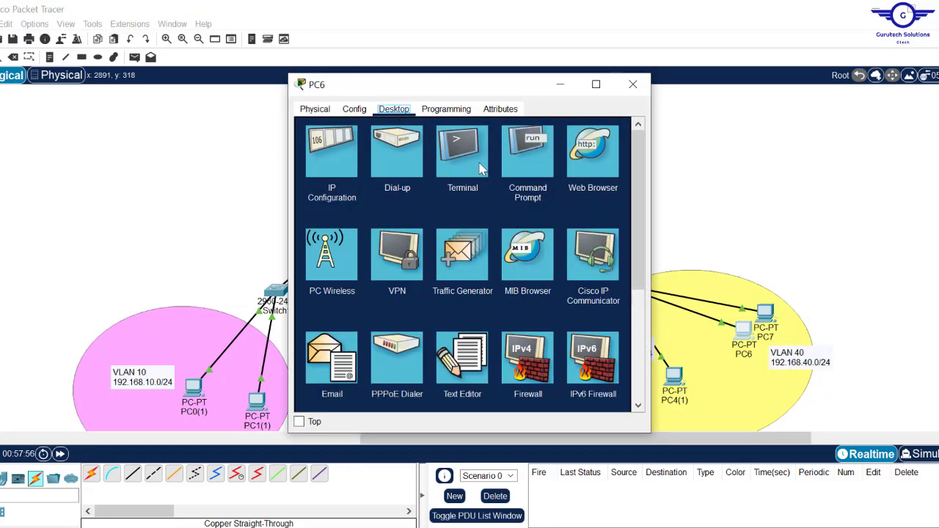
left_click(334, 160)
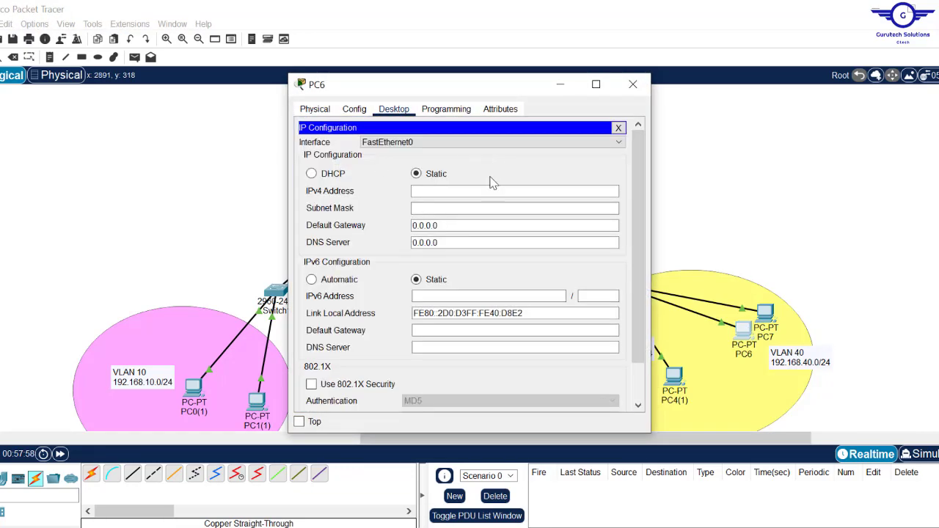
left_click(446, 191)
type("192")
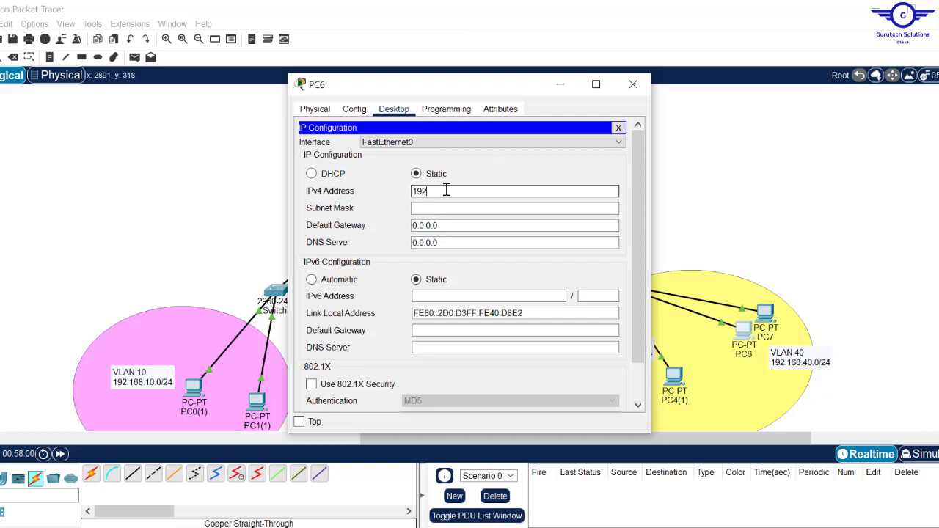
type(".168.40.10.10")
key("ctrl+a")
key("ctrl+c")
left_click(443, 209)
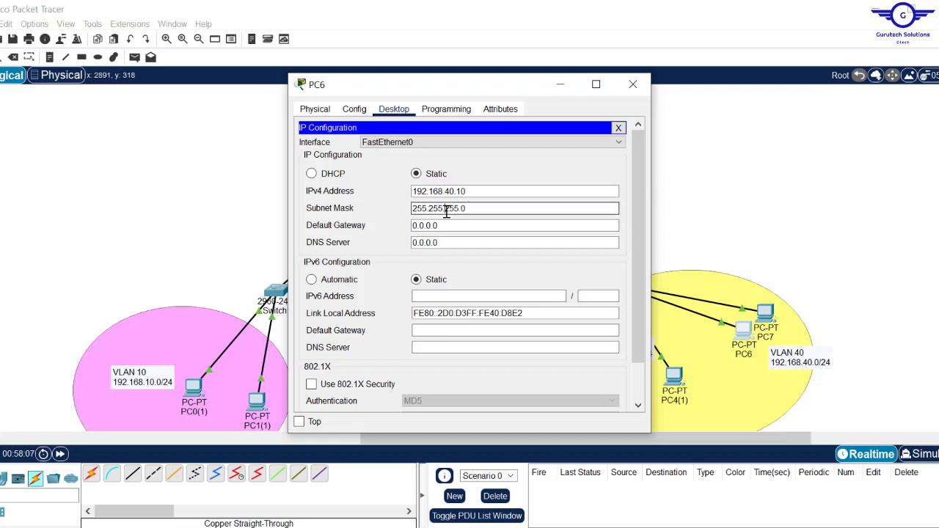
left_click(447, 224)
key("ctrl+a")
key("ctrl+v")
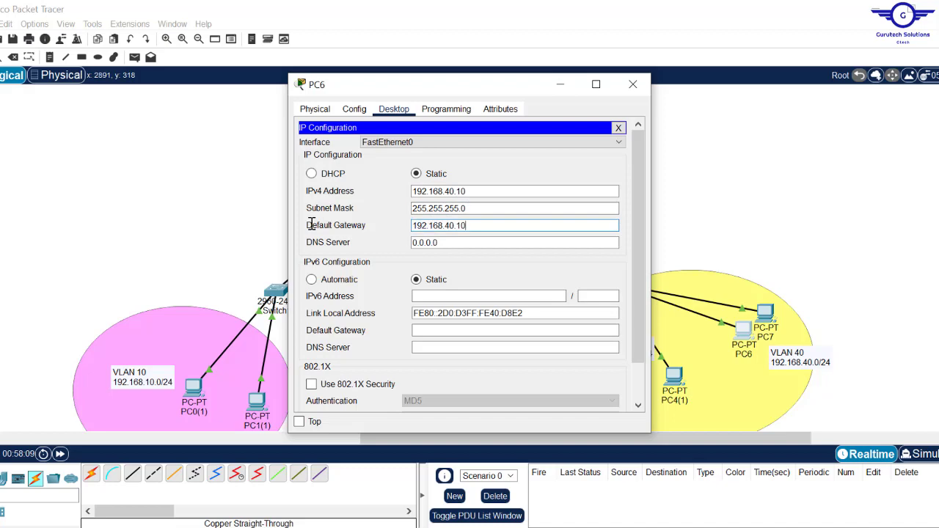
left_click(633, 84)
- Set PC7 to 192.168.40.20, mask 255.255.255.0, gateway 192.168.40.1, and close its window
left_click(767, 312)
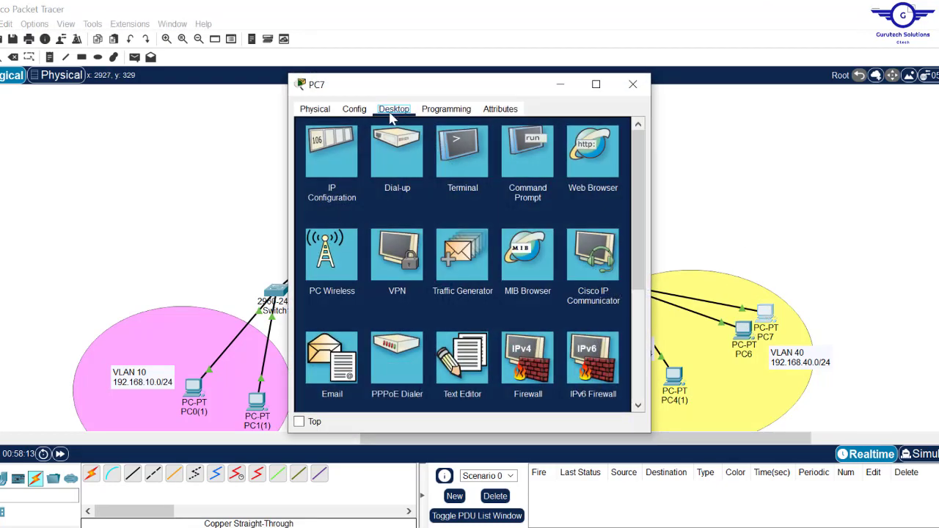
left_click(534, 164)
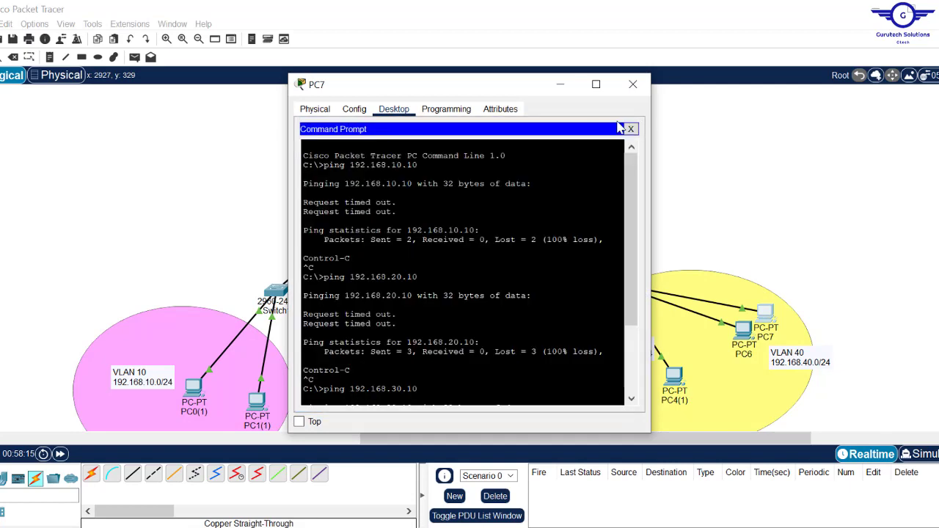
left_click(633, 125)
left_click(332, 151)
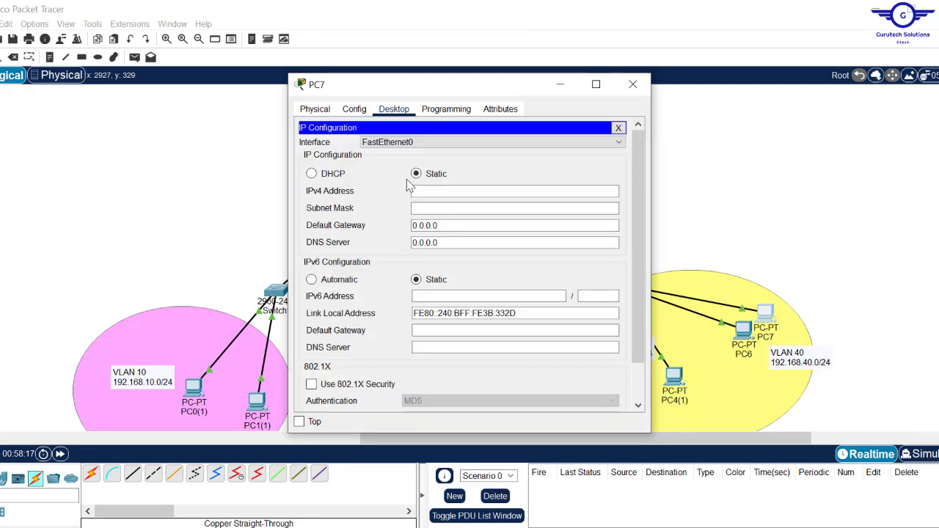
left_click(424, 190)
type("192.168.40.10")
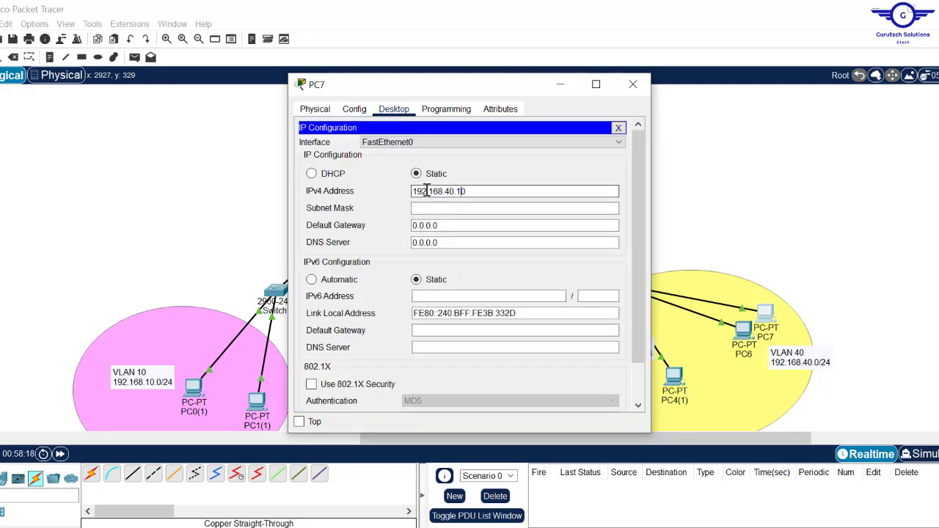
key("BackSpace")
key("BackSpace")
type("20")
left_click(438, 208)
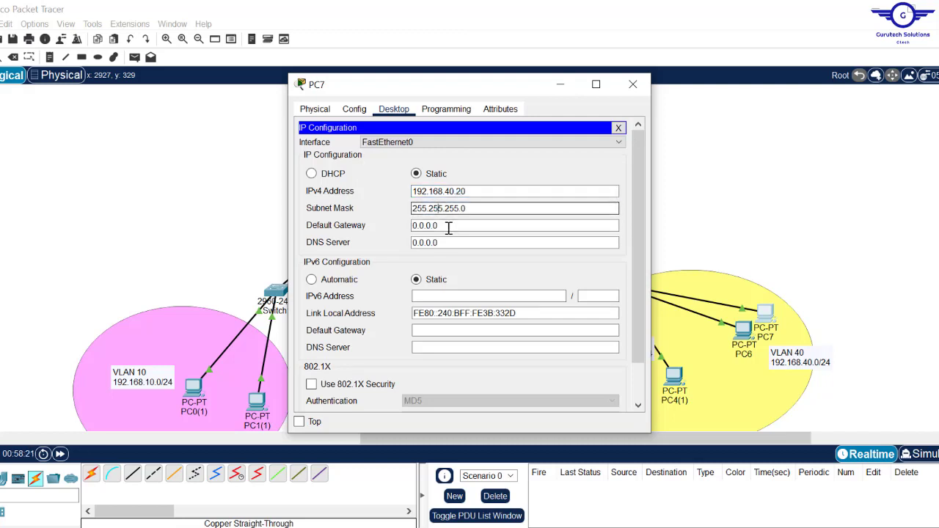
key("Tab")
type("192.168.40.10")
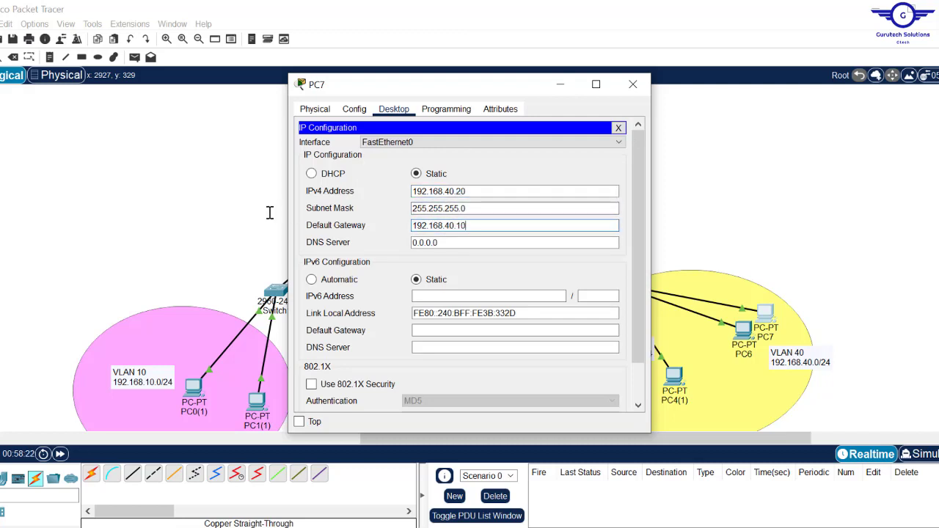
left_click(633, 84)
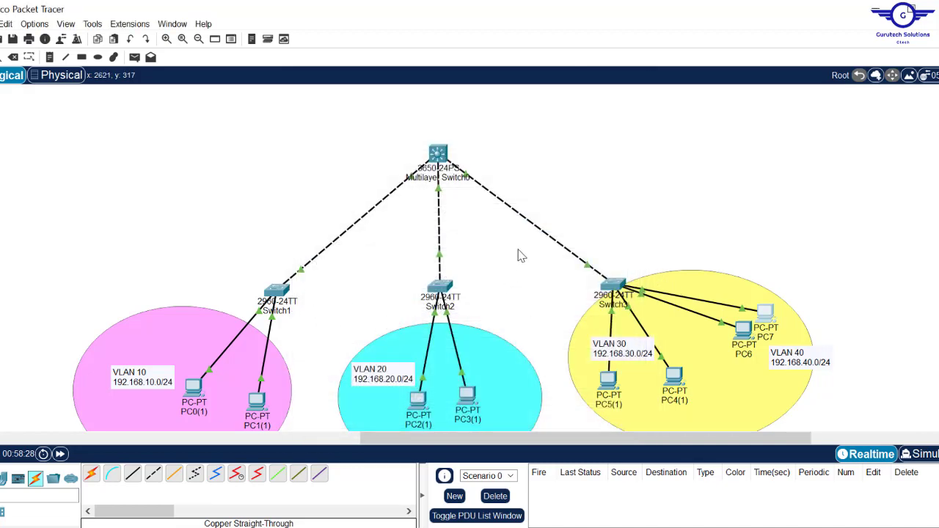
left_click(438, 154)
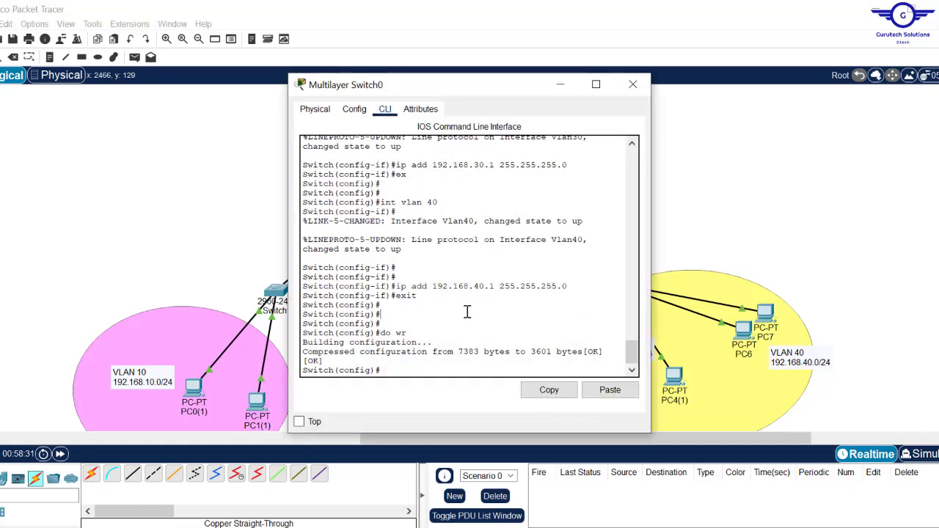
triple_click(468, 312)
left_click(468, 312)
key("Return")
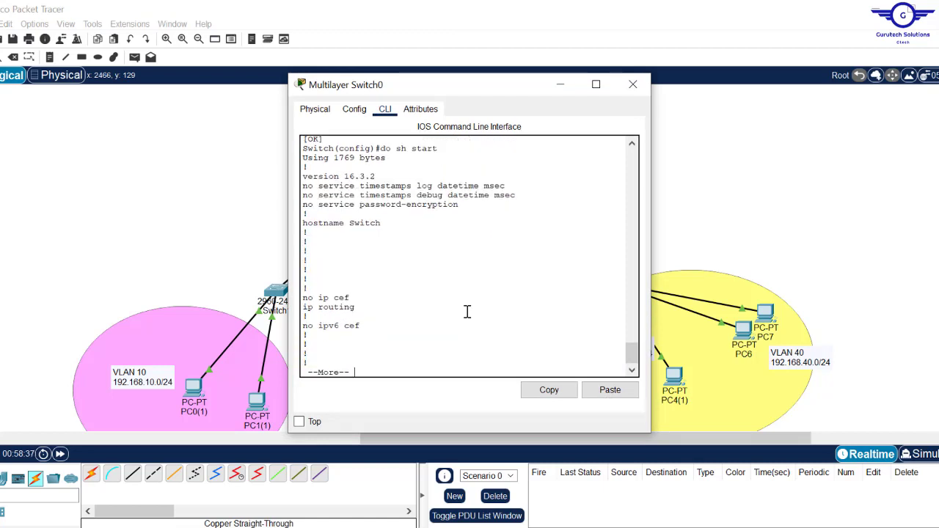
key("Return")
key("Return")
key("Return")
key("Return")
key("Return")
key("Return")
key("Return")
key("Return")
key("Return")
key("Return")
key("Return")
key("Return")
key("Return")
key("Return")
key("Return")
key("Return")
key("Return")
key("Return")
key("Return")
key("Return")
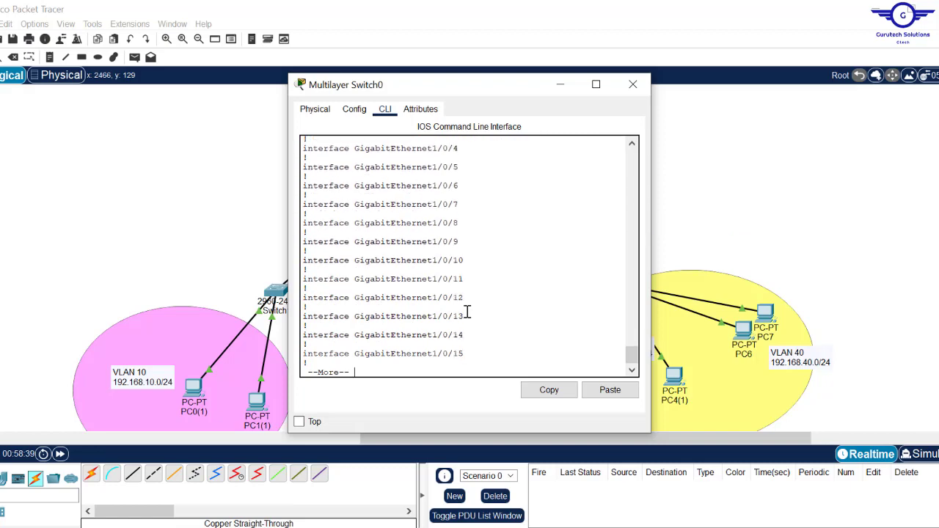
key("Return")
key("Return")
key("Return")
key("Return")
key("Return")
key("Return")
key("Return")
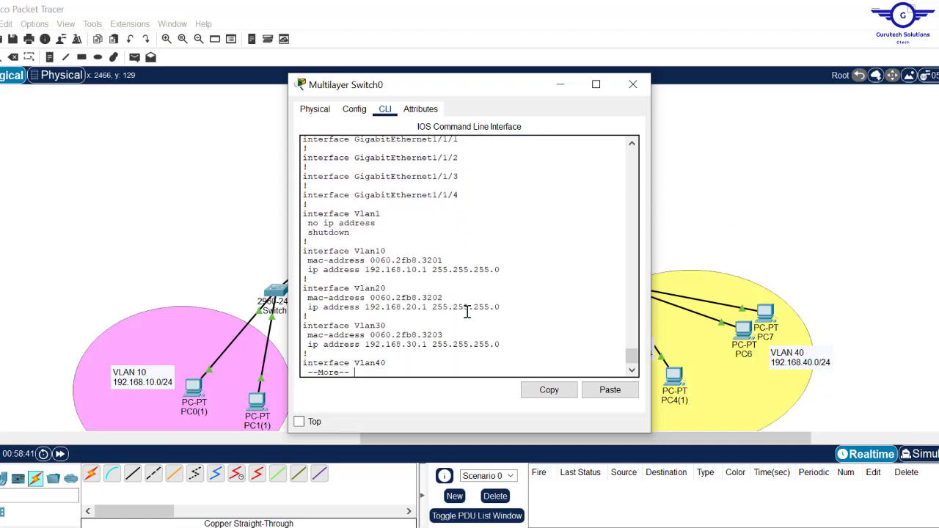
key("Return")
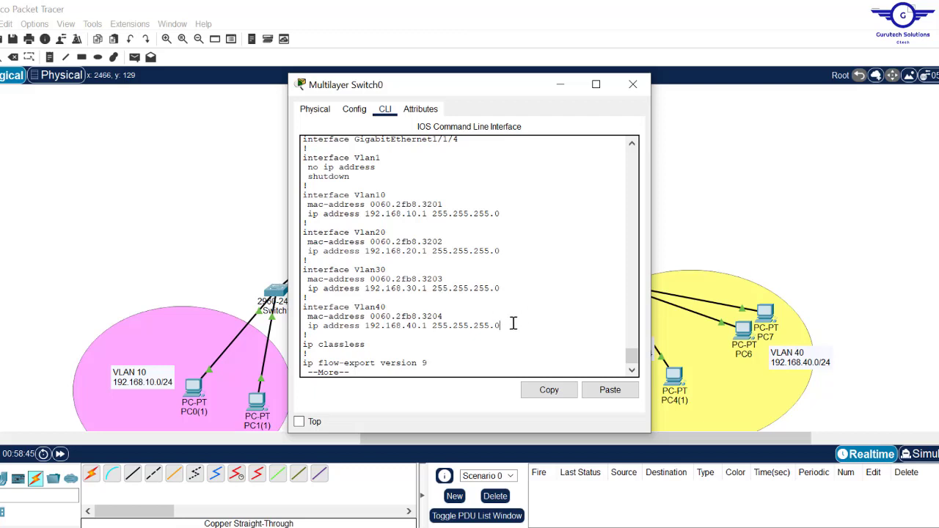
left_click_drag(516, 323, 297, 190)
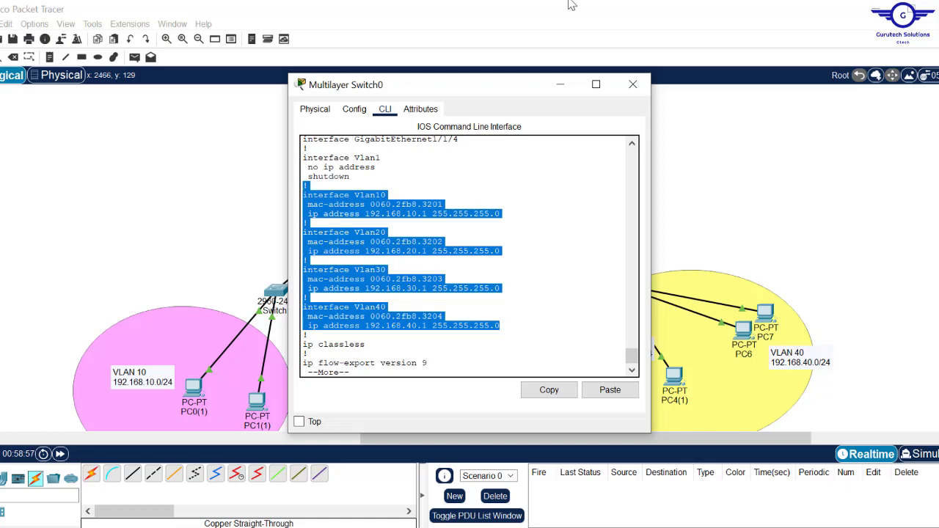
left_click(633, 85)
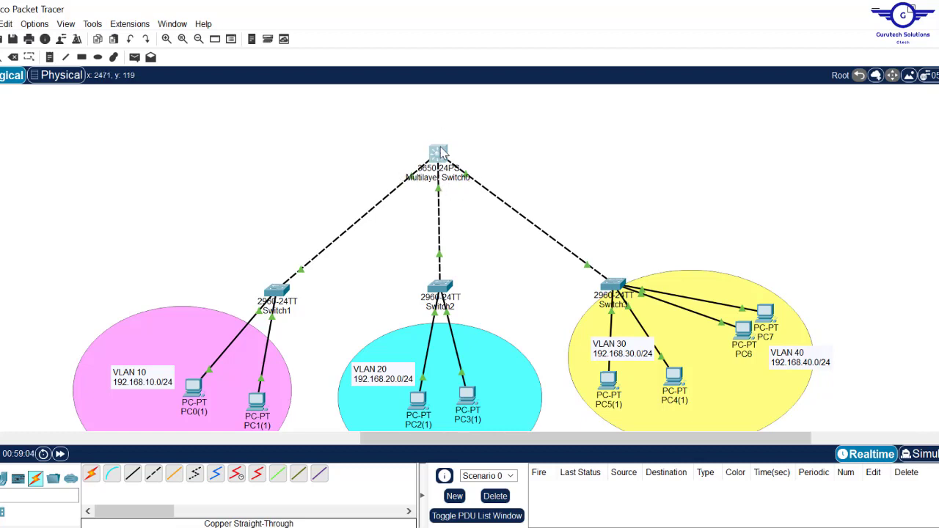
mouse_move(461, 175)
left_click(435, 156)
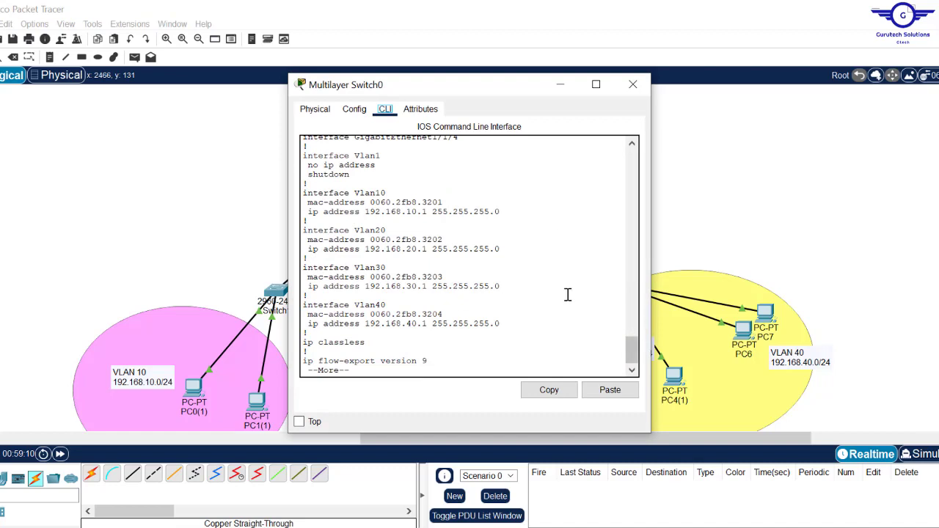
left_click_drag(636, 355, 612, 219)
left_click_drag(529, 439, 534, 477)
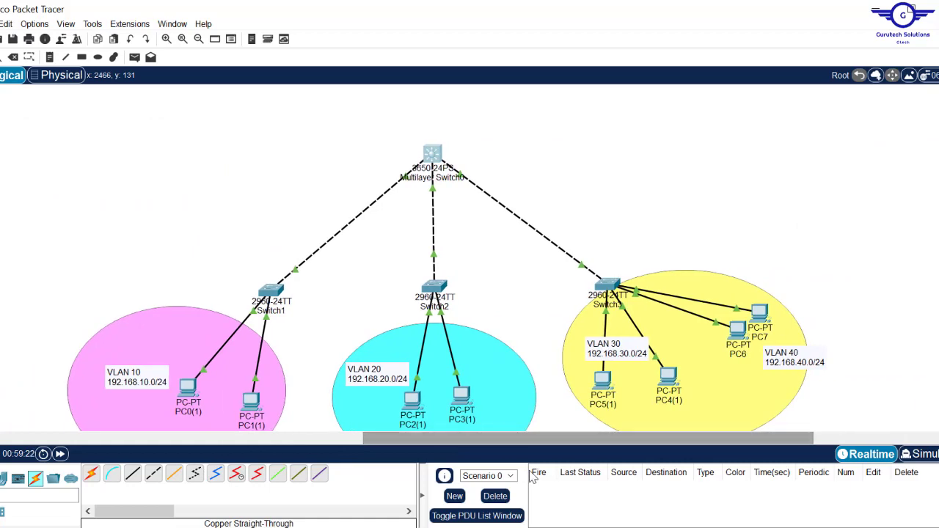
- Open PC6's command prompt, close PC6, and open PC3(1)'s device window instead
left_click(738, 334)
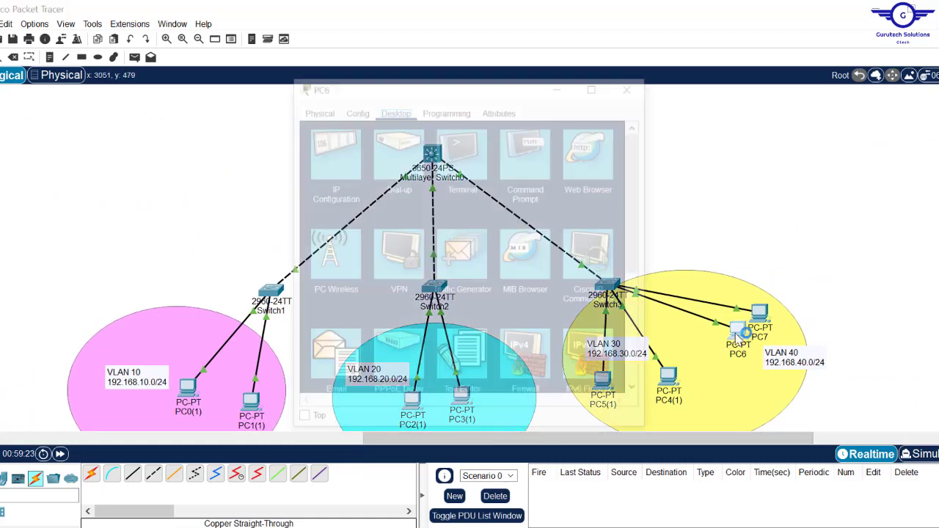
left_click(545, 181)
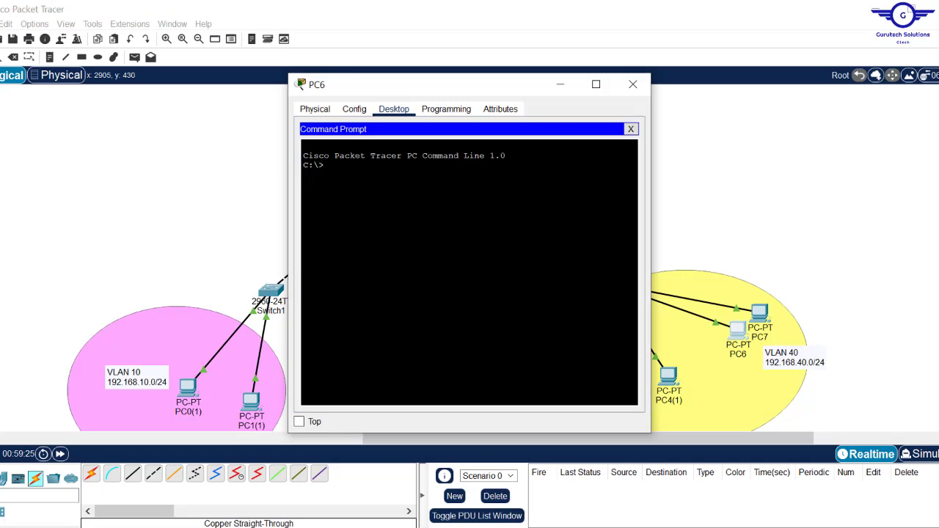
left_click(633, 84)
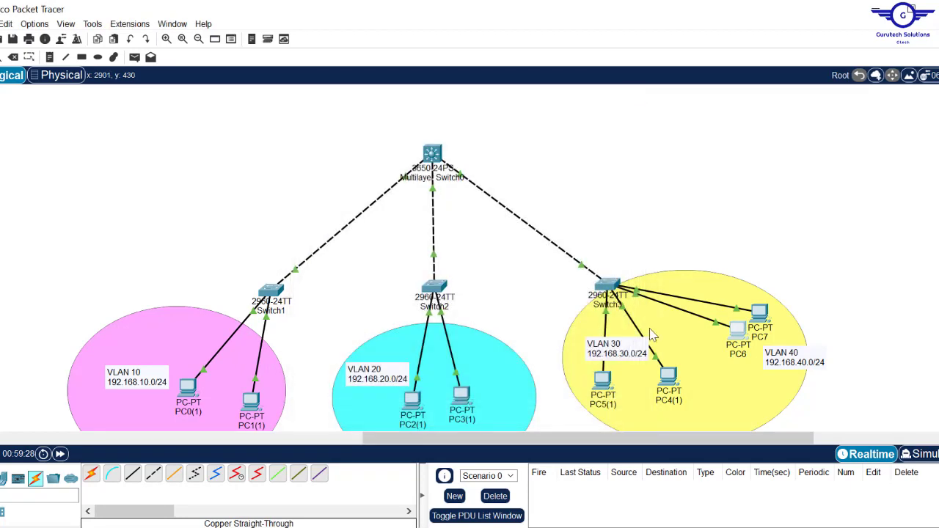
left_click(468, 408)
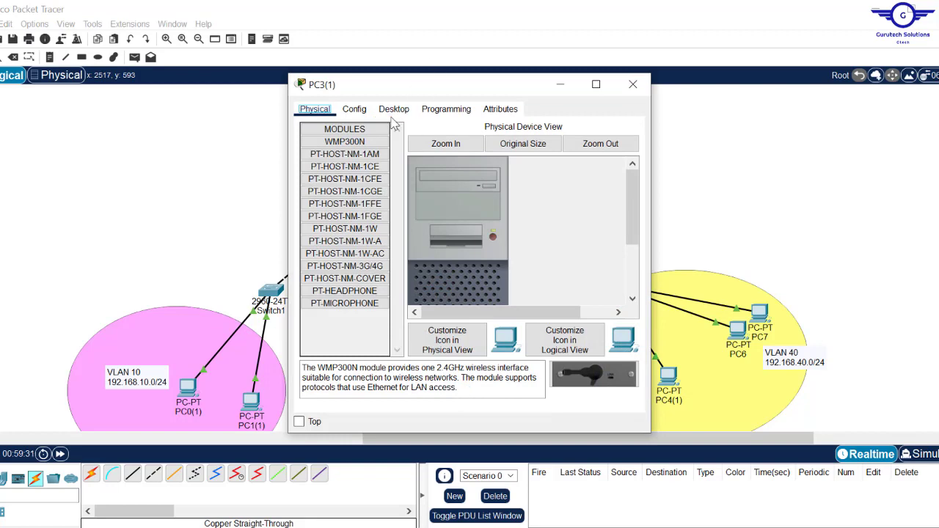
- From PC3(1)'s Command Prompt, ping 192.168.10.10 and confirm replies
left_click(395, 110)
left_click(525, 174)
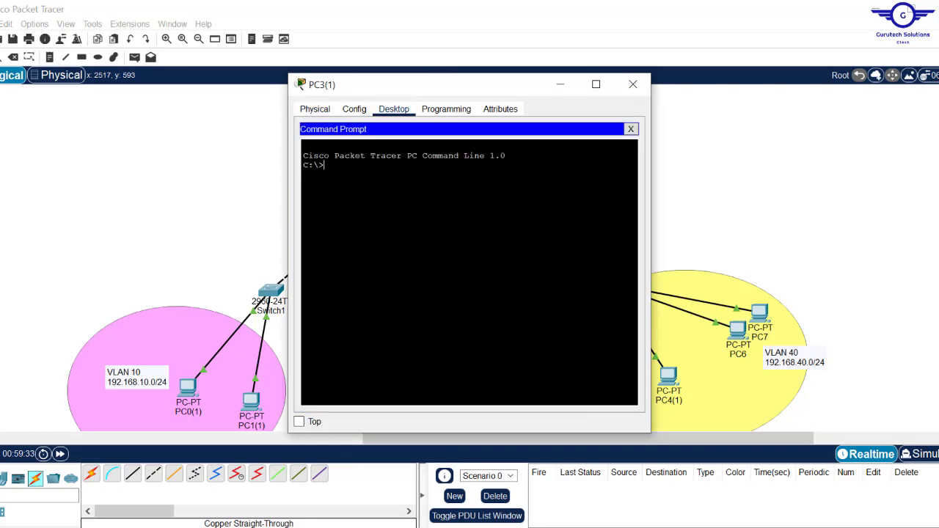
type("ping 192.168.10.10")
key("Return")
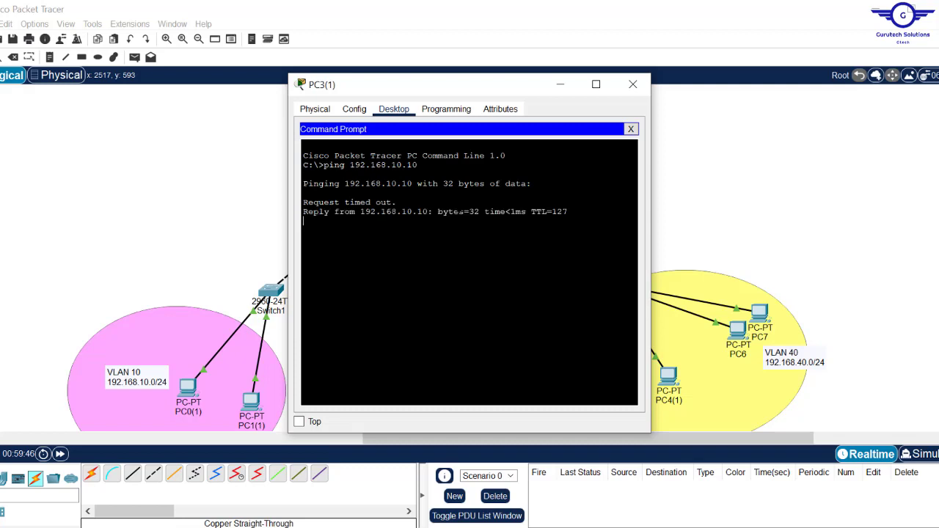
key("ctrl+c")
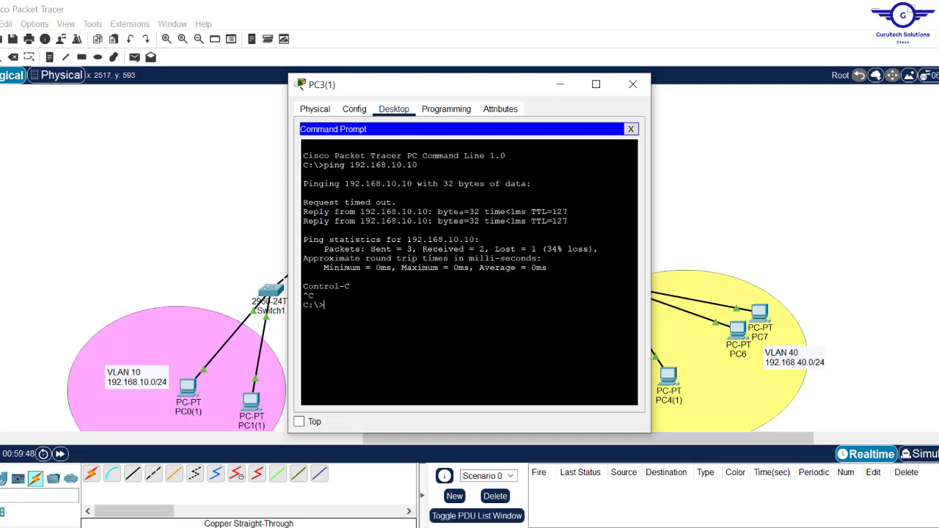
- Edit the previous command to ping 192.168.30.10 and confirm replies
type("ping 192.168.10.10")
key("Left")
key("Left")
key("Left")
left_click_drag(522, 85, 273, 110)
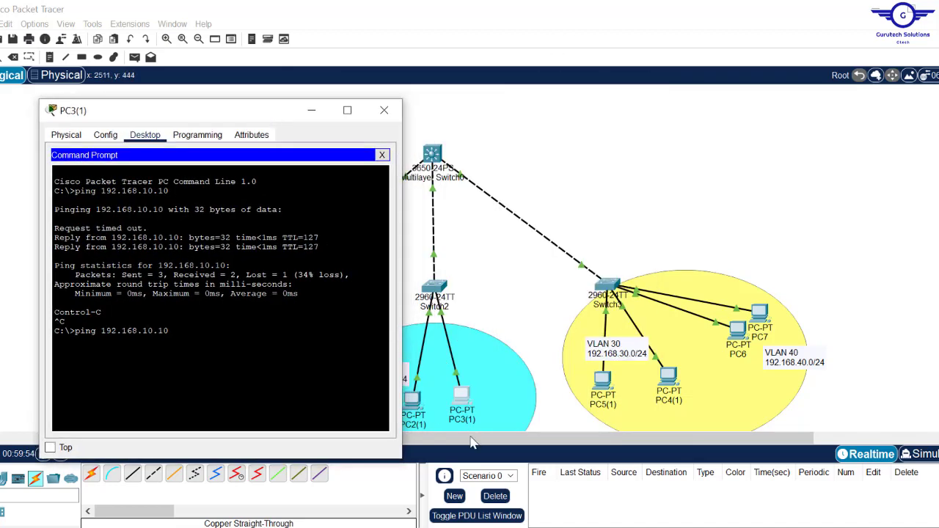
left_click_drag(216, 114, 400, 99)
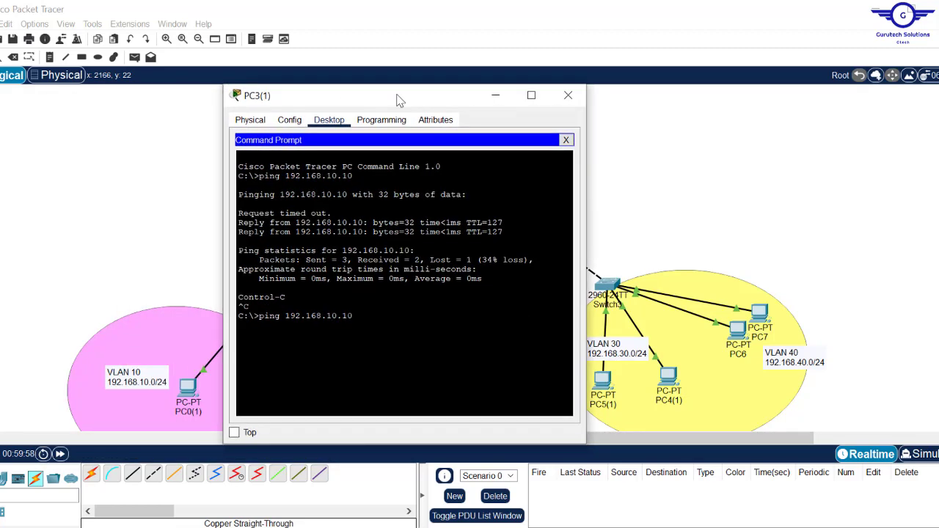
key("BackSpace")
key("BackSpace")
key("BackSpace")
key("BackSpace")
key("BackSpace")
type("30.10")
key("Return")
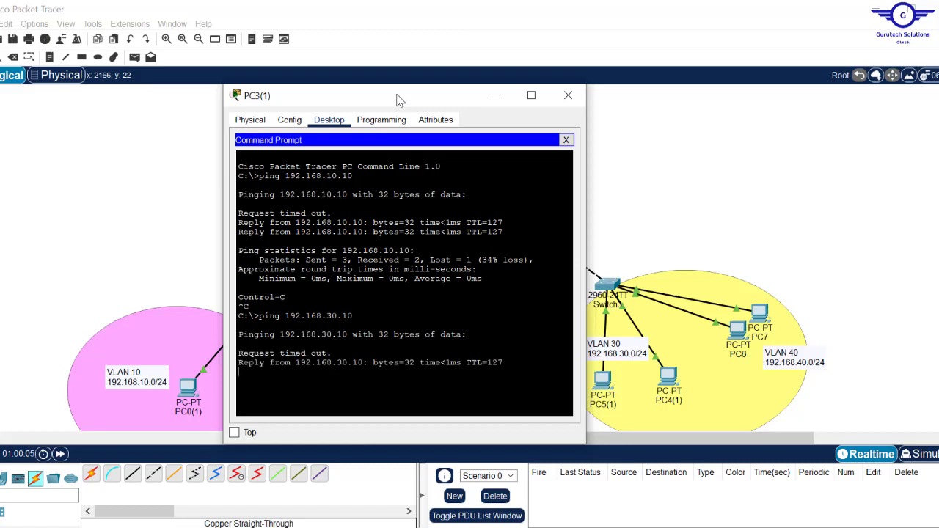
key("Return")
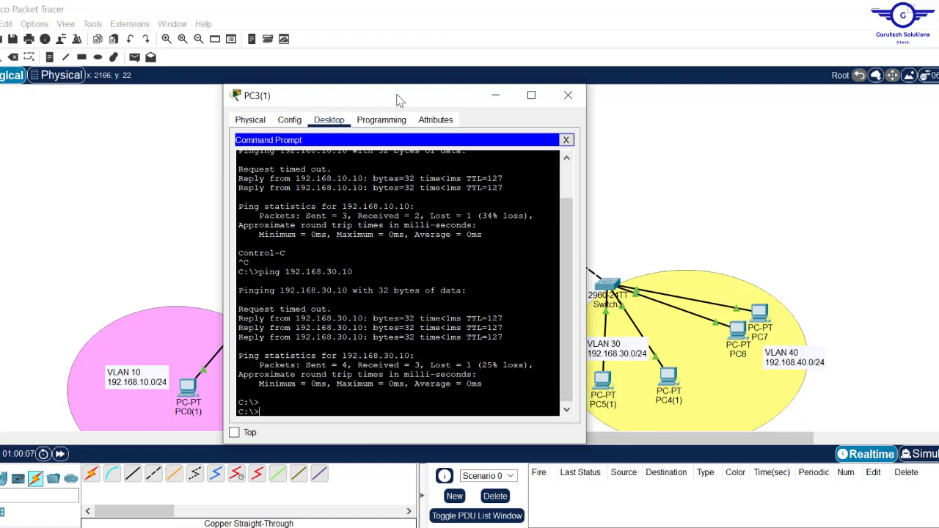
- Ping 192.168.40.10 from PC3(1), then close the PC3(1) window
key("Up")
key("BackSpace")
type("40.10")
key("Return")
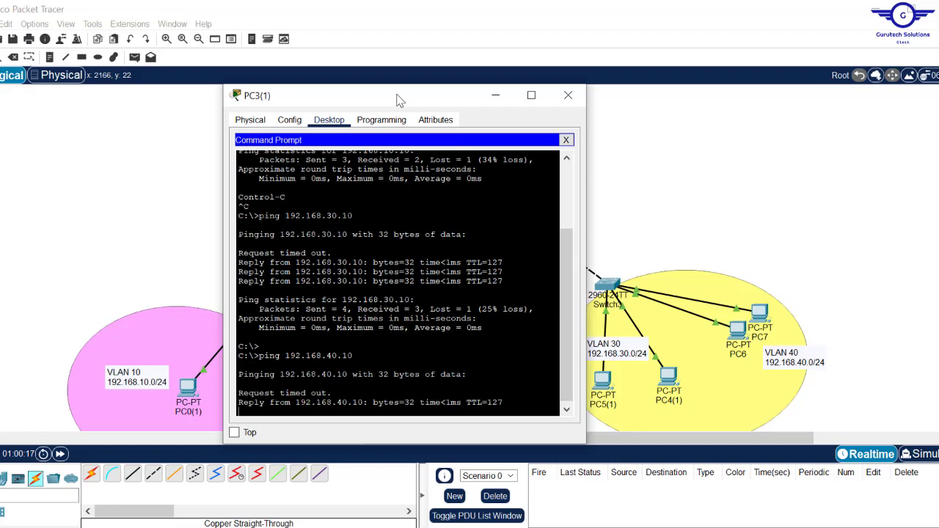
left_click(569, 96)
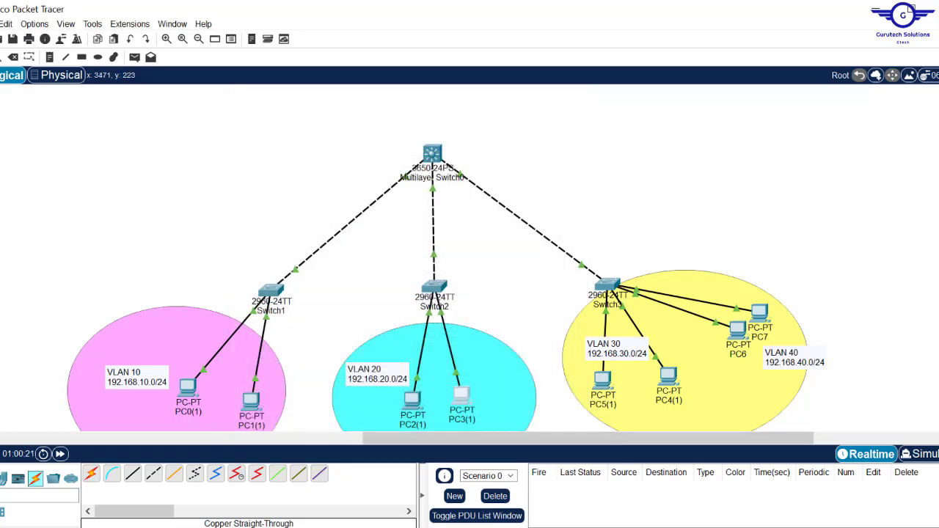
- Scroll and pan over the VLAN 10-40 topology, then minimize Packet Tracer
scroll(445, 267, "down", 2)
scroll(445, 267, "up", 2)
scroll(446, 267, "down", 1)
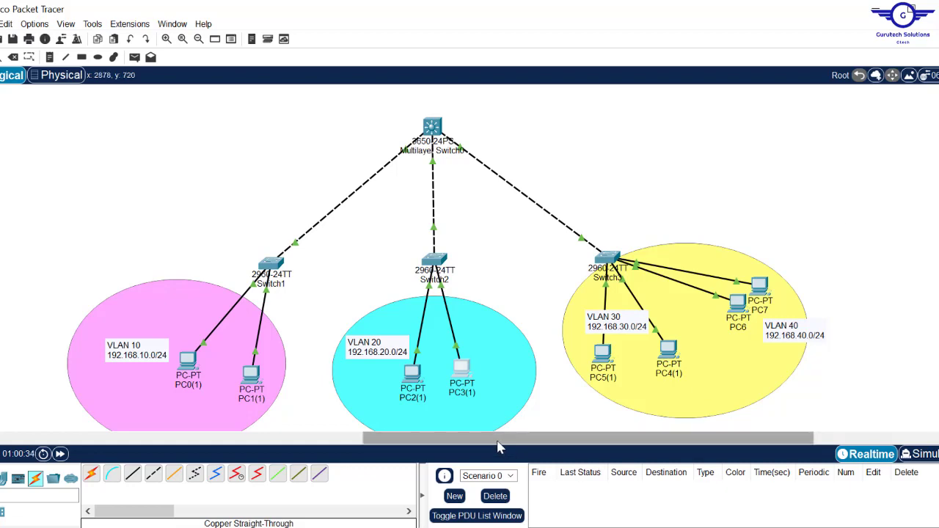
left_click_drag(499, 440, 491, 481)
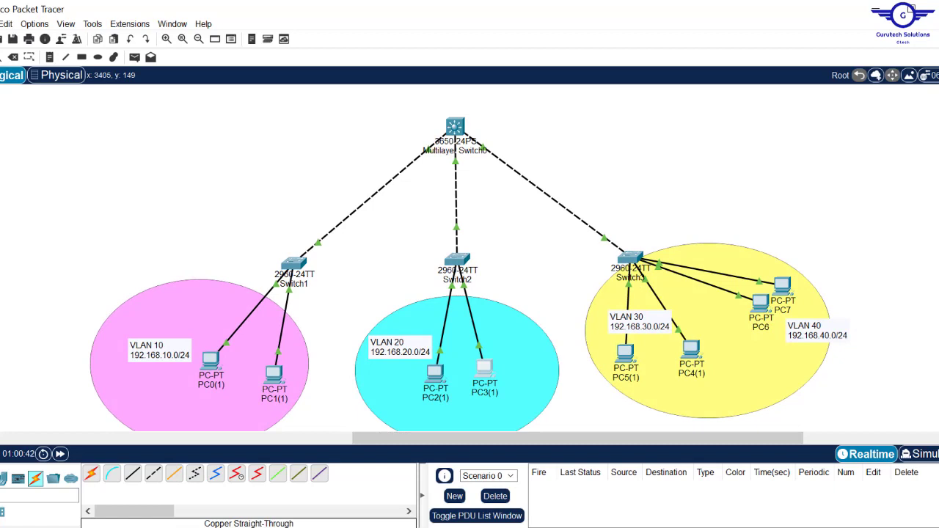
scroll(469, 259, "up", 1)
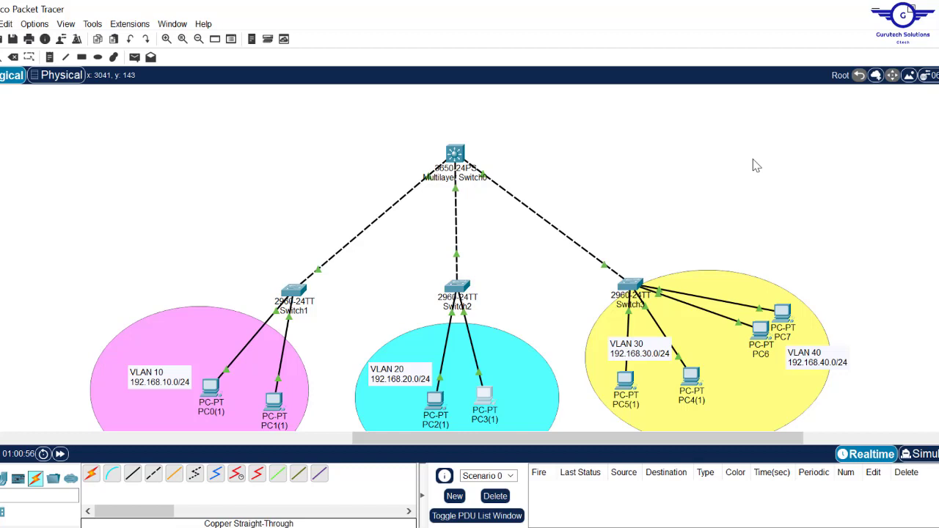
left_click_drag(620, 443, 662, 459)
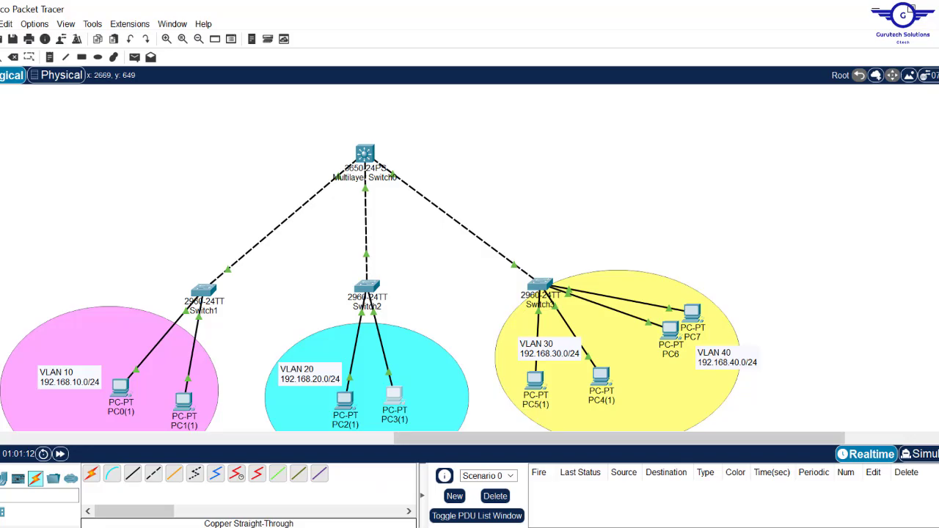
left_click(910, 9)
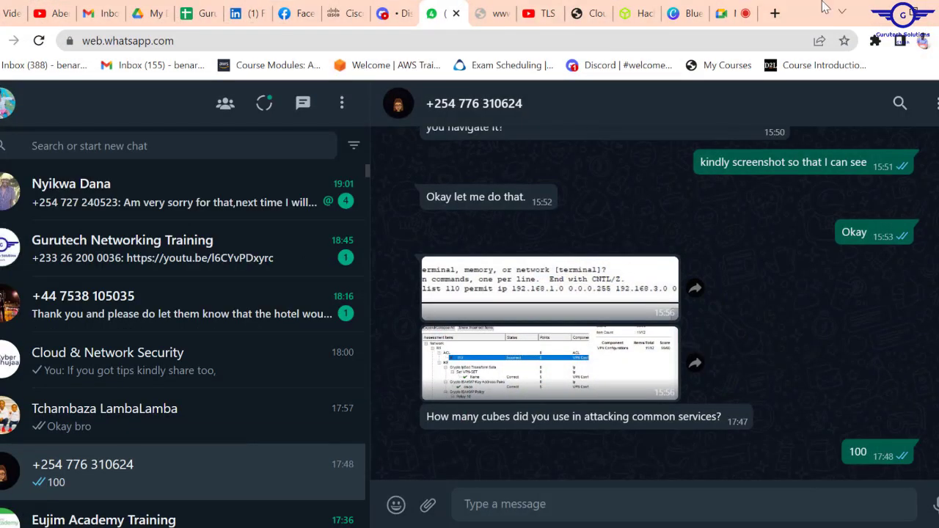
- Leave the Google Meet call and return to the Packet Tracer window
left_click(732, 13)
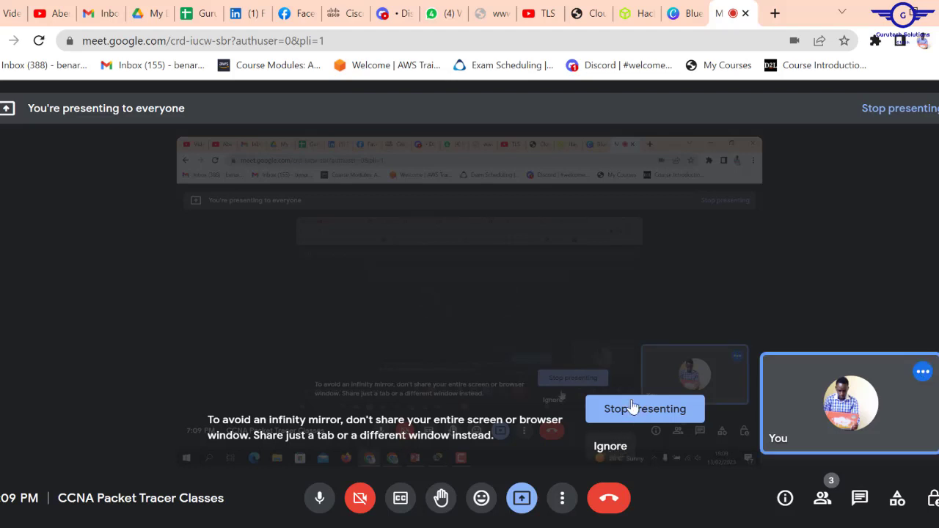
left_click(609, 500)
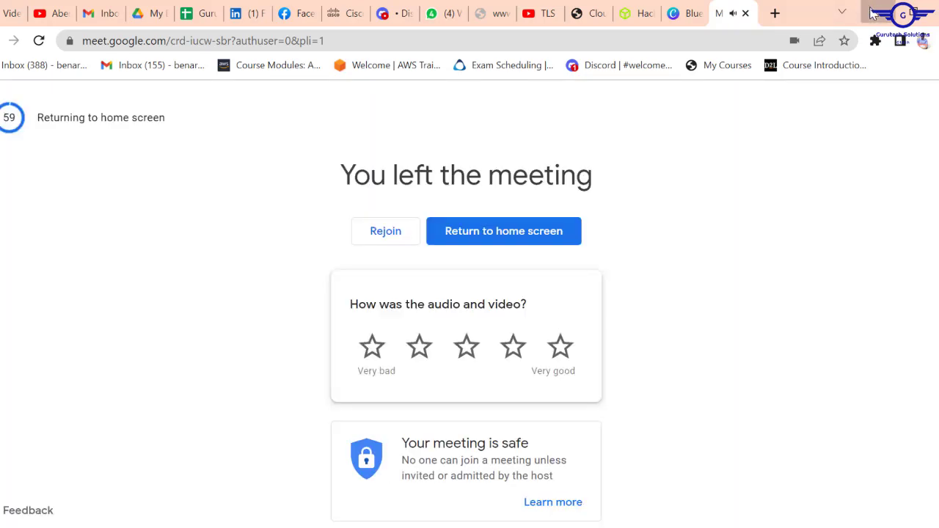
left_click(872, 13)
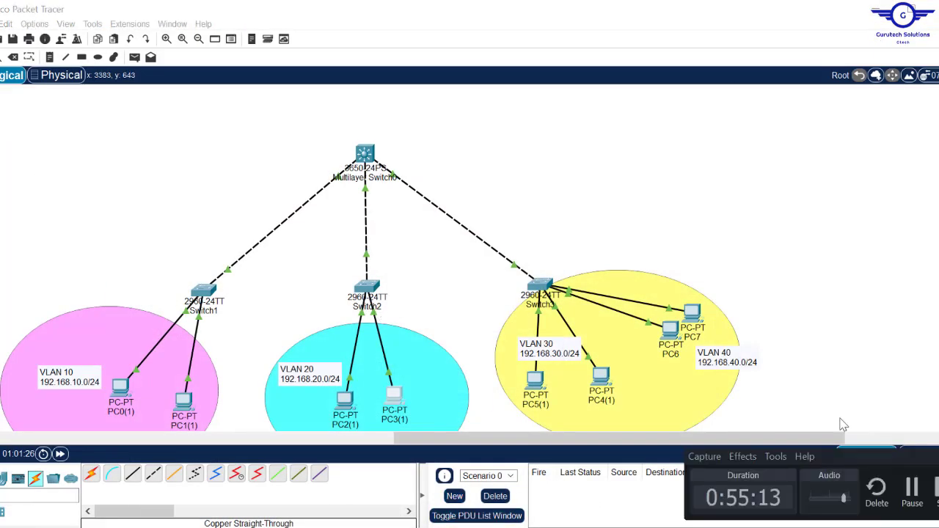